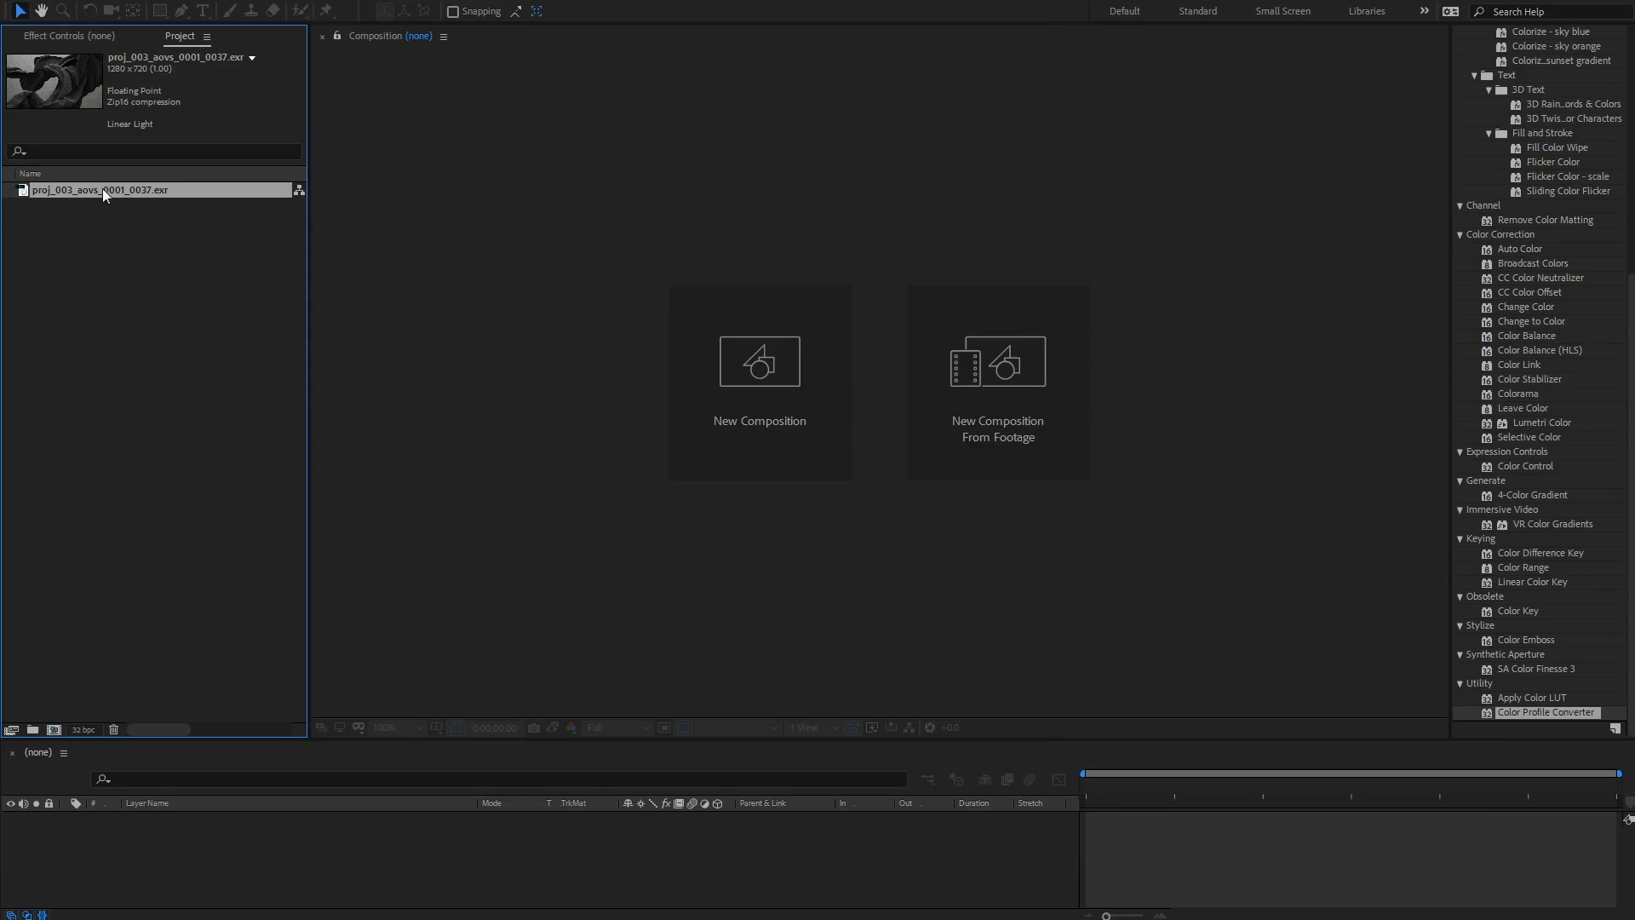
# Step: Create a composition from the EXR footage and review the project's color settings
pyautogui.click(226, 239)
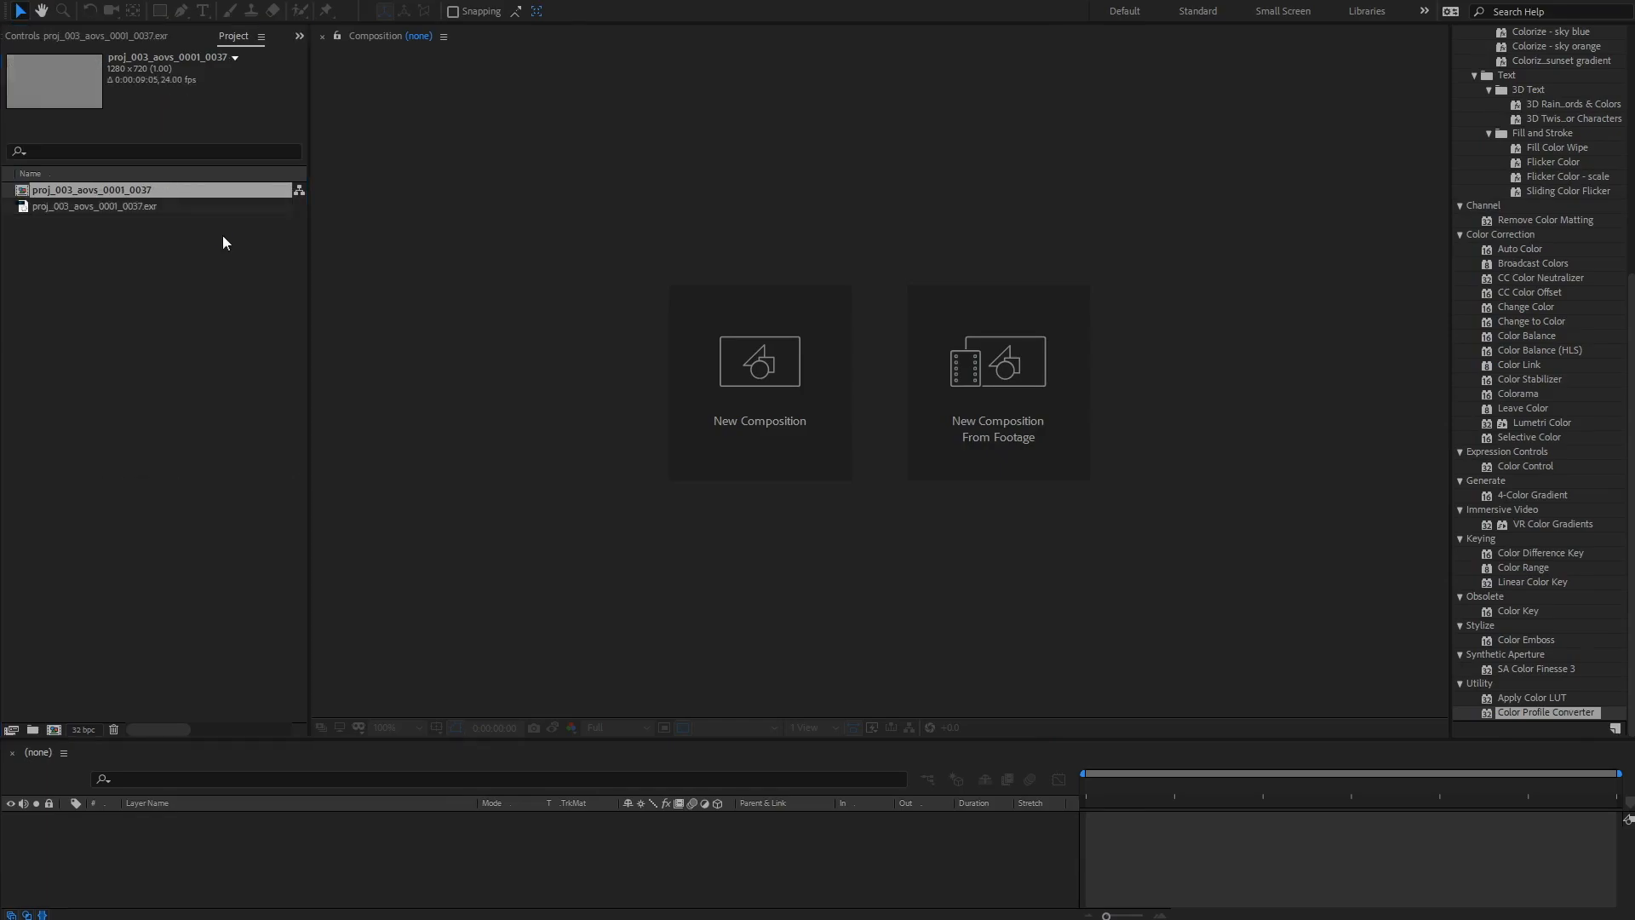
pyautogui.click(83, 729)
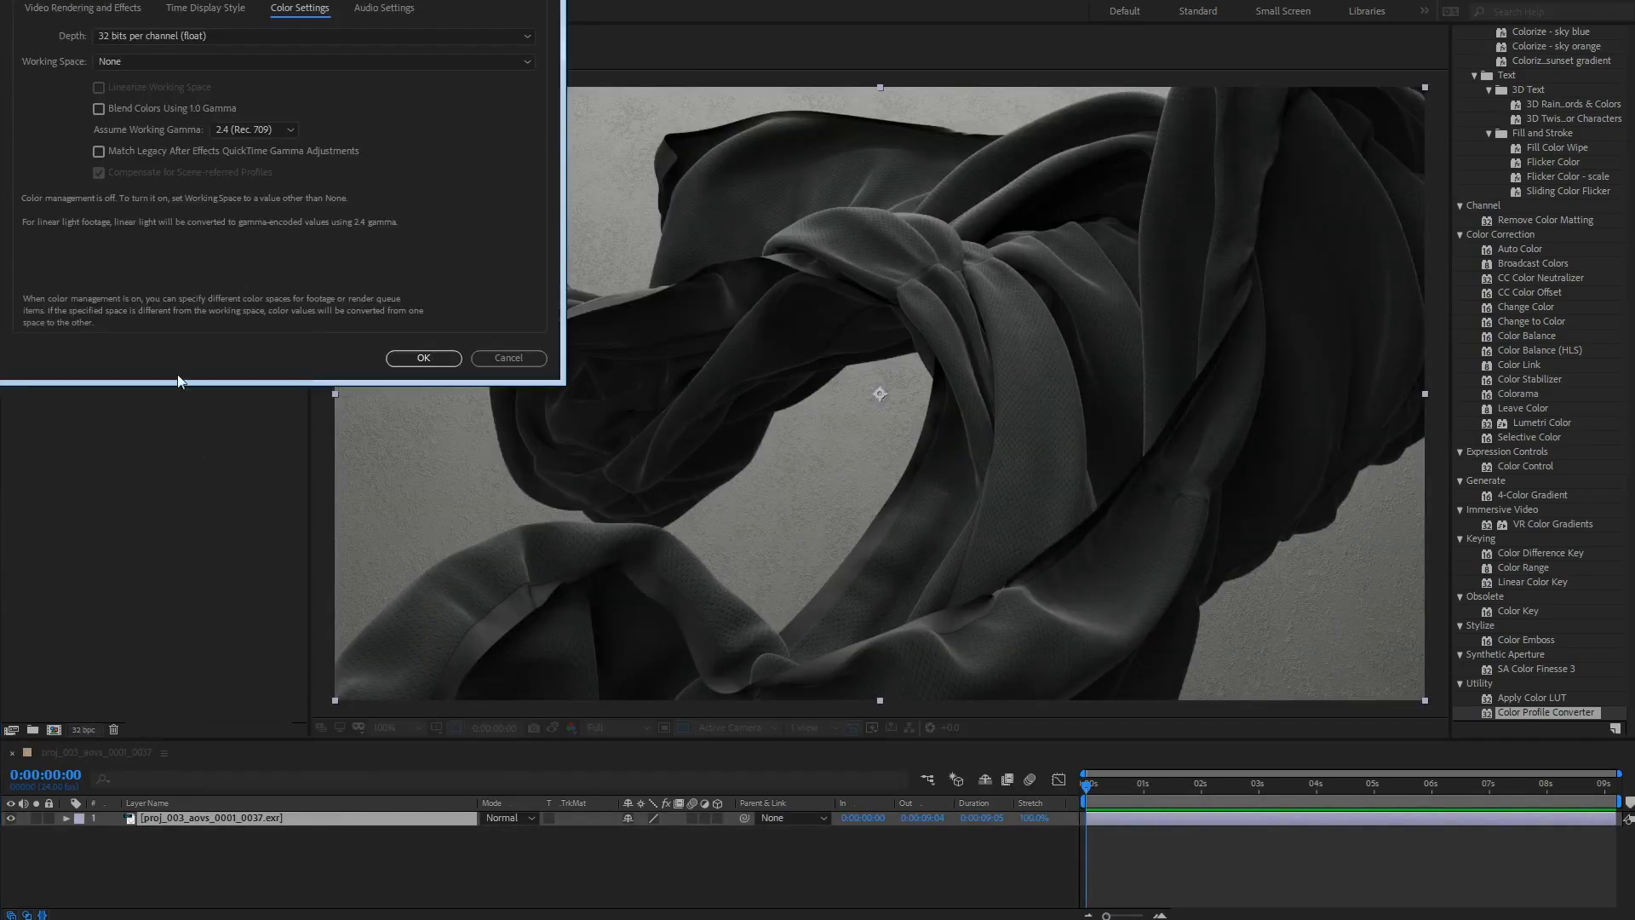
pyautogui.click(411, 358)
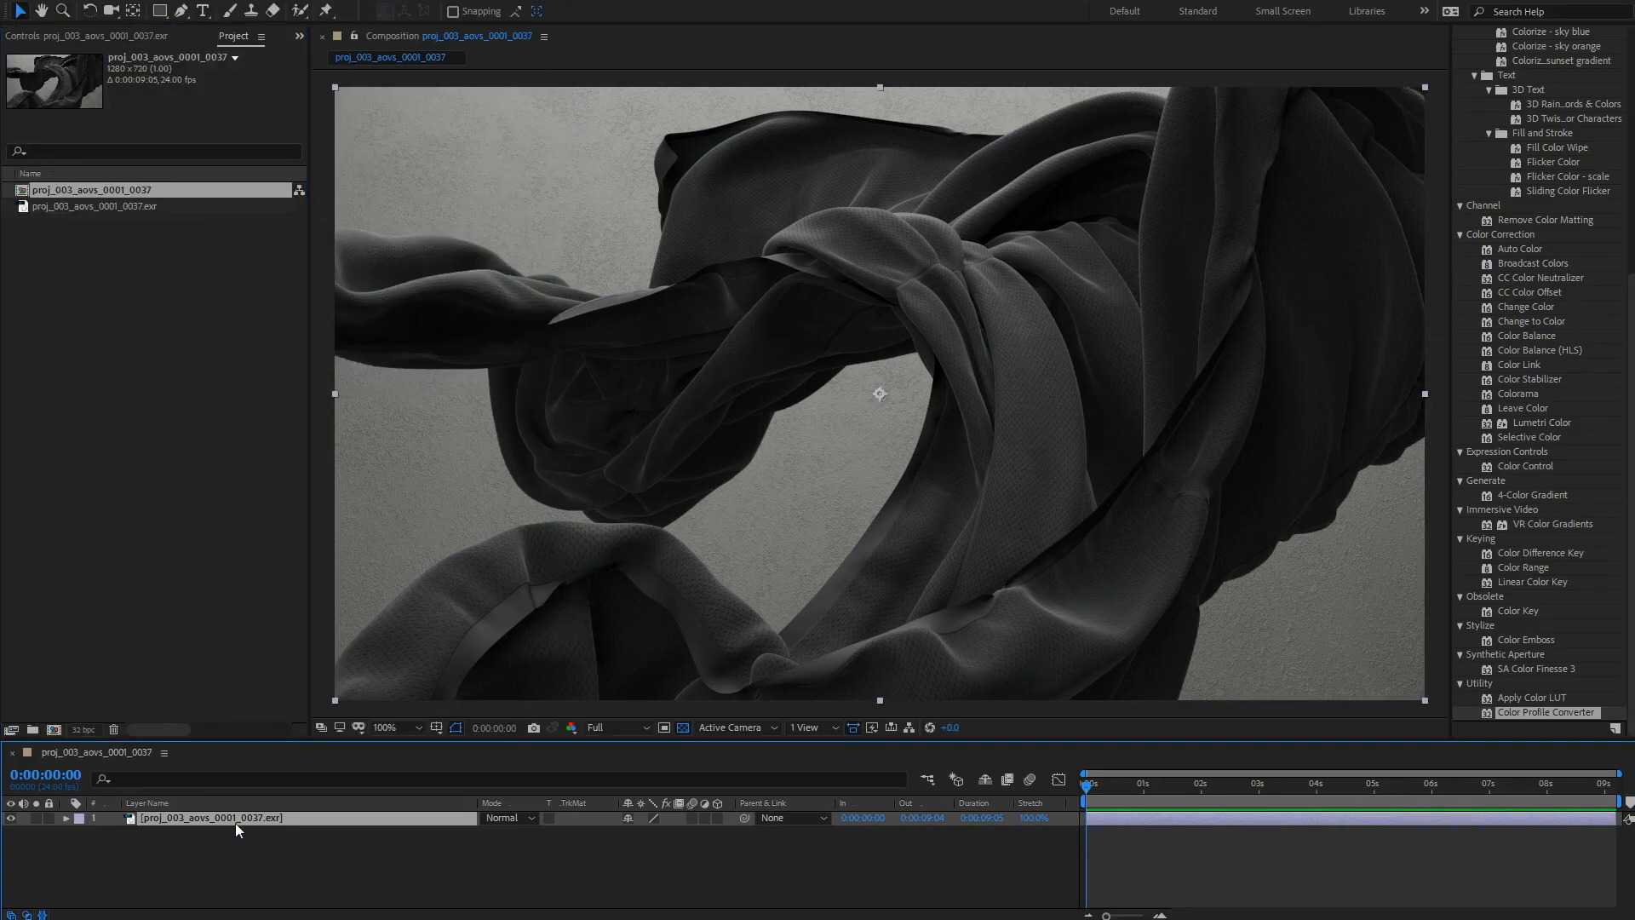
# Step: Apply the EXtractoR effect to the footage layer
pyautogui.click(181, 2)
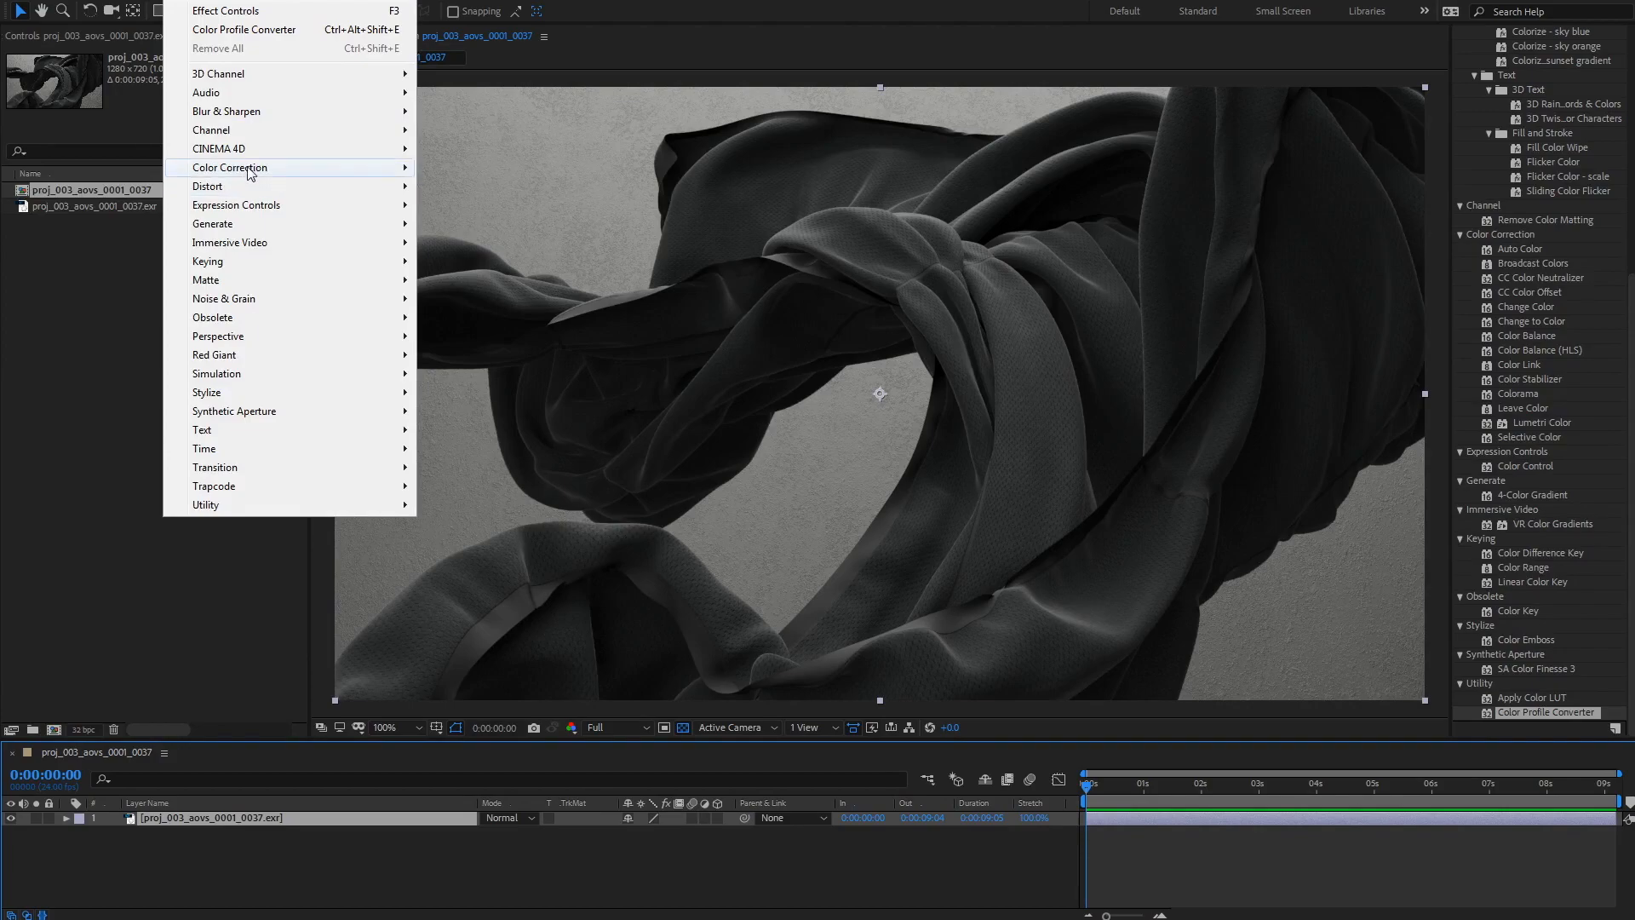
pyautogui.moveTo(274, 78)
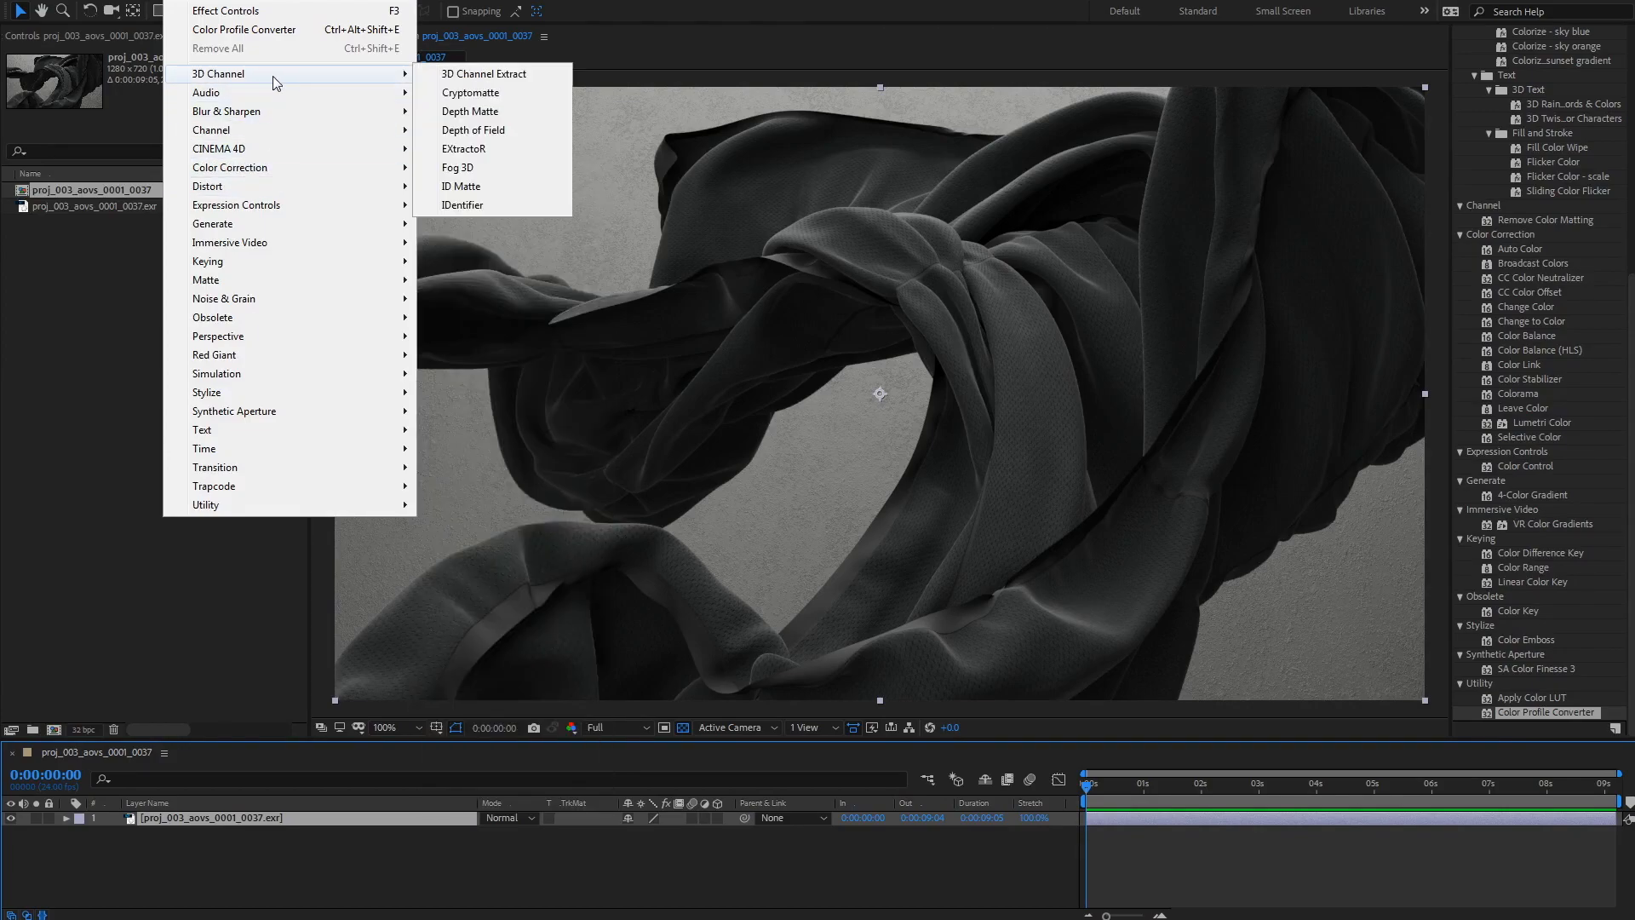
pyautogui.click(499, 149)
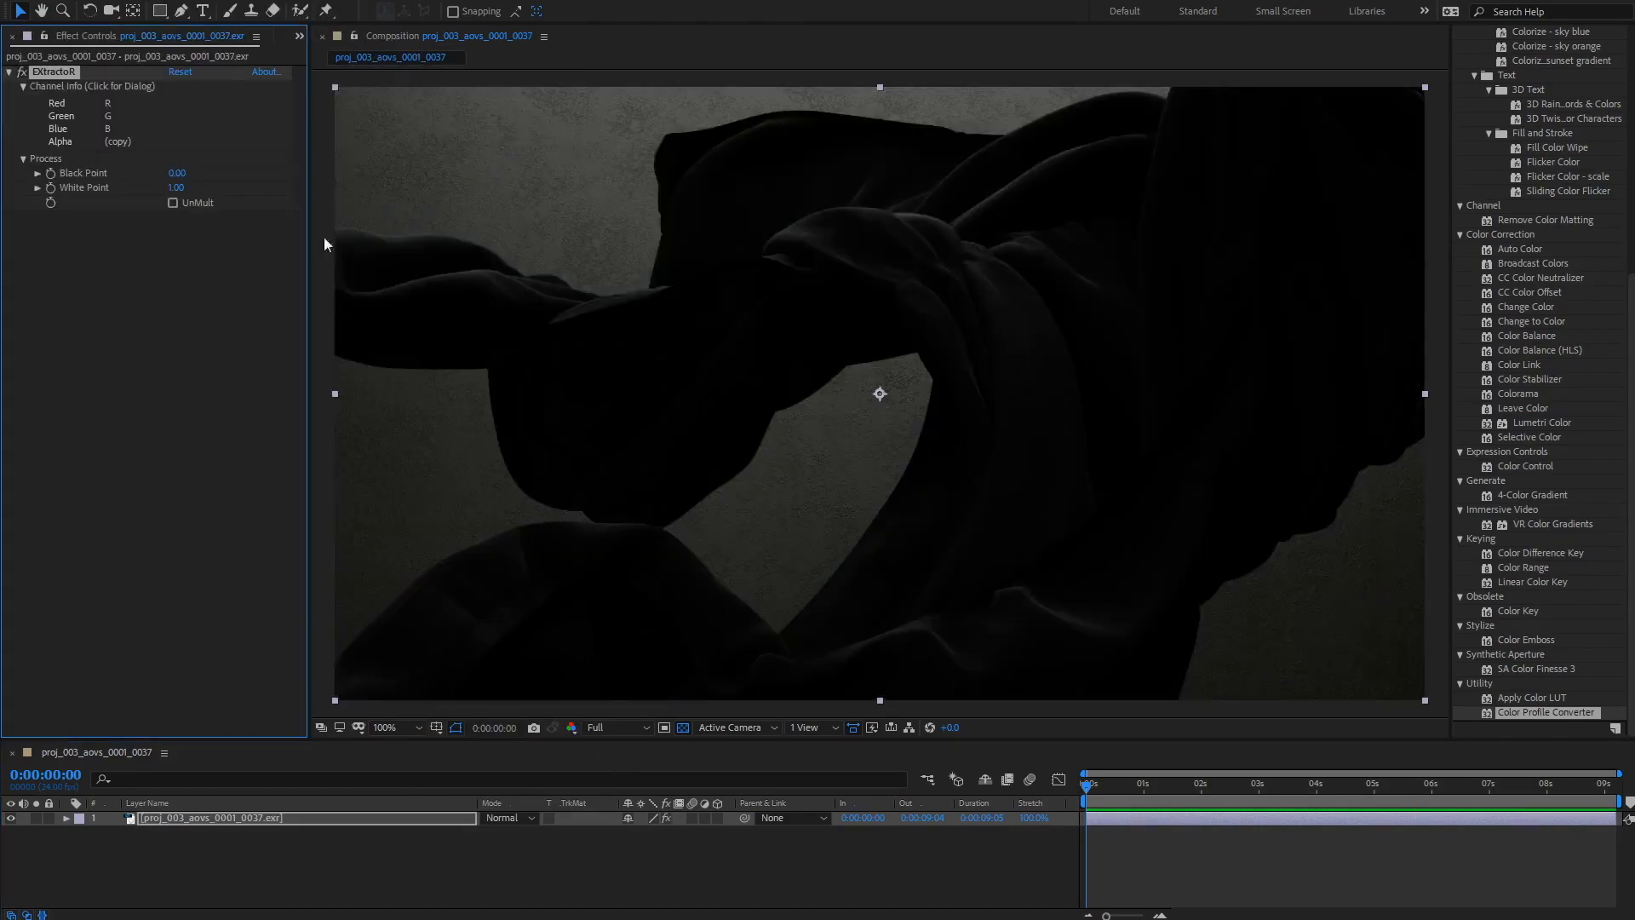
pyautogui.click(494, 865)
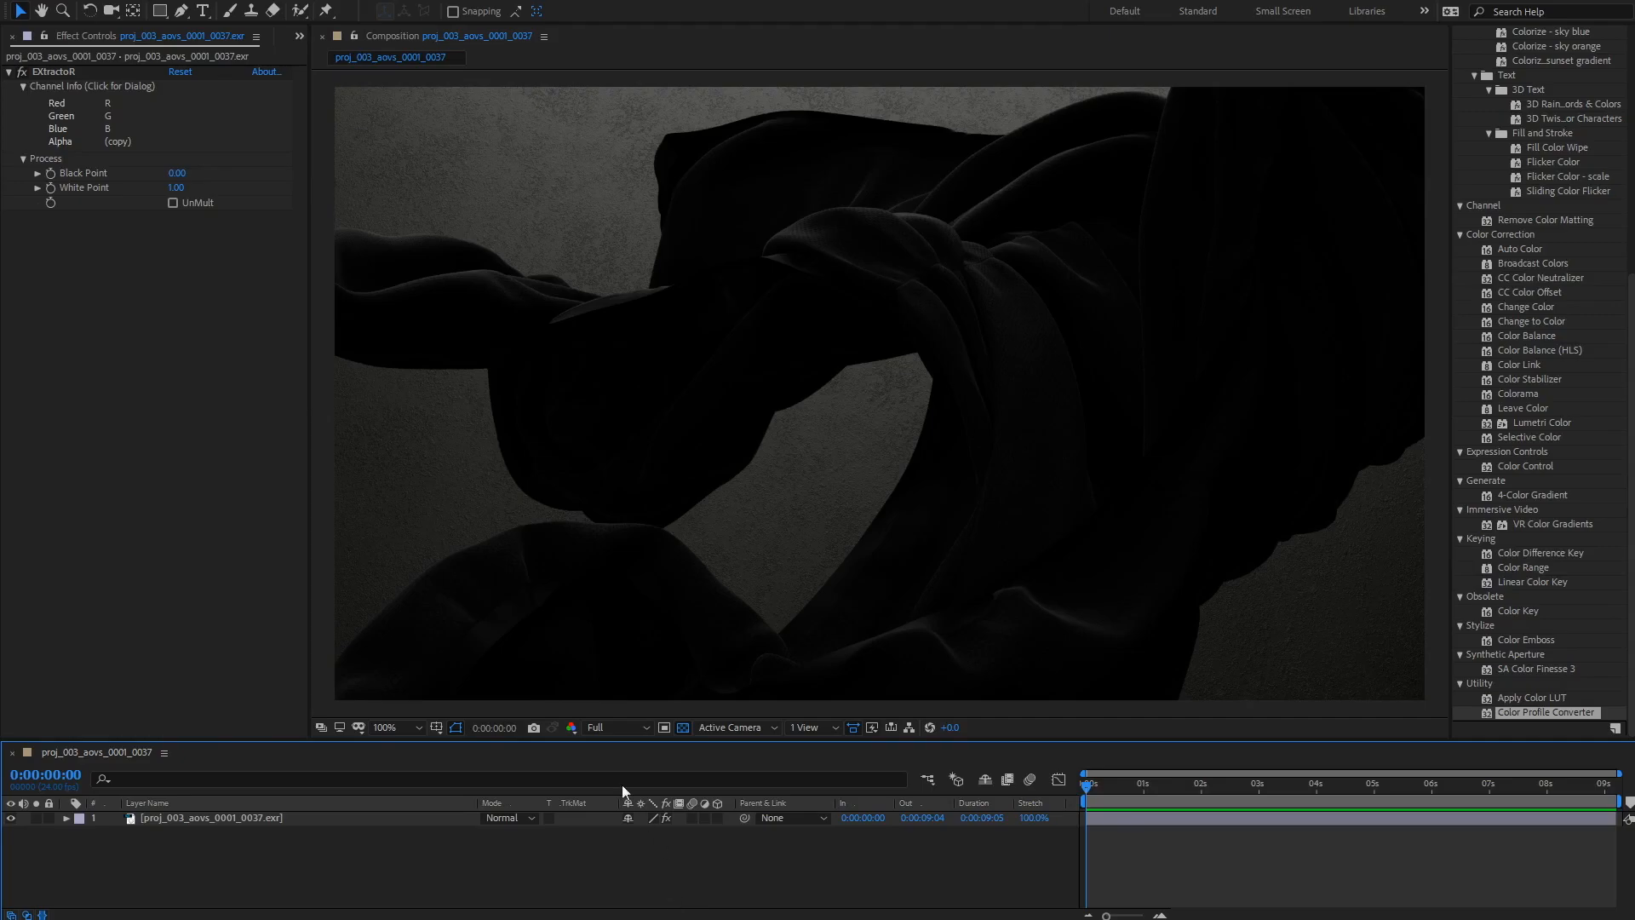
# Step: Open the project settings and inspect the available working space color profiles
pyautogui.click(300, 36)
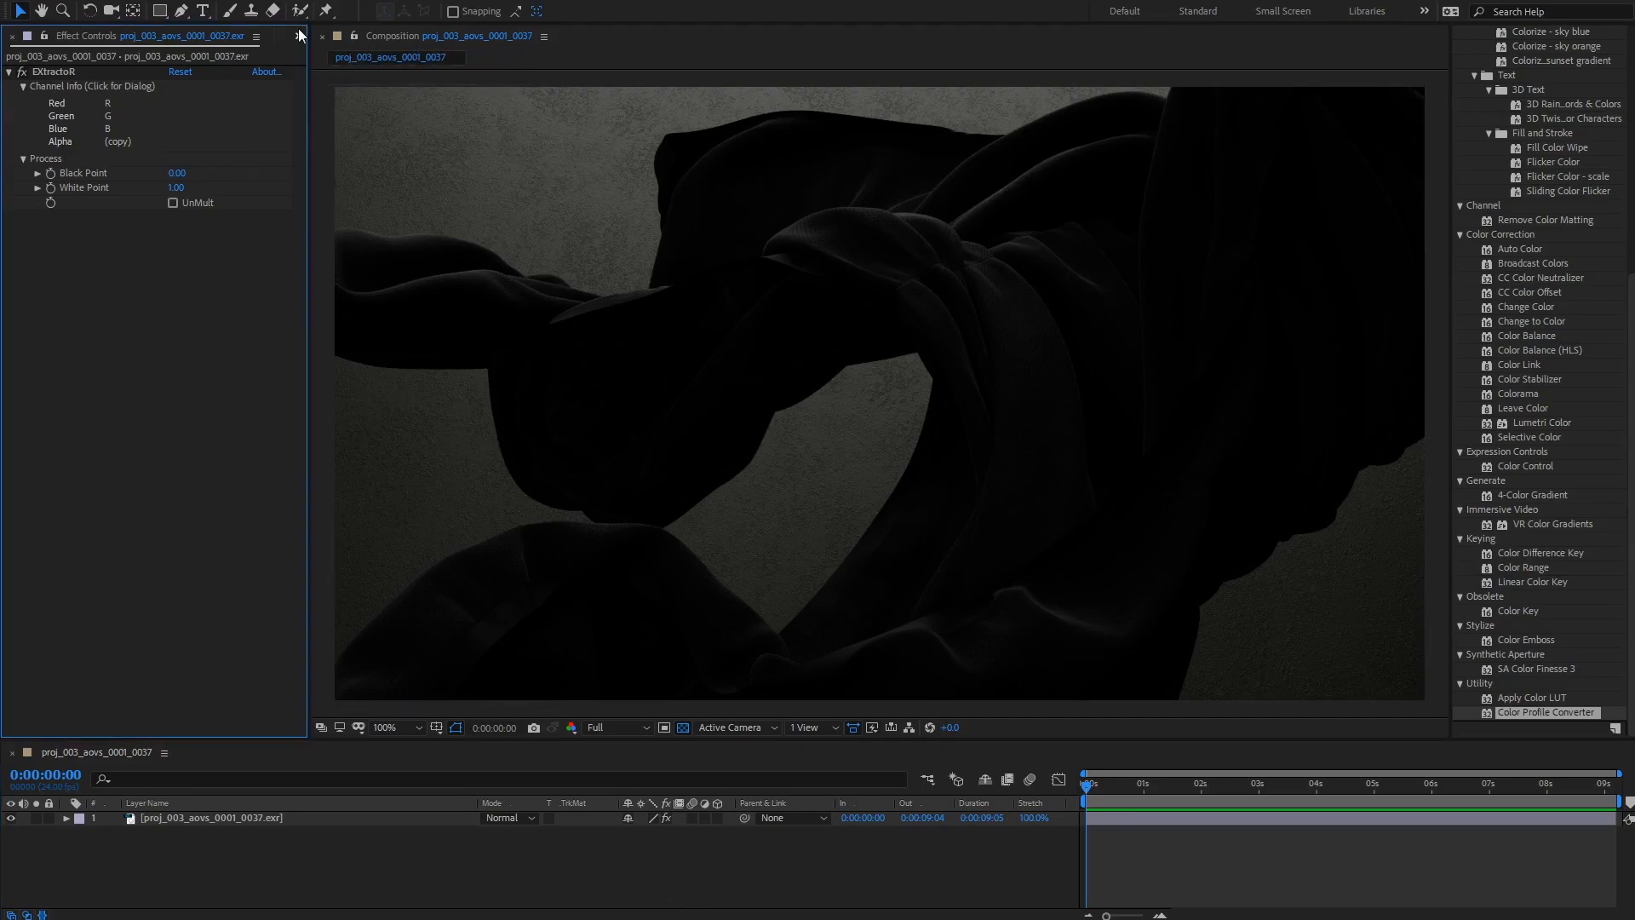
pyautogui.click(340, 75)
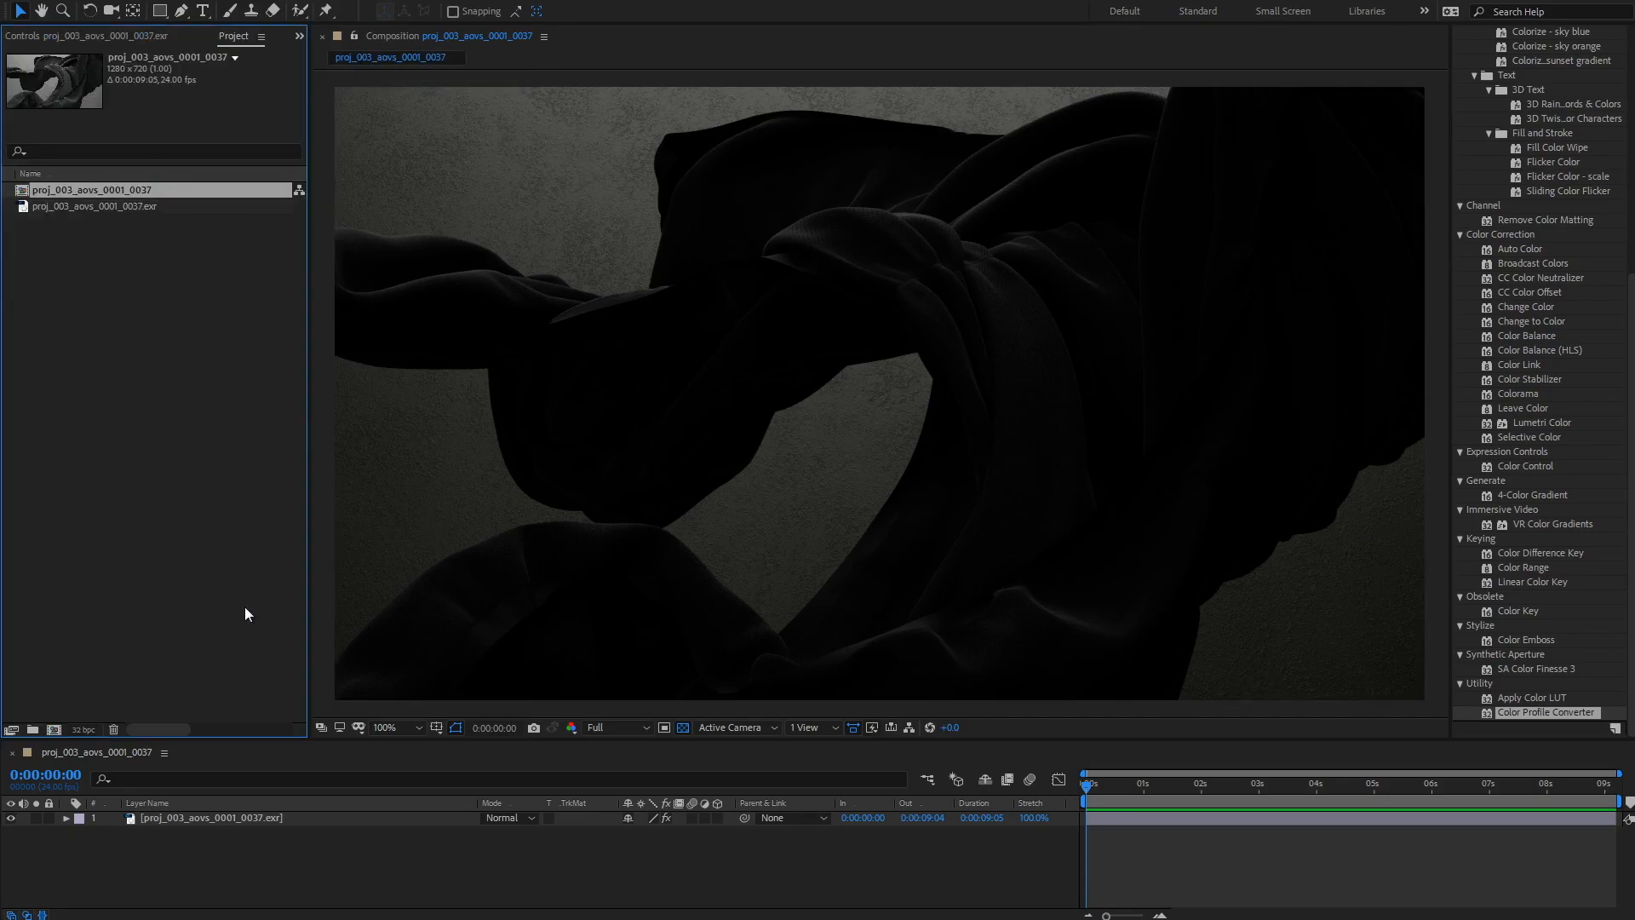
pyautogui.click(75, 729)
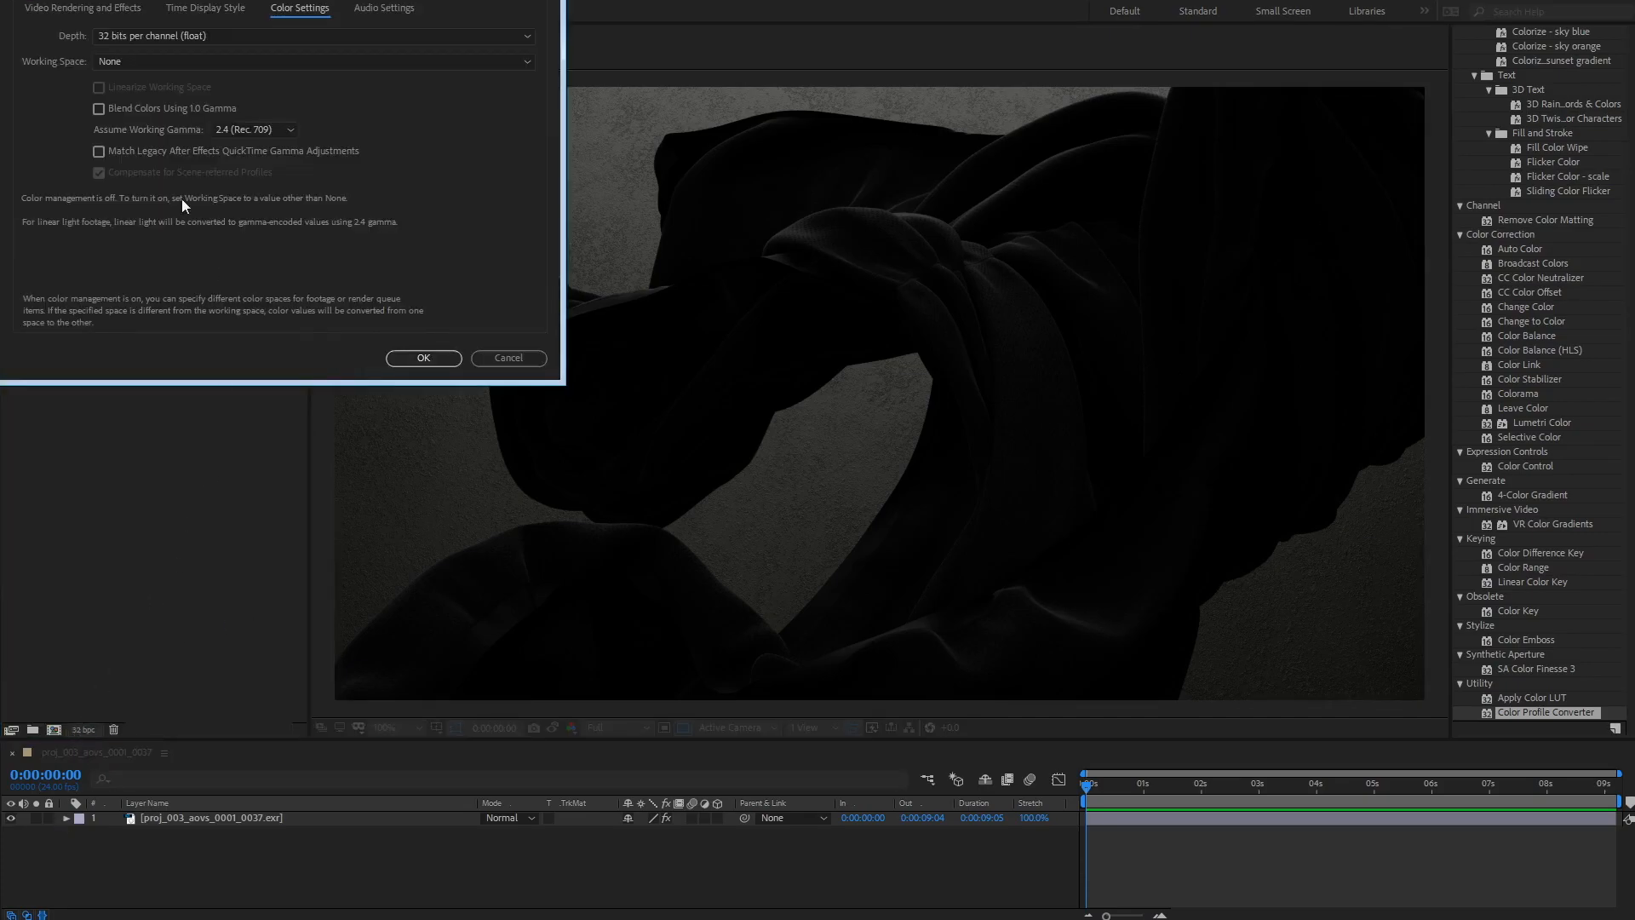
pyautogui.click(247, 205)
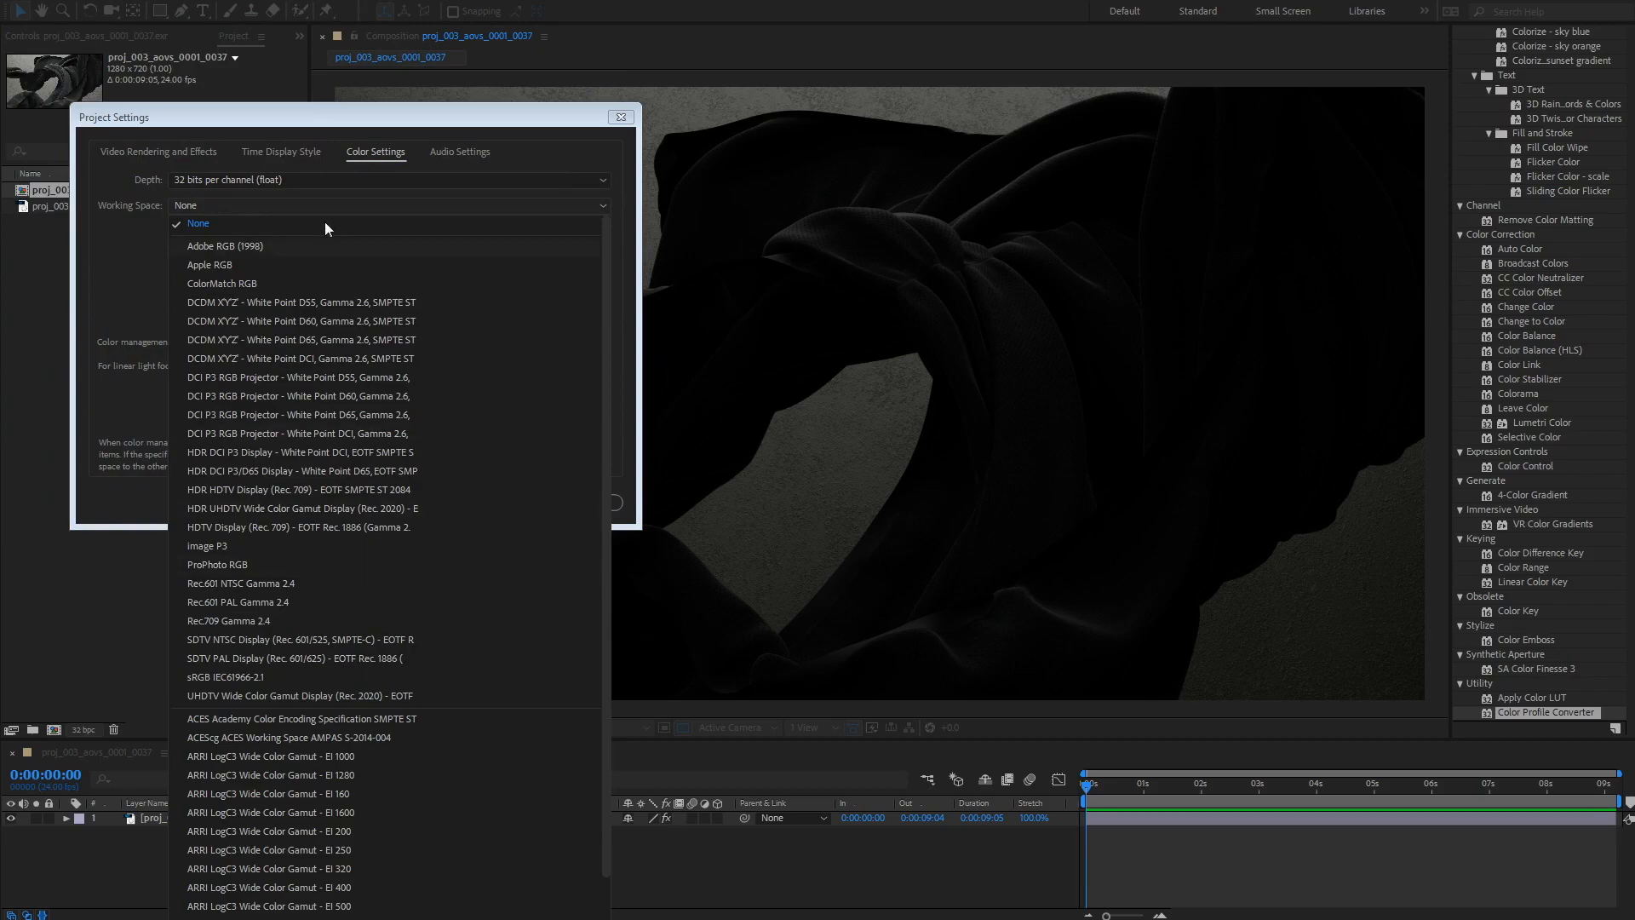
pyautogui.click(363, 124)
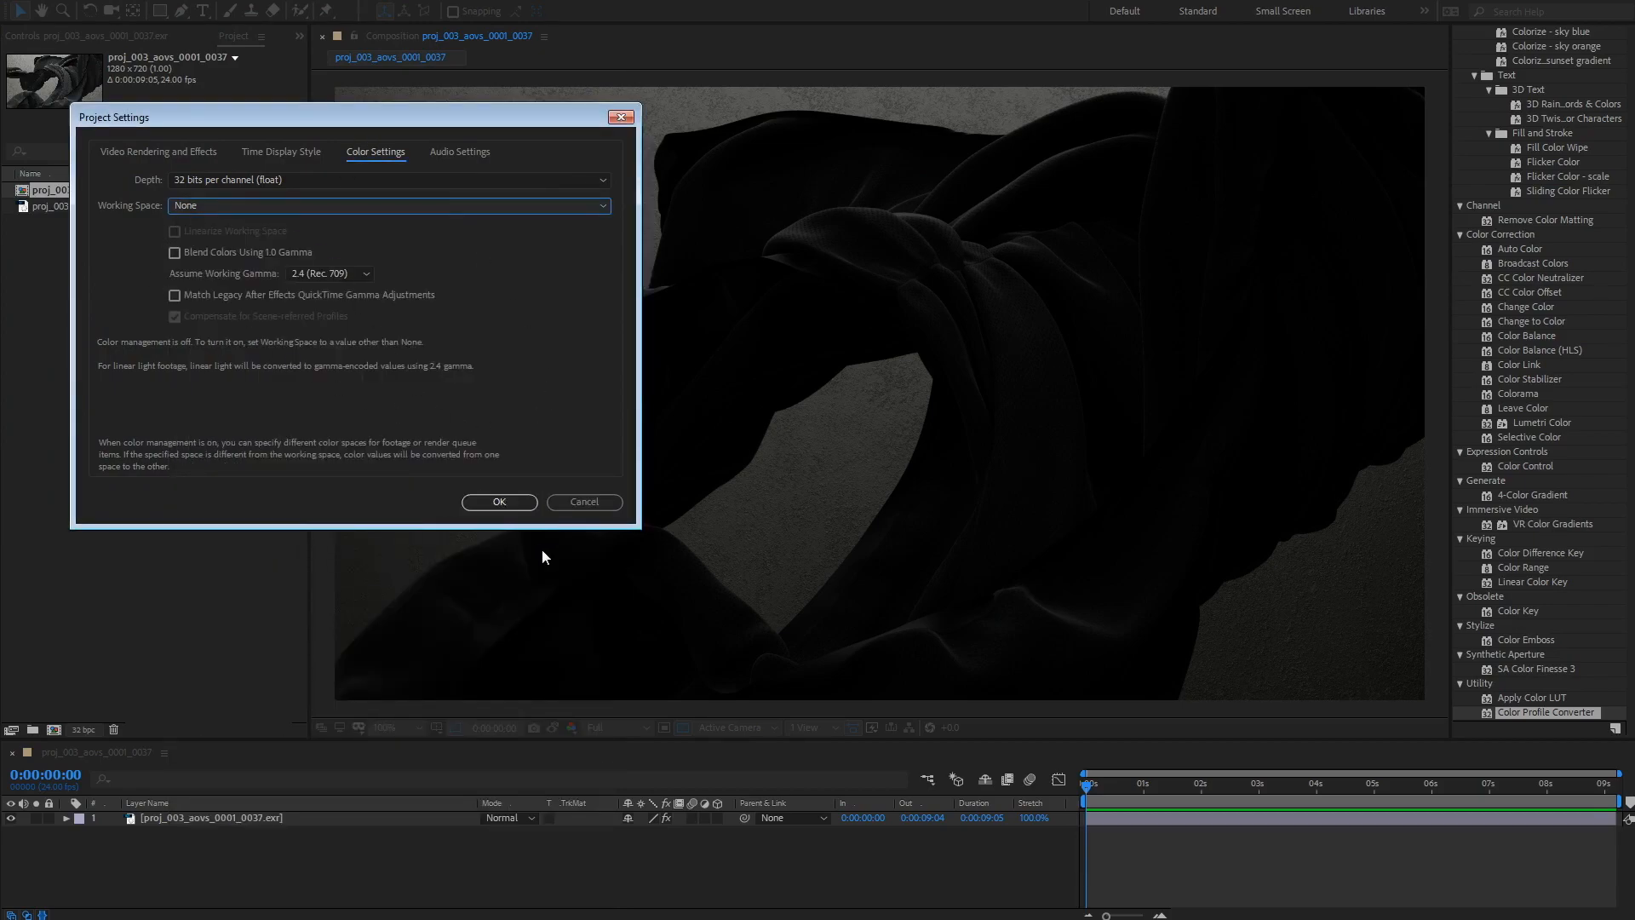
pyautogui.click(518, 504)
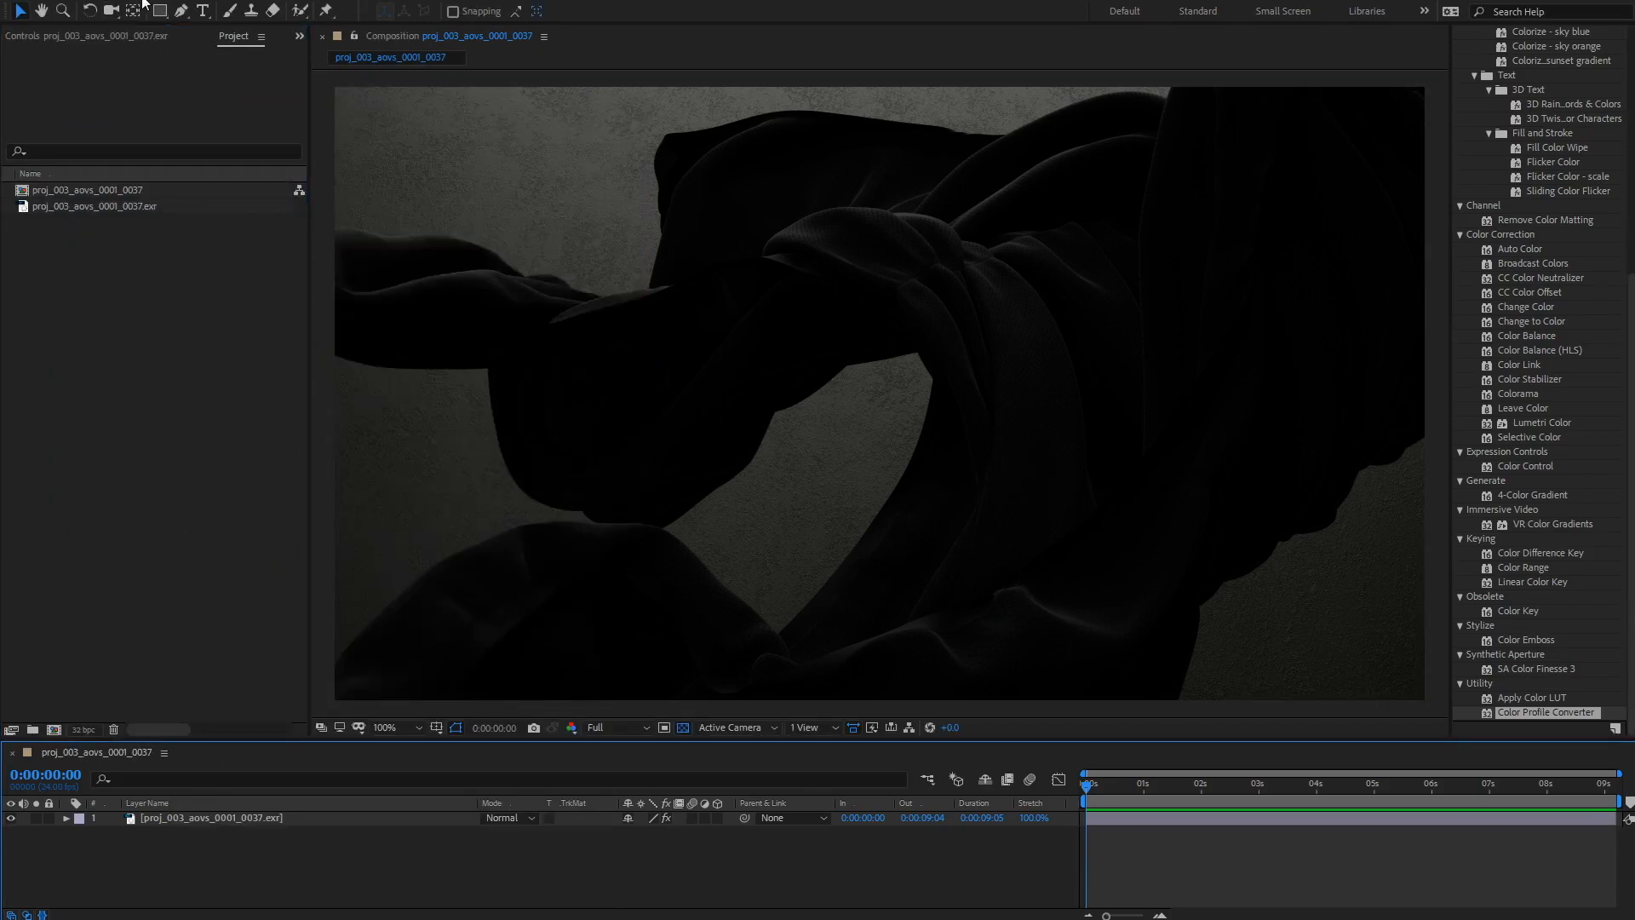
# Step: Add a new adjustment layer and name it colorSpace
pyautogui.click(143, 4)
pyautogui.moveTo(269, 19)
pyautogui.click(492, 126)
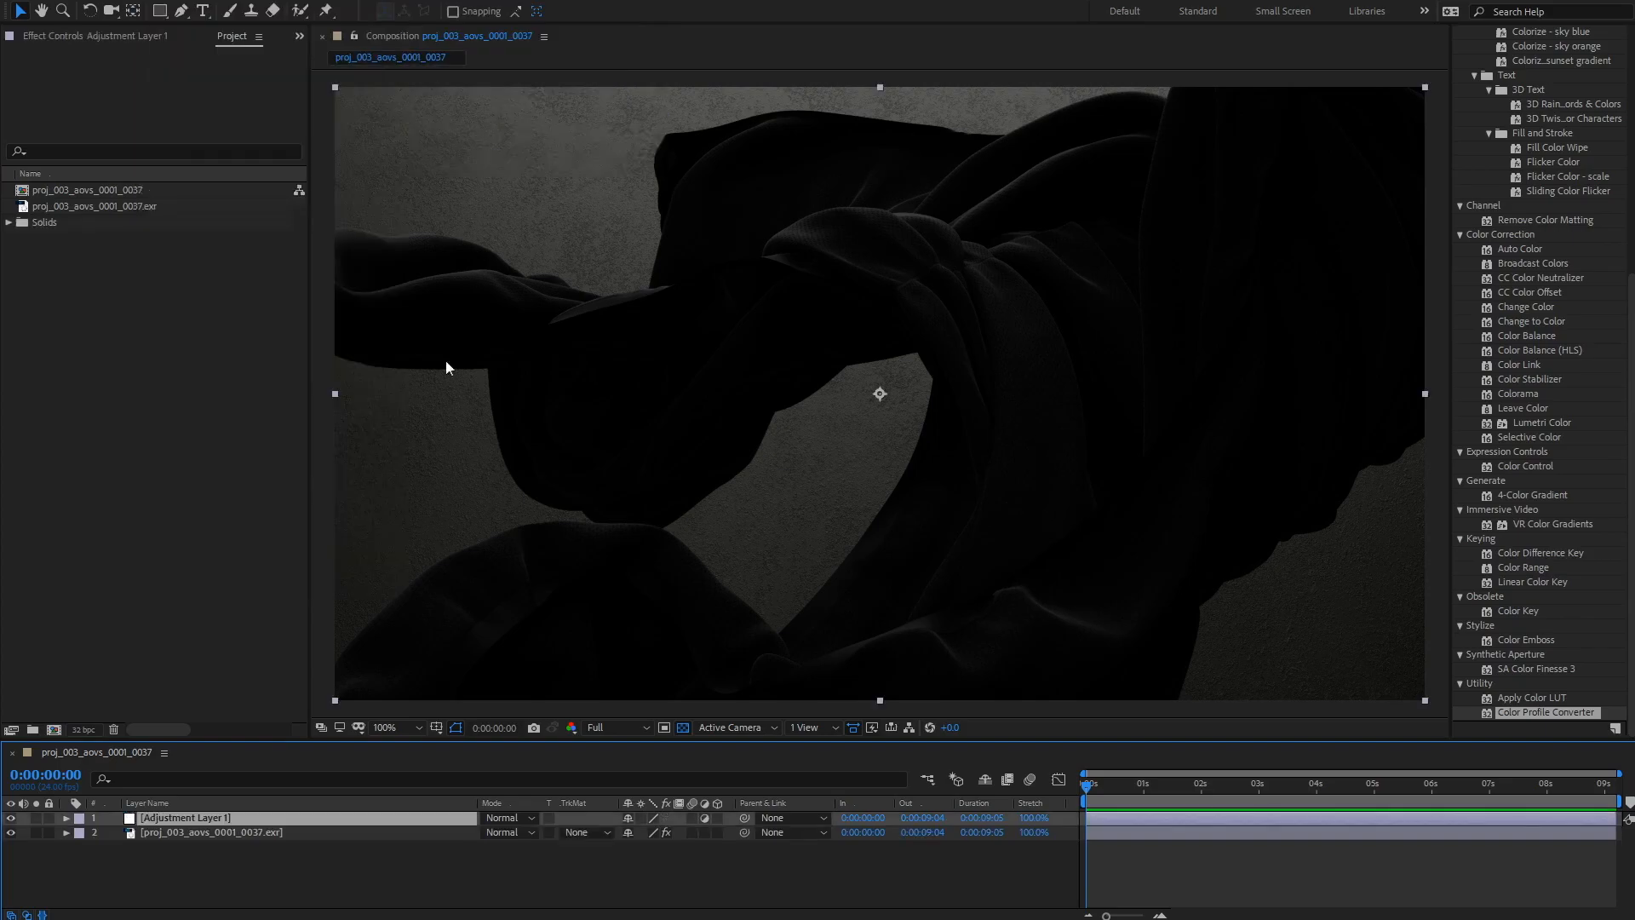
pyautogui.press('Return')
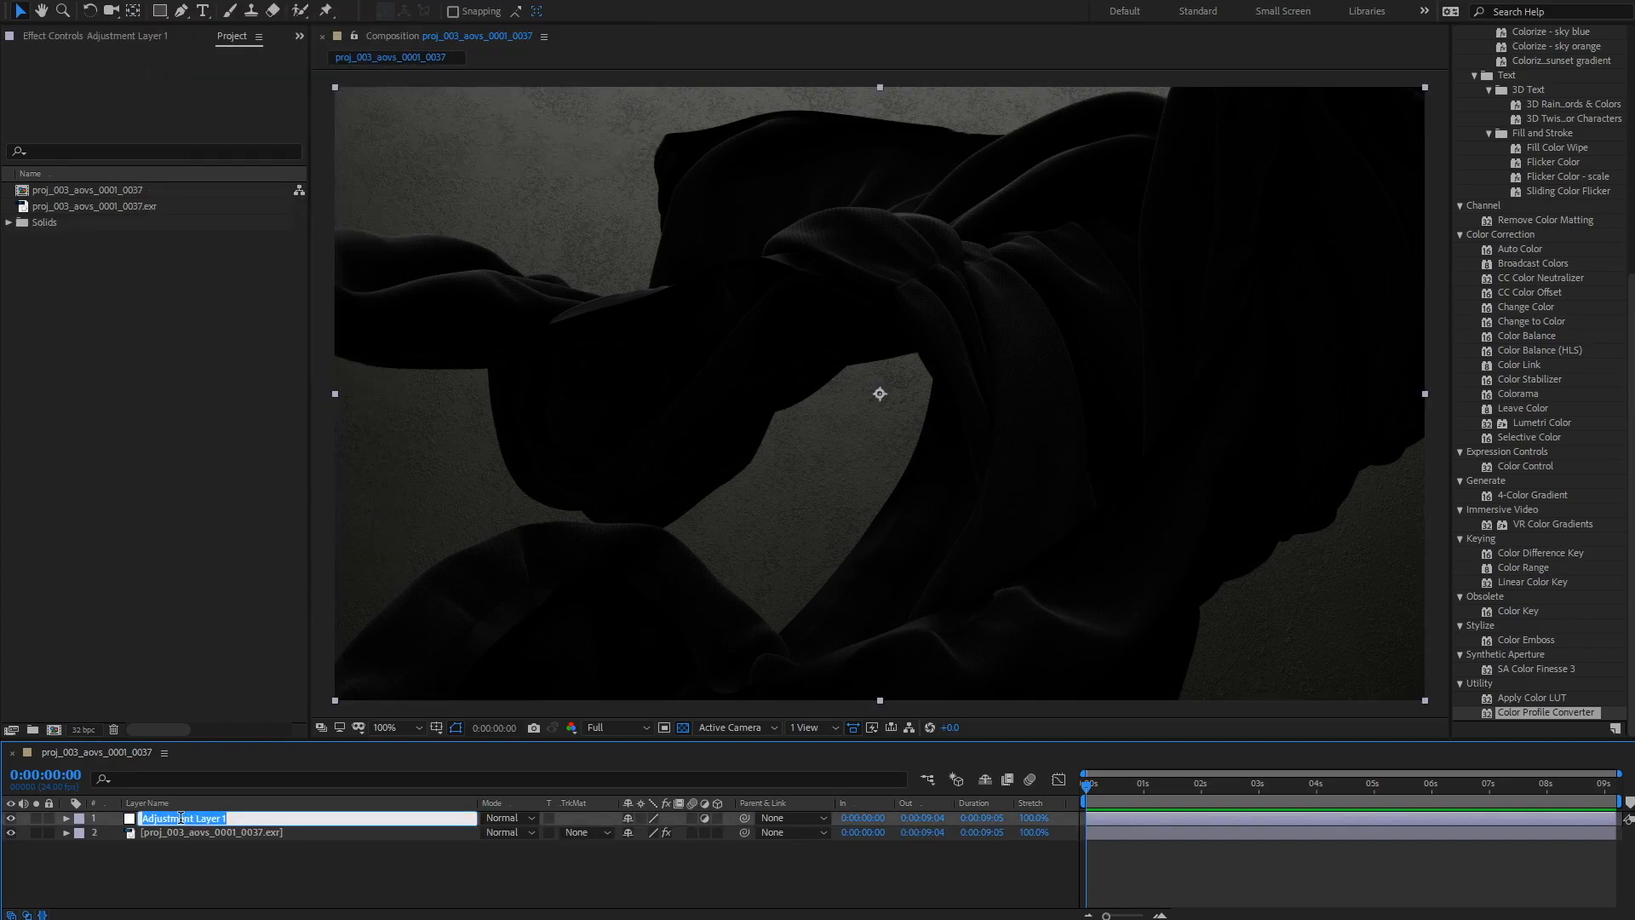
pyautogui.write('colorSpace')
pyautogui.press('Return')
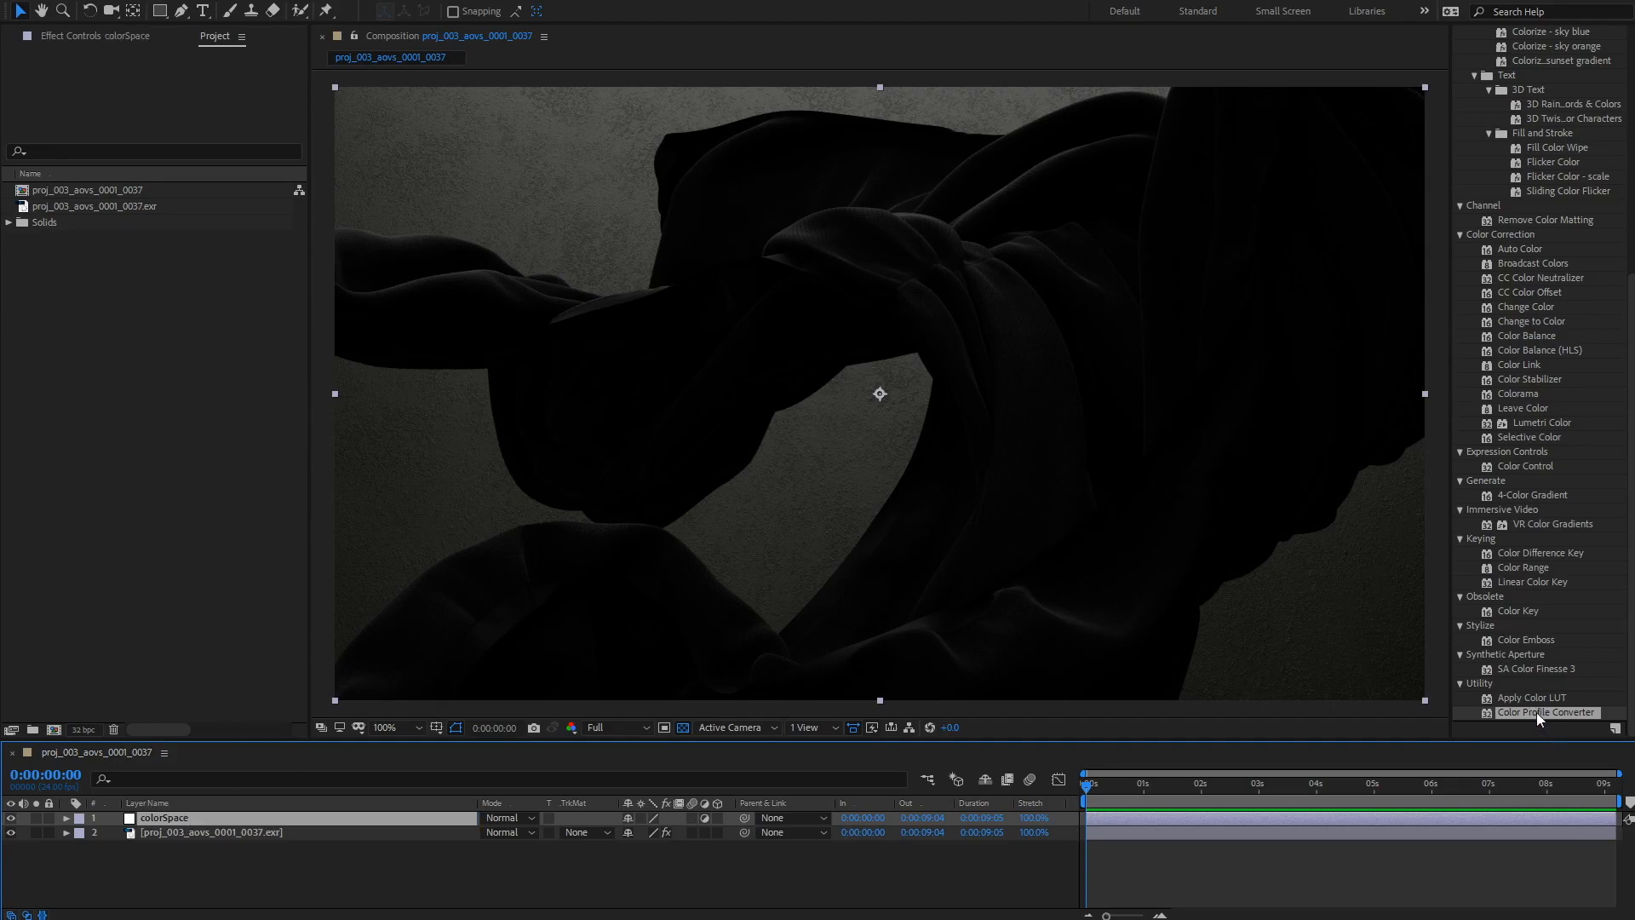
# Step: Apply Color Profile Converter to colorSpace, enable Linearize Input Profile, and set the output profile to sRGB IEC61966-2.1
pyautogui.moveTo(1536, 712); pyautogui.dragTo(247, 815)
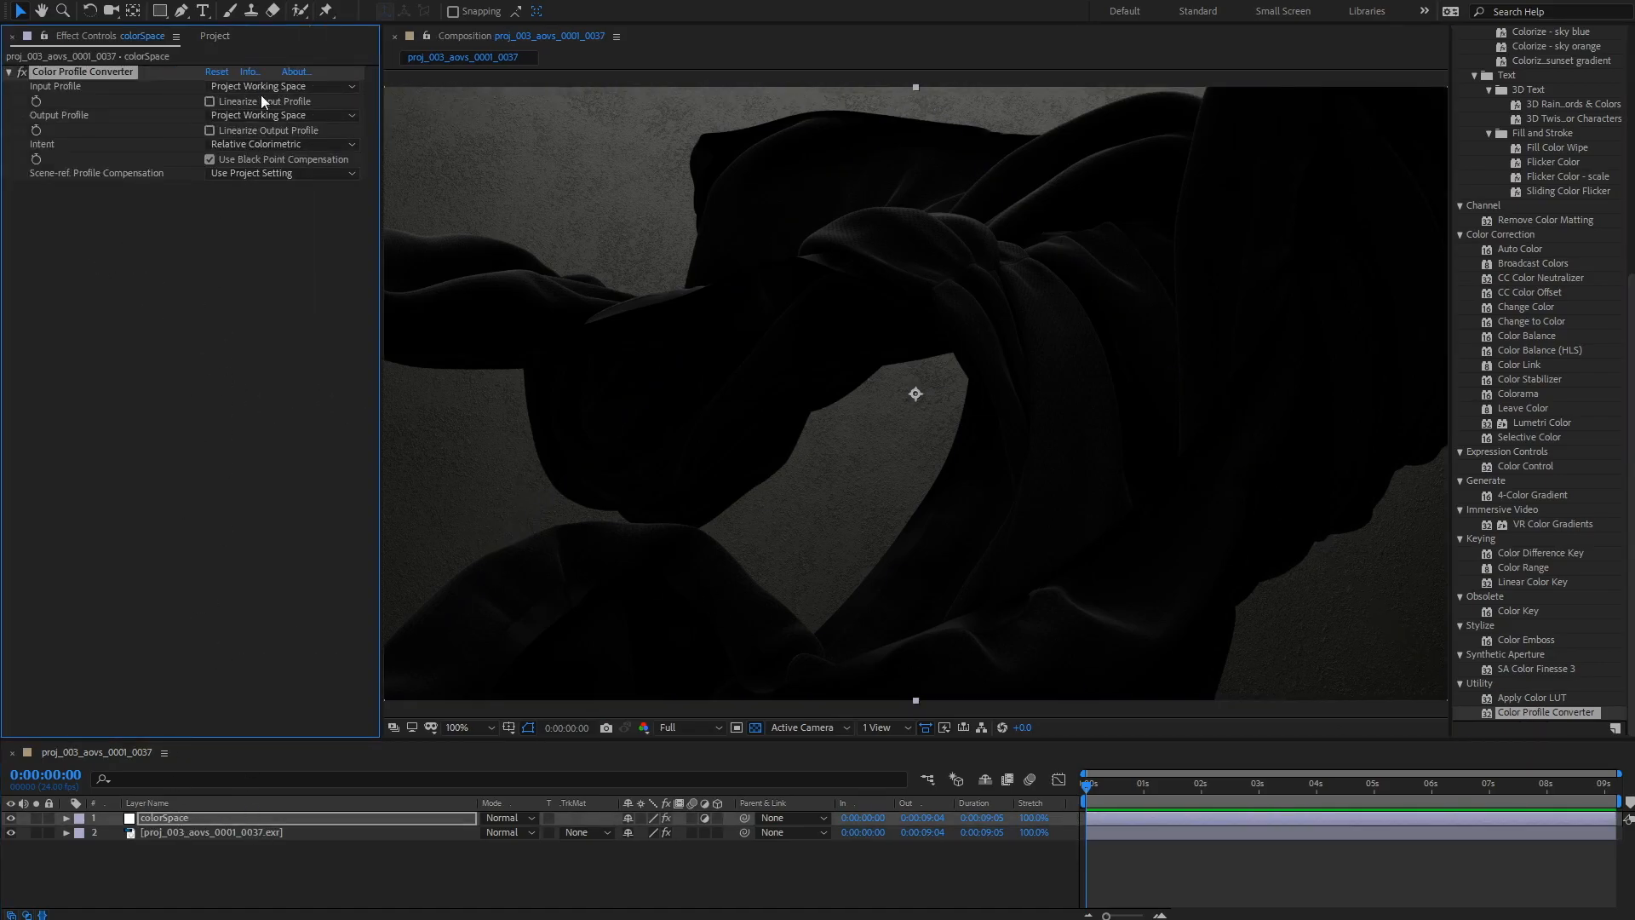
pyautogui.click(271, 88)
pyautogui.click(209, 101)
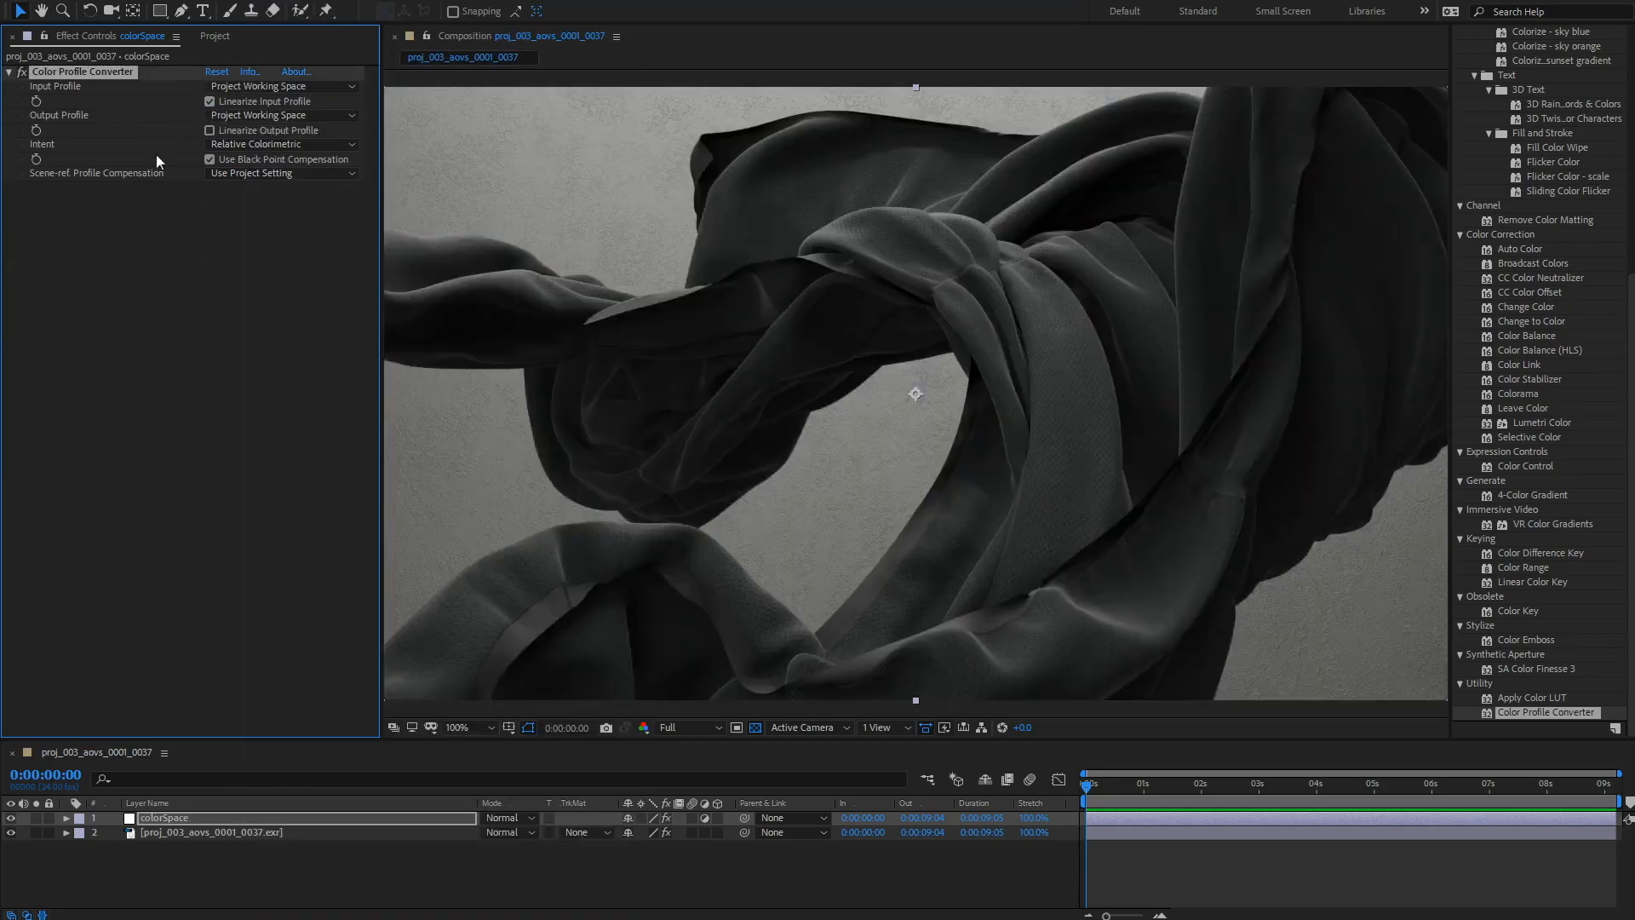
pyautogui.click(341, 115)
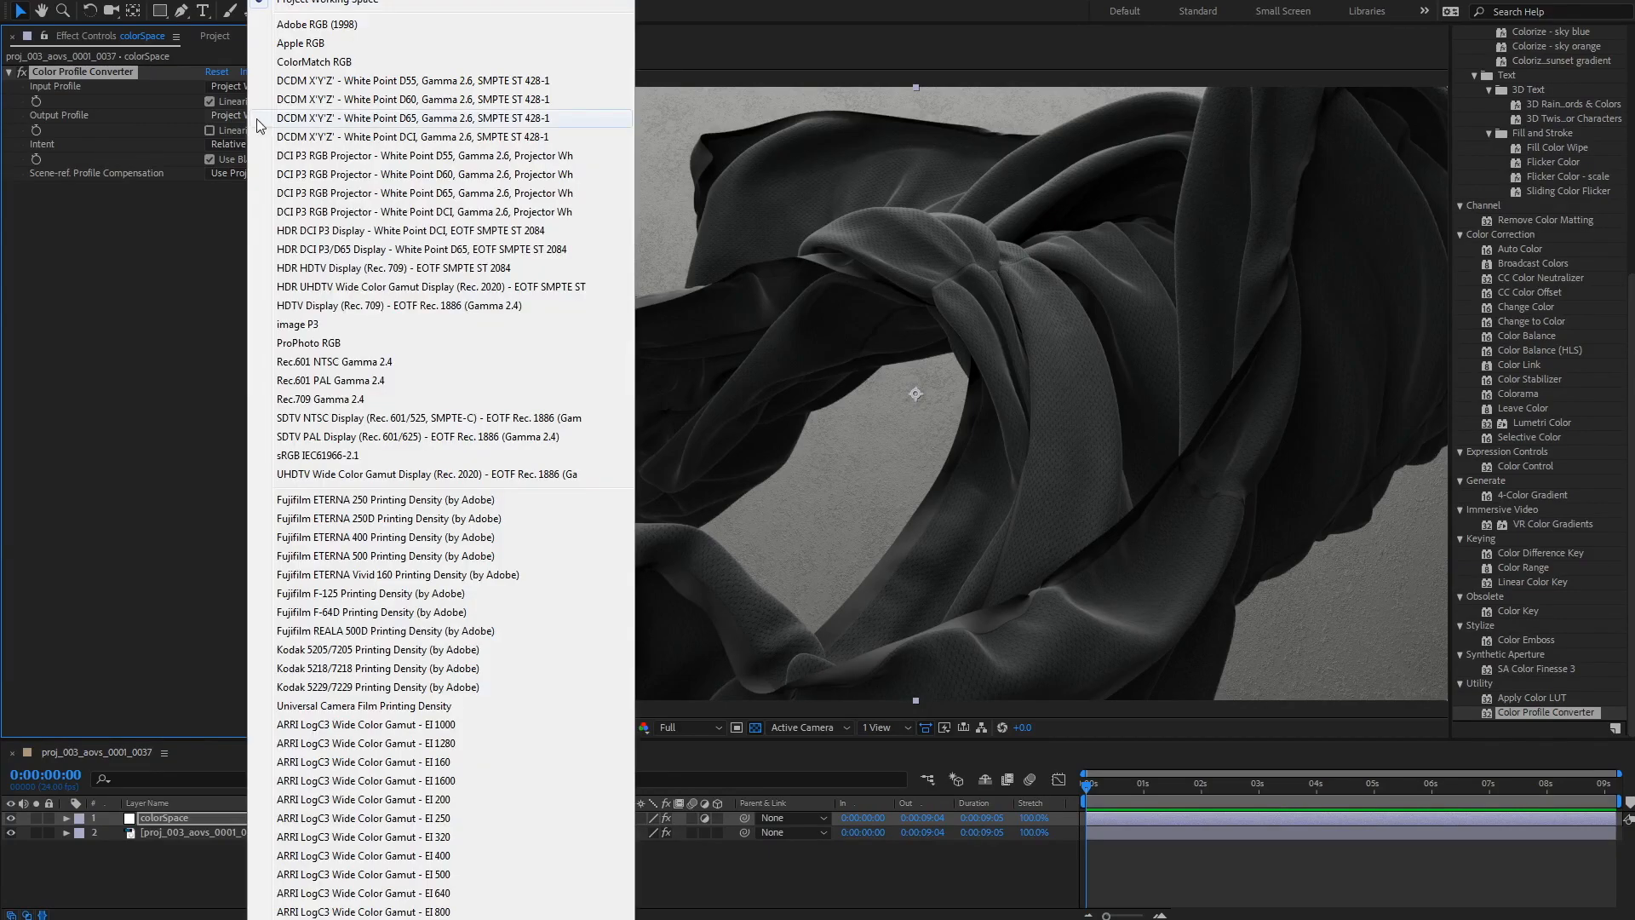
pyautogui.click(375, 455)
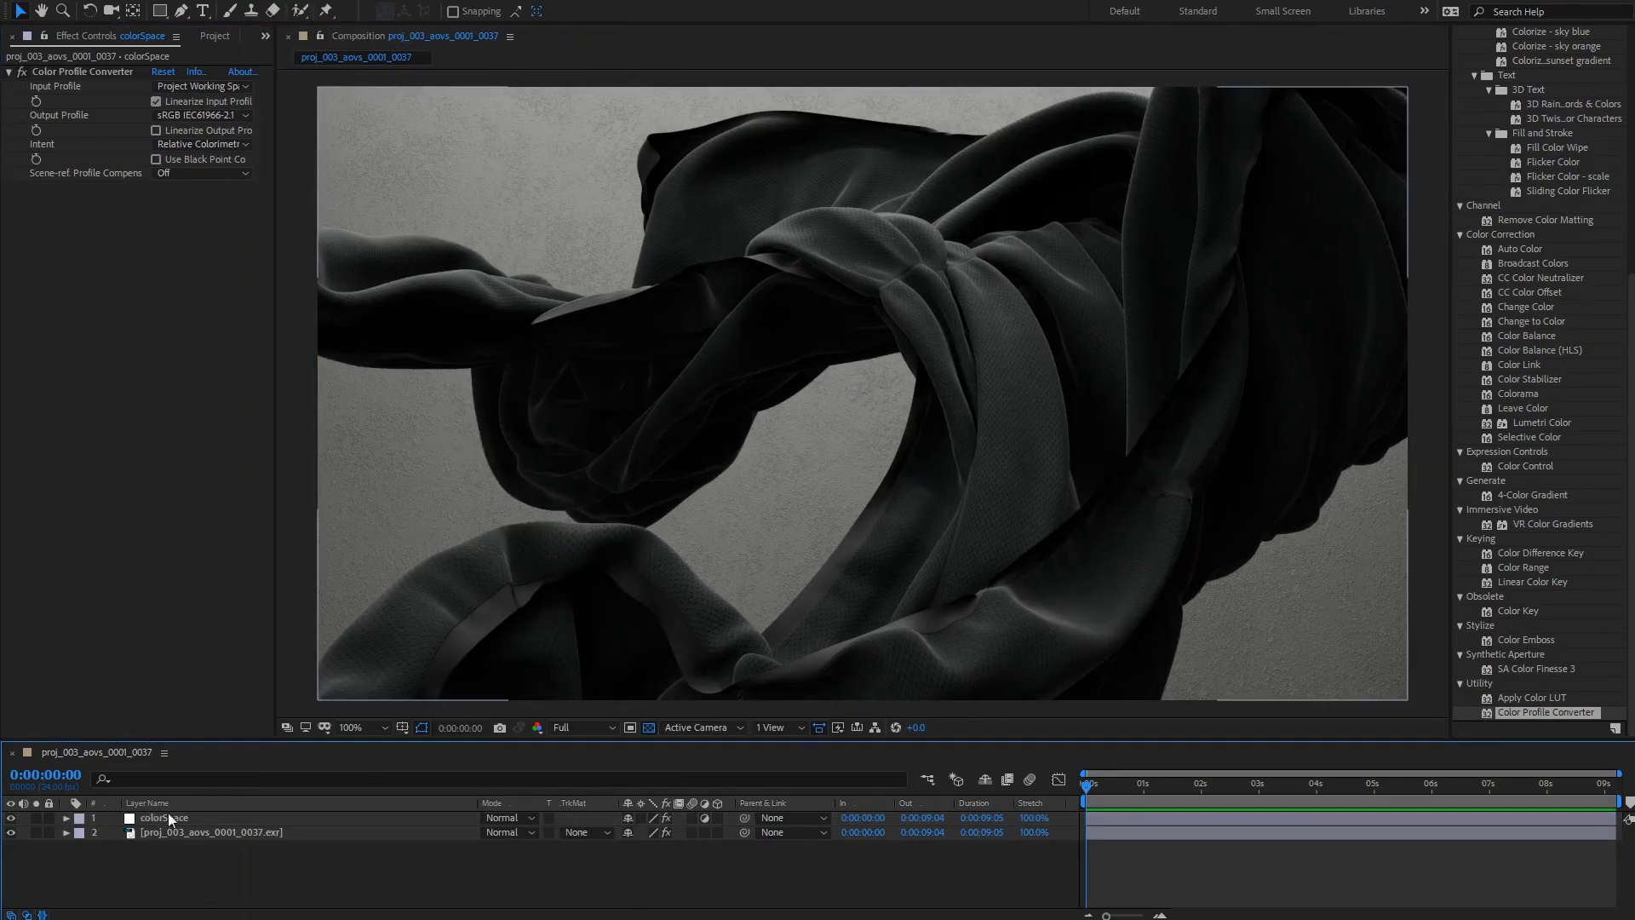
pyautogui.click(148, 814)
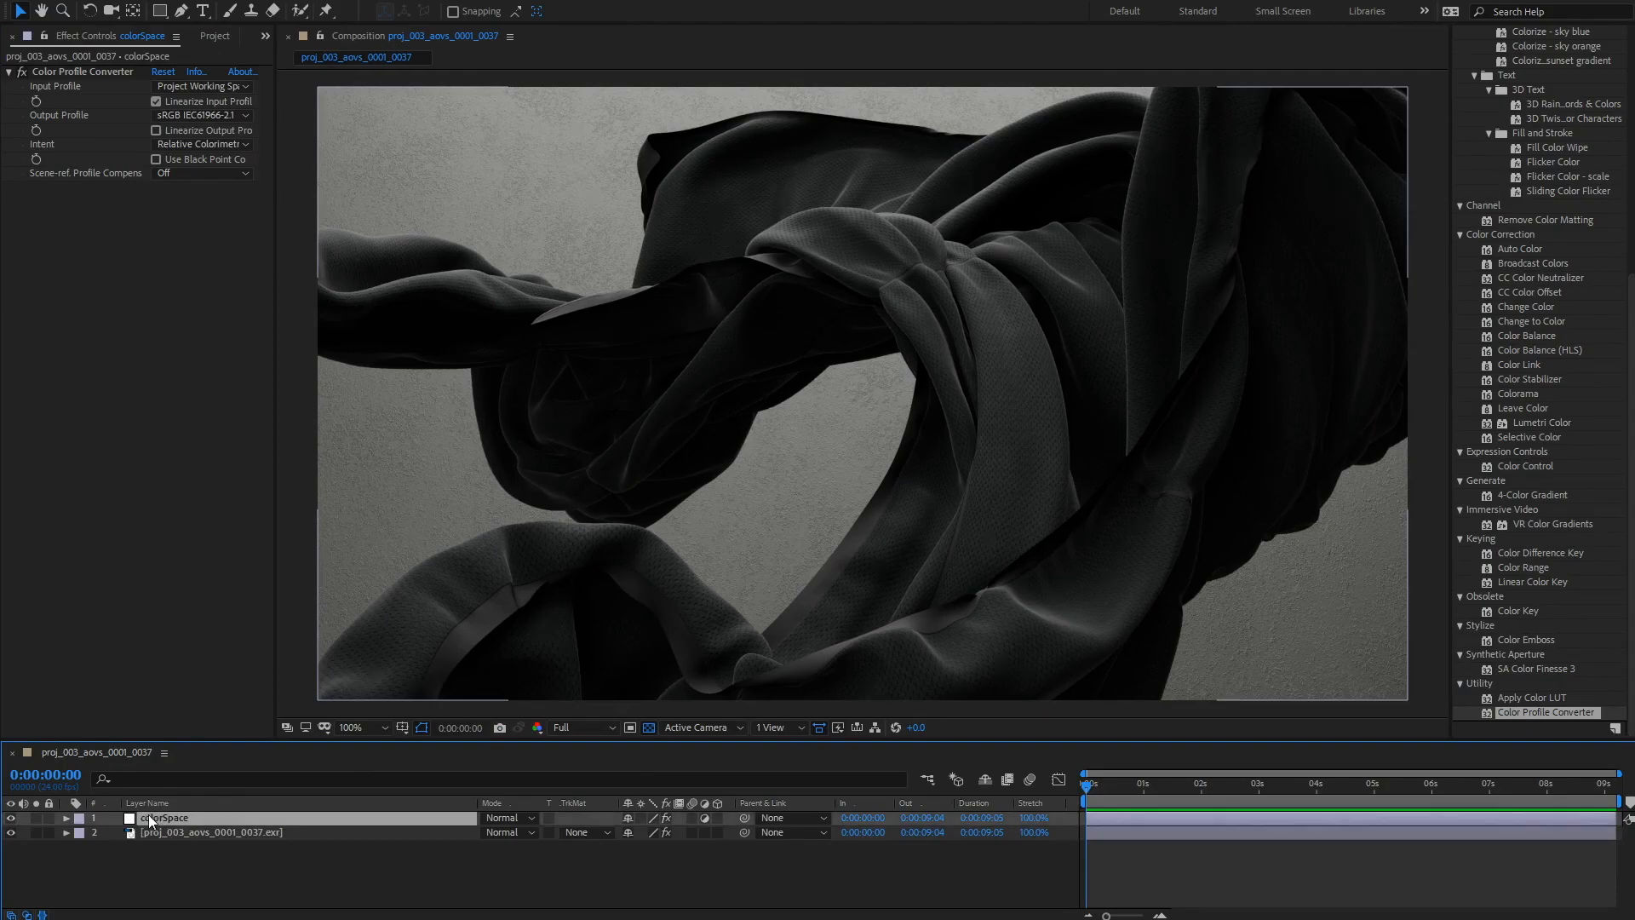
pyautogui.click(446, 871)
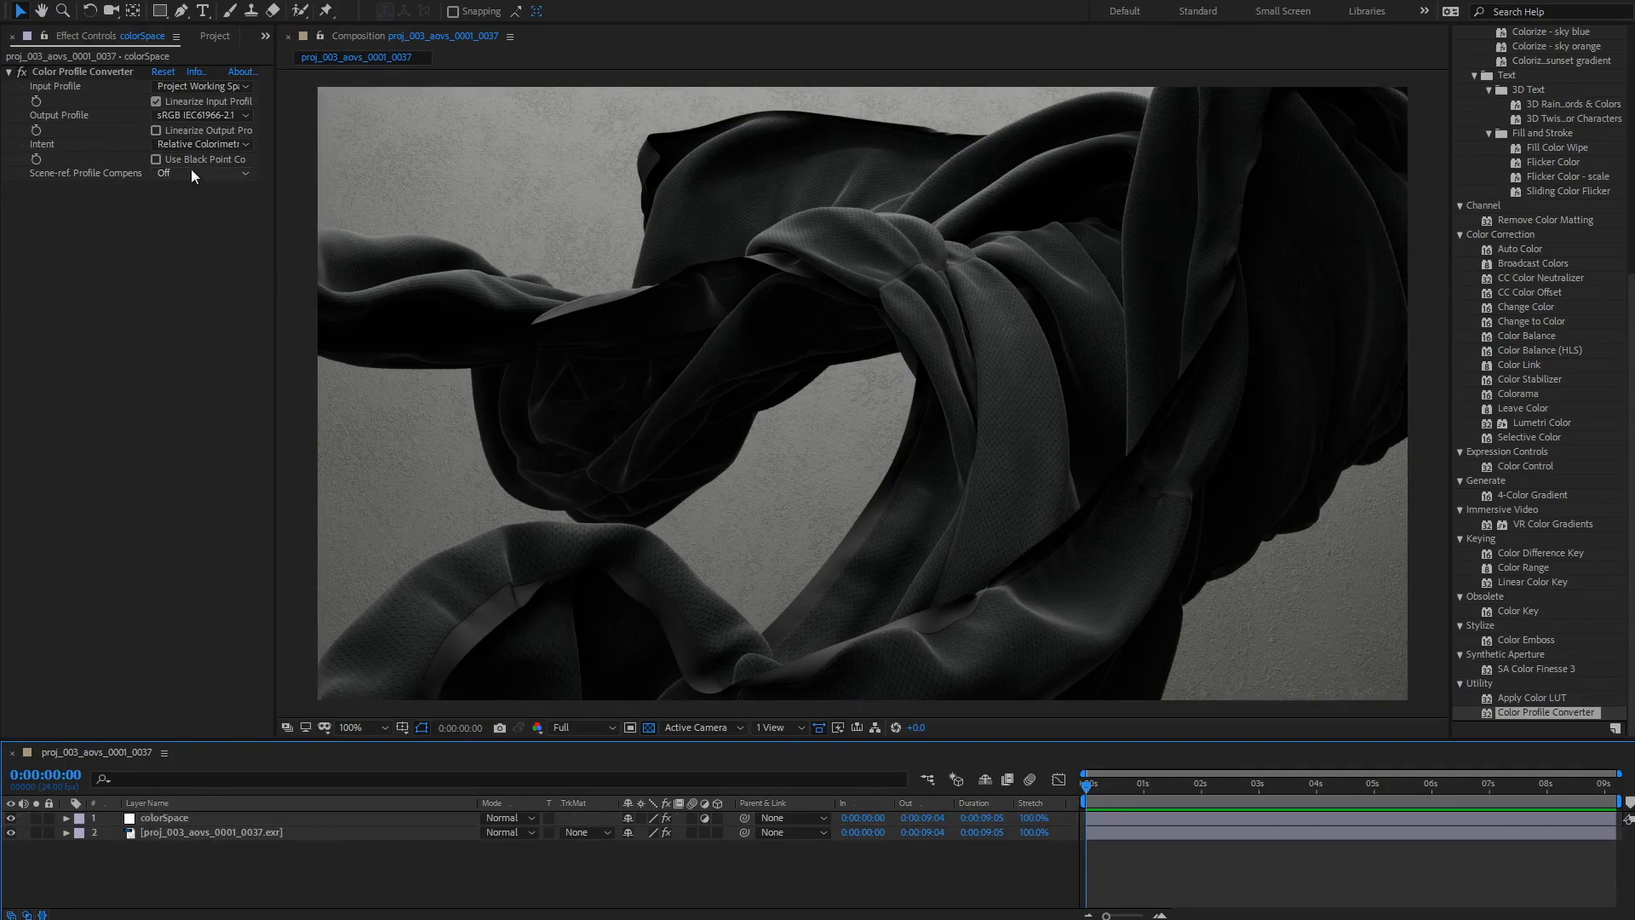
# Step: Rename the footage layer to beauty
pyautogui.click(209, 35)
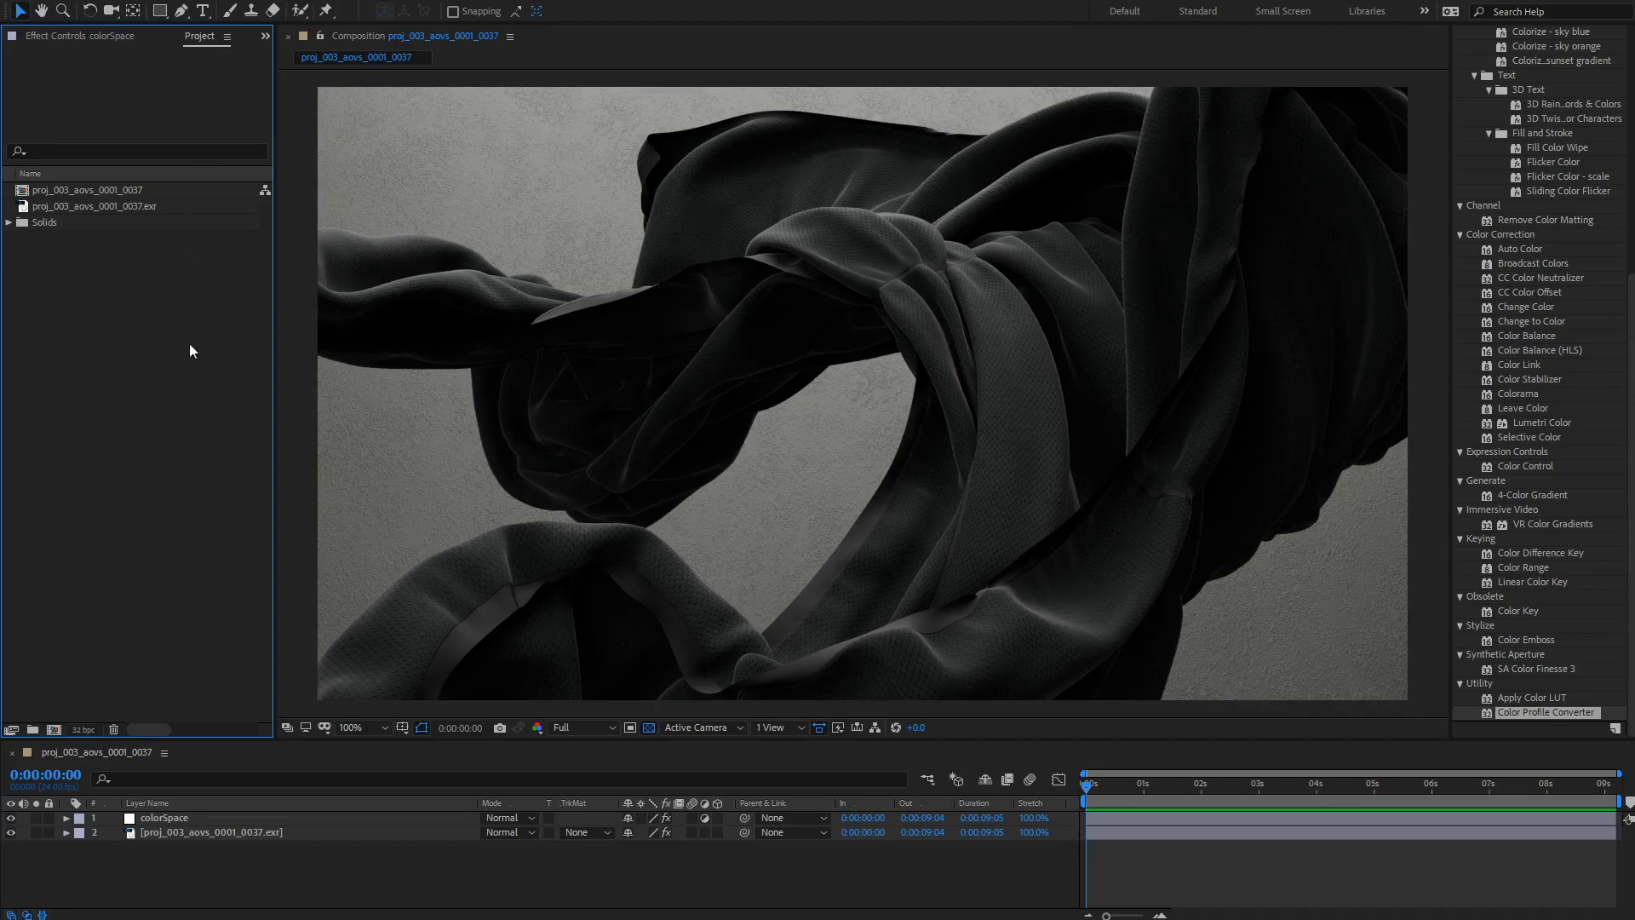
pyautogui.click(175, 831)
pyautogui.press('Return')
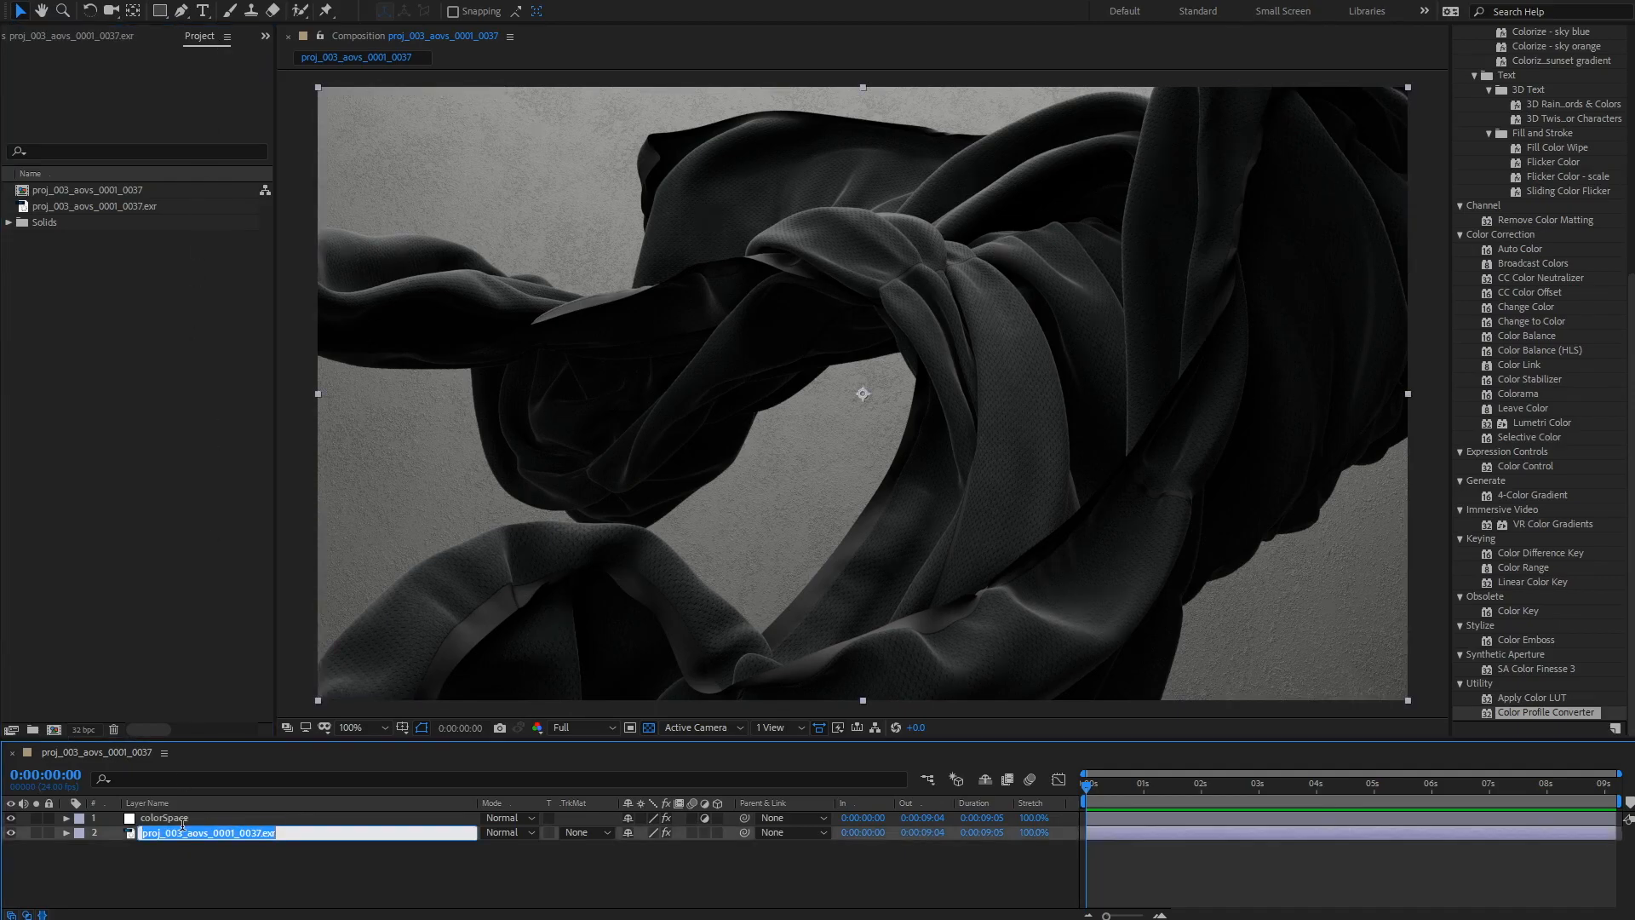
pyautogui.write('beauty')
pyautogui.press('Return')
# Step: Duplicate the beauty layer and rename the copy bkgMatte
pyautogui.click(177, 852)
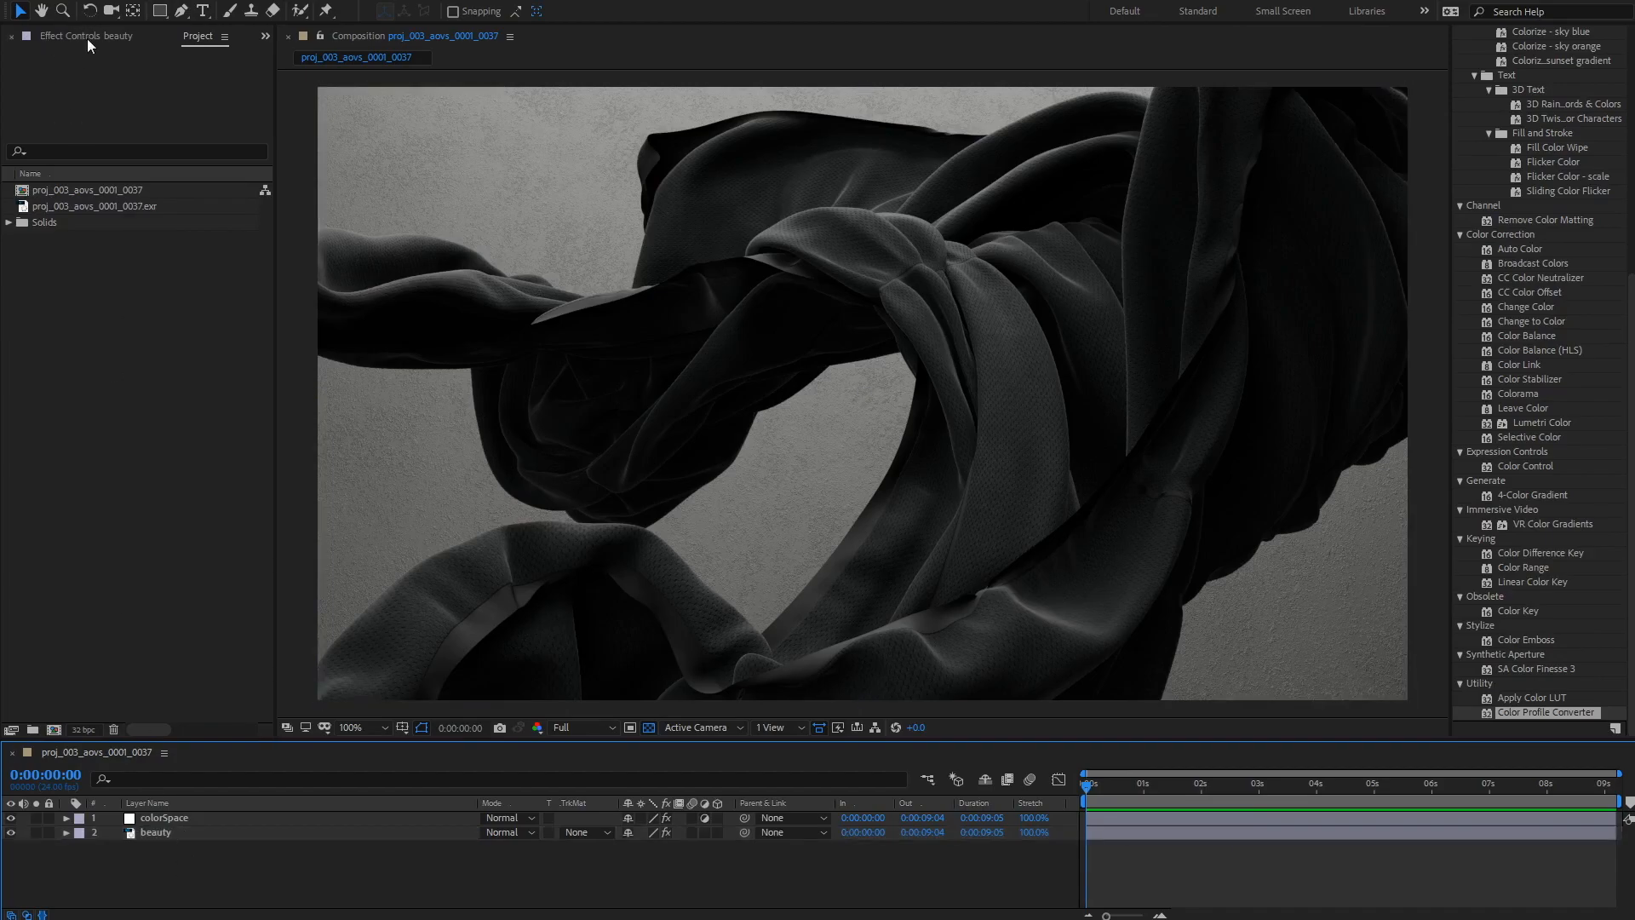
pyautogui.click(85, 34)
pyautogui.click(157, 830)
pyautogui.click(207, 857)
pyautogui.click(156, 833)
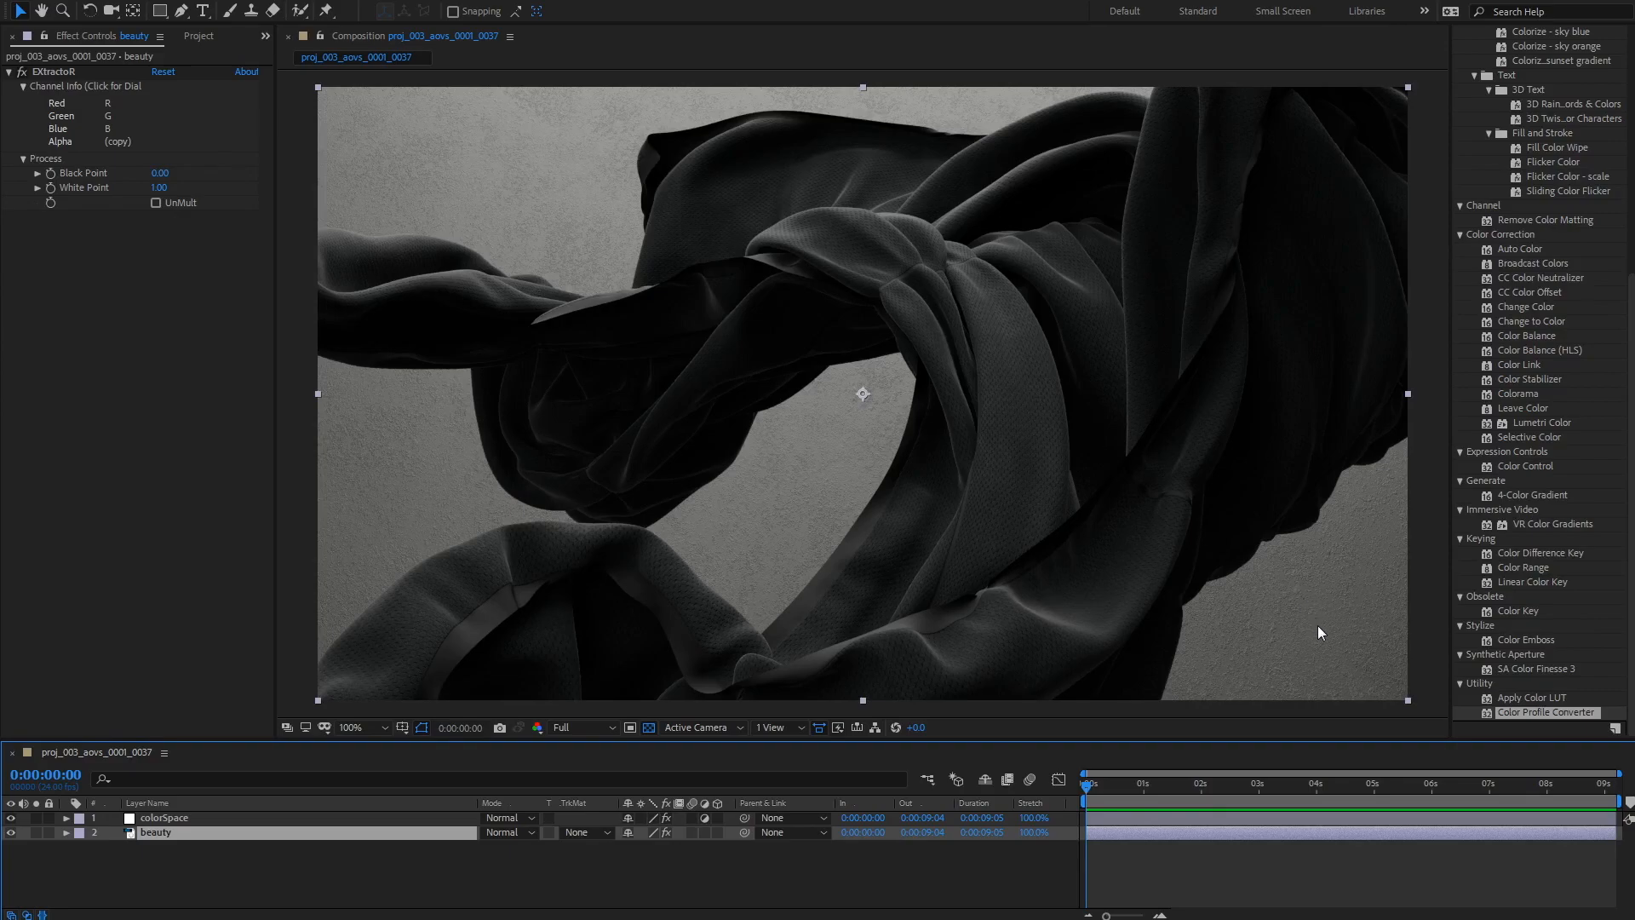
pyautogui.click(176, 863)
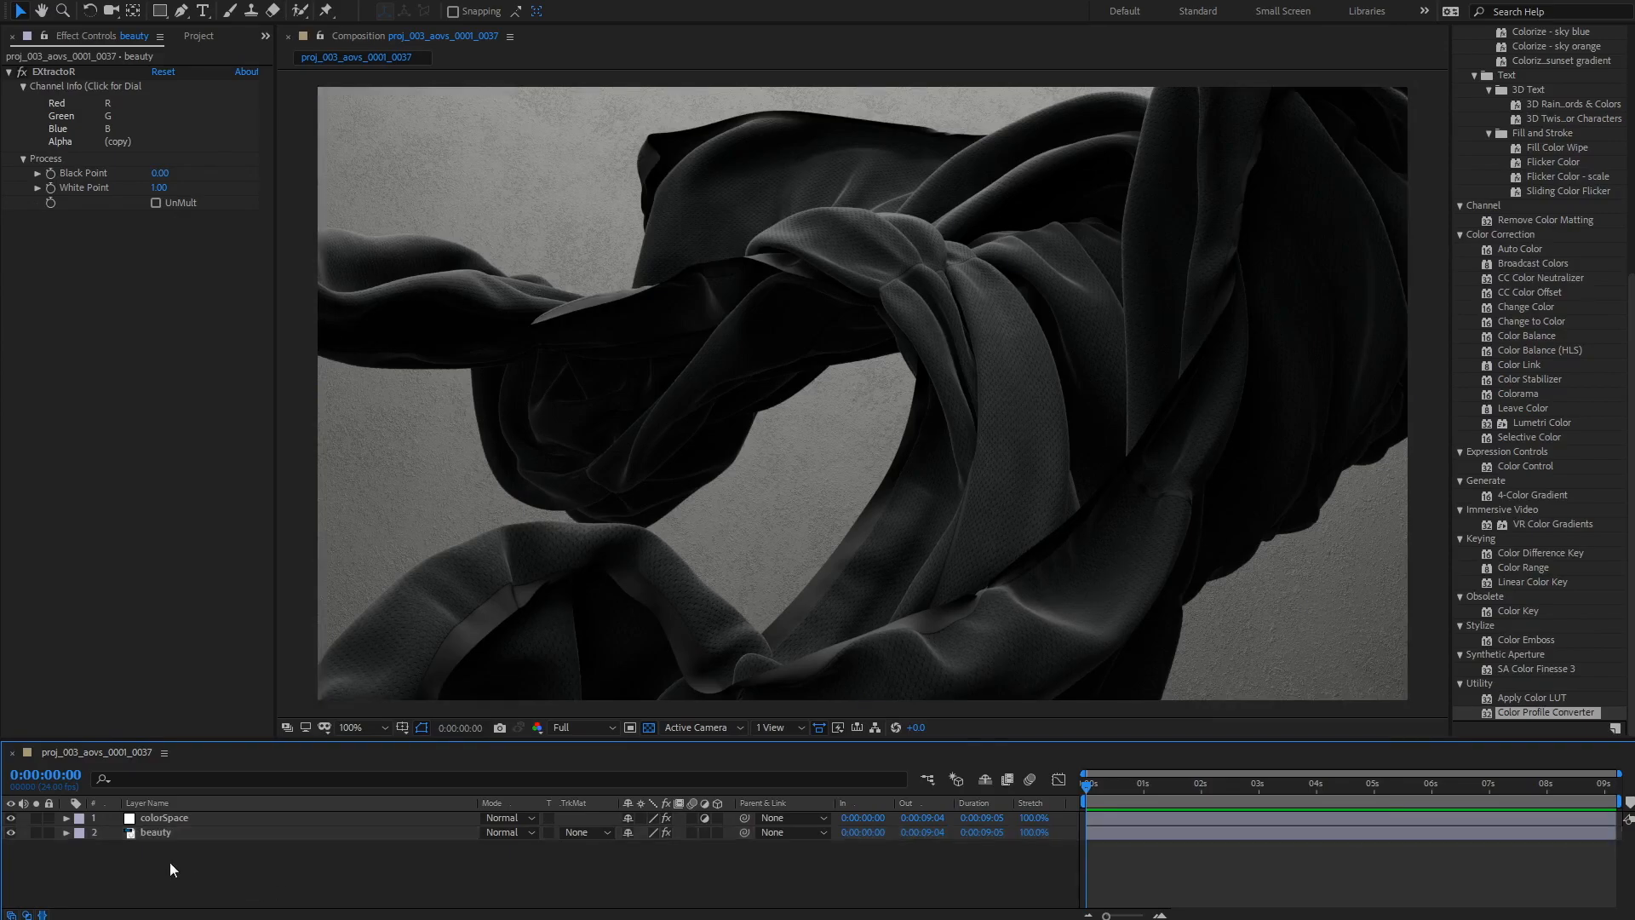
pyautogui.click(152, 834)
pyautogui.hotkey('ctrl', 'd')
pyautogui.click(246, 865)
pyautogui.click(163, 833)
pyautogui.press('Return')
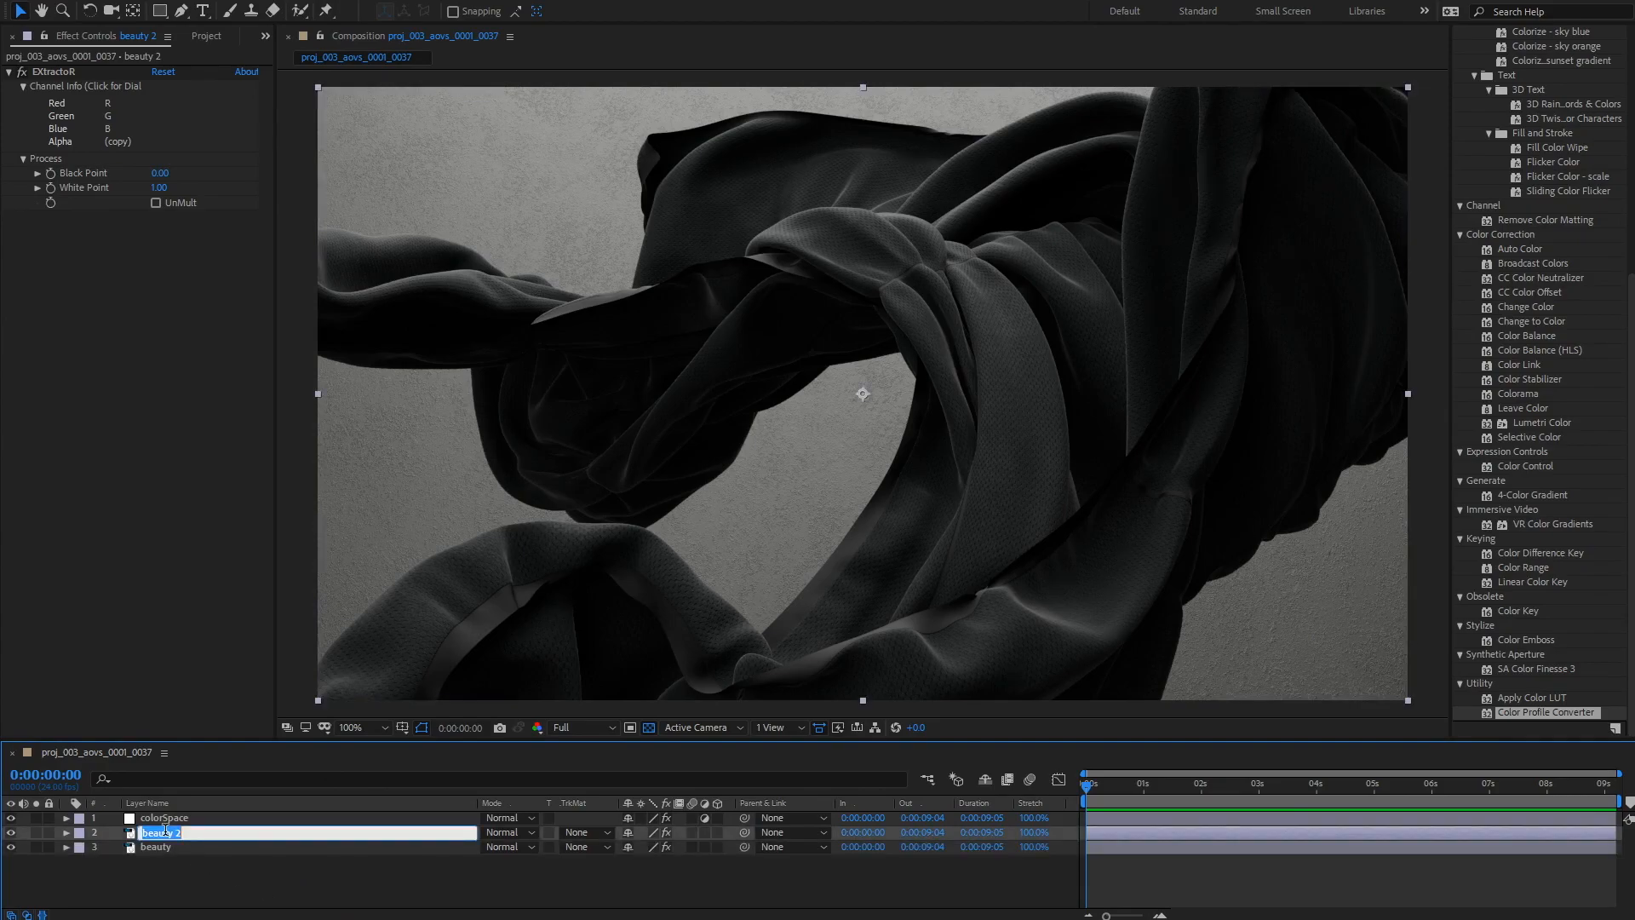
pyautogui.write('bkgMatte')
pyautogui.press('Return')
# Step: Set bkgMatte's EXtractoR to the PuzzleMatte layer with red, green and blue all using PuzzleMatte.red
pyautogui.click(126, 91)
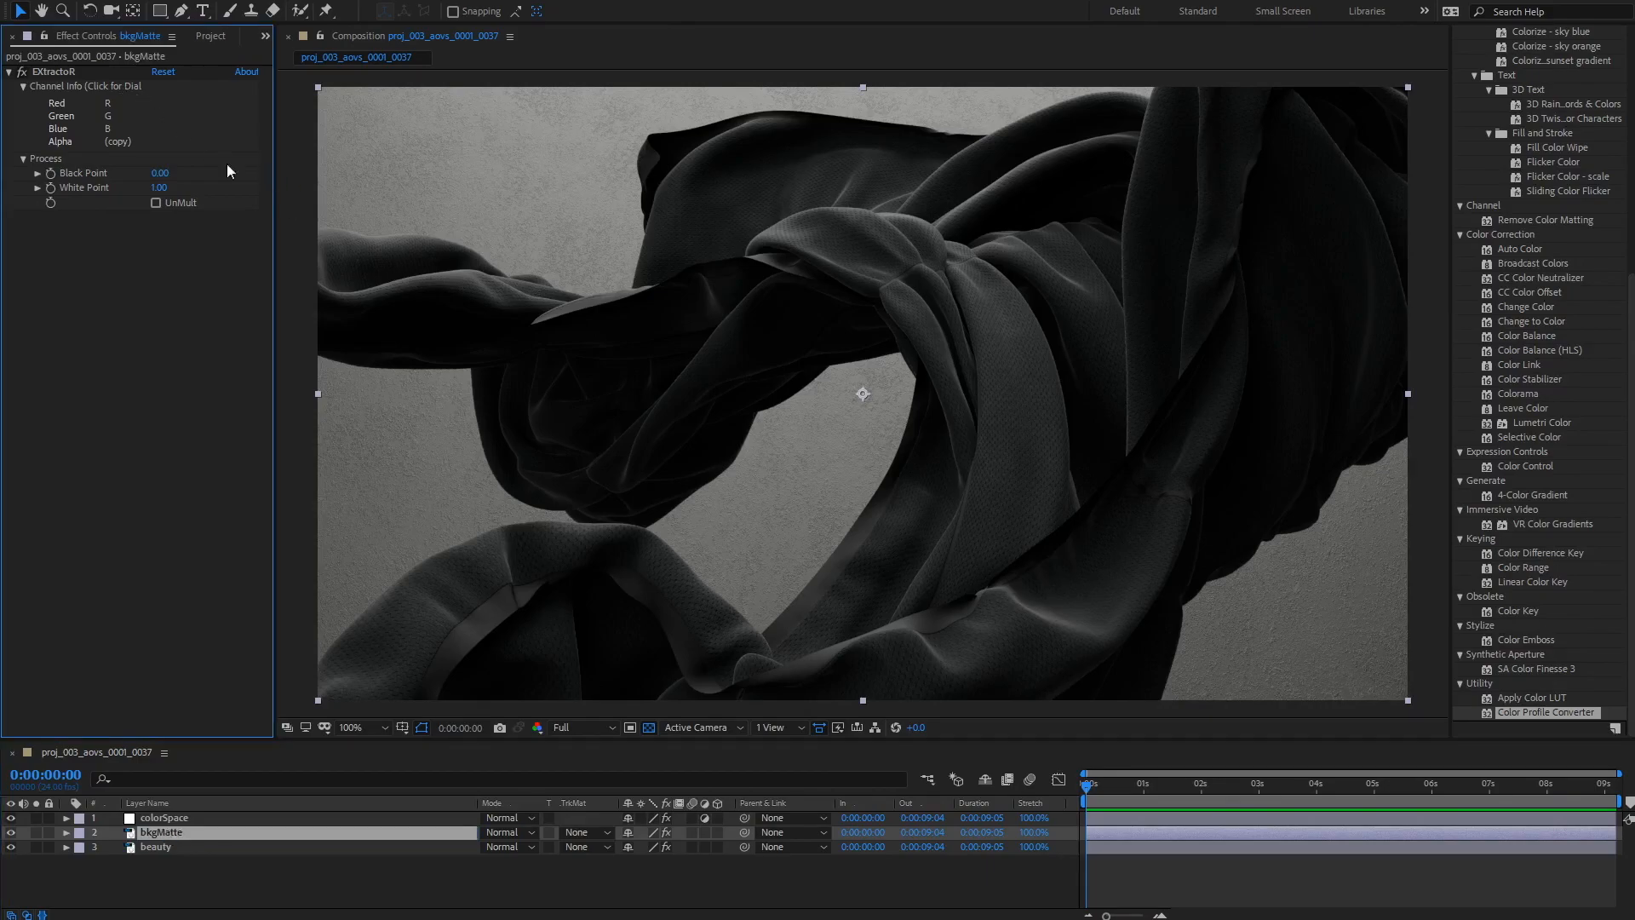
pyautogui.click(182, 114)
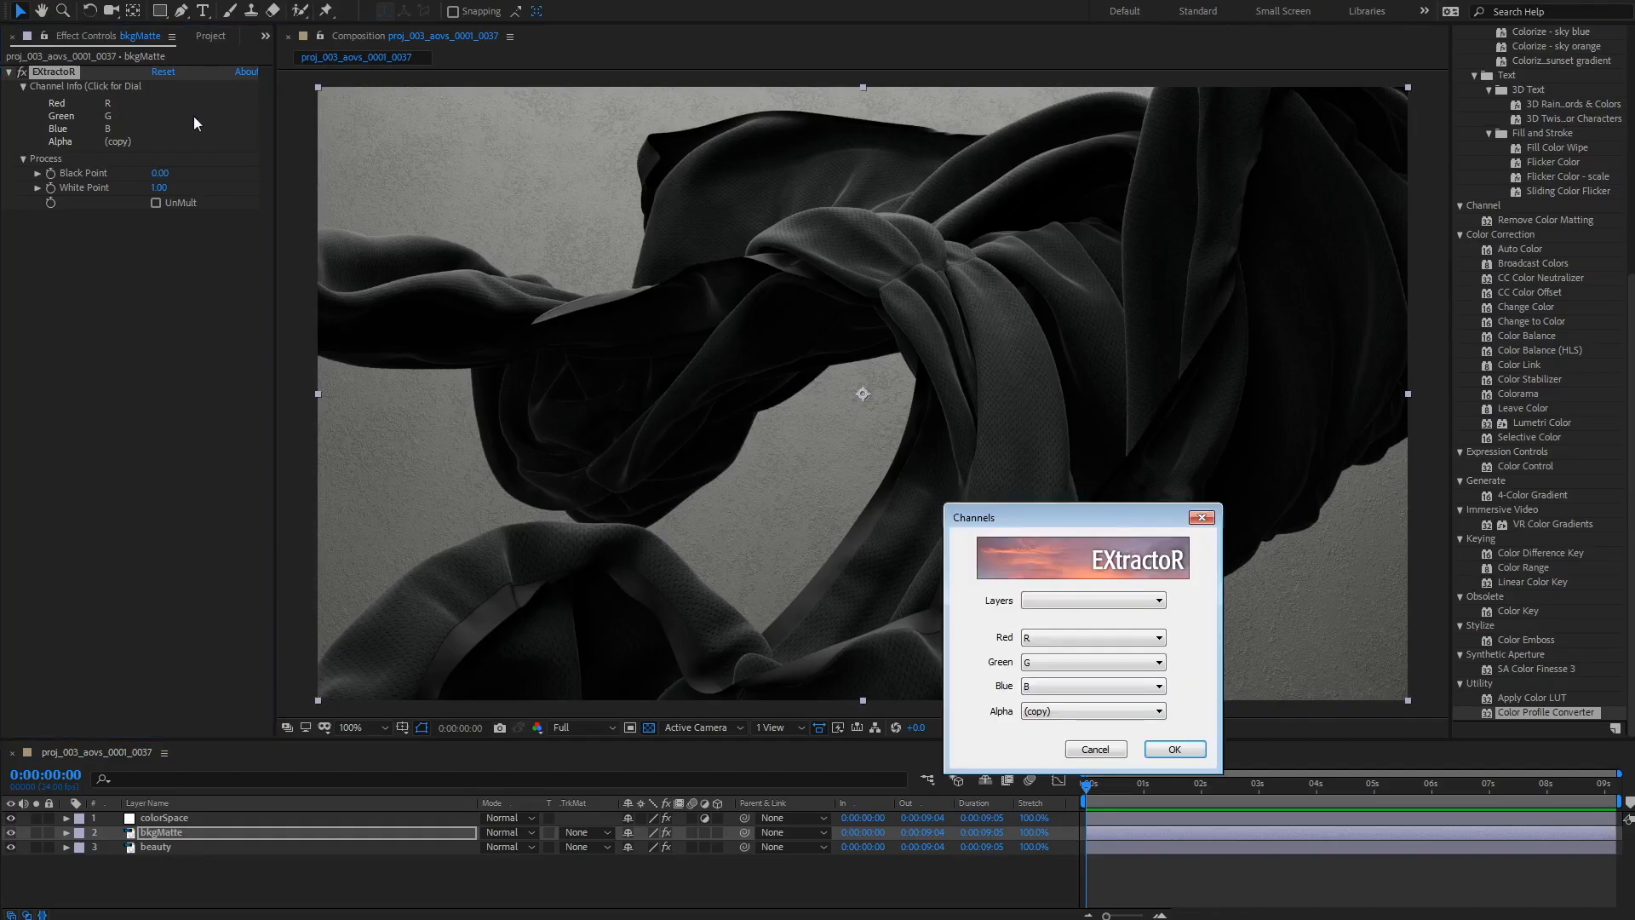
pyautogui.moveTo(1039, 514); pyautogui.dragTo(813, 292)
pyautogui.click(858, 379)
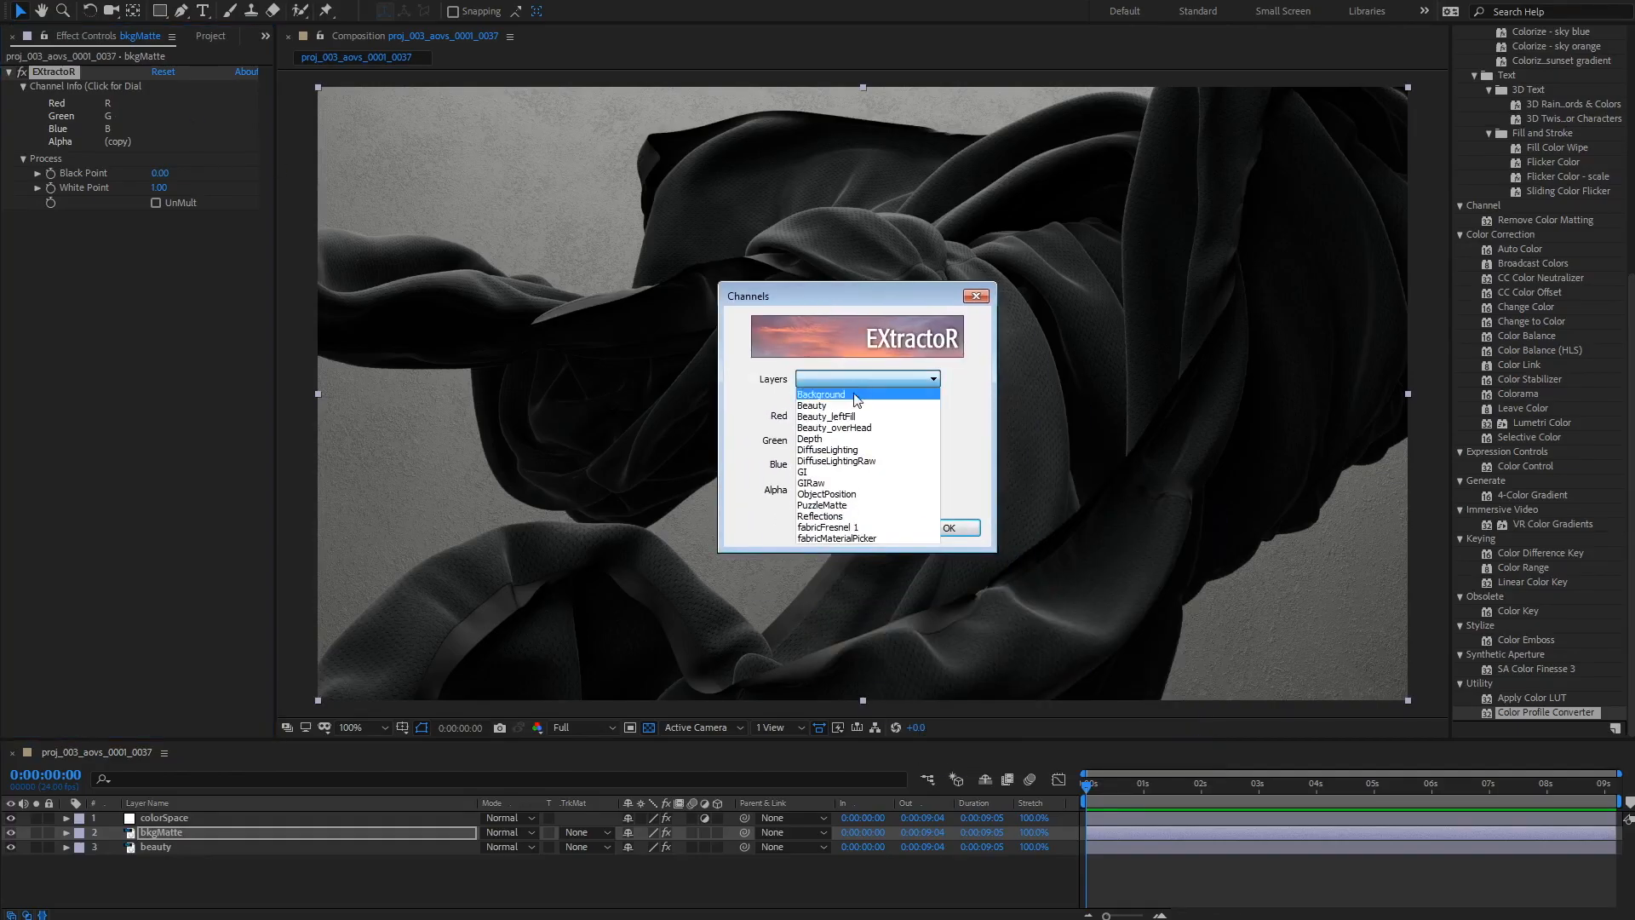
pyautogui.click(902, 505)
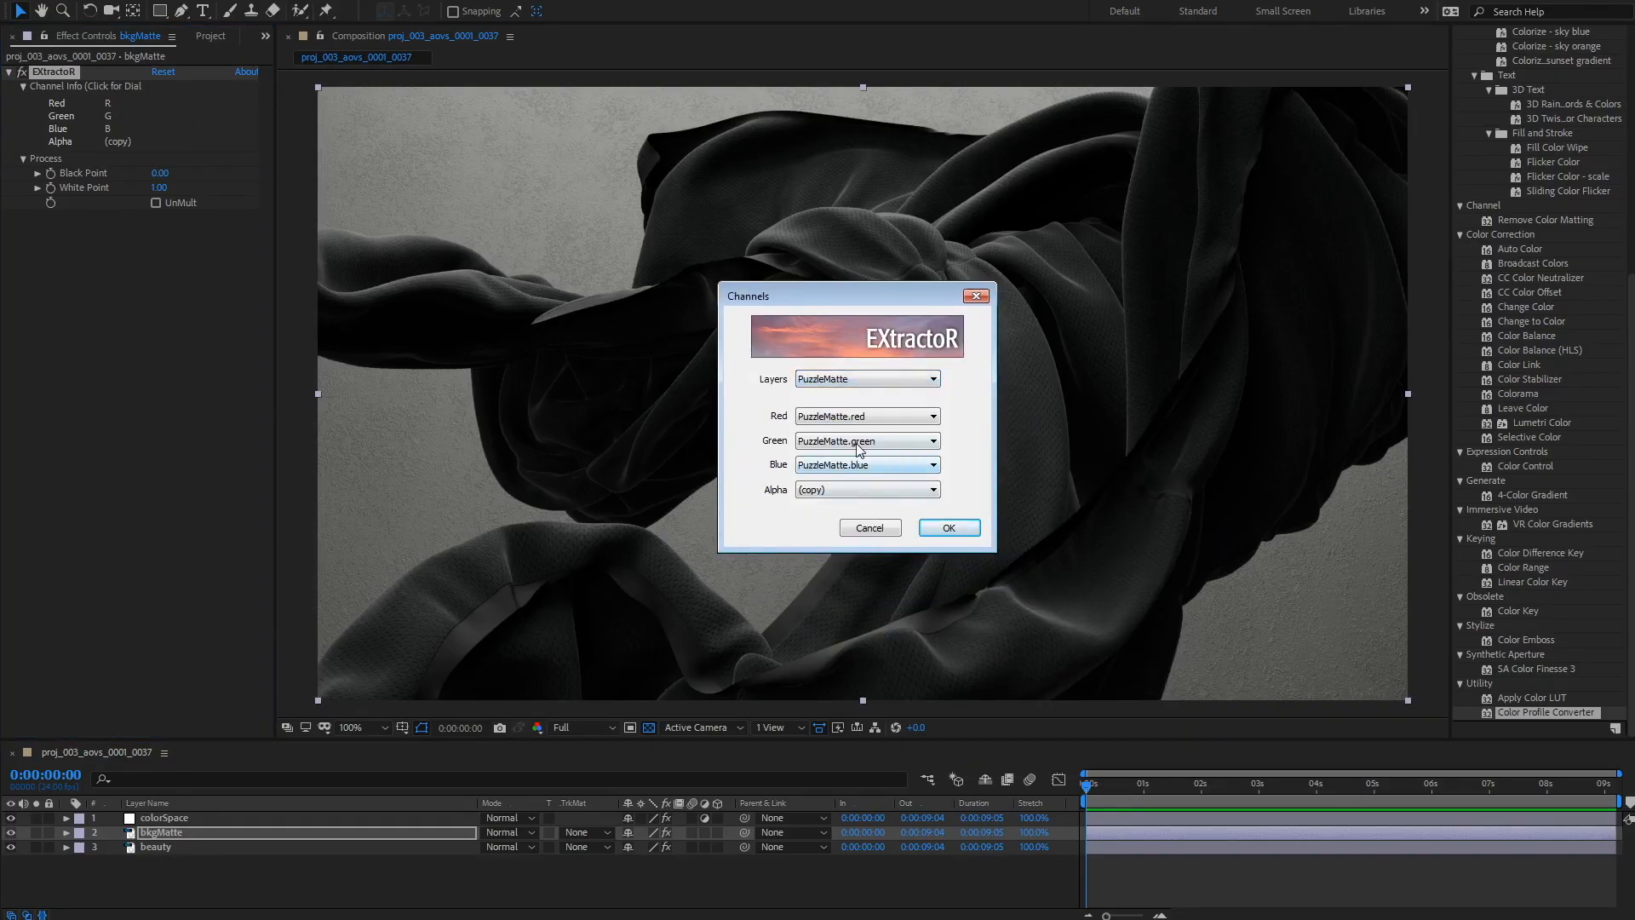
pyautogui.click(890, 441)
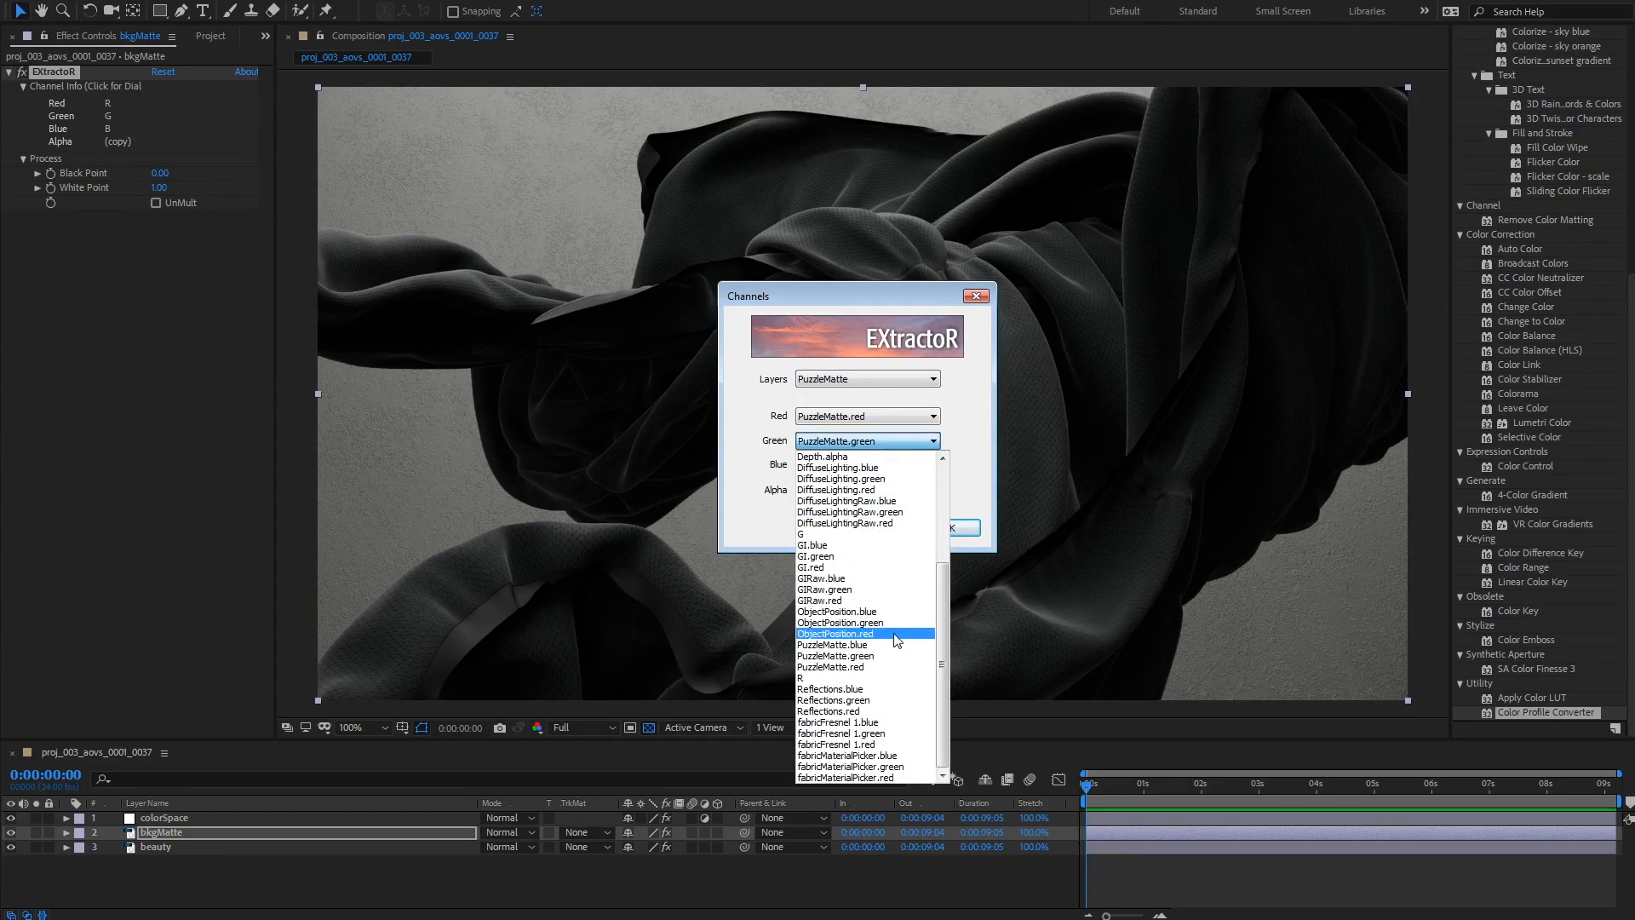
pyautogui.click(878, 669)
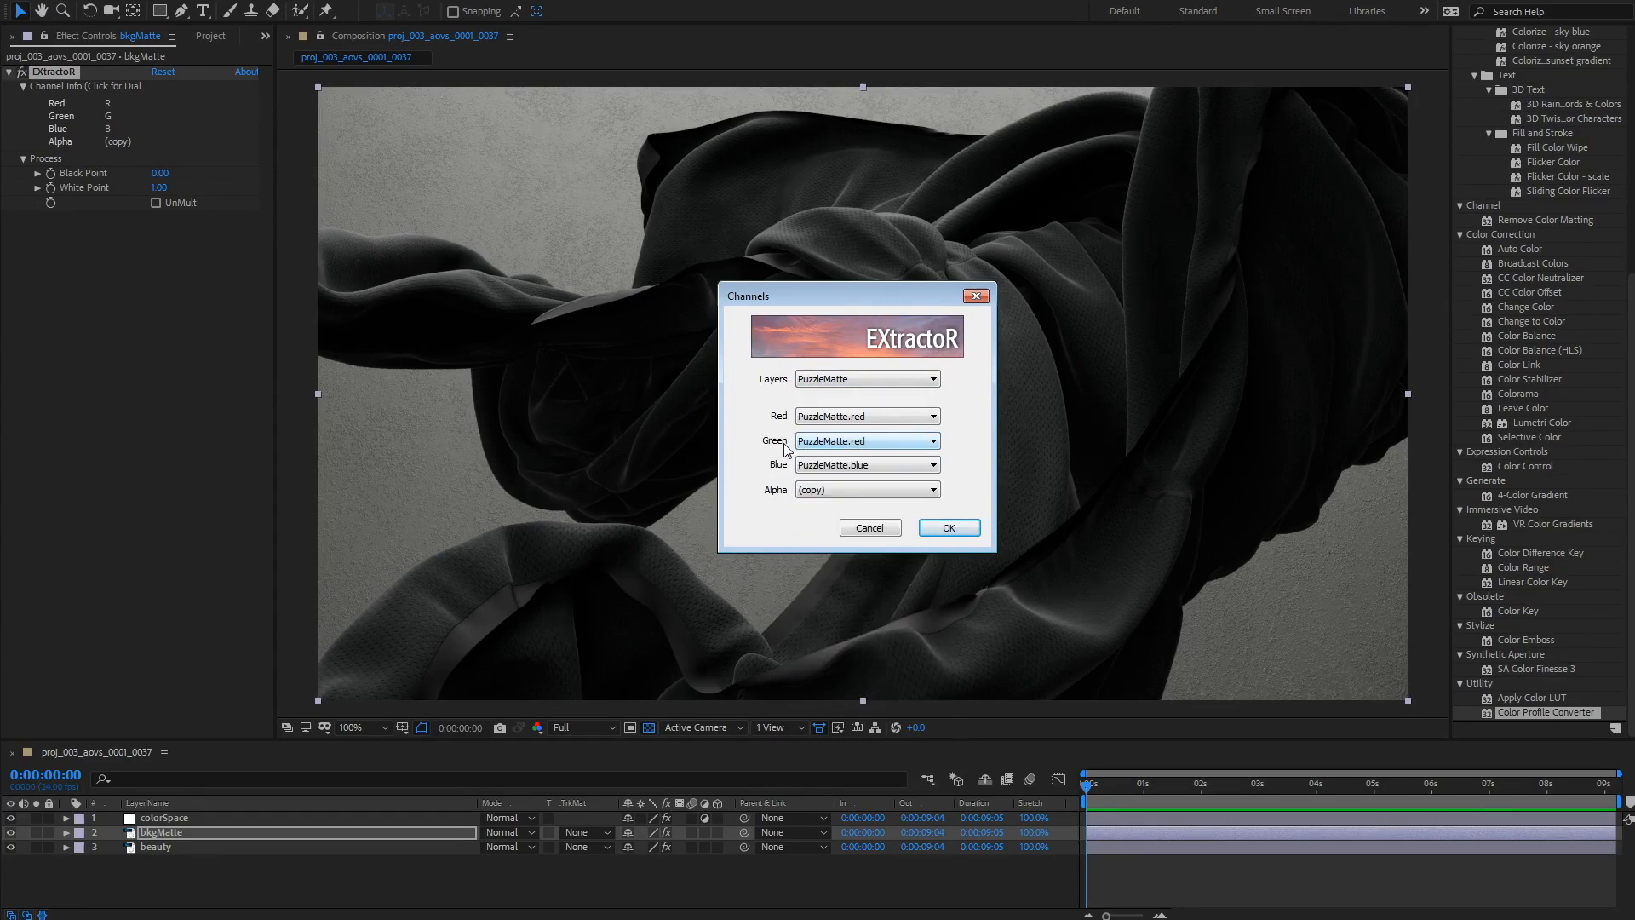
pyautogui.click(828, 468)
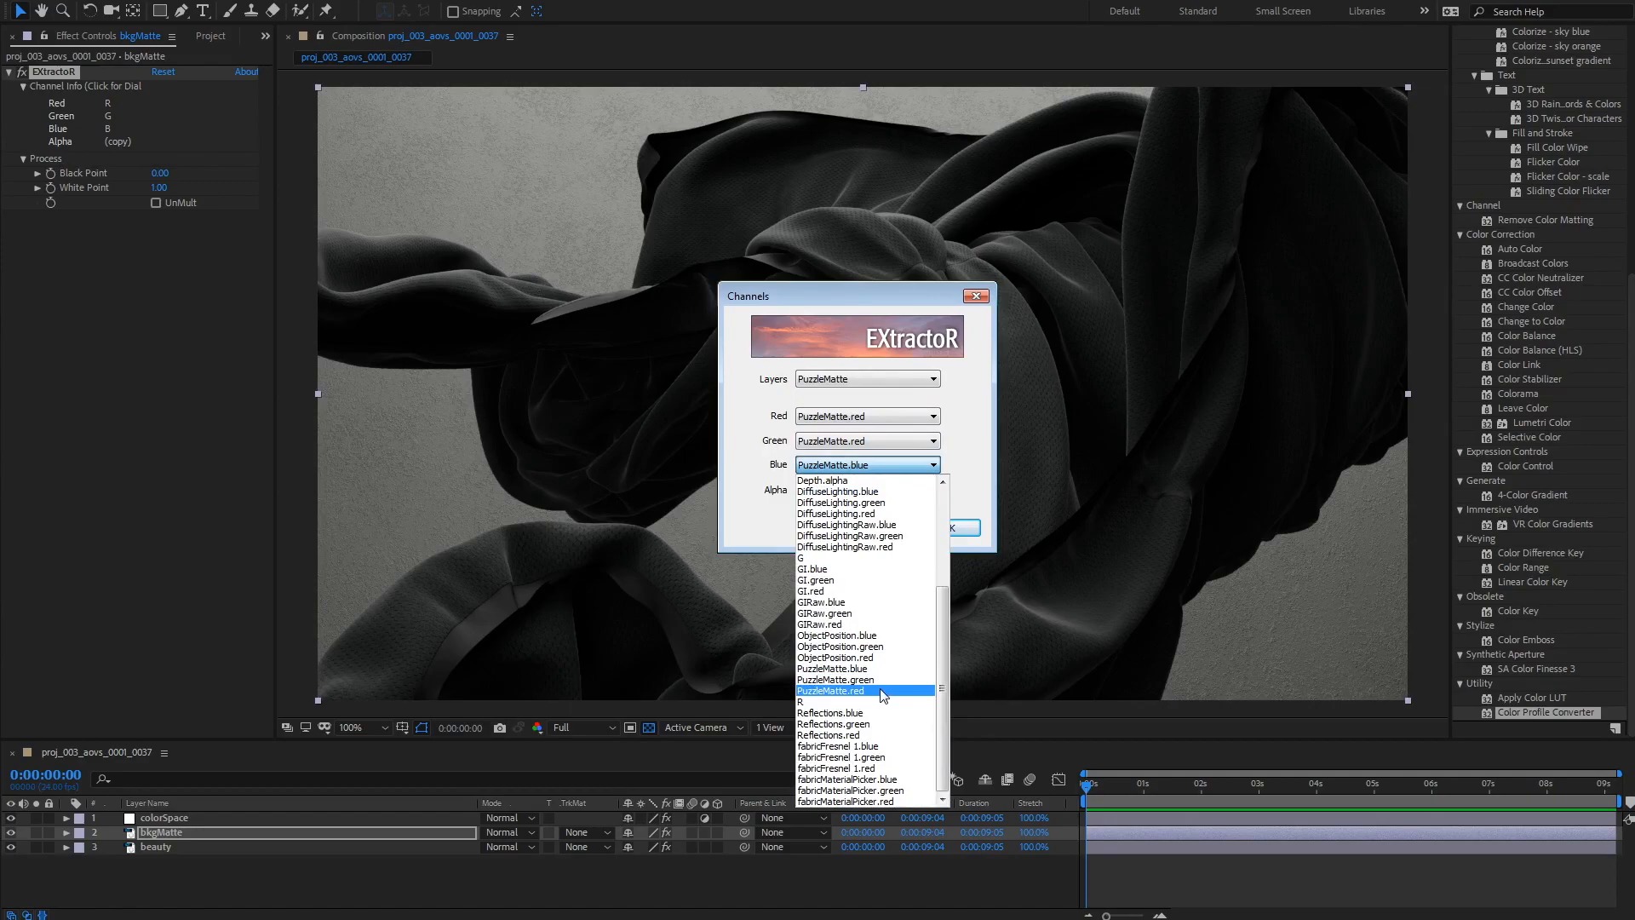
pyautogui.click(884, 692)
pyautogui.click(951, 529)
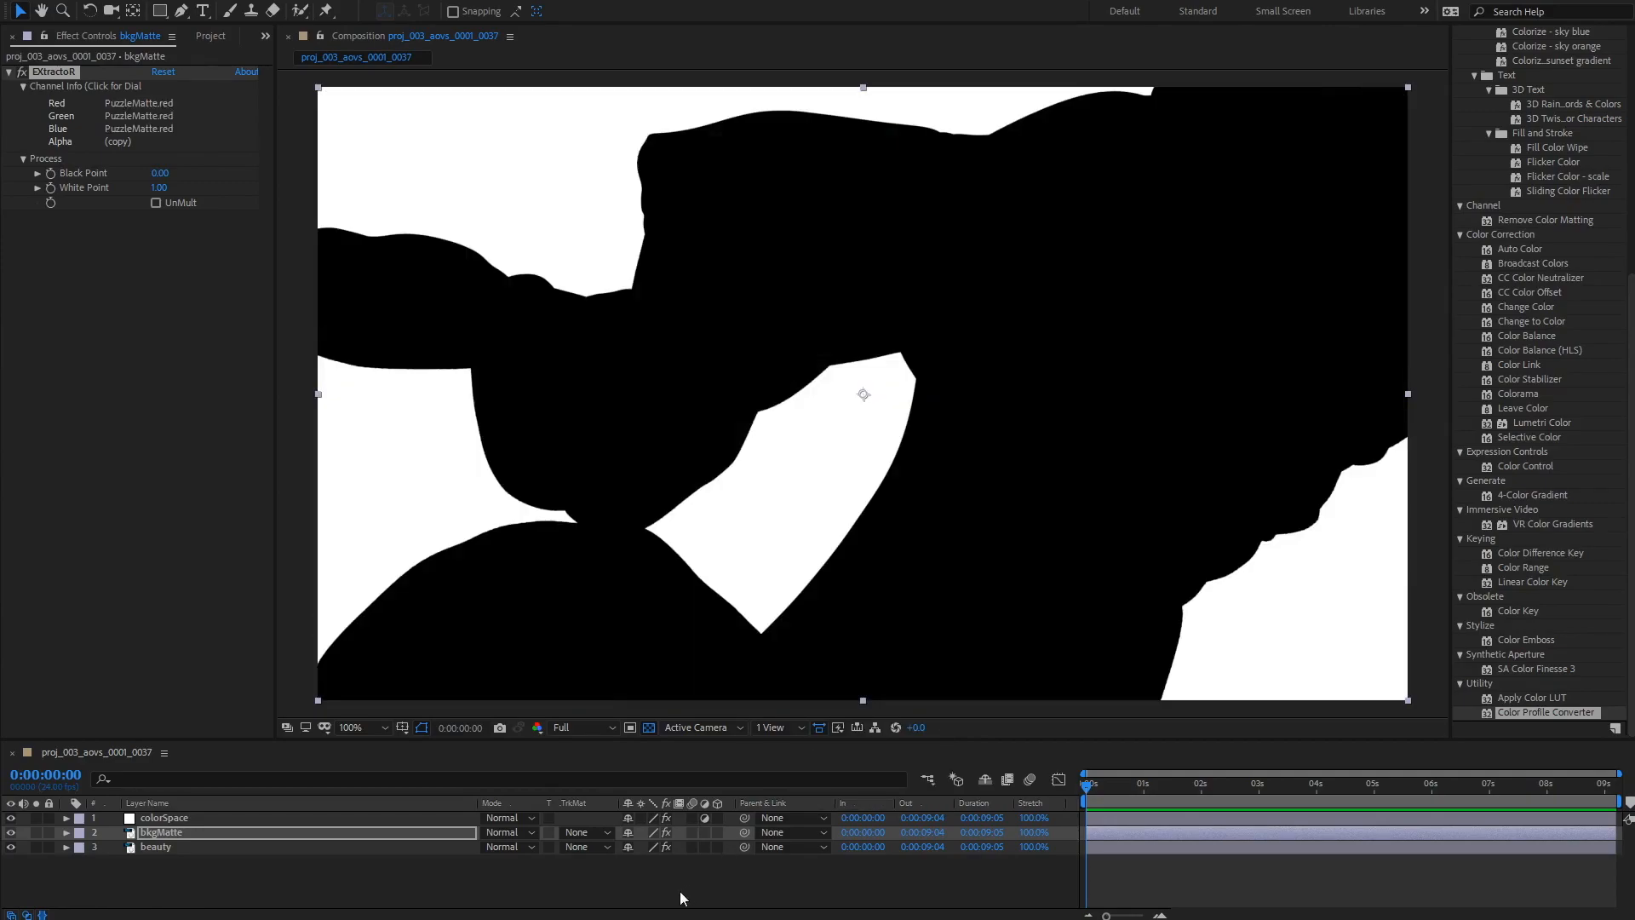
pyautogui.click(679, 891)
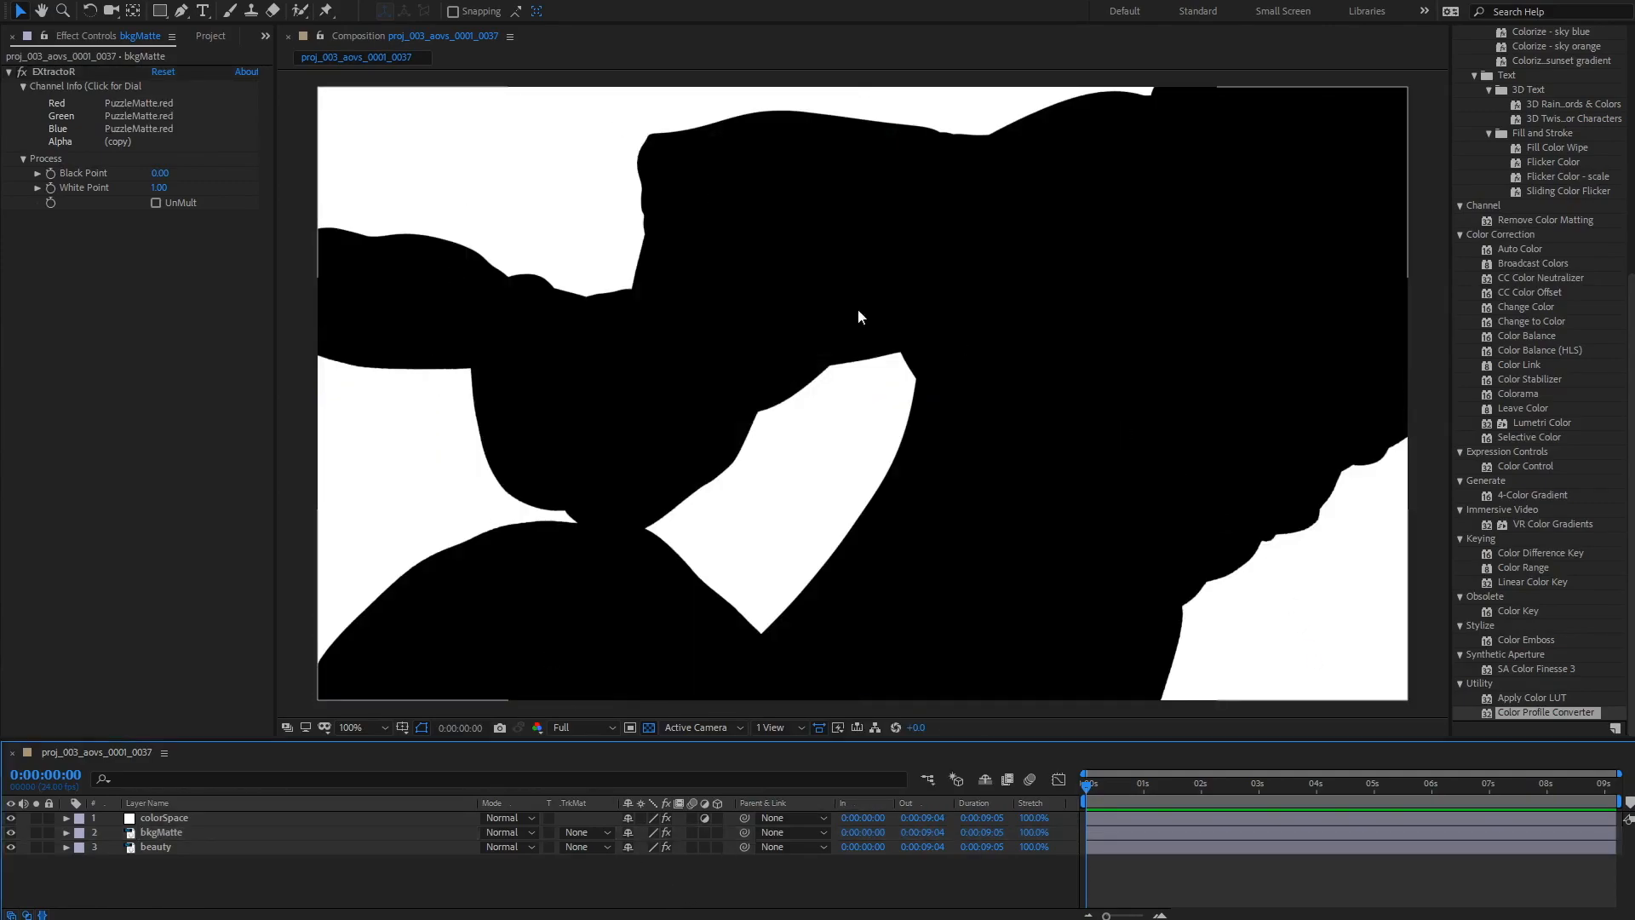
pyautogui.click(163, 835)
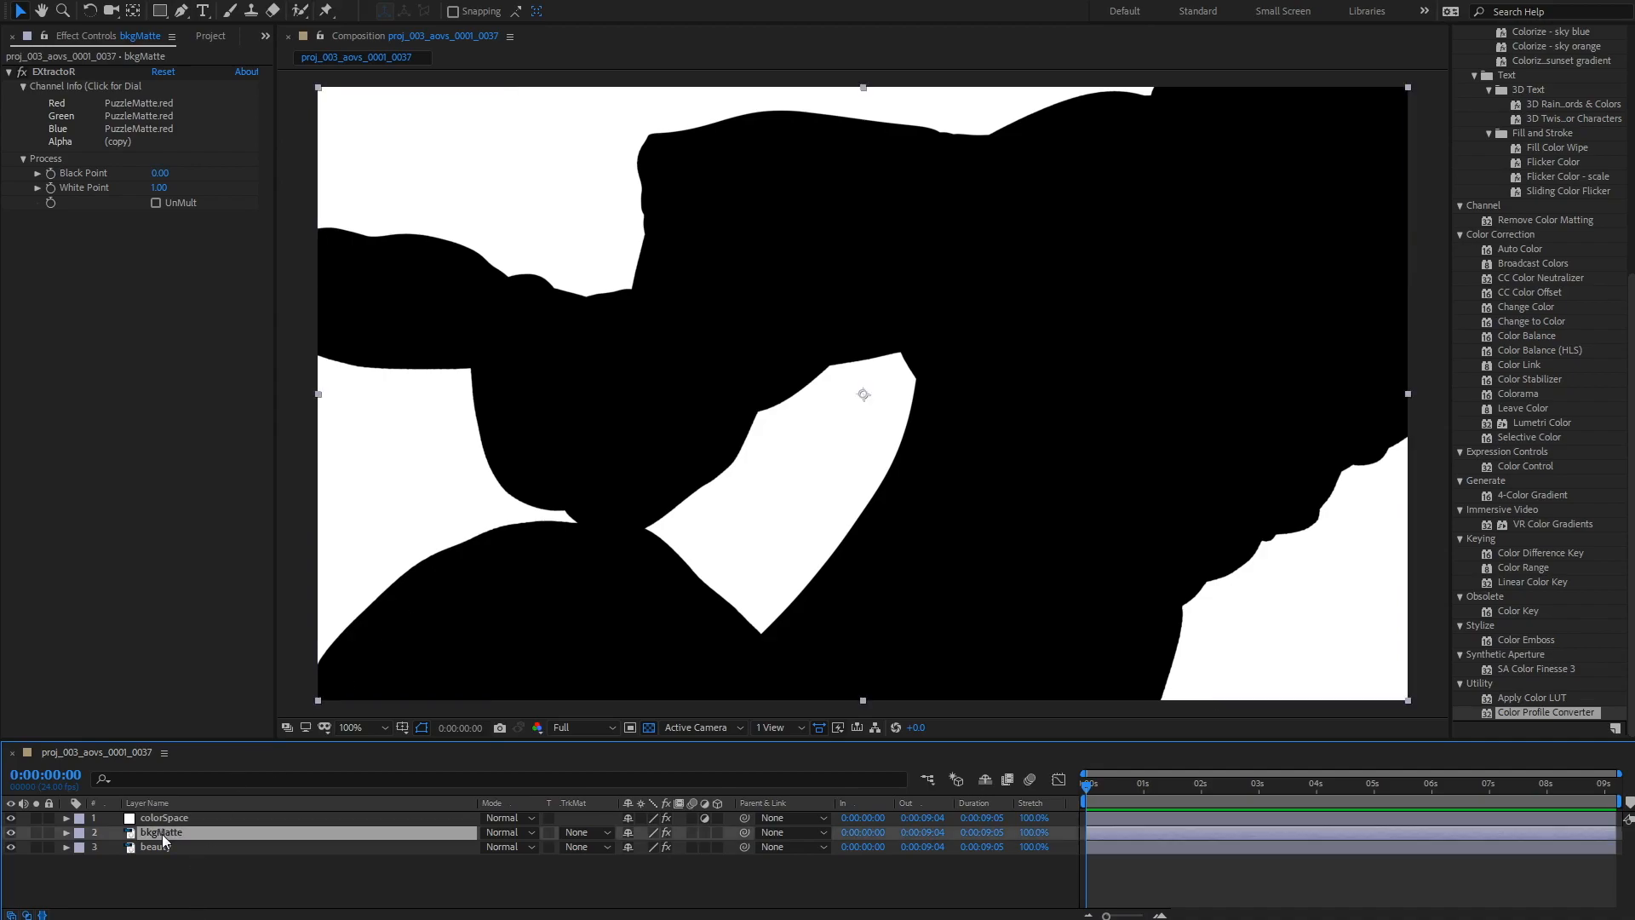
pyautogui.hotkey('ctrl', 'd')
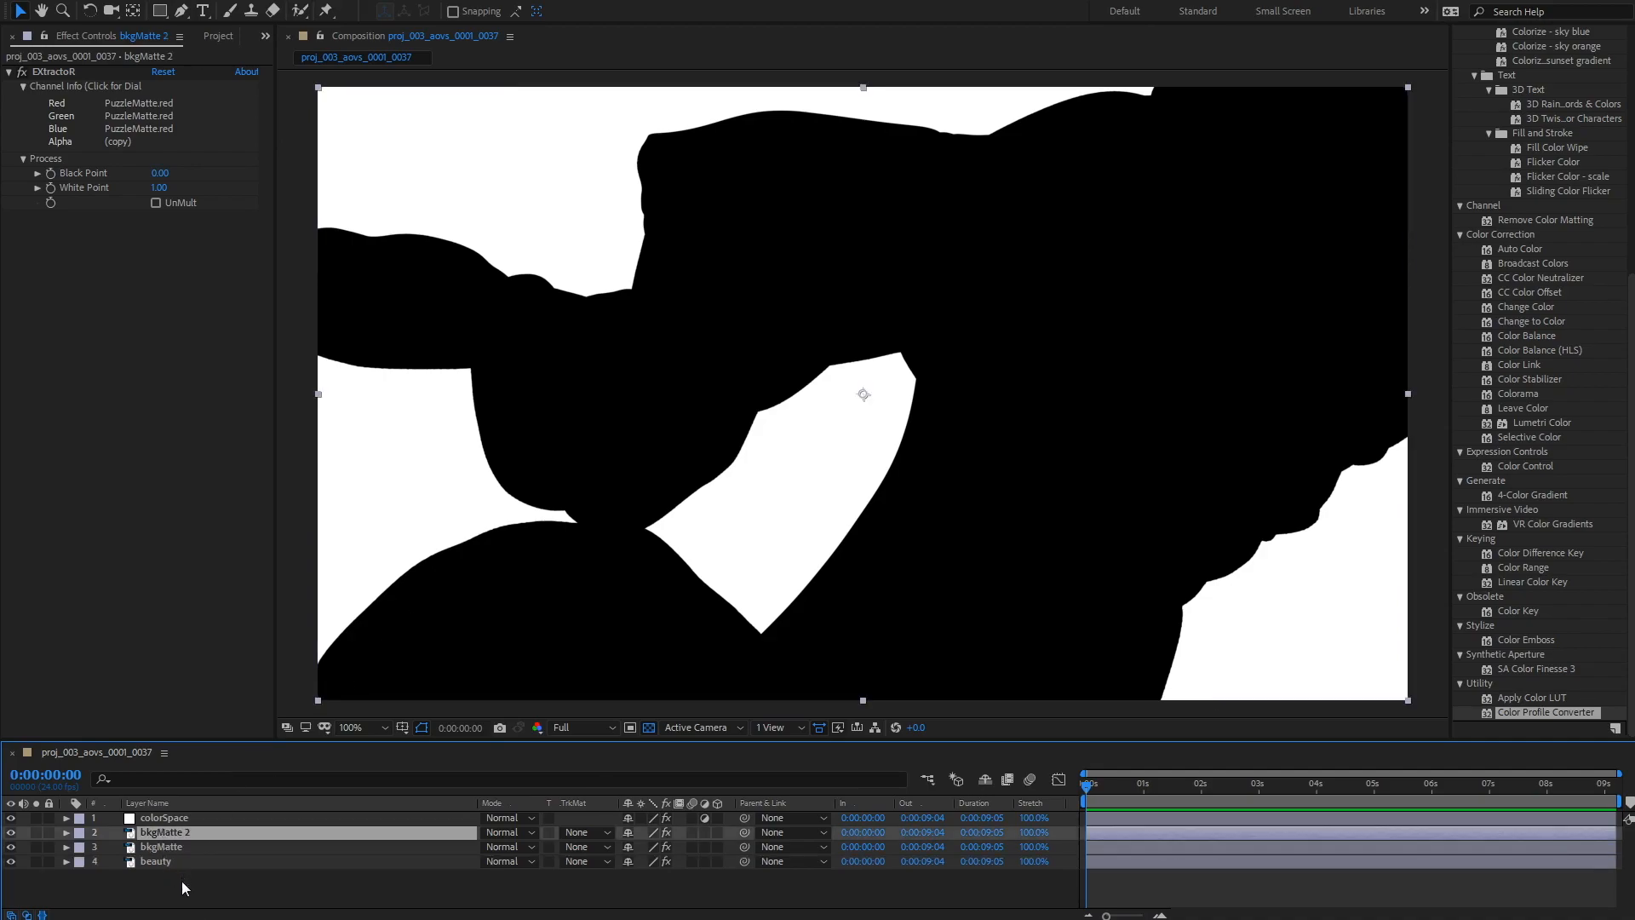
pyautogui.click(115, 113)
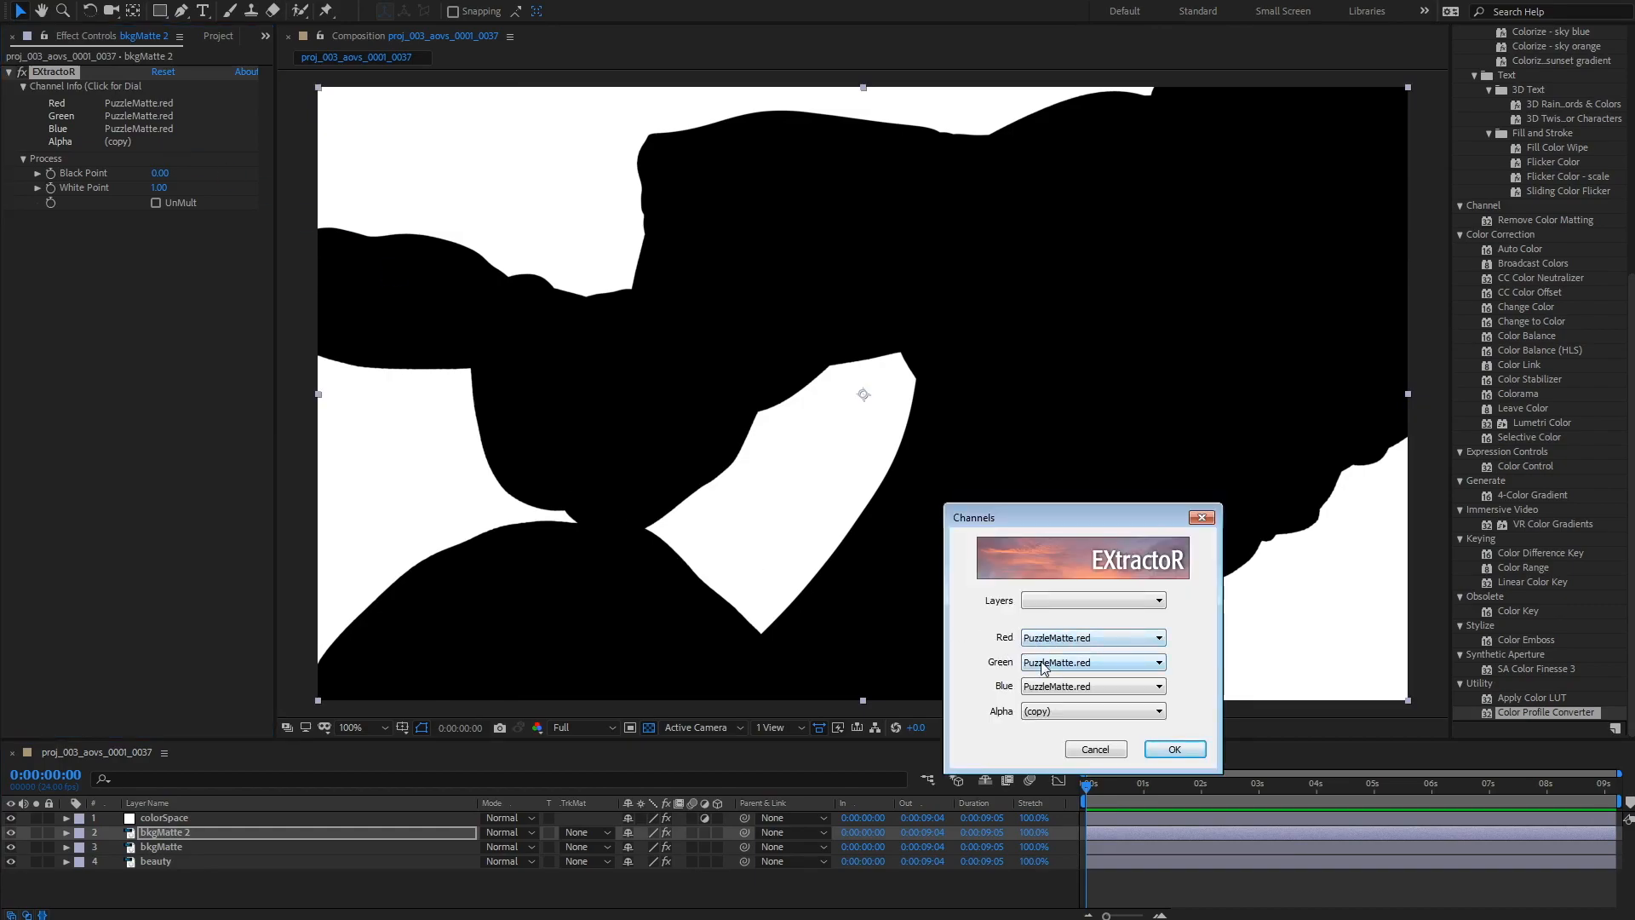
pyautogui.click(1046, 664)
pyautogui.click(1104, 877)
pyautogui.click(1075, 687)
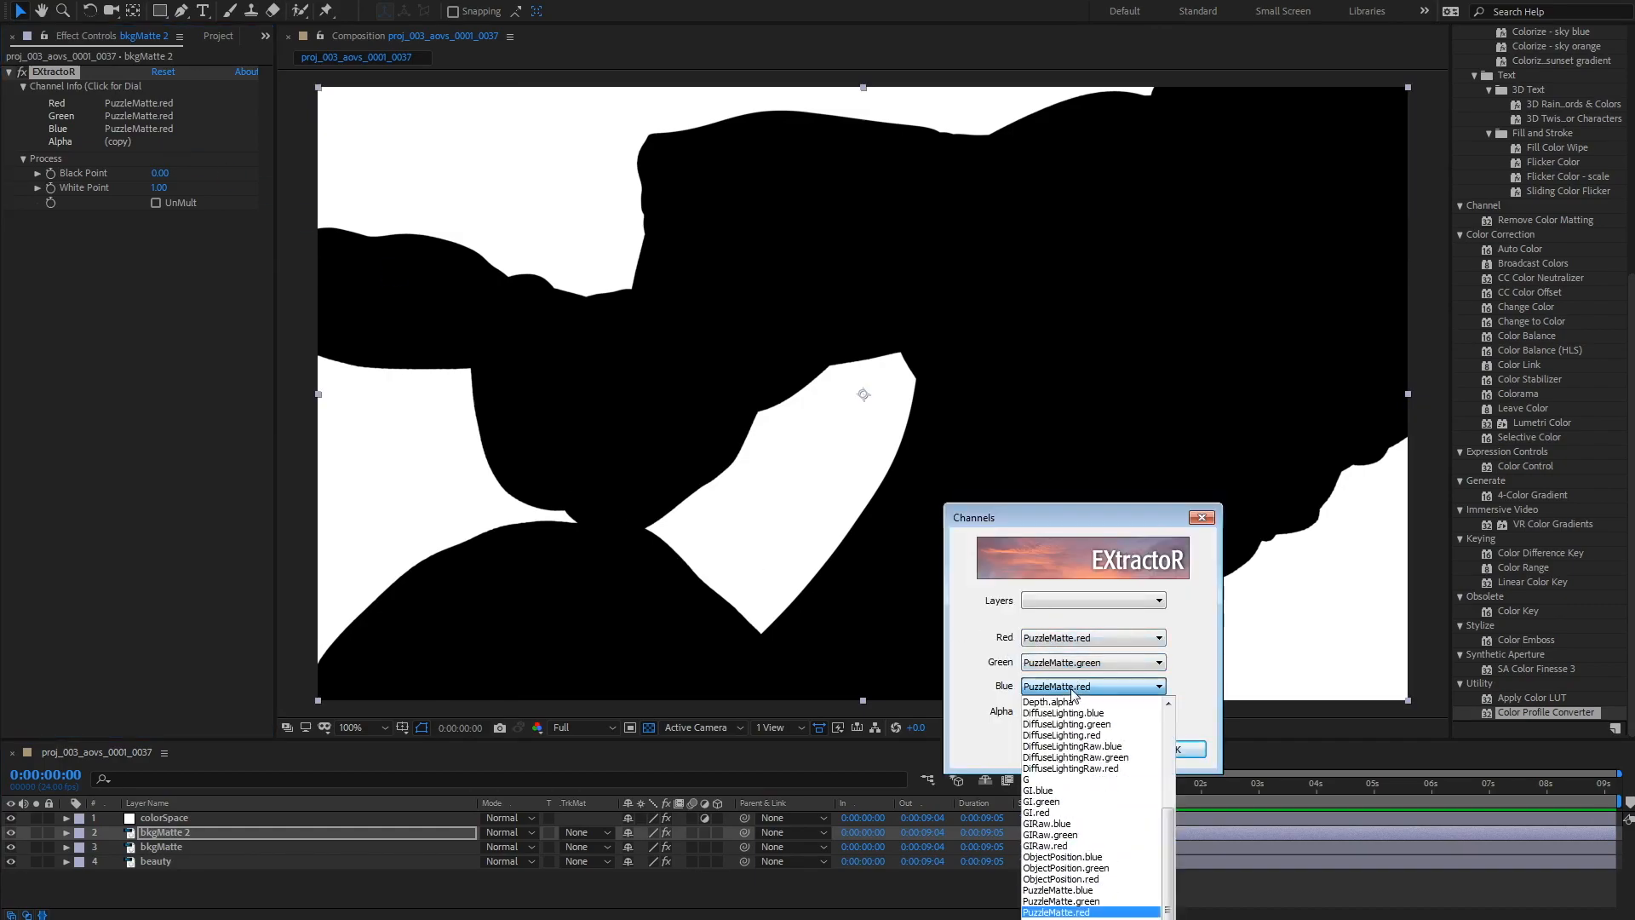
pyautogui.click(1064, 890)
pyautogui.click(1175, 750)
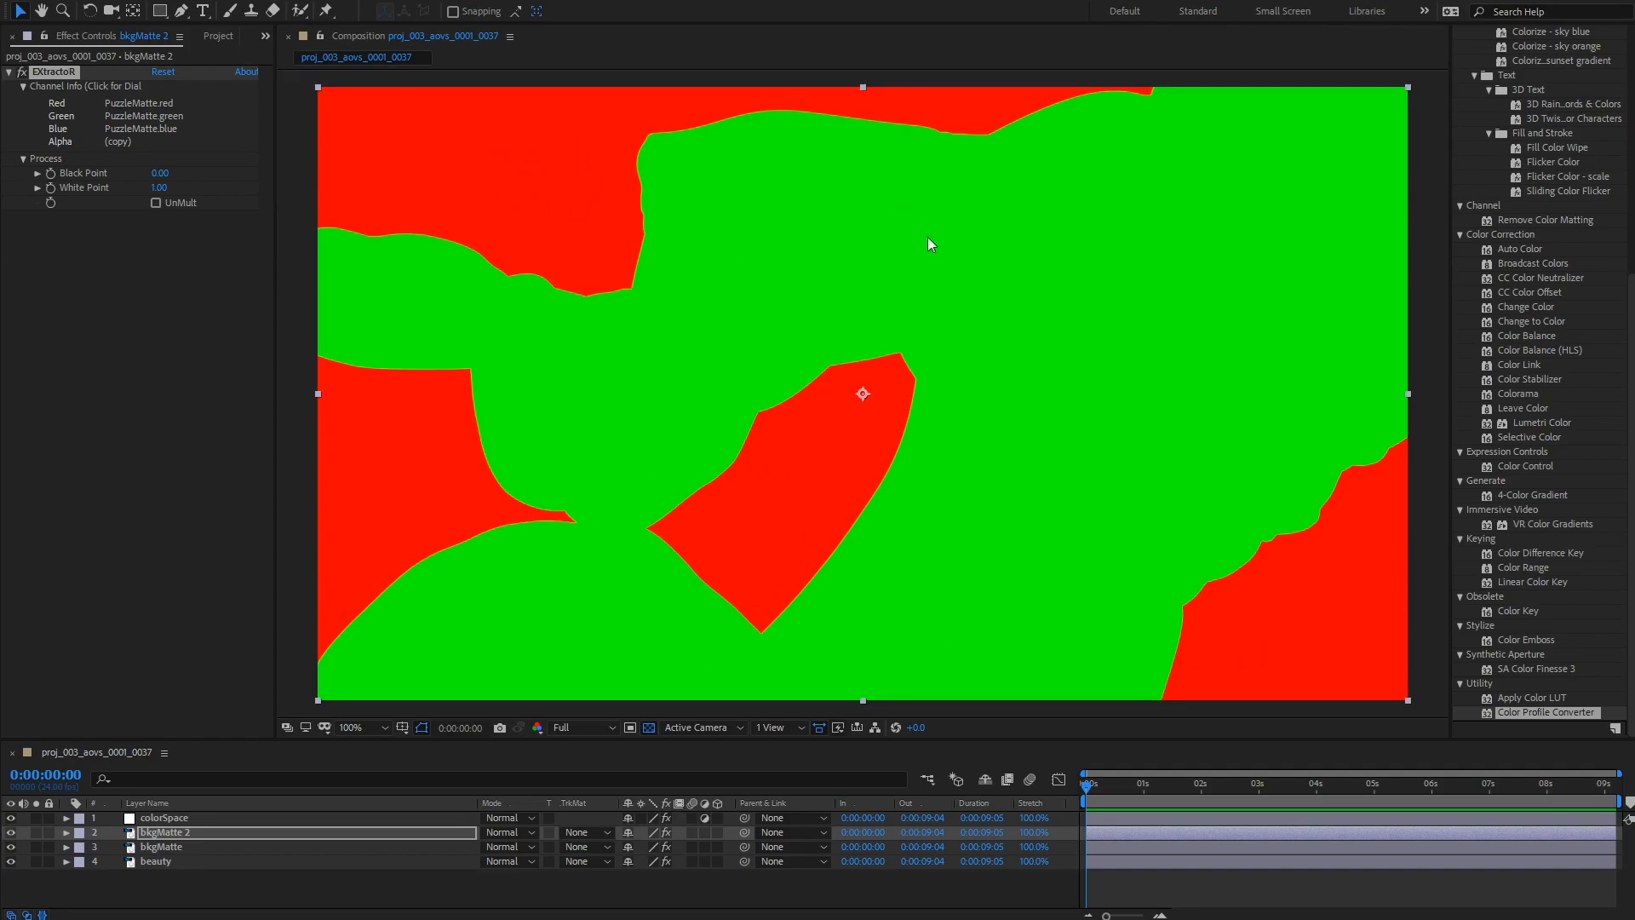
pyautogui.click(180, 835)
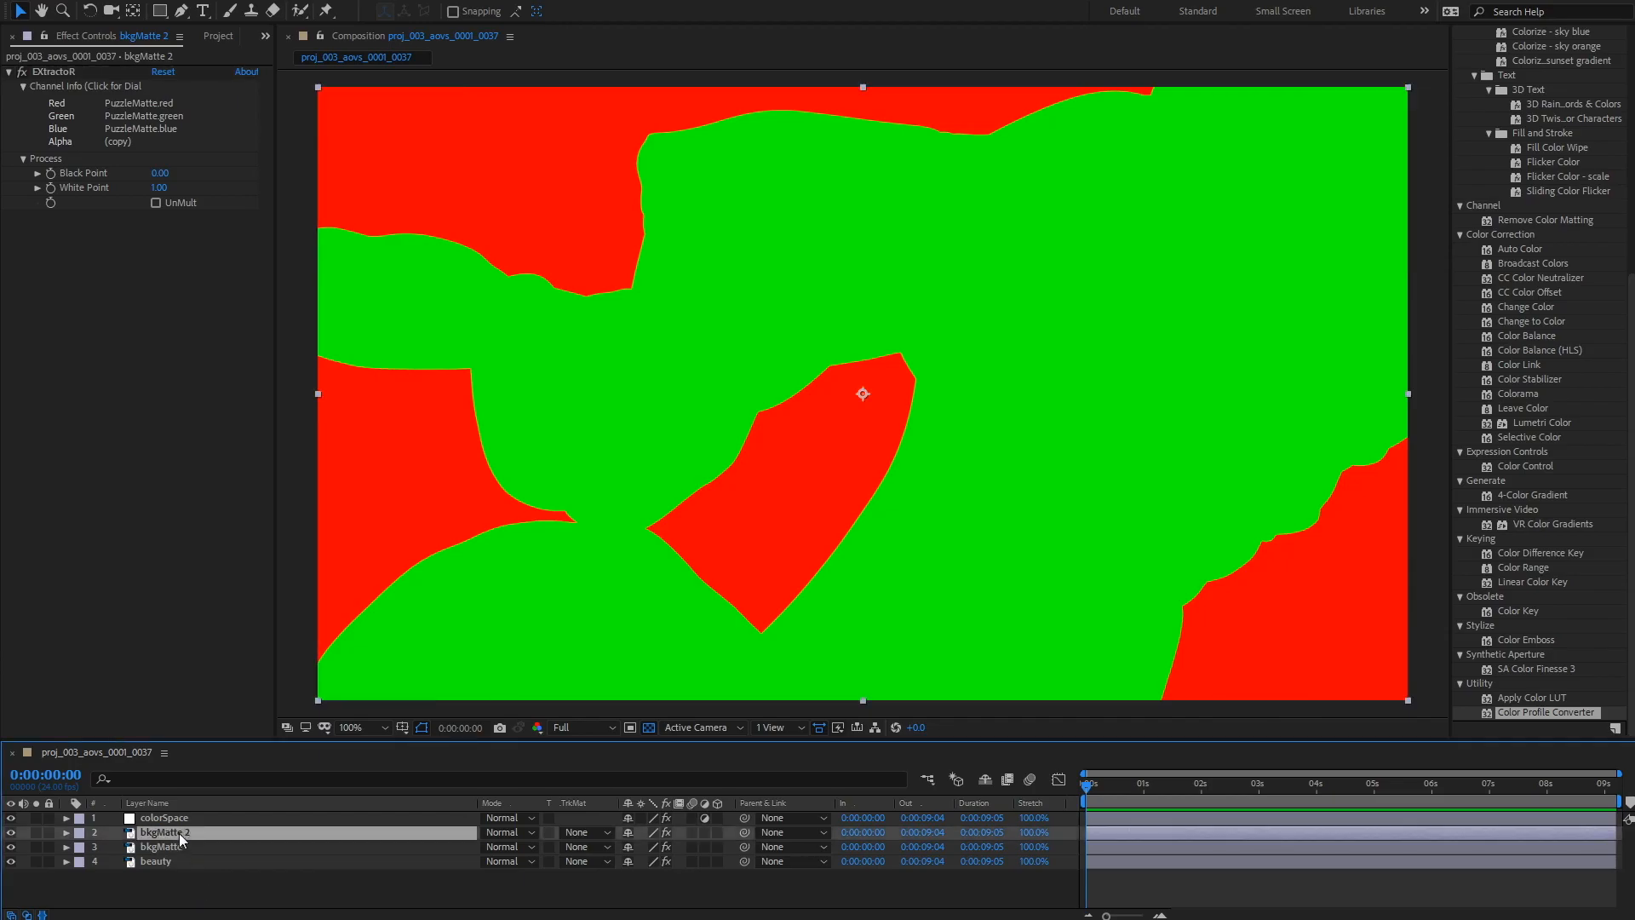
pyautogui.press('Delete')
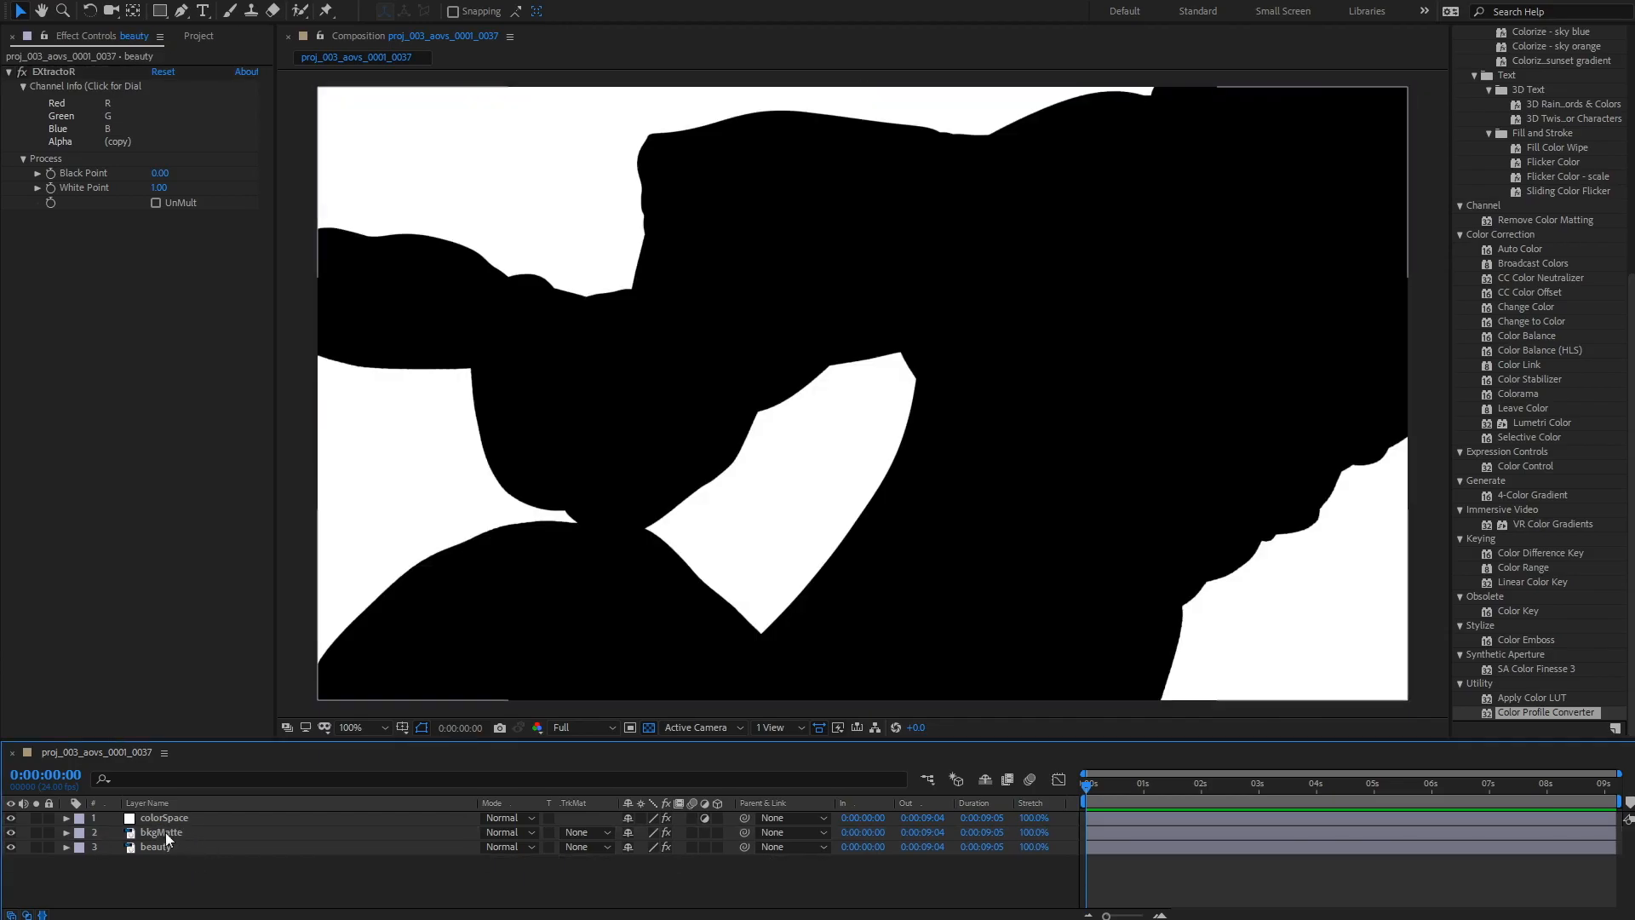
# Step: Add a new adjustment layer above bkgMatte and name it bkgVin
pyautogui.click(166, 832)
pyautogui.rightClick(176, 836)
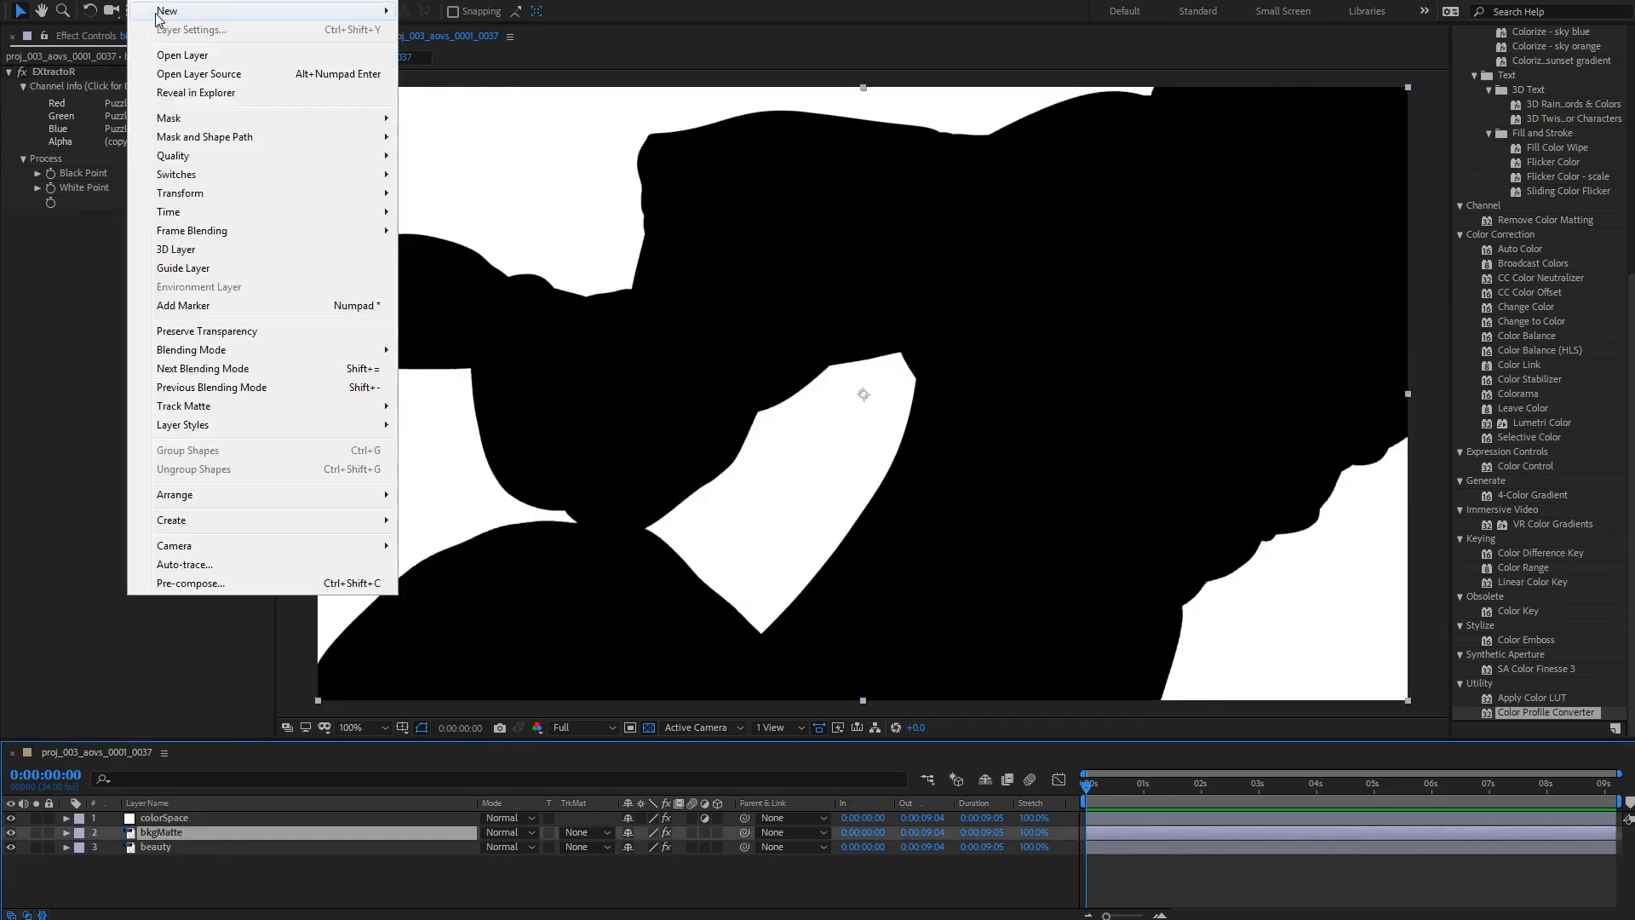
pyautogui.moveTo(340, 11)
pyautogui.click(462, 123)
pyautogui.press('Return')
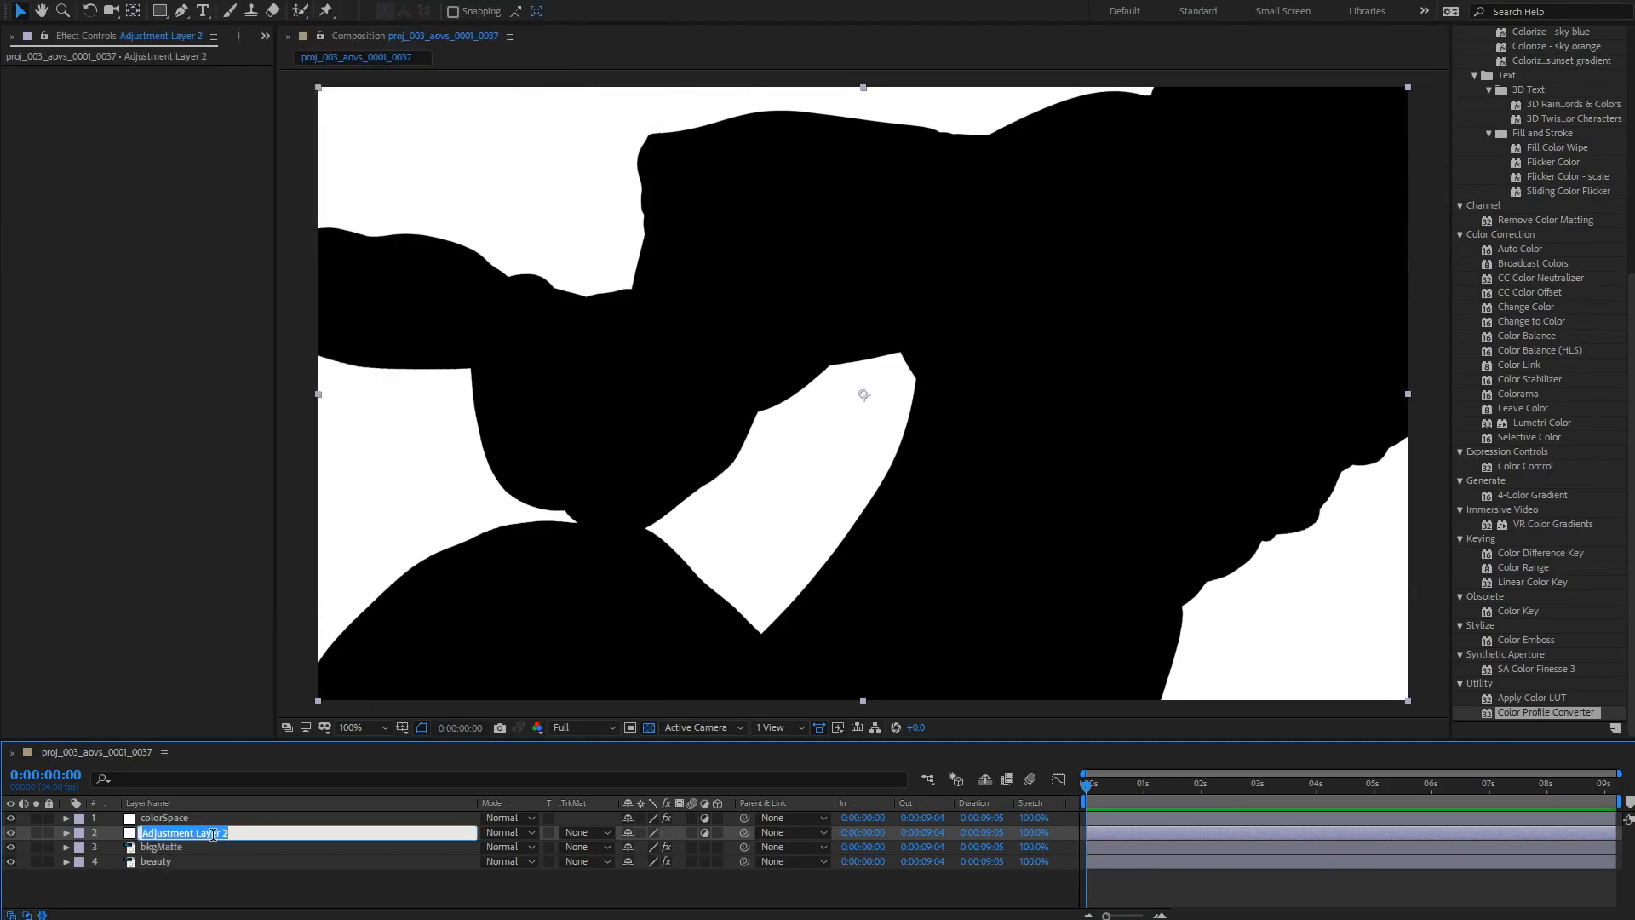
pyautogui.write('bkg')
pyautogui.press('Return')
# Step: Apply the Curves effect to the bkgVin adjustment layer
pyautogui.click(182, 4)
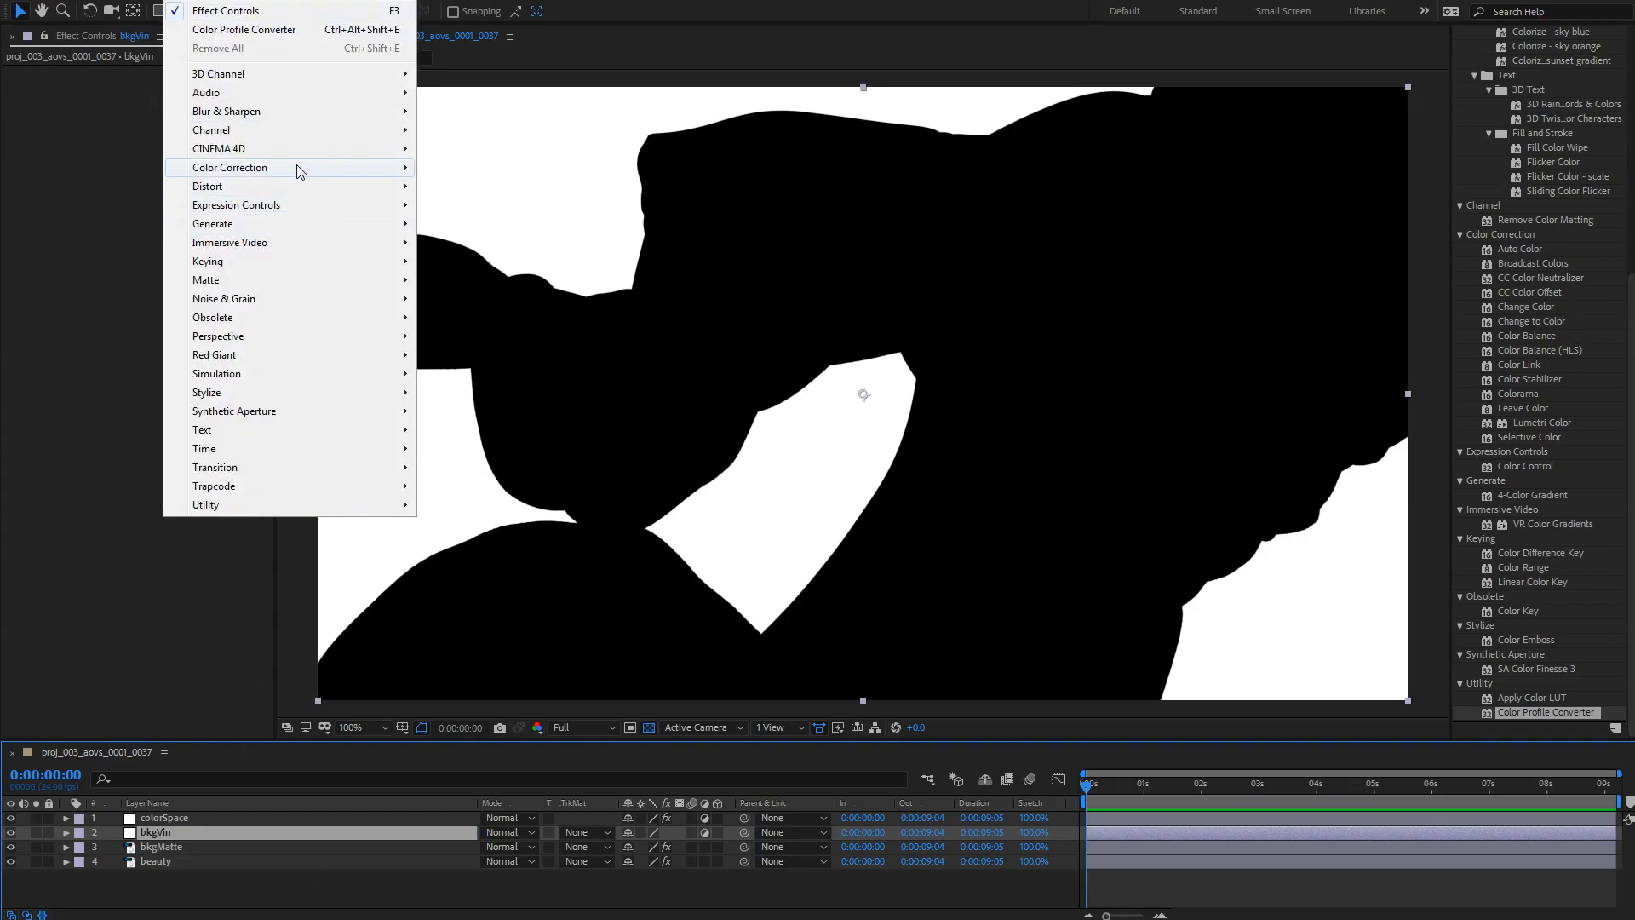
pyautogui.moveTo(296, 169)
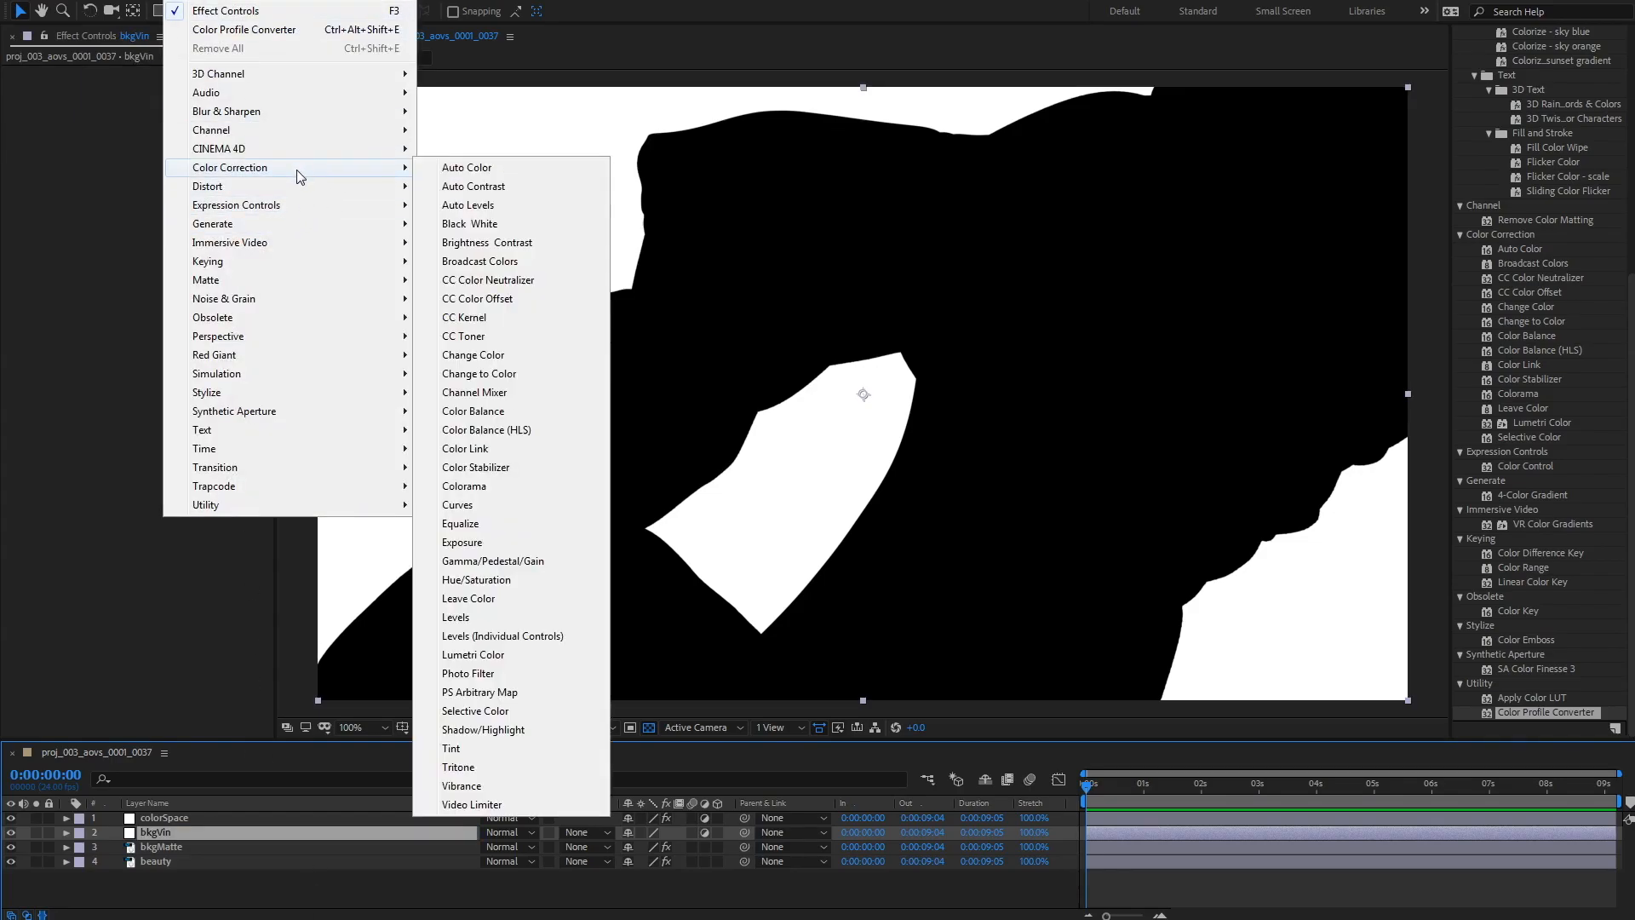
pyautogui.click(506, 507)
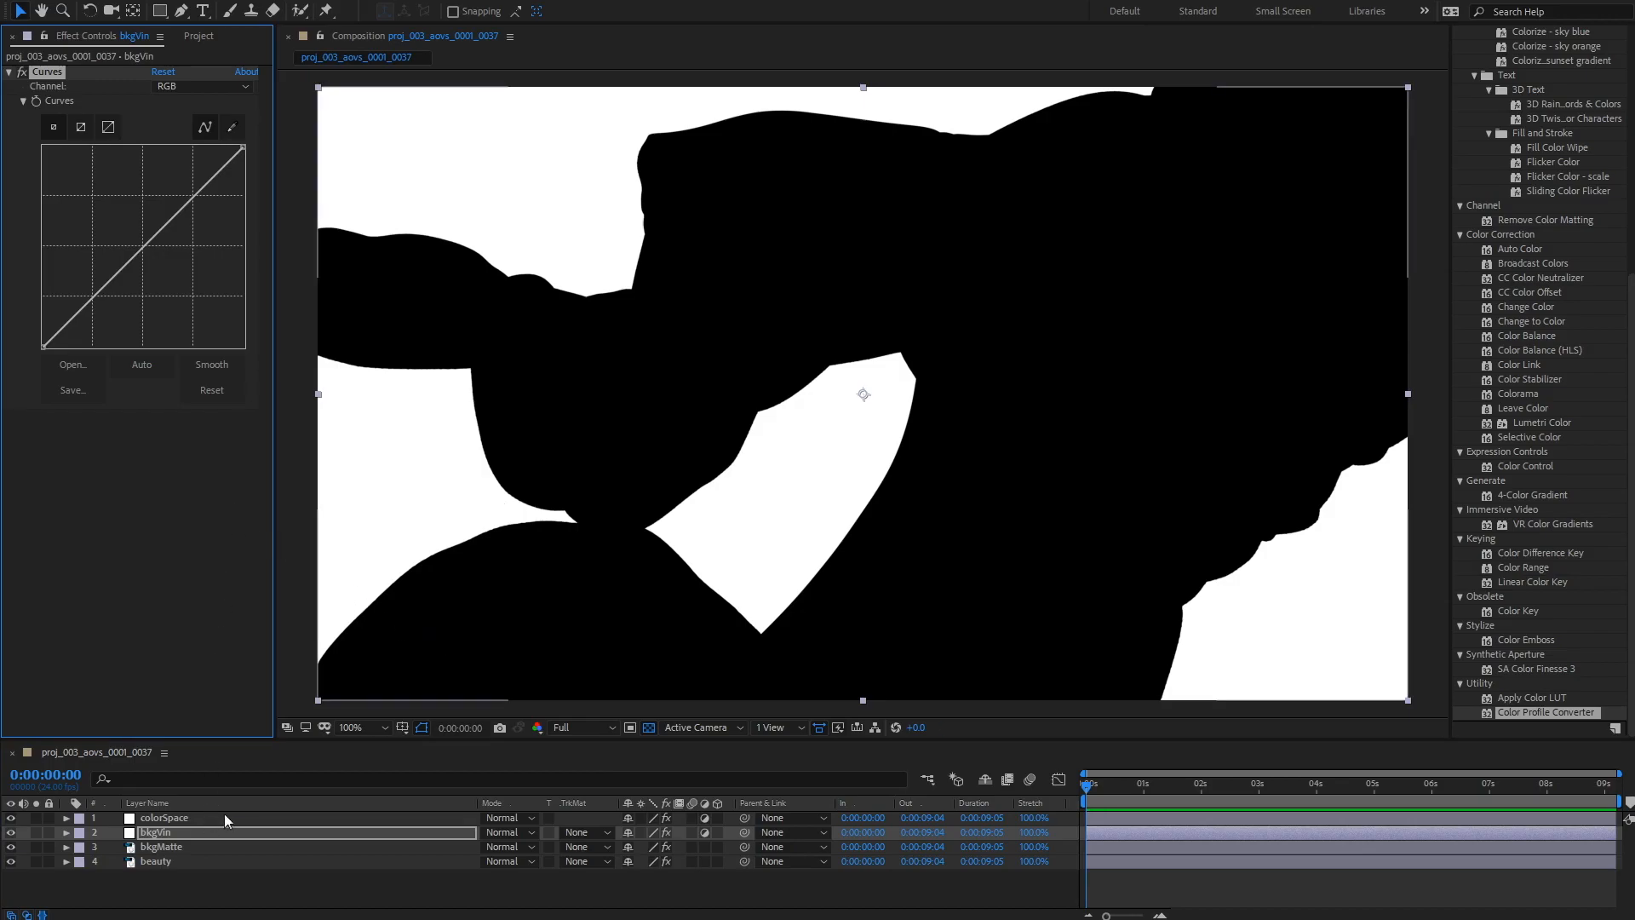
# Step: Move bkgVin below bkgMatte and set its track matte to Luma matte using bkgMatte
pyautogui.moveTo(216, 832); pyautogui.dragTo(214, 853)
pyautogui.click(588, 847)
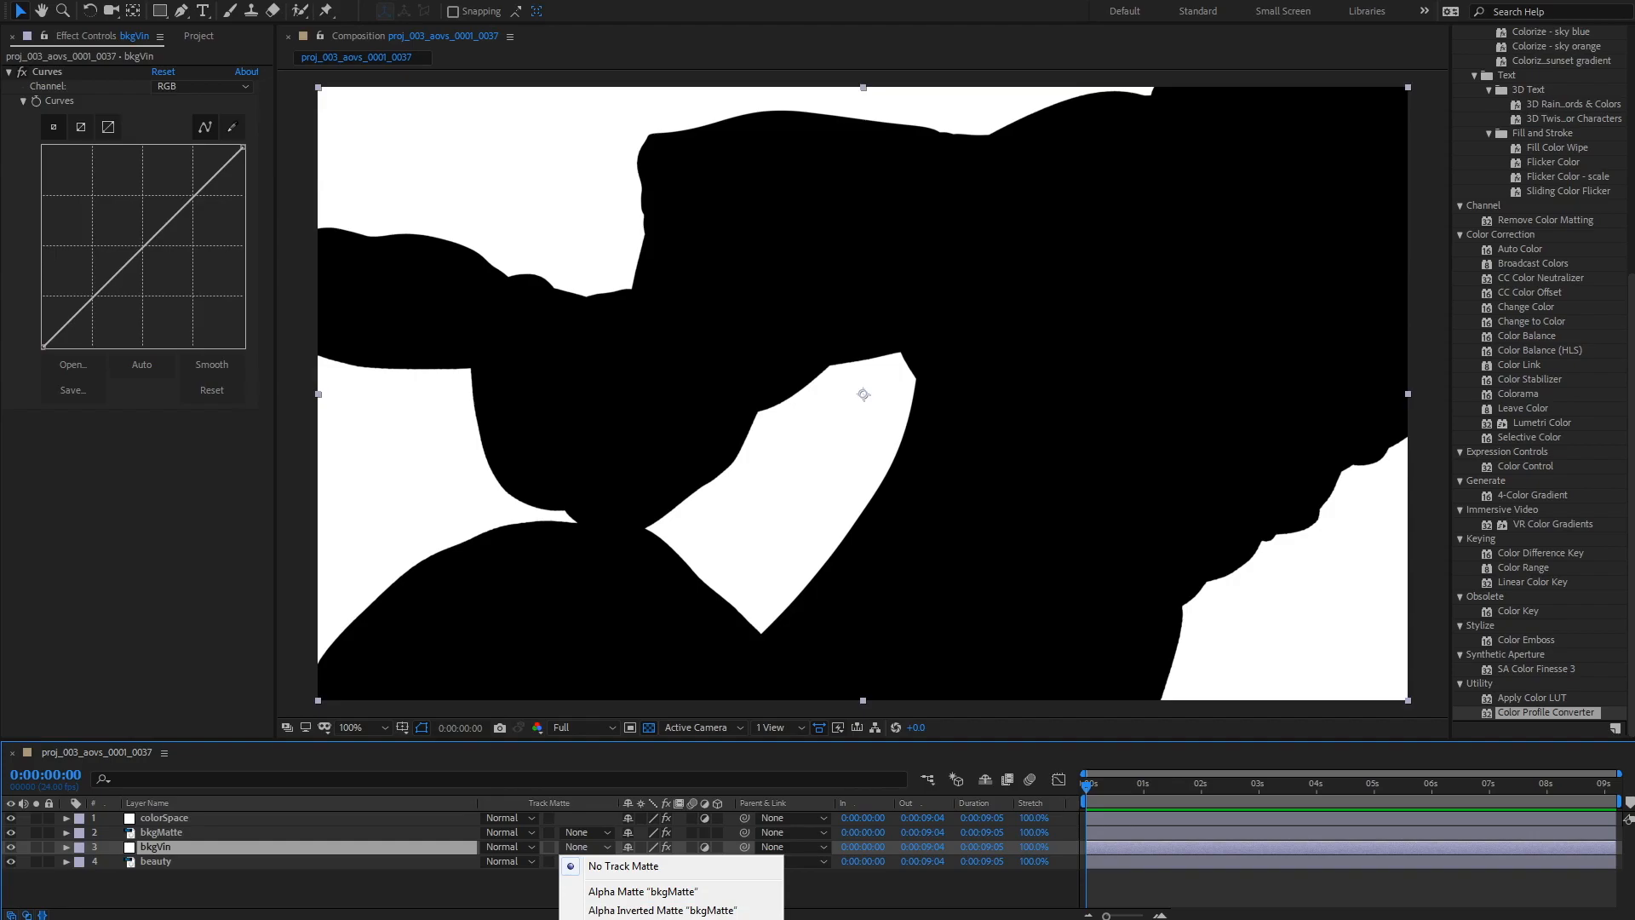
pyautogui.click(640, 919)
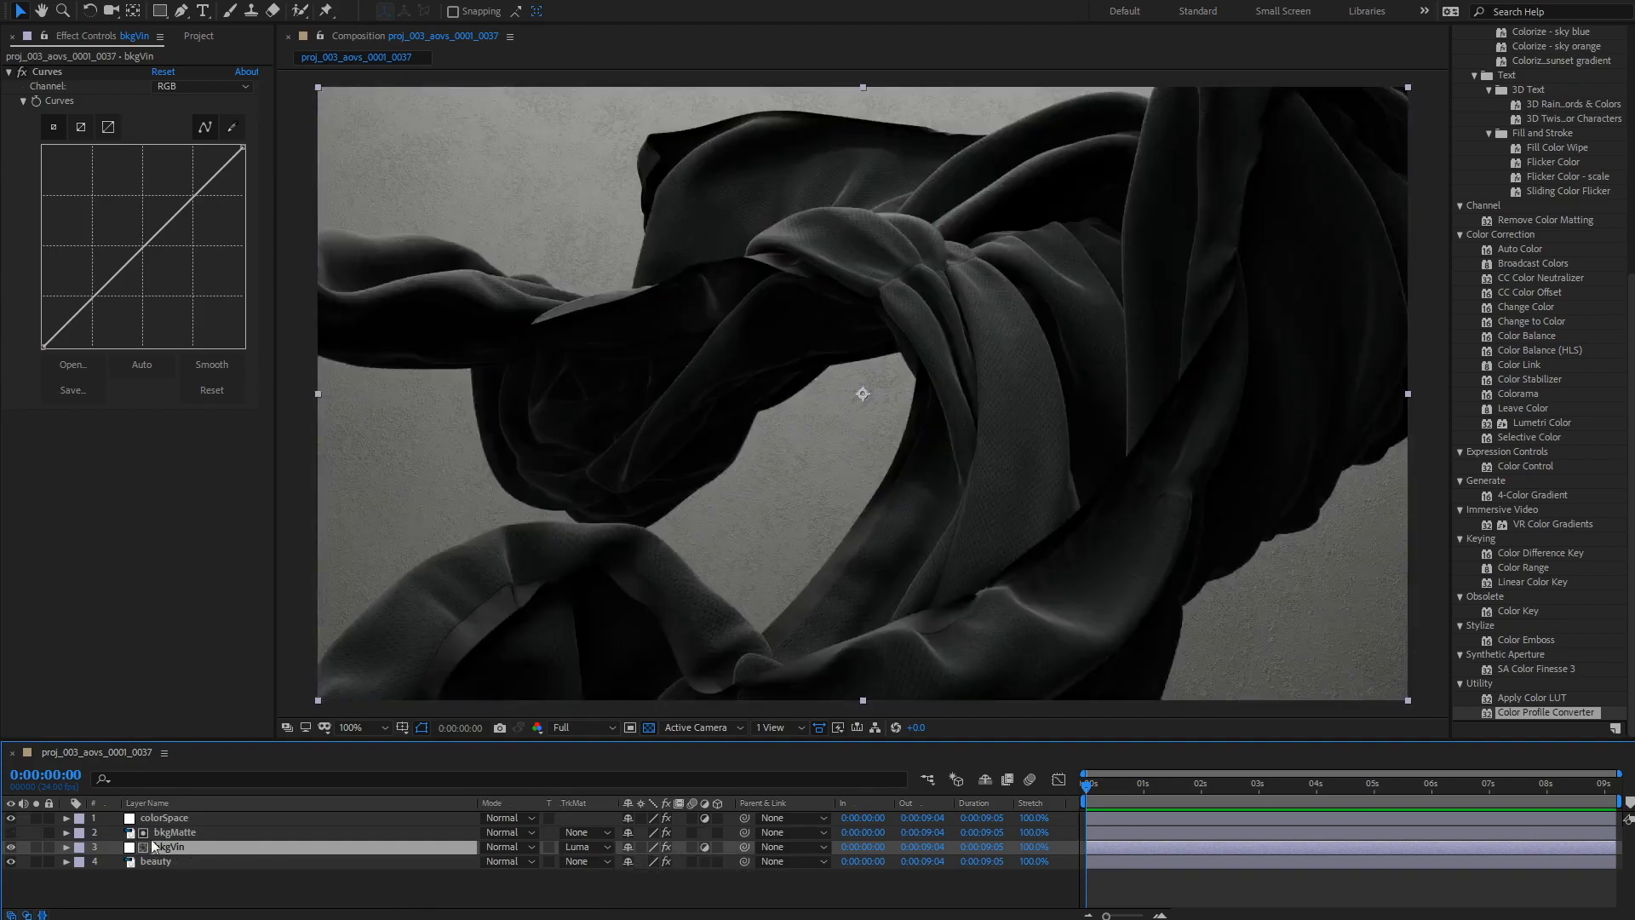
# Step: Pull the Curves midtone point down on bkgVin to darken the background
pyautogui.click(10, 832)
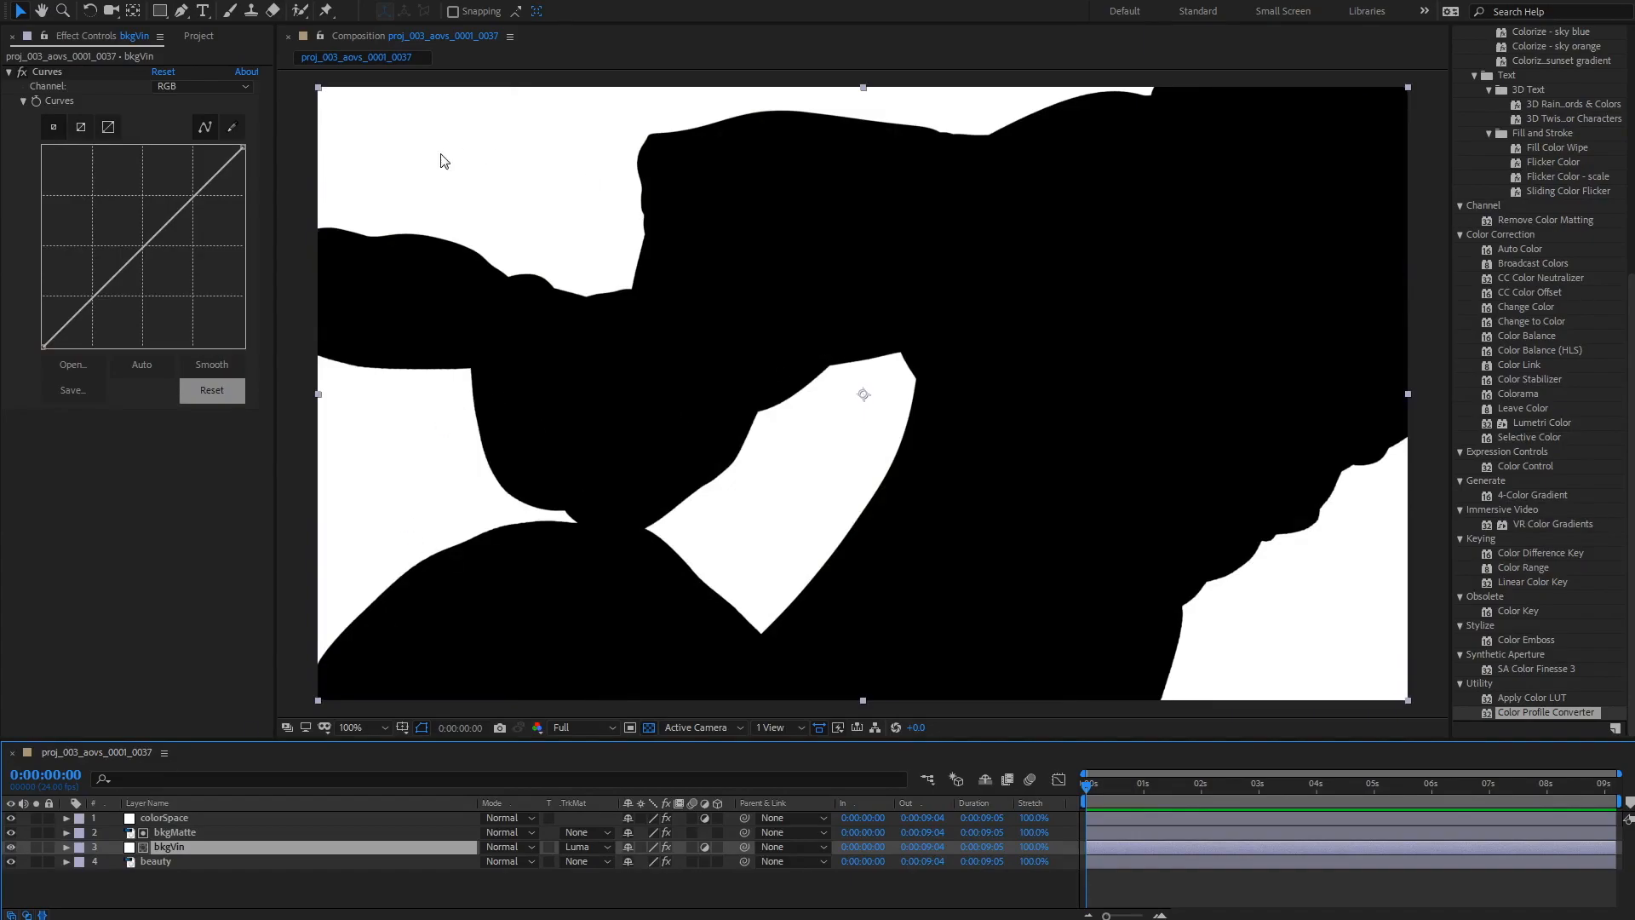
pyautogui.click(10, 832)
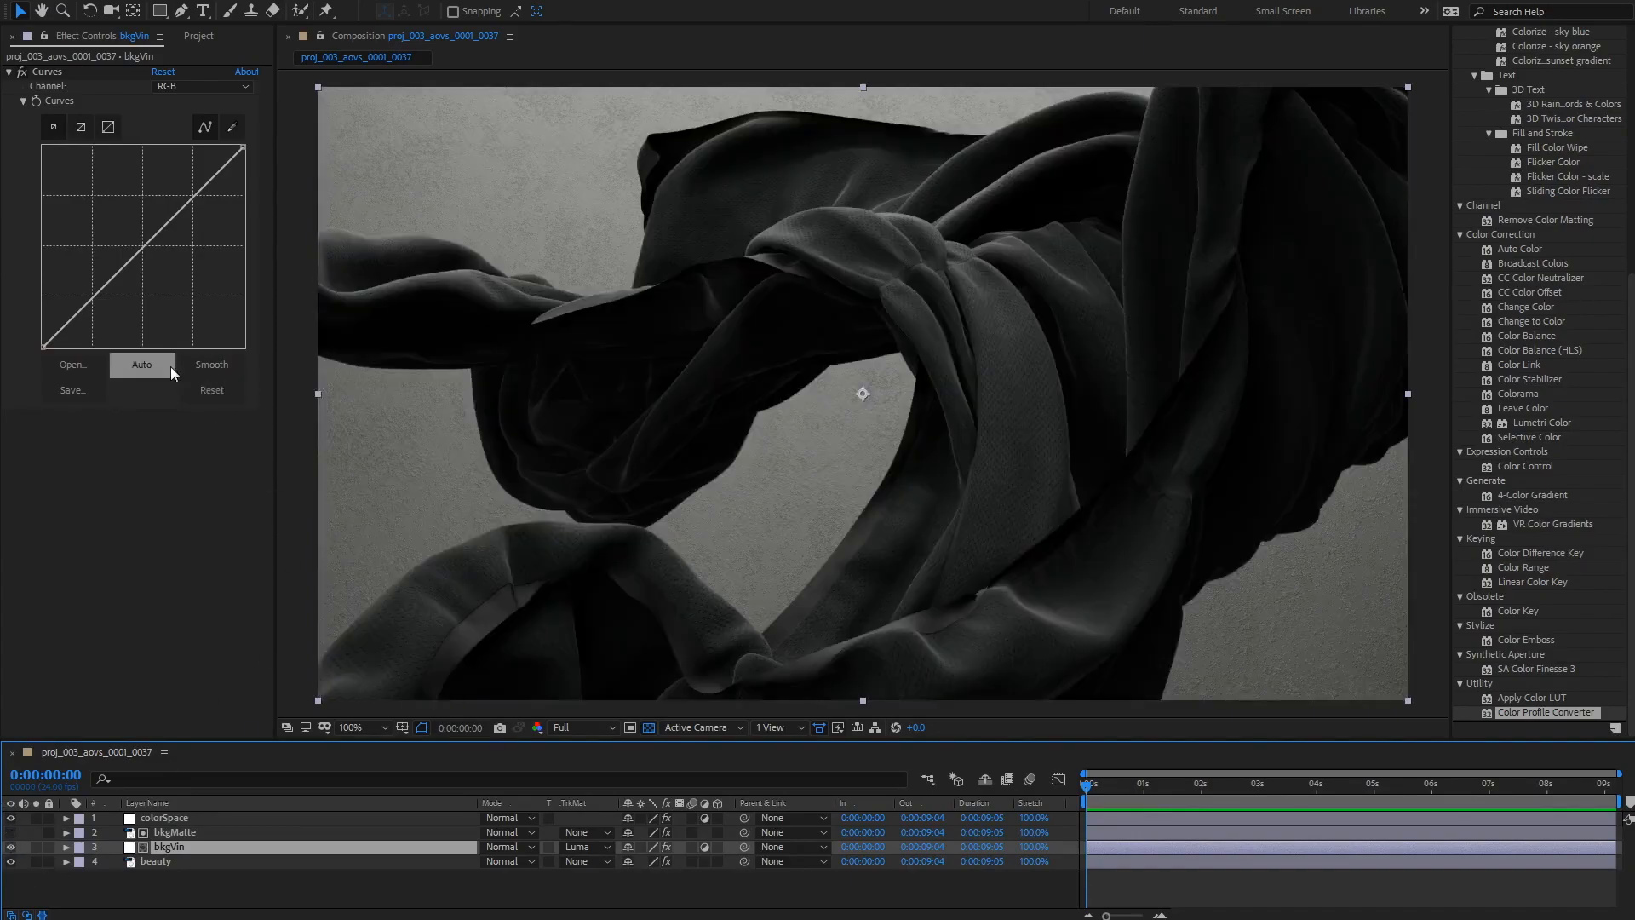
pyautogui.moveTo(136, 253)
pyautogui.mouseDown()
pyautogui.moveTo(196, 317)
pyautogui.moveTo(127, 272)
pyautogui.moveTo(115, 230)
pyautogui.moveTo(158, 269)
pyautogui.moveTo(75, 329)
pyautogui.moveTo(125, 266)
pyautogui.mouseUp()
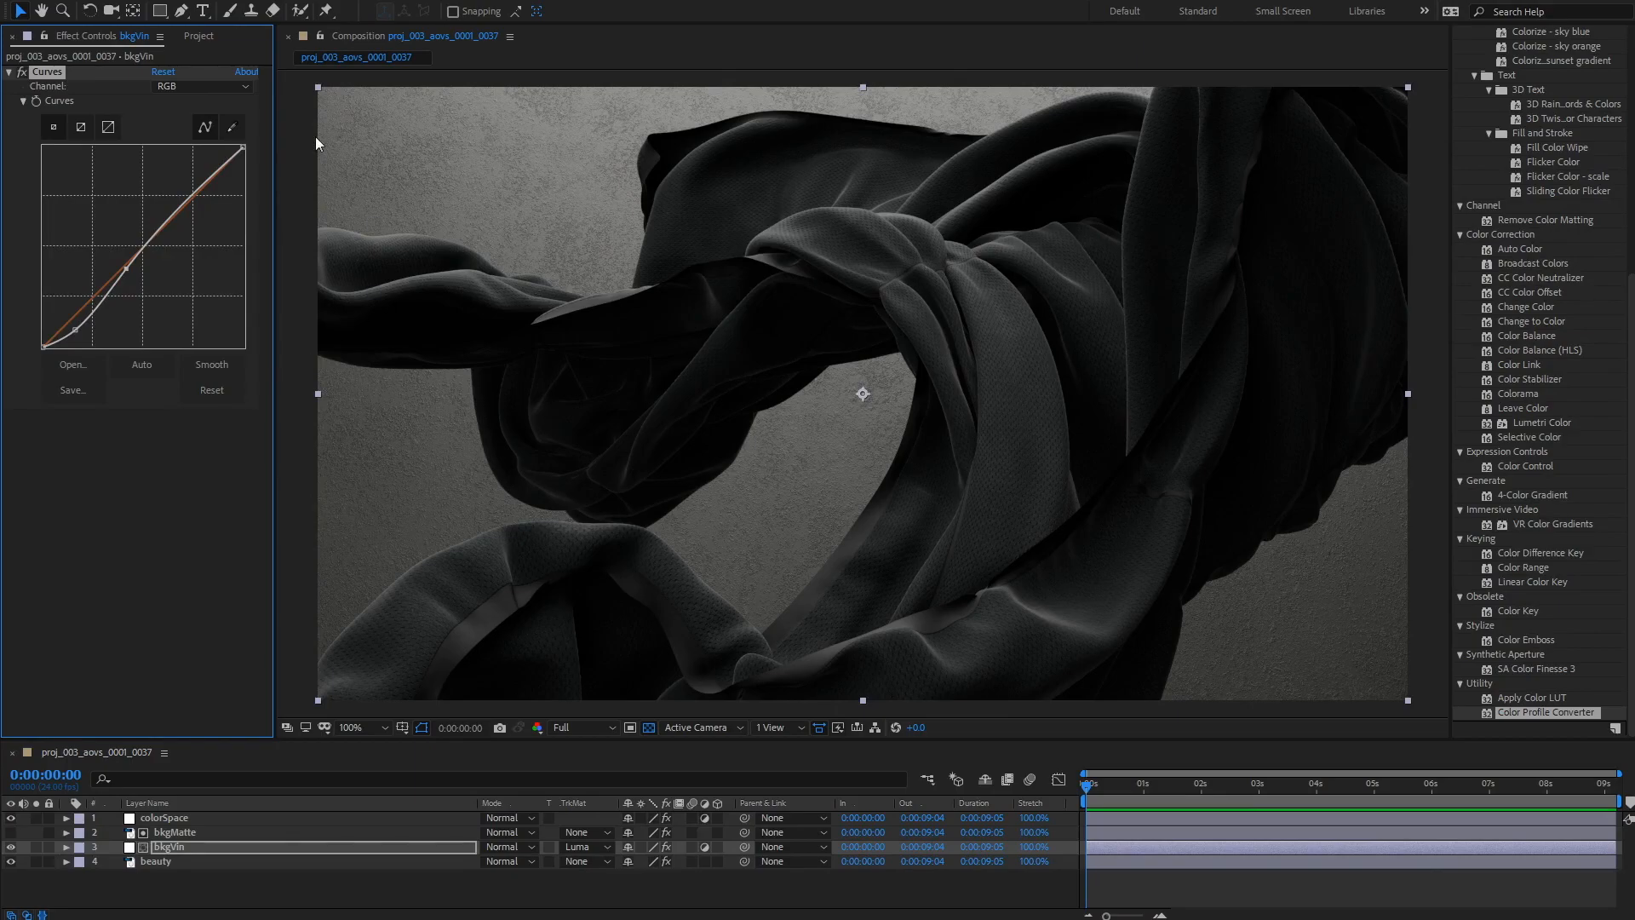
# Step: Draw an elliptical mask across the centre of the frame on bkgVin
pyautogui.click(159, 10)
pyautogui.moveTo(340, 105); pyautogui.dragTo(1356, 625)
pyautogui.hotkey('ctrl', 'z')
pyautogui.moveTo(159, 14); pyautogui.dragTo(237, 54)
pyautogui.moveTo(439, 154); pyautogui.dragTo(1352, 656)
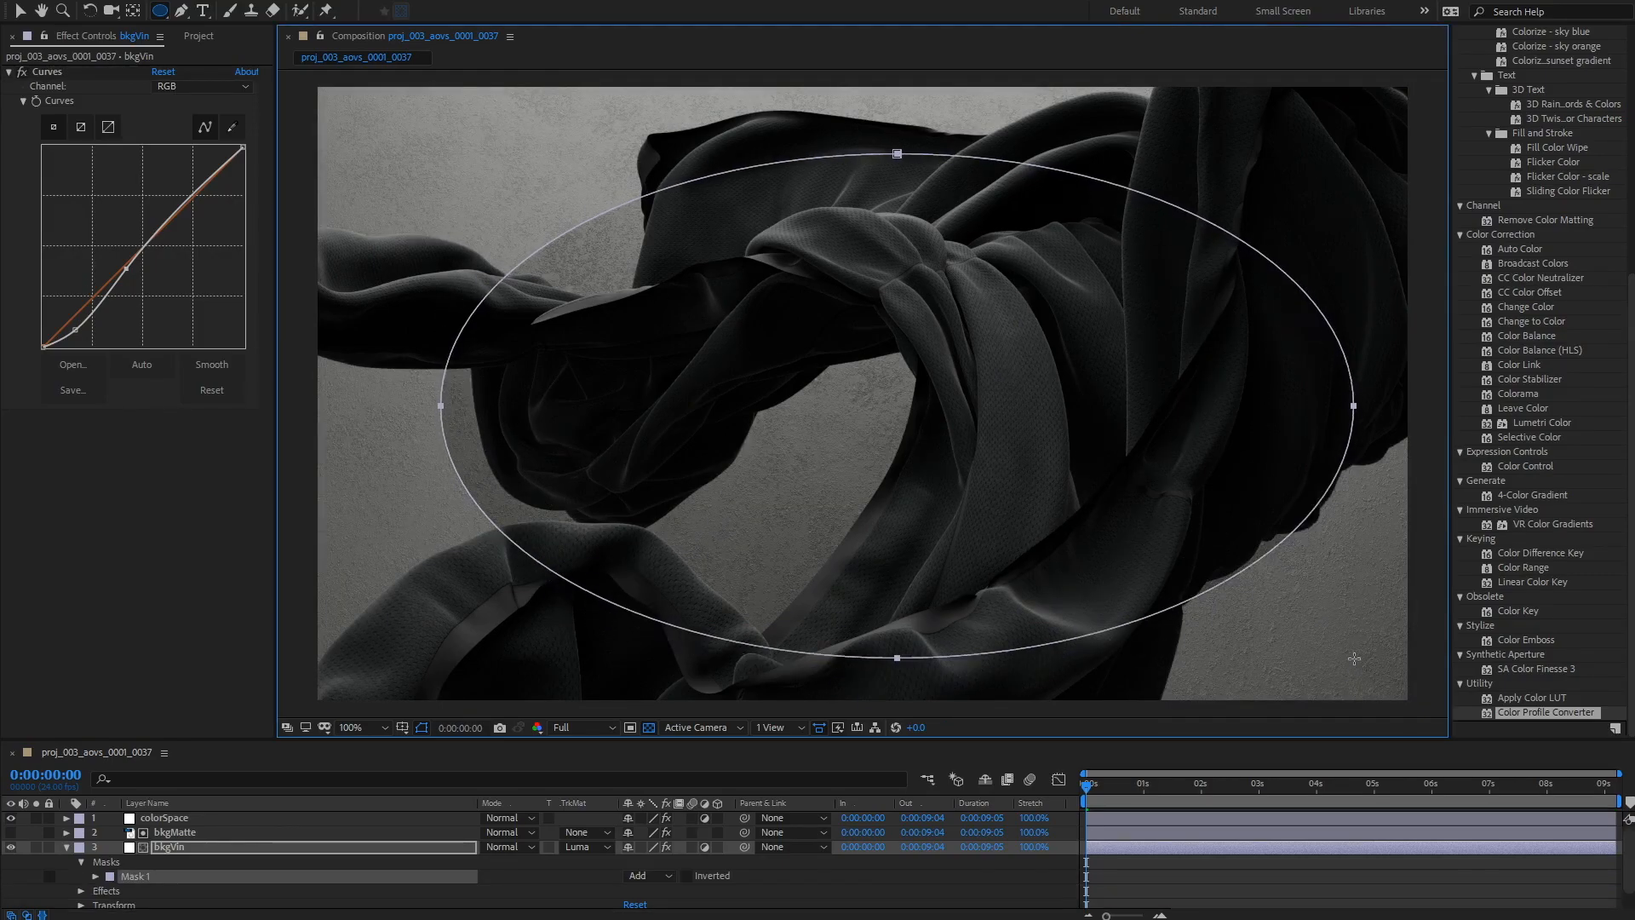
# Step: Invert Mask 1 and set its feather to about 516 pixels
pyautogui.click(95, 876)
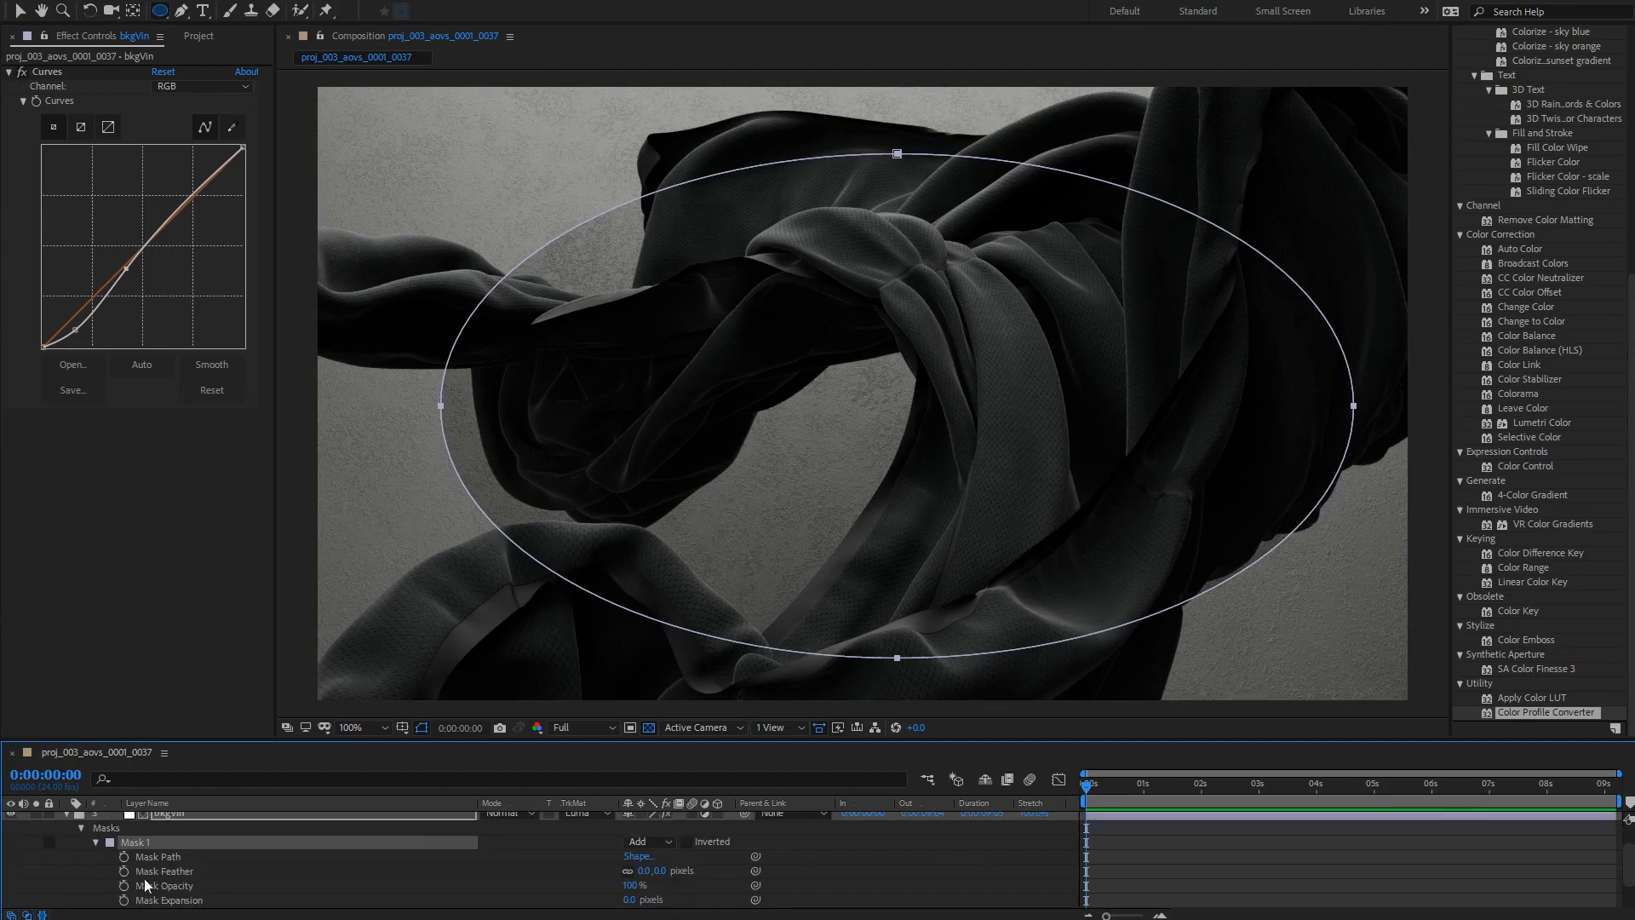
pyautogui.click(686, 841)
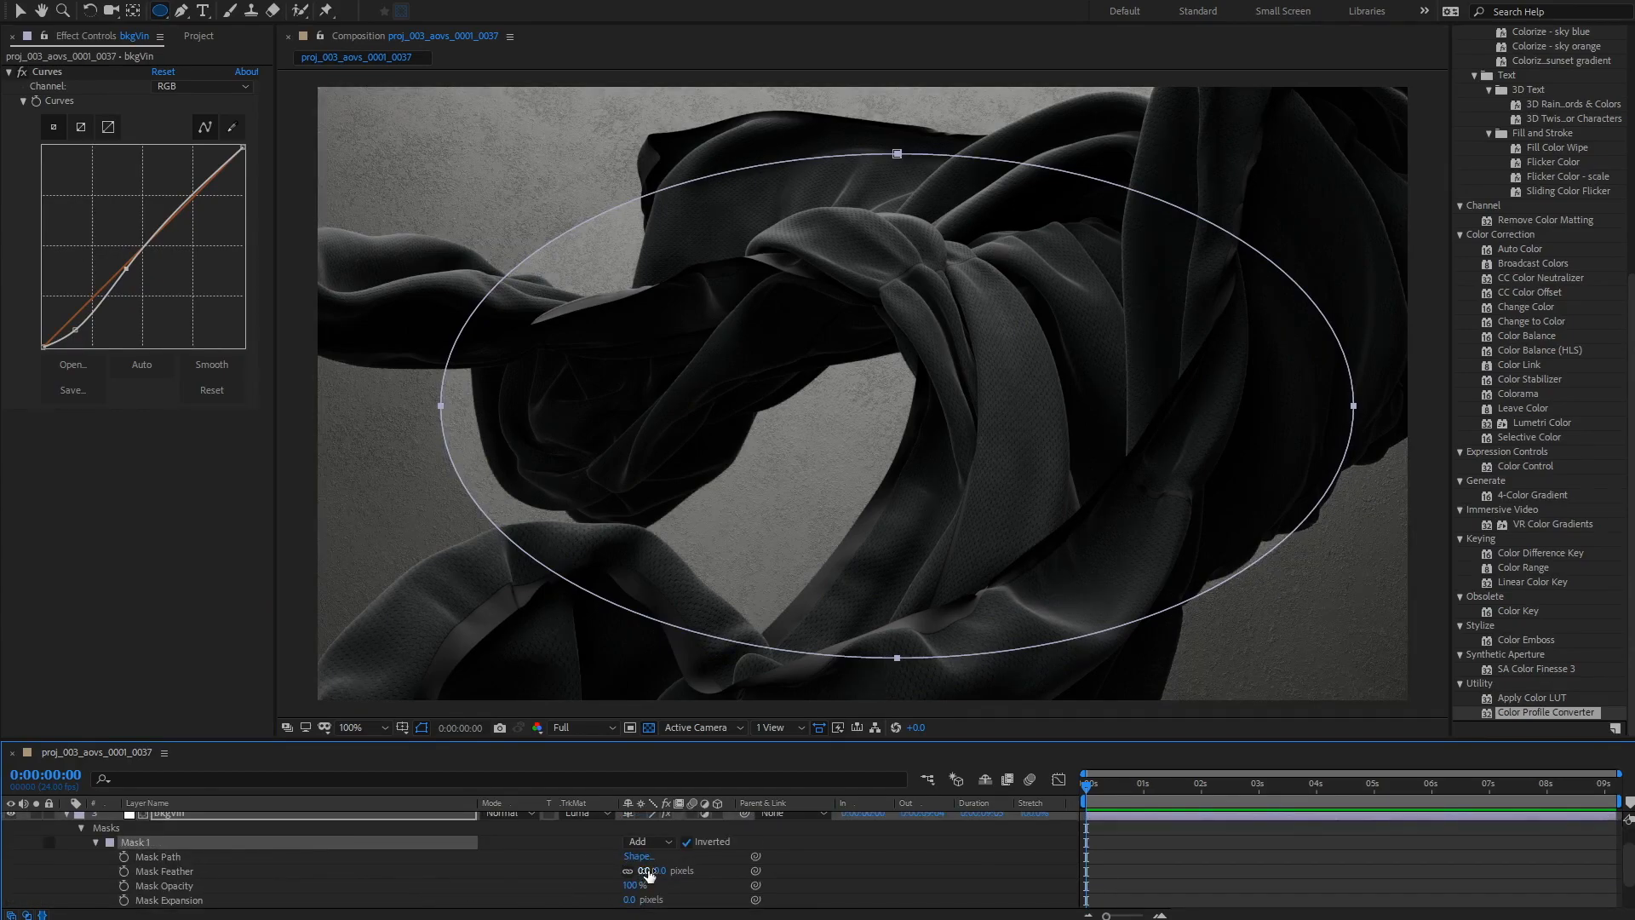
pyautogui.moveTo(641, 871); pyautogui.dragTo(736, 882)
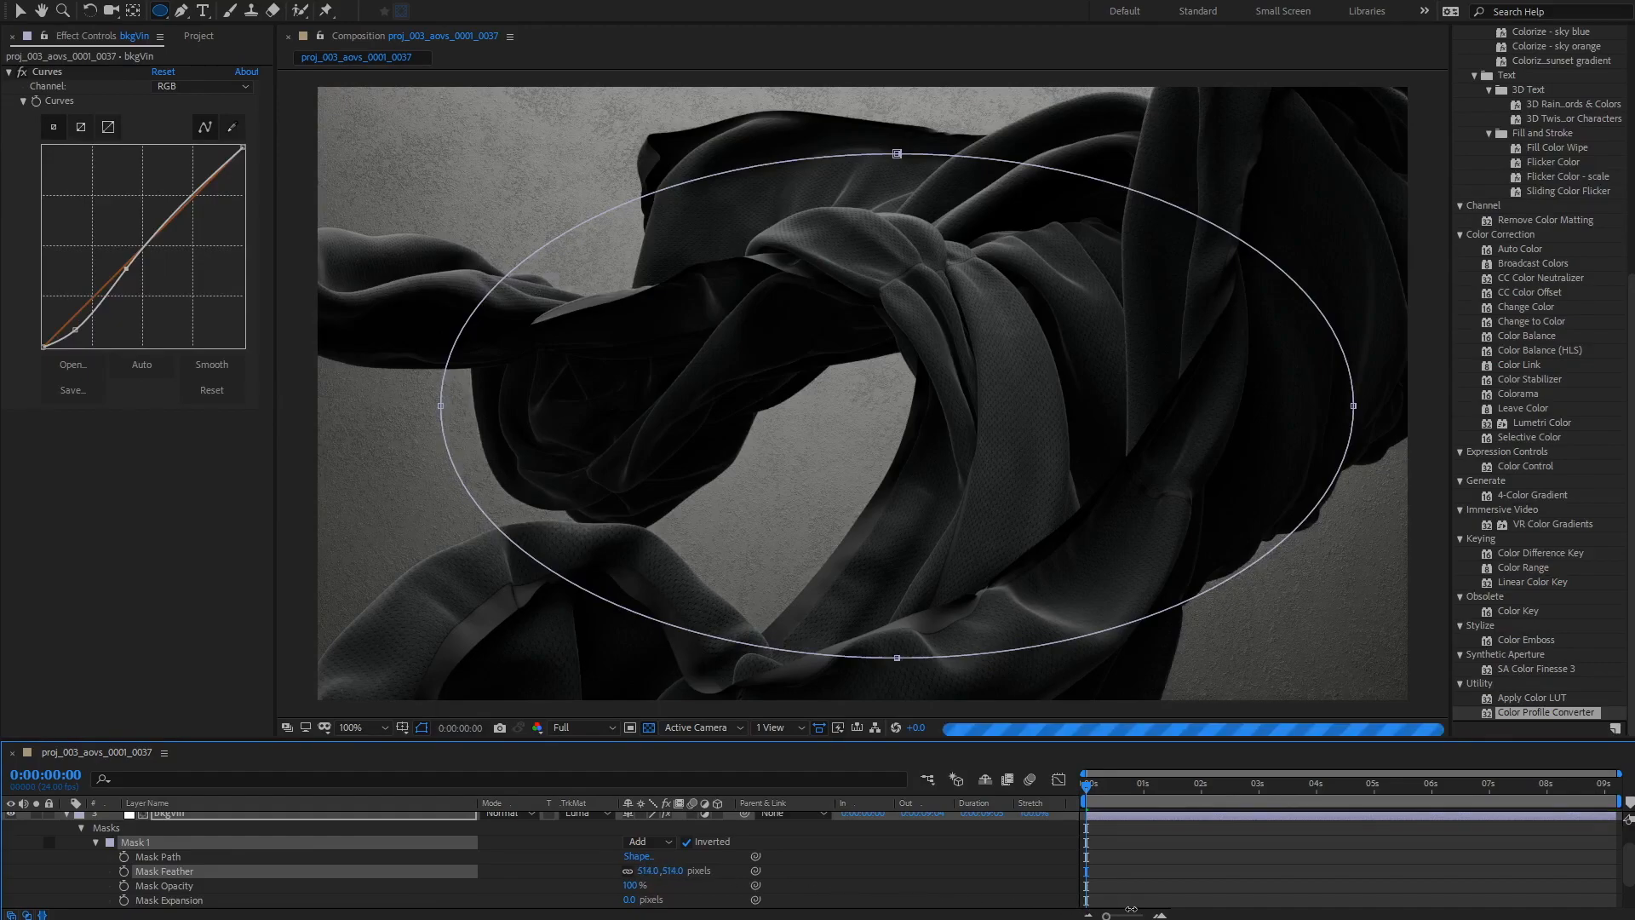
# Step: Toggle bkgVin's visibility on and off to compare the vignette
pyautogui.click(66, 814)
pyautogui.click(11, 848)
pyautogui.click(11, 847)
pyautogui.click(11, 848)
pyautogui.click(11, 847)
pyautogui.click(11, 847)
pyautogui.click(11, 847)
pyautogui.click(11, 848)
pyautogui.click(11, 847)
pyautogui.click(11, 847)
pyautogui.click(11, 847)
# Step: Set bkgVin's opacity to 50%
pyautogui.click(174, 846)
pyautogui.press('t')
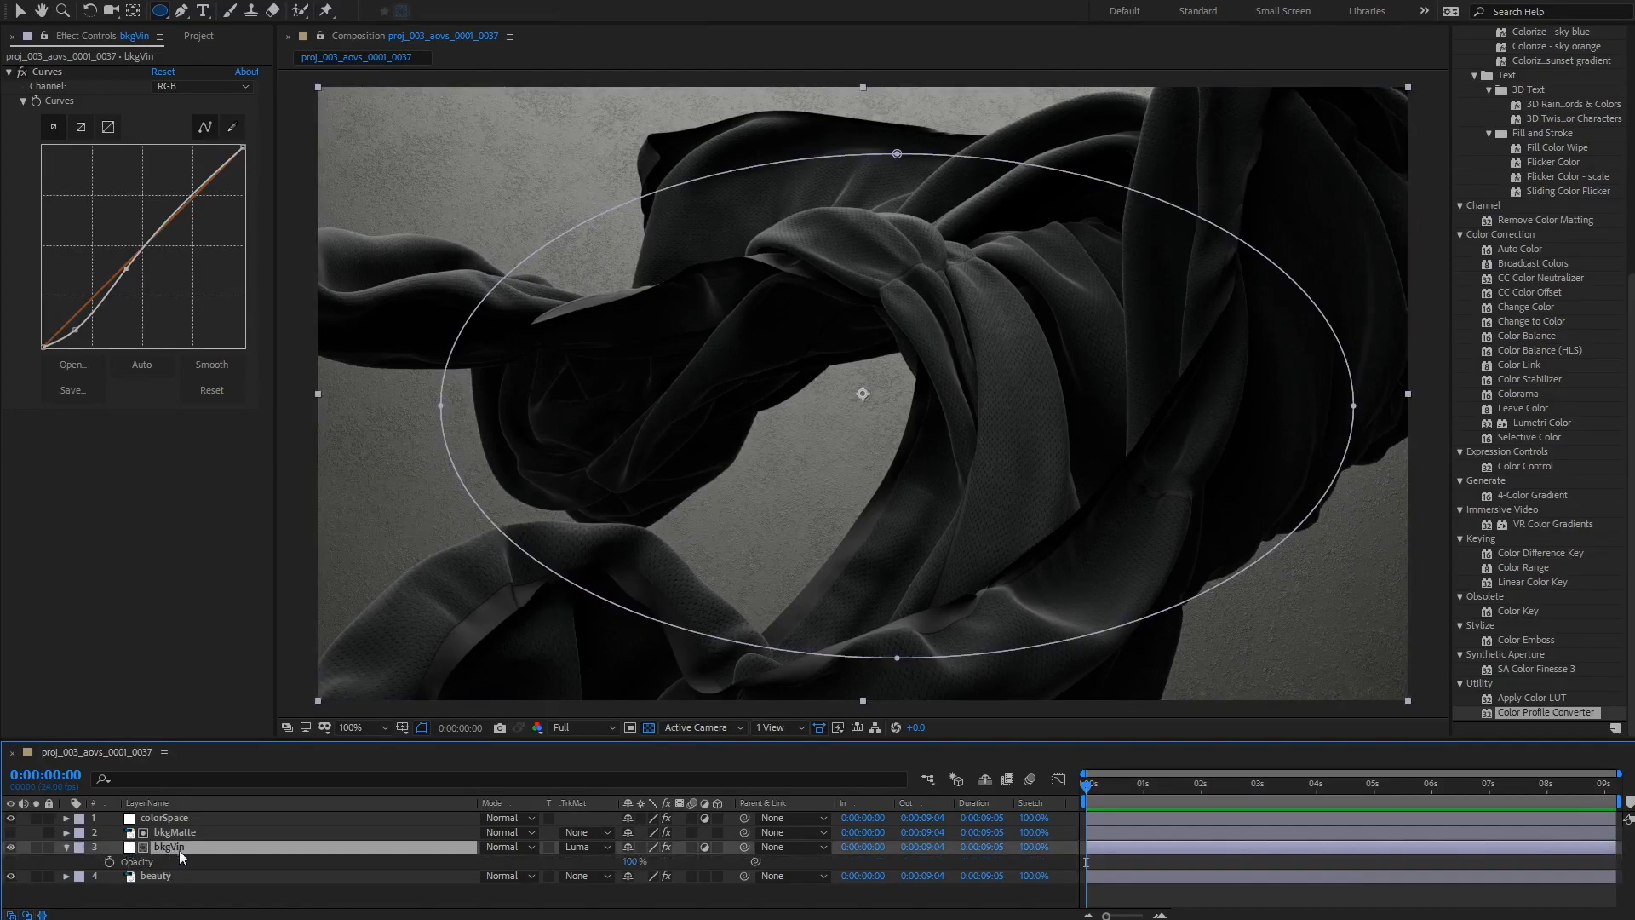
pyautogui.click(634, 861)
pyautogui.write('75')
pyautogui.press('Return')
pyautogui.click(630, 861)
pyautogui.write('50')
pyautogui.press('Return')
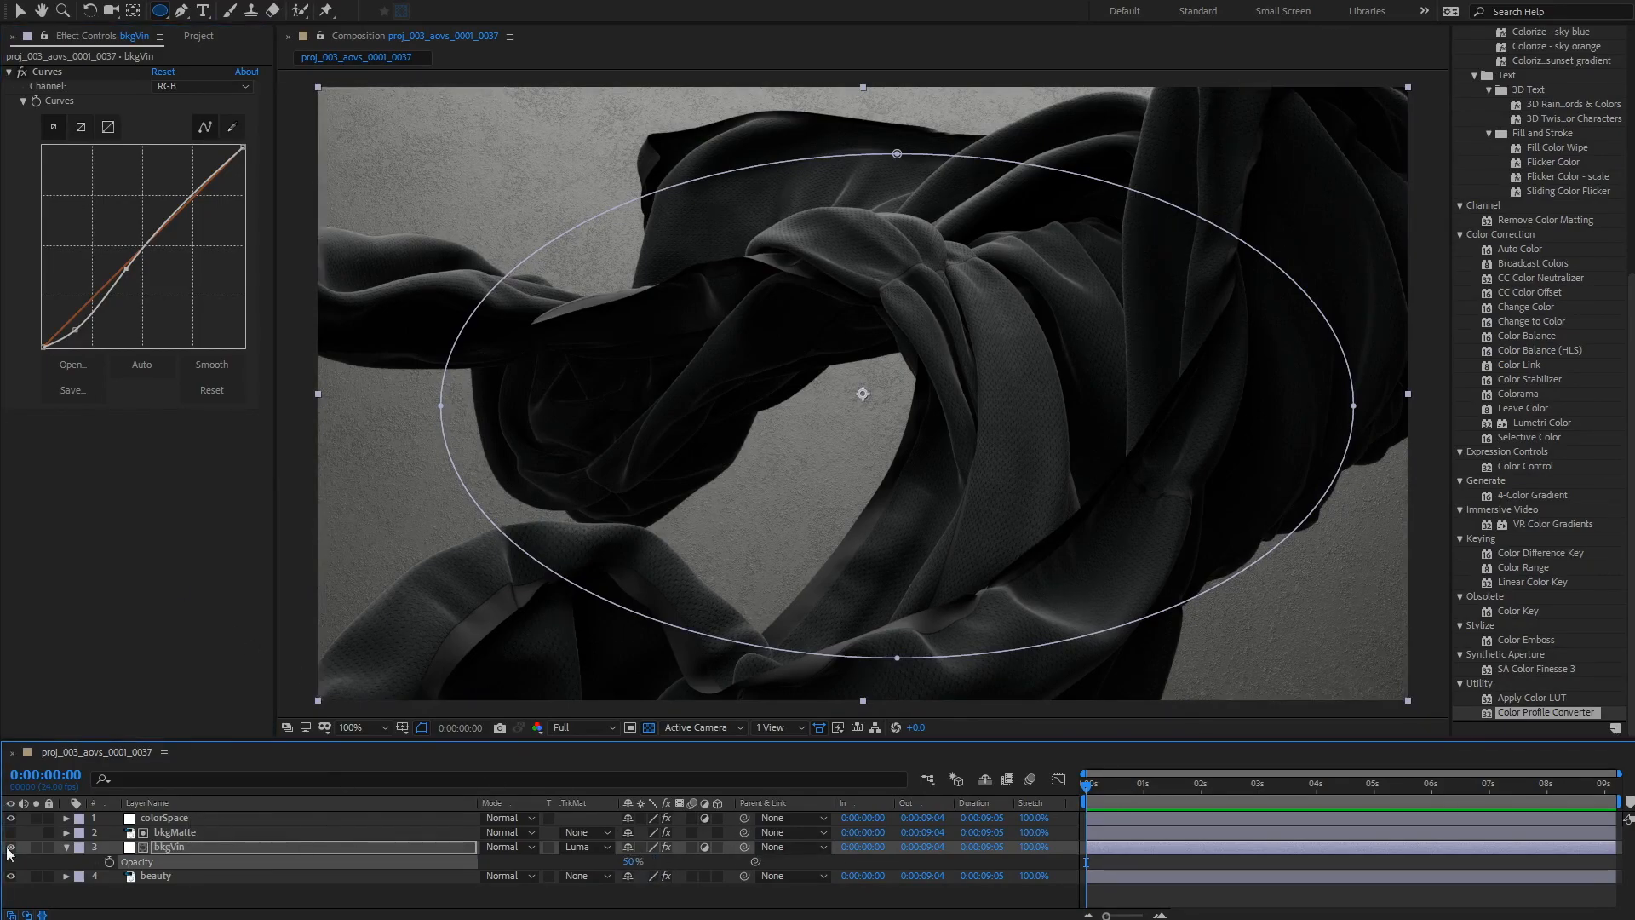
# Step: Duplicate the beauty layer and move the copy above bkgMatte
pyautogui.click(392, 477)
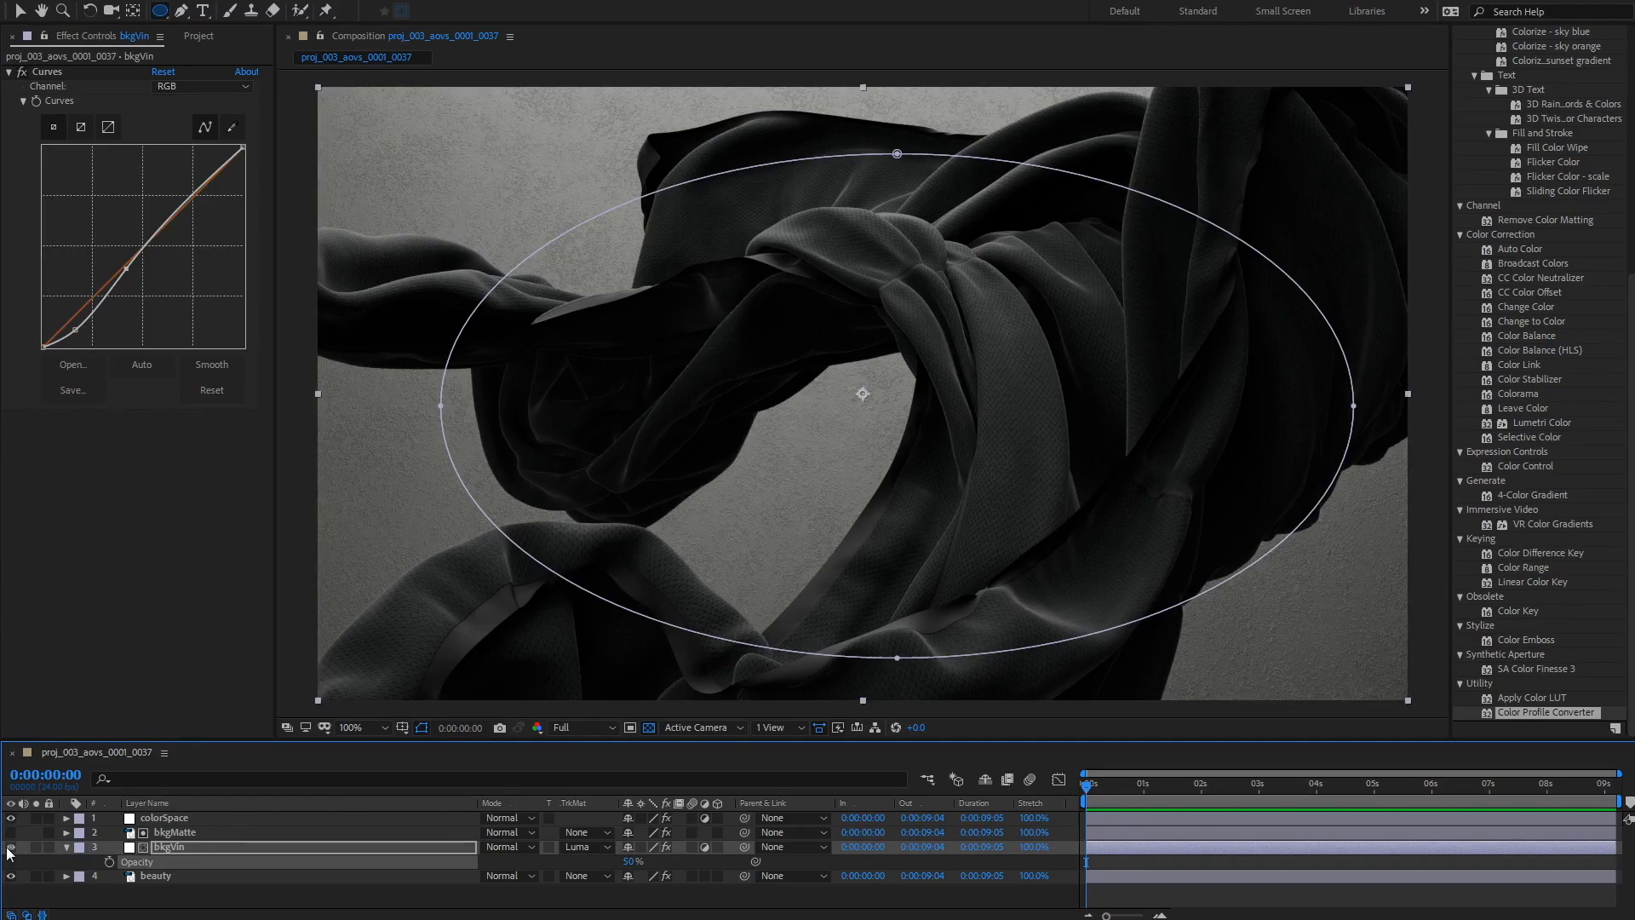
pyautogui.click(197, 37)
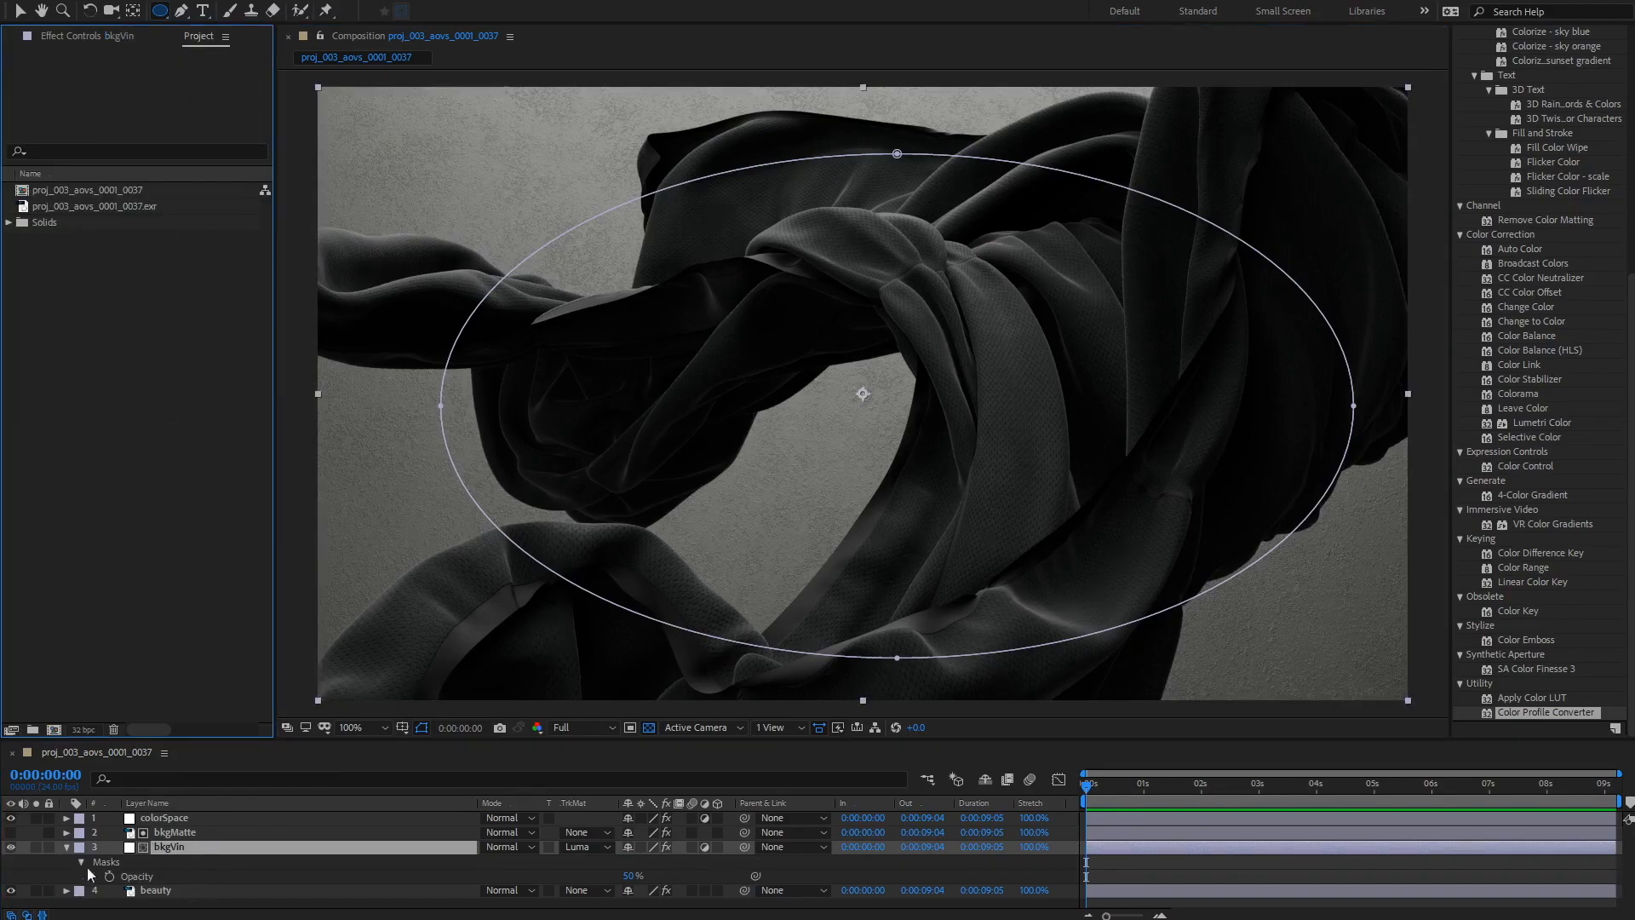
pyautogui.click(68, 848)
pyautogui.click(172, 881)
pyautogui.click(179, 832)
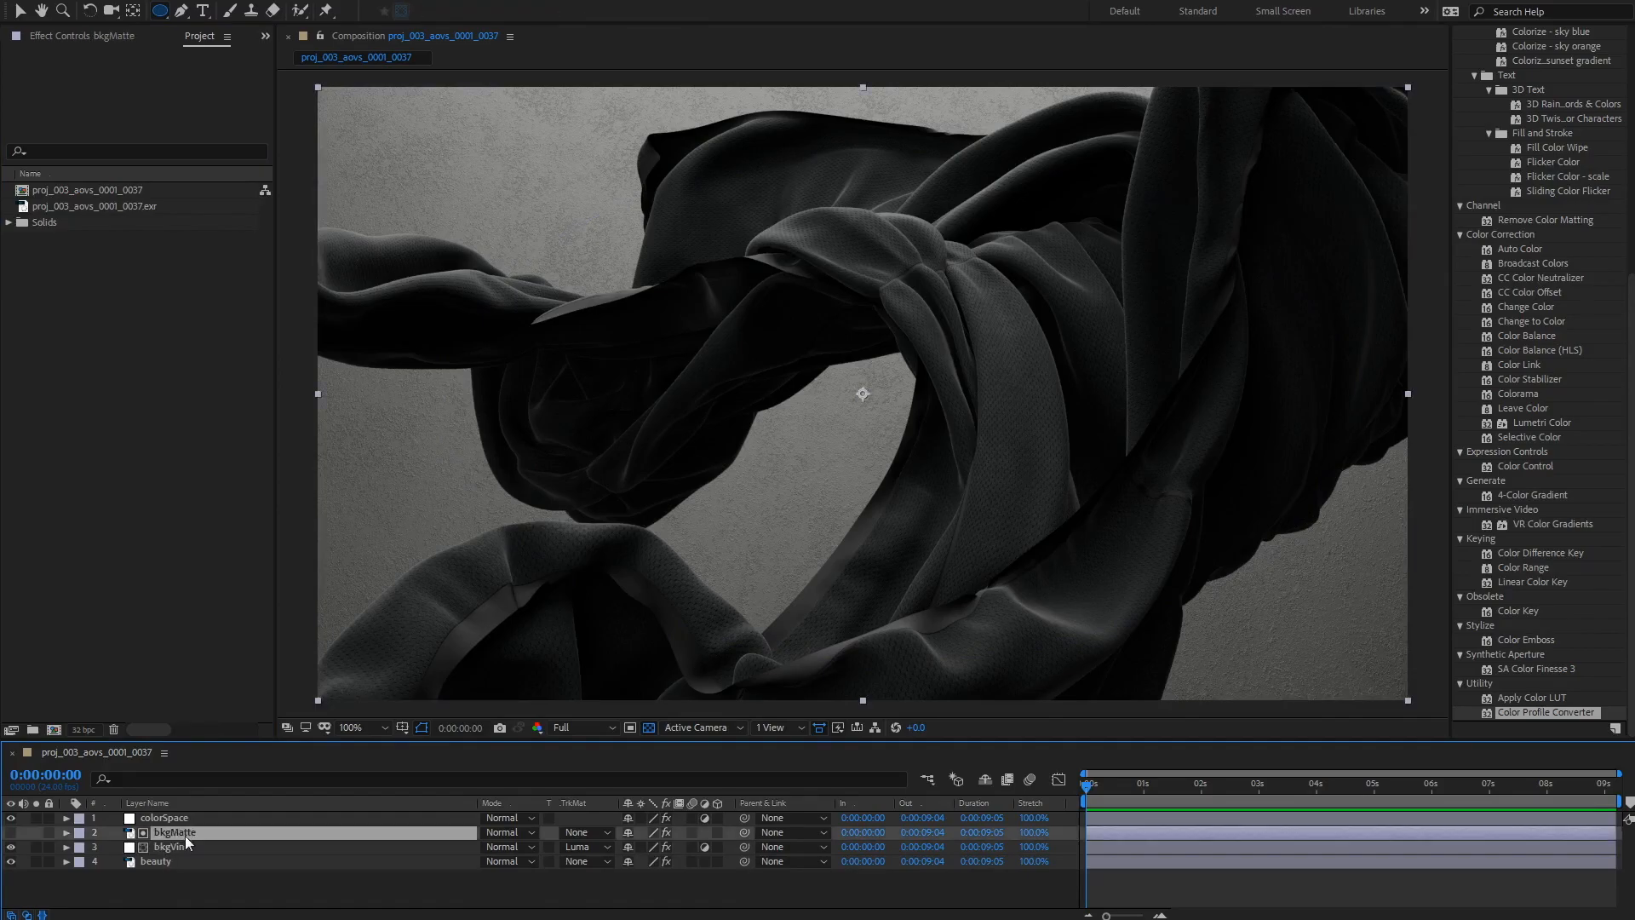
pyautogui.click(150, 862)
pyautogui.hotkey('ctrl', 'd')
pyautogui.moveTo(163, 861); pyautogui.dragTo(161, 828)
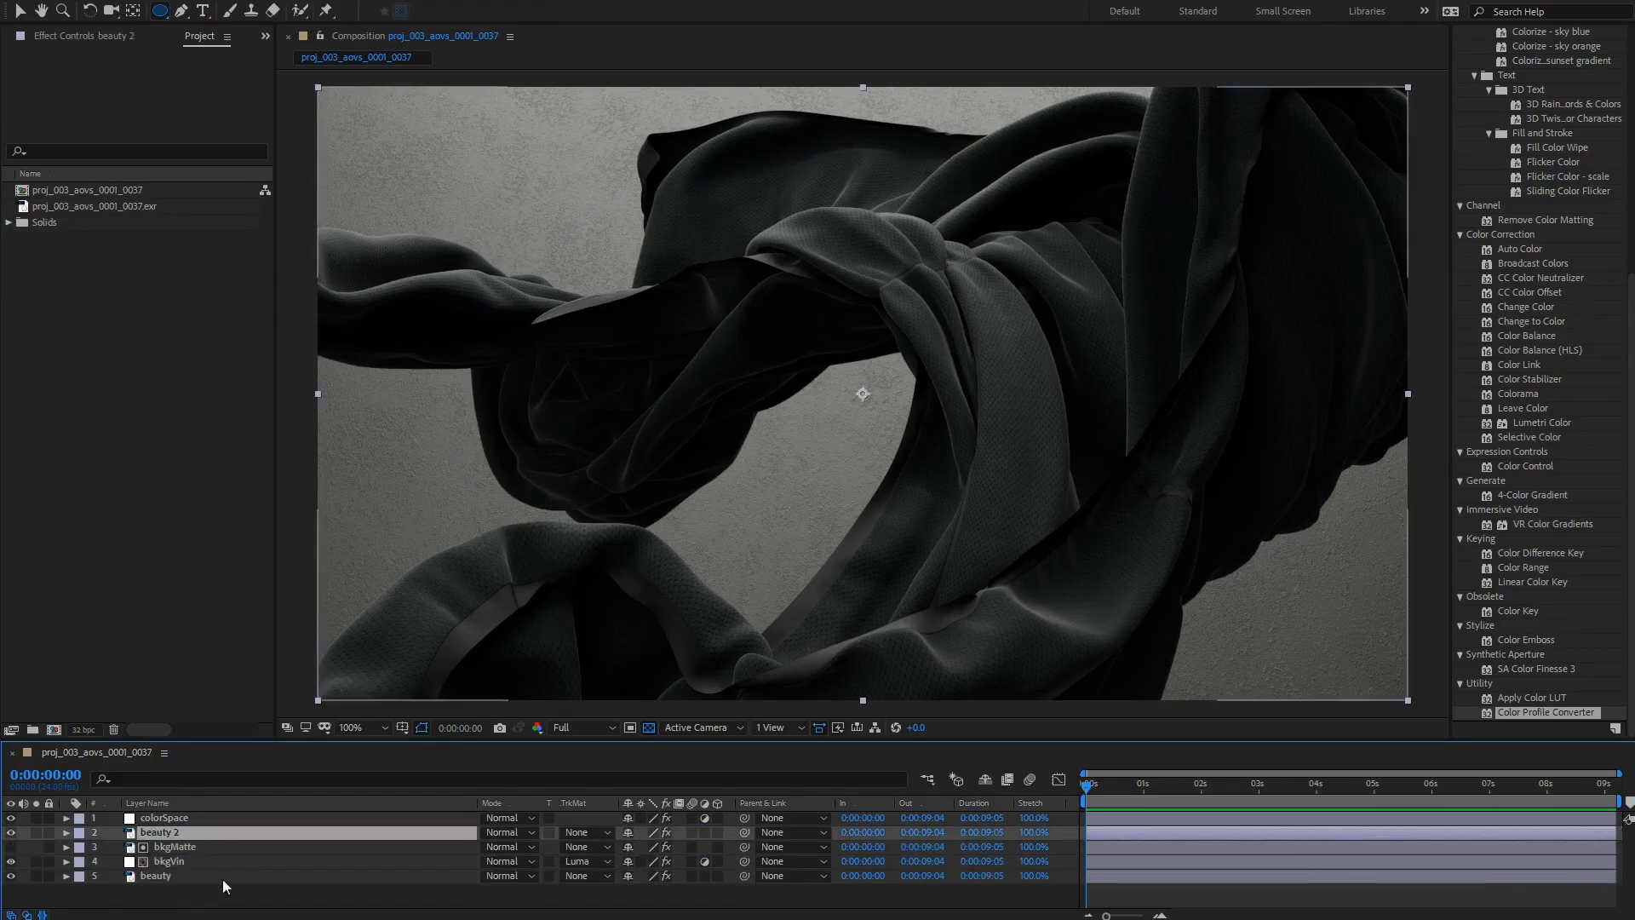
# Step: Set beauty 2's EXtractoR layer to fabricFresnel 1
pyautogui.click(36, 832)
pyautogui.click(152, 821)
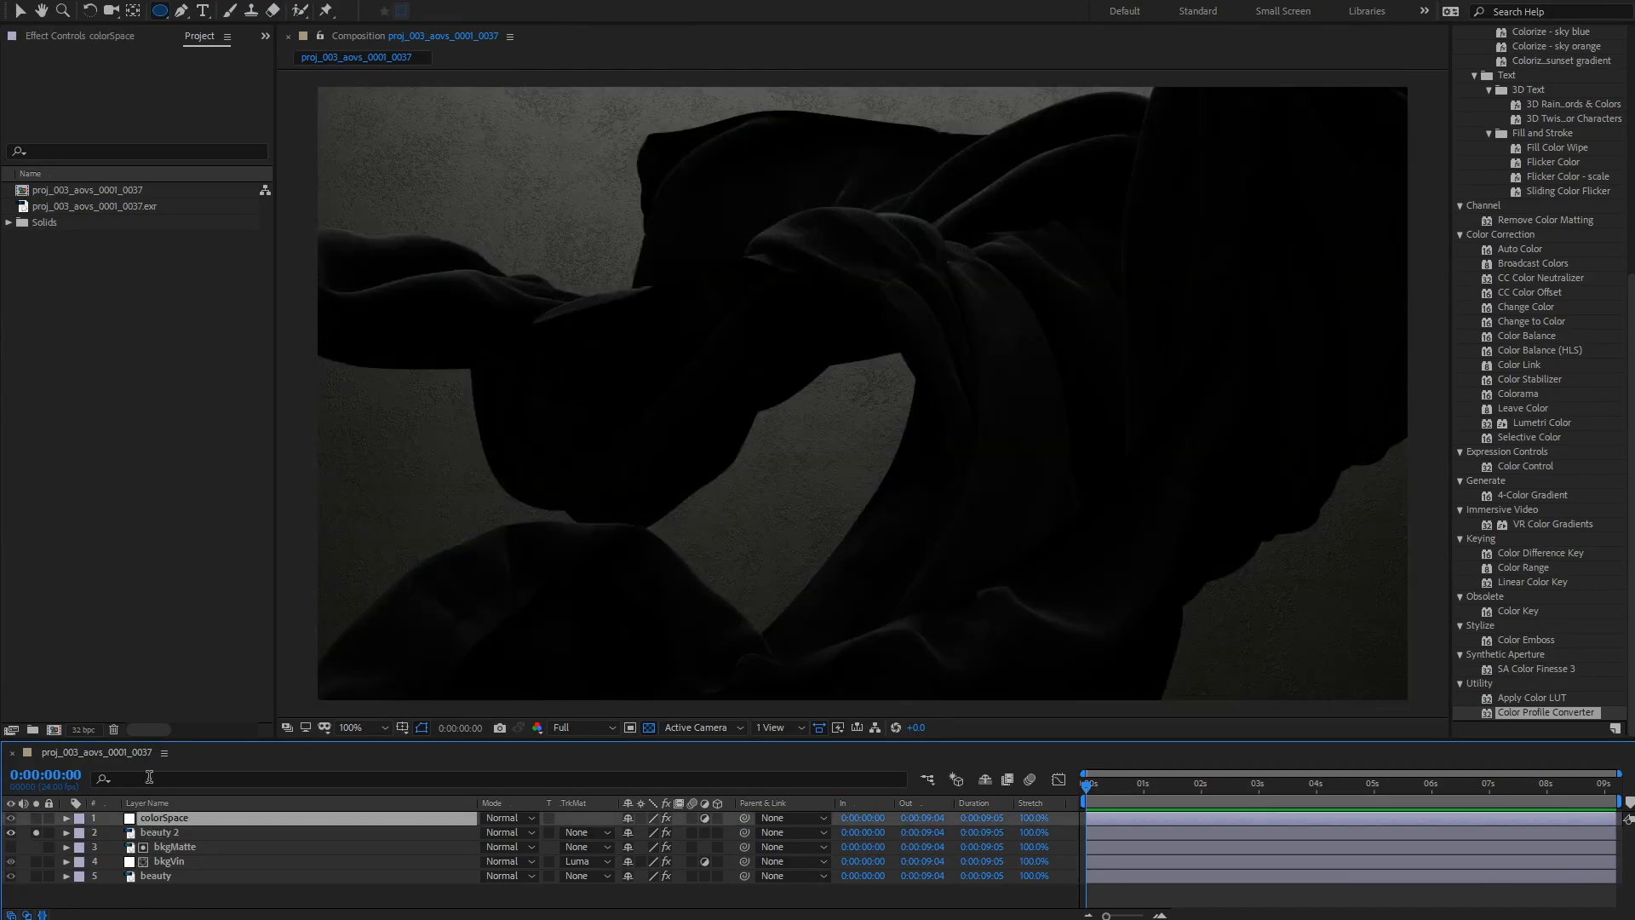
pyautogui.click(36, 832)
pyautogui.click(90, 38)
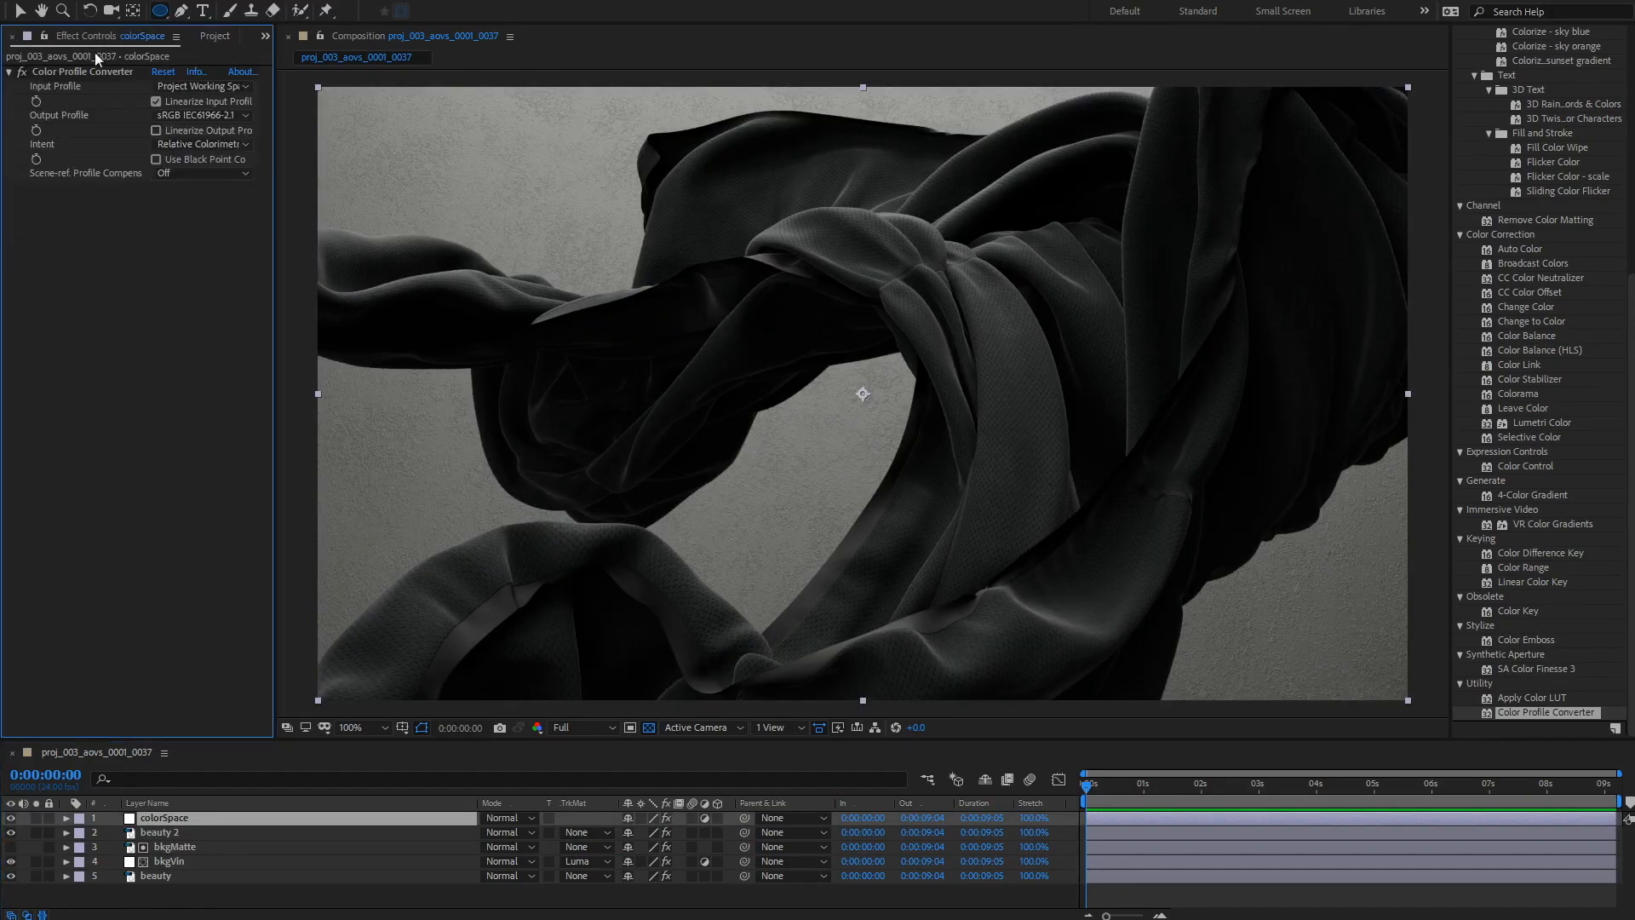
pyautogui.click(155, 831)
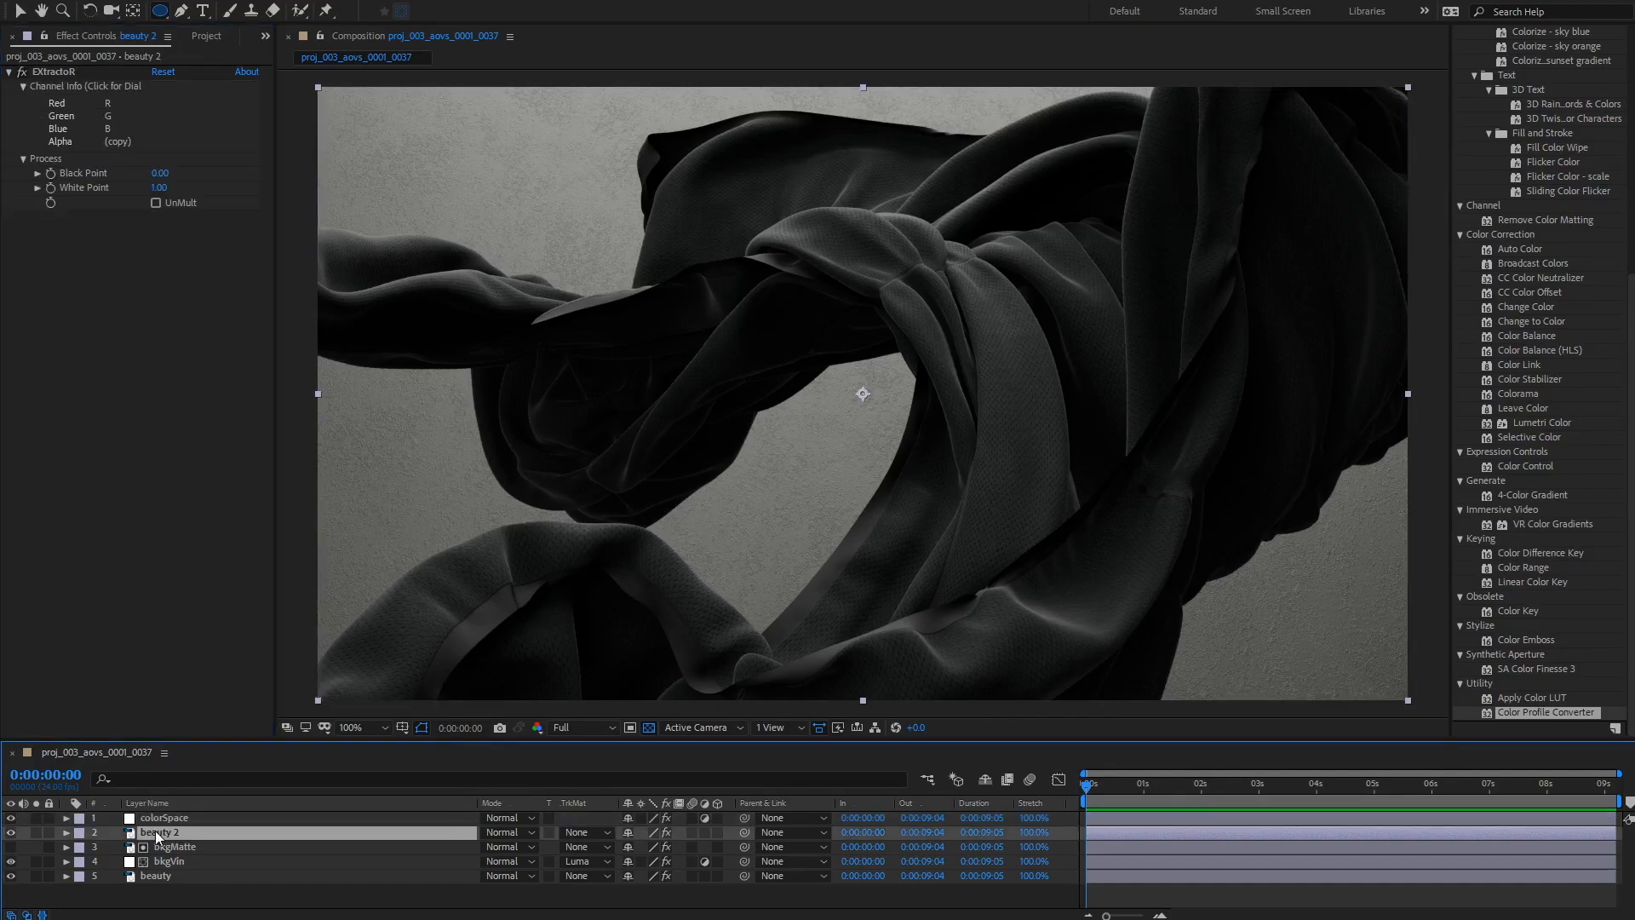
pyautogui.click(82, 89)
pyautogui.moveTo(1064, 518); pyautogui.dragTo(1011, 330)
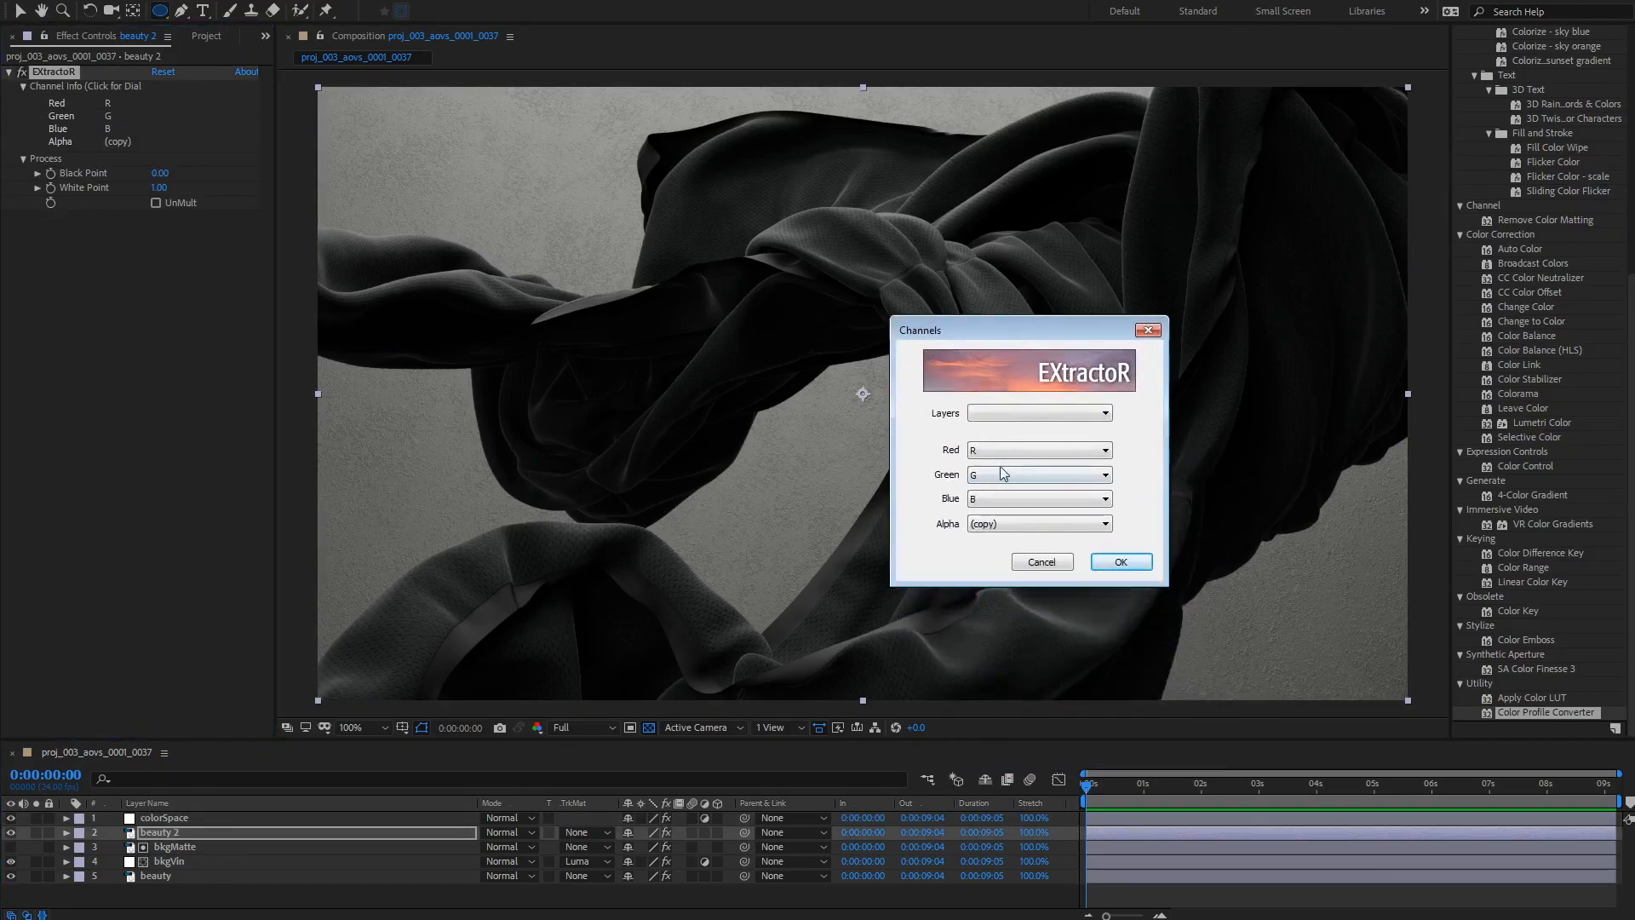
pyautogui.click(1011, 414)
pyautogui.click(1059, 558)
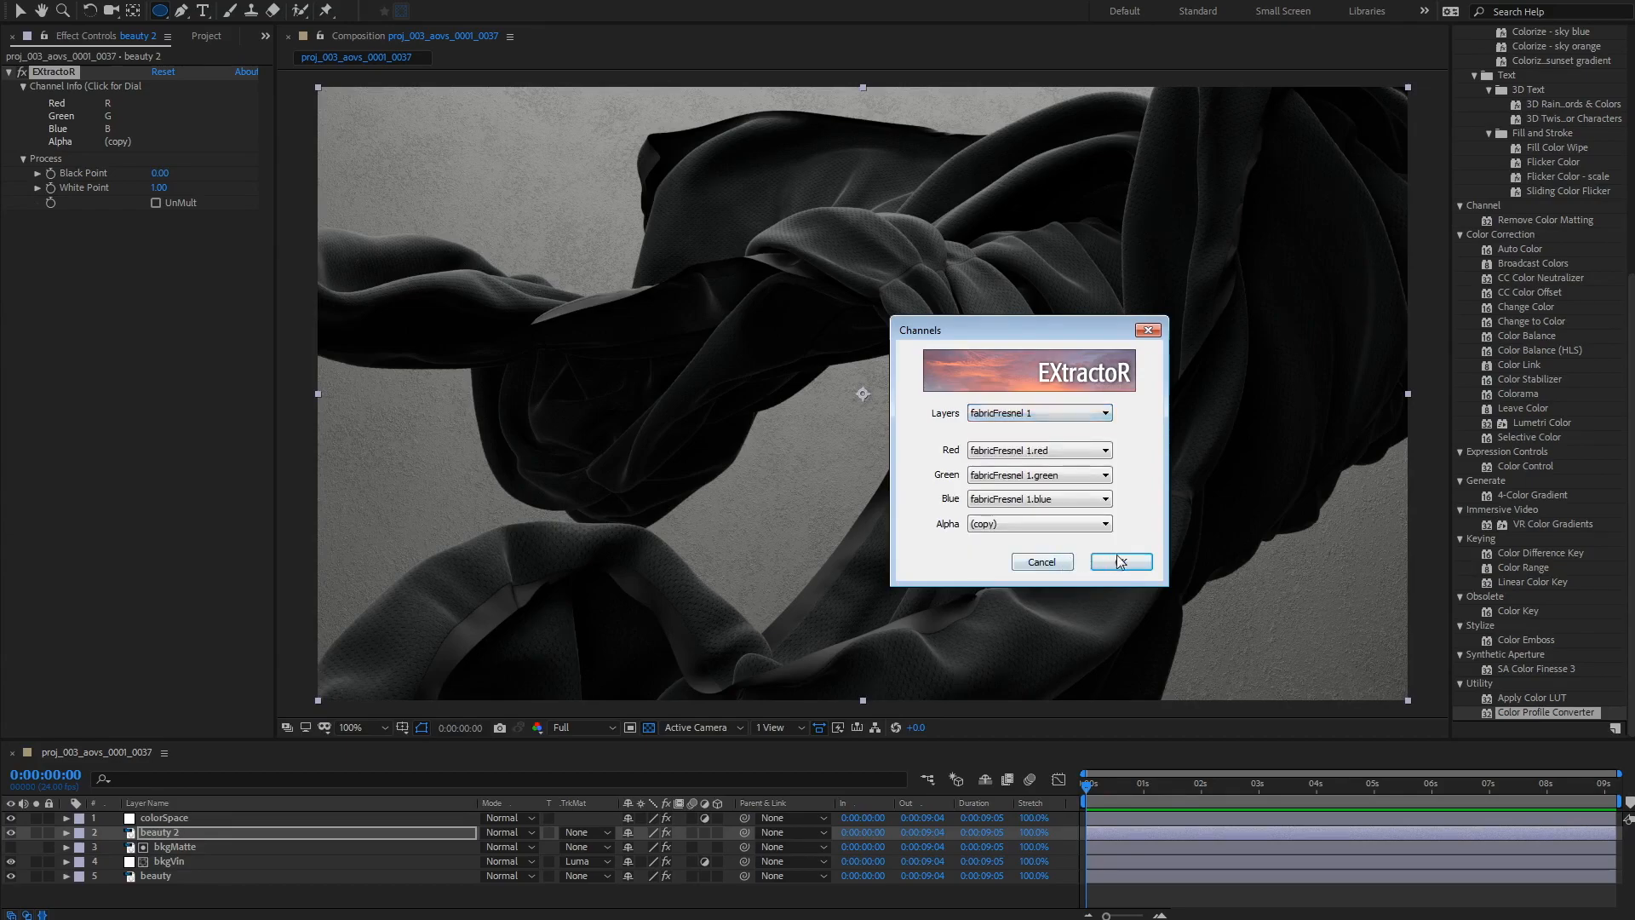
pyautogui.click(1117, 562)
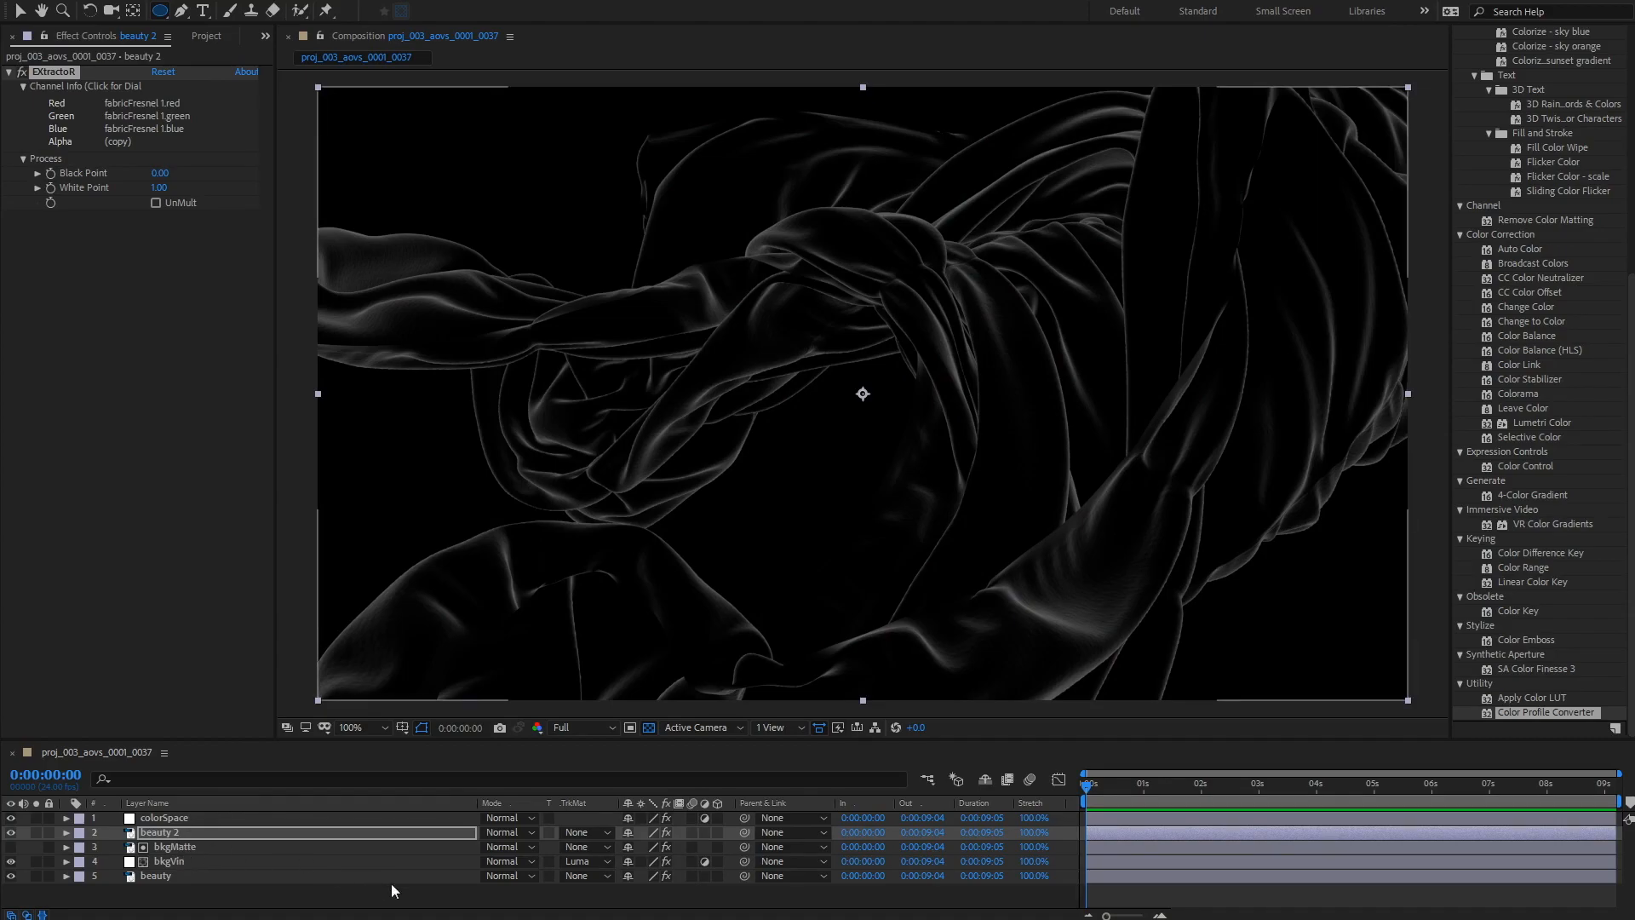
# Step: Set beauty 2's blending mode to Add
pyautogui.click(509, 832)
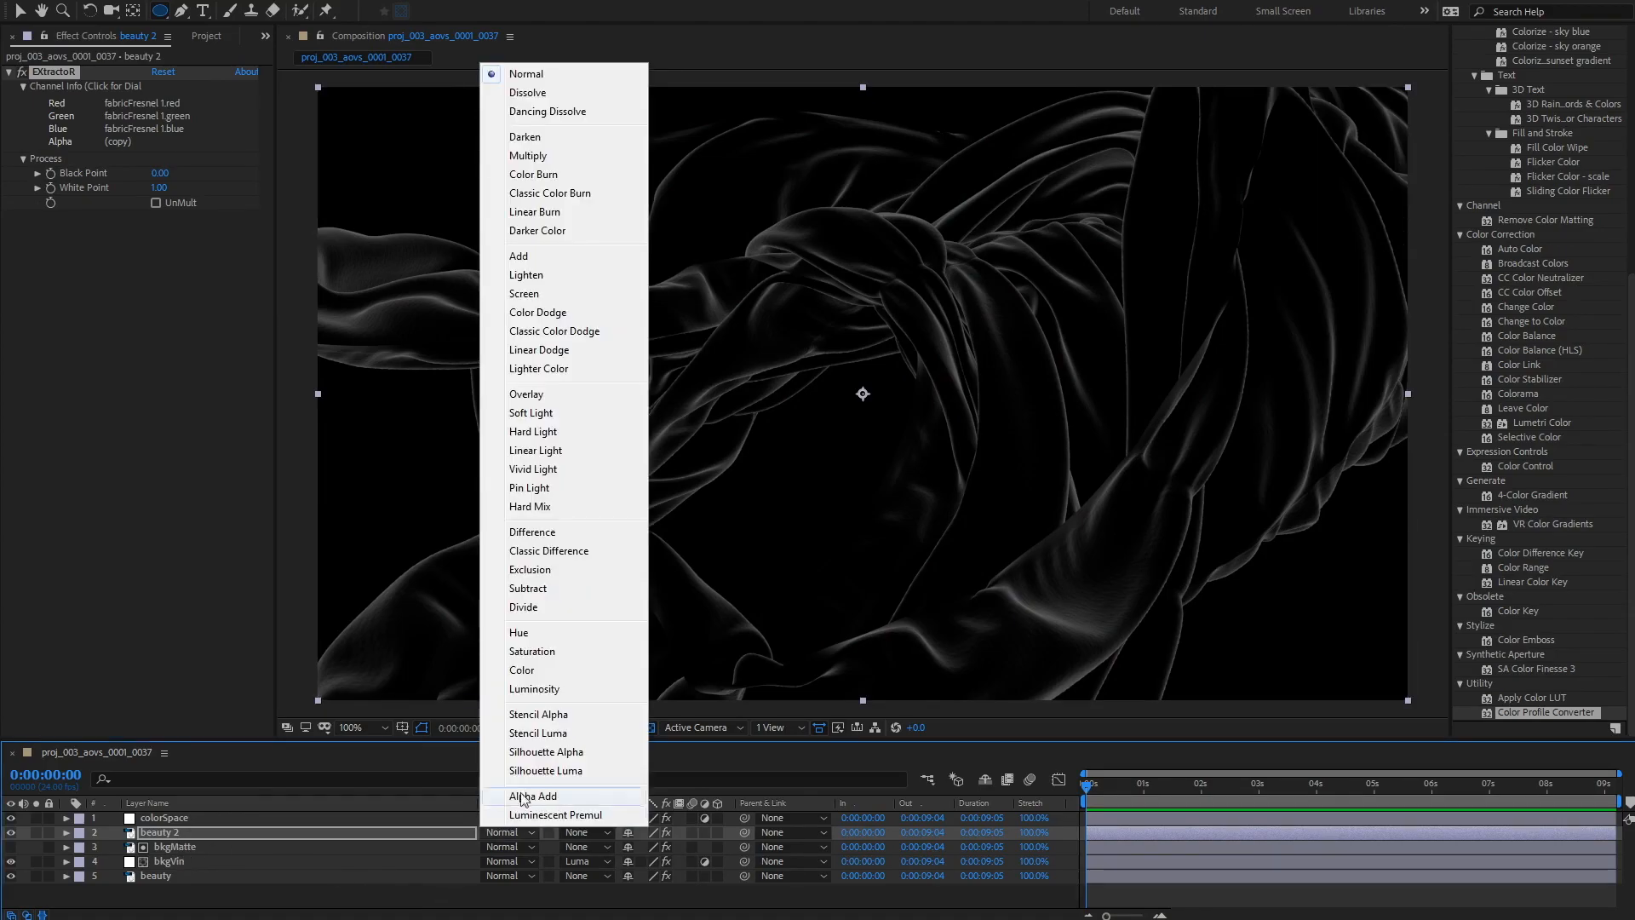
pyautogui.click(551, 255)
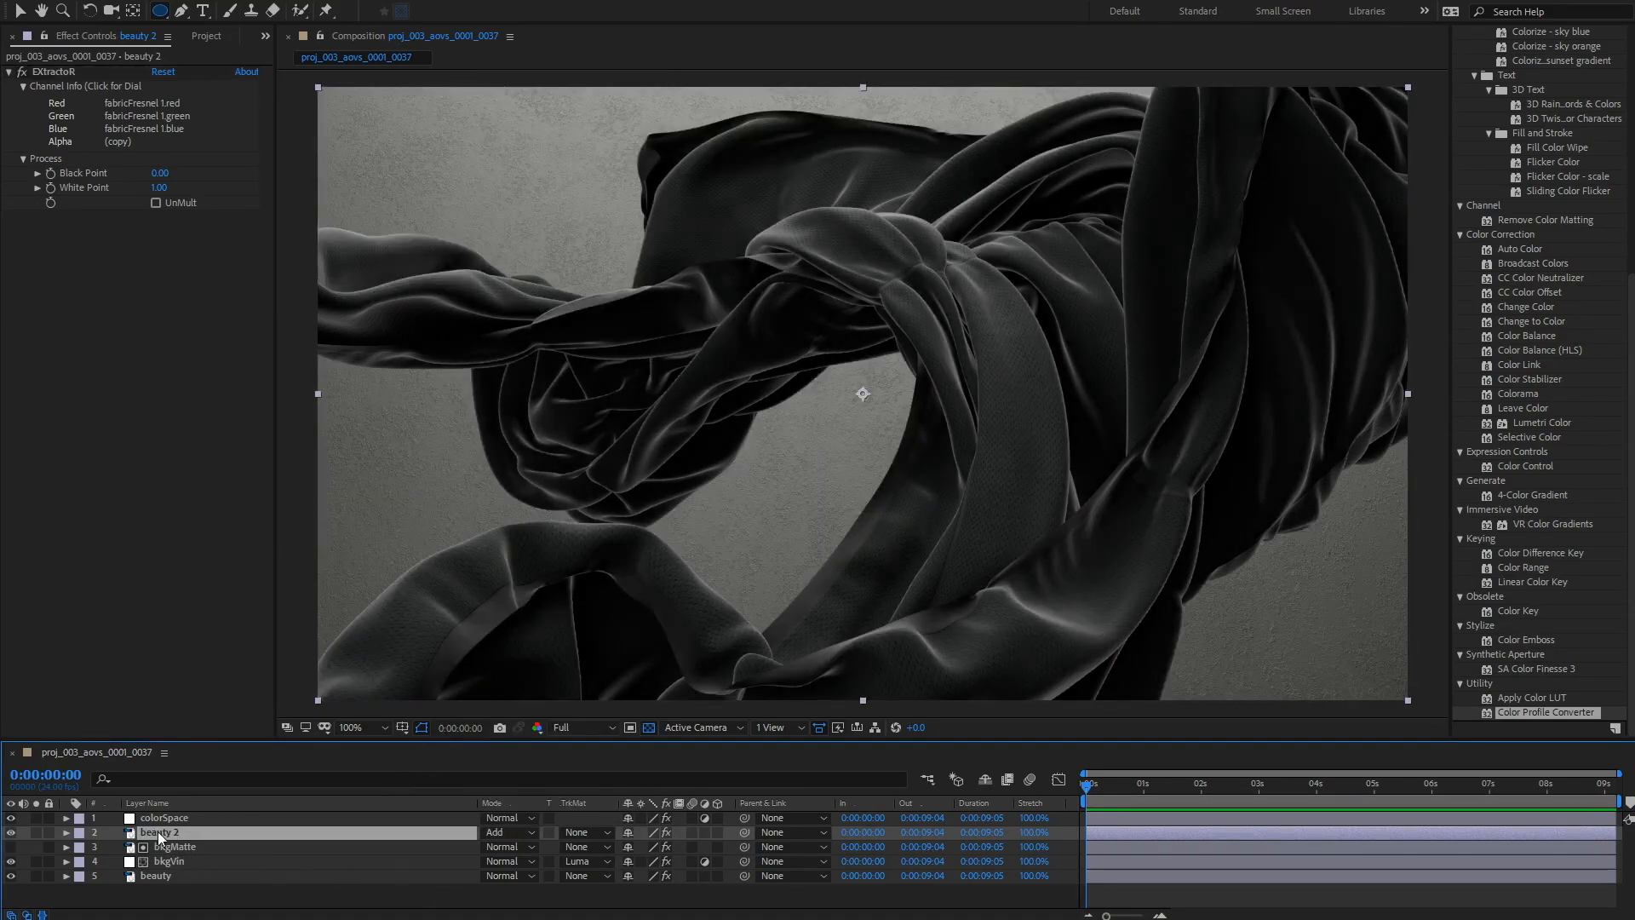
# Step: Apply Curves to beauty 2 and pull the curve's top point down to dim the fresnel pass
pyautogui.click(213, 906)
pyautogui.click(146, 828)
pyautogui.click(182, 3)
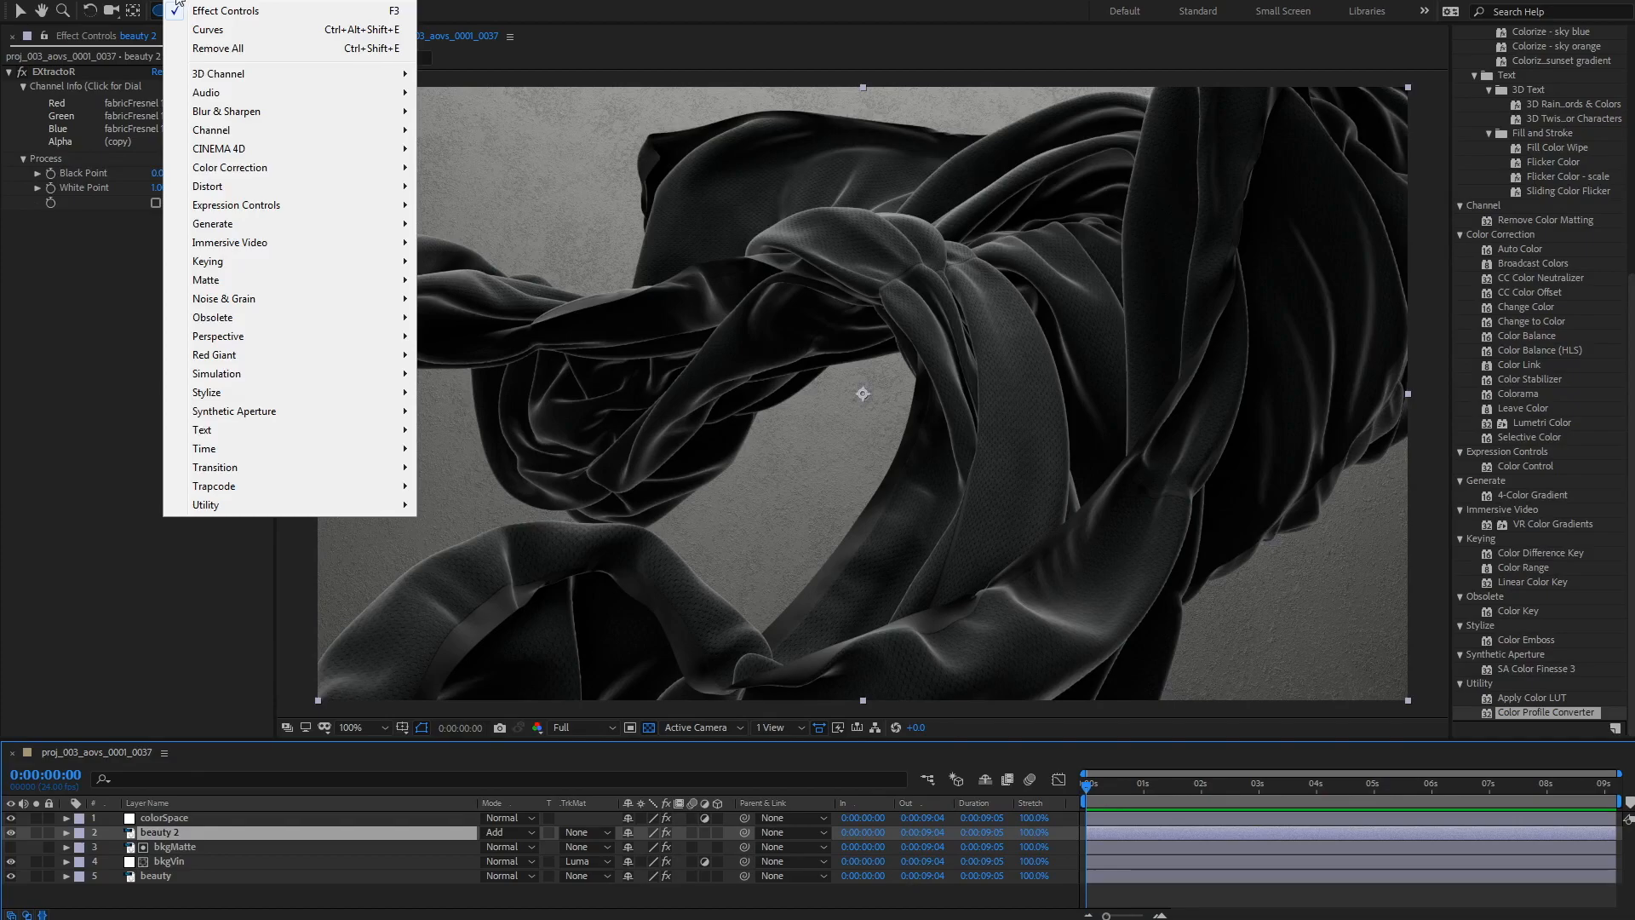
pyautogui.click(218, 38)
pyautogui.press('v')
pyautogui.moveTo(244, 293); pyautogui.dragTo(267, 473)
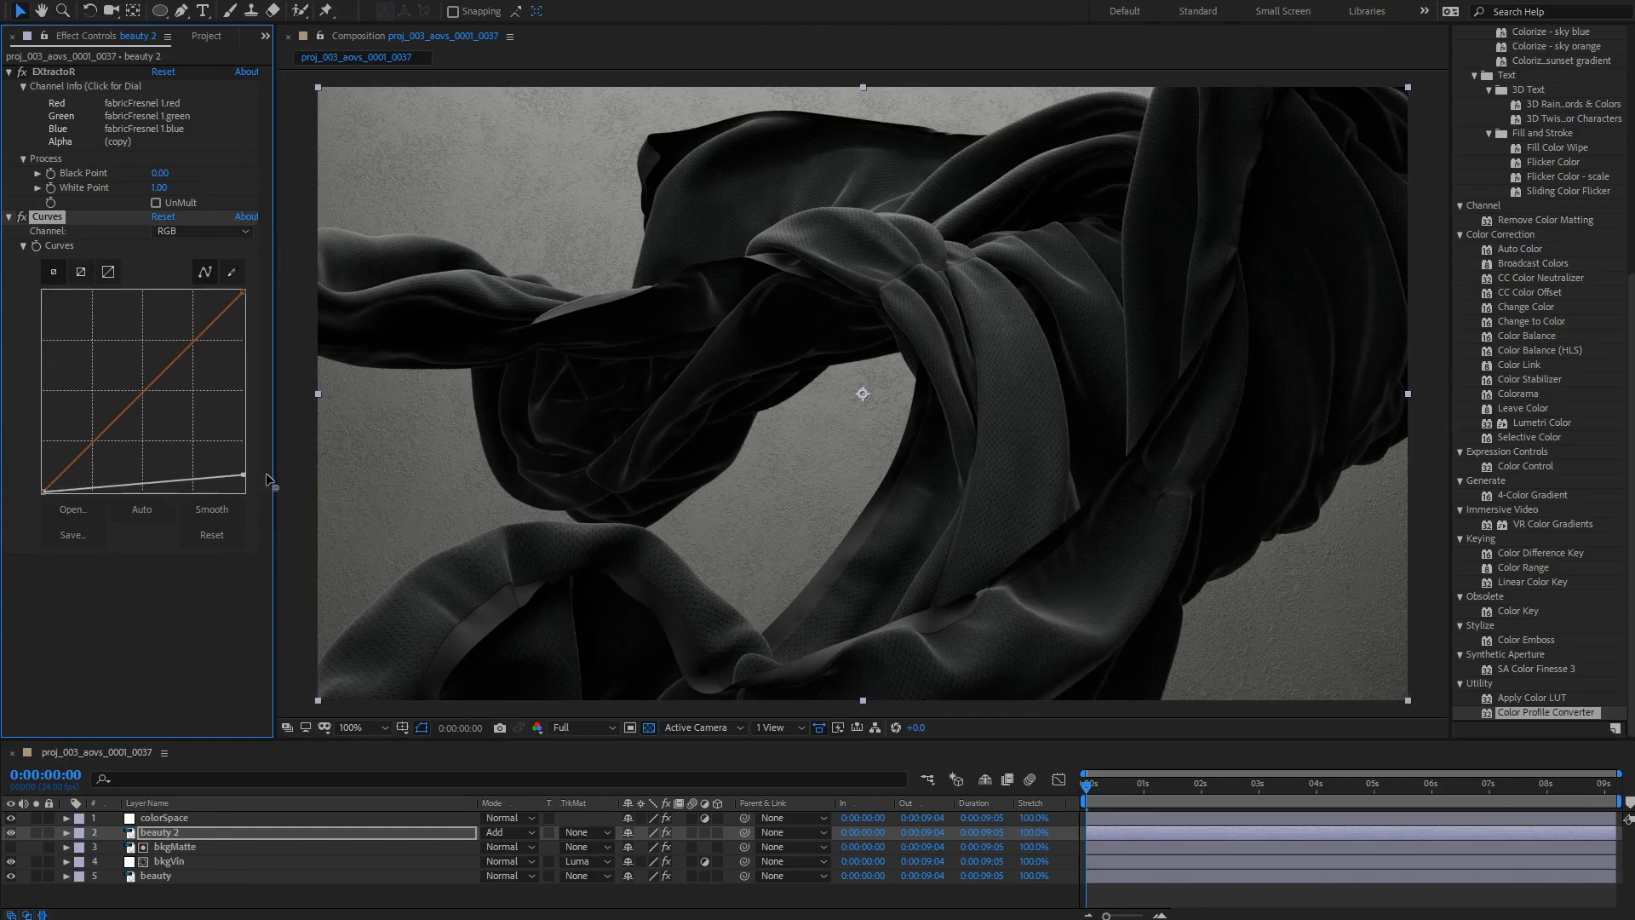
pyautogui.click(333, 894)
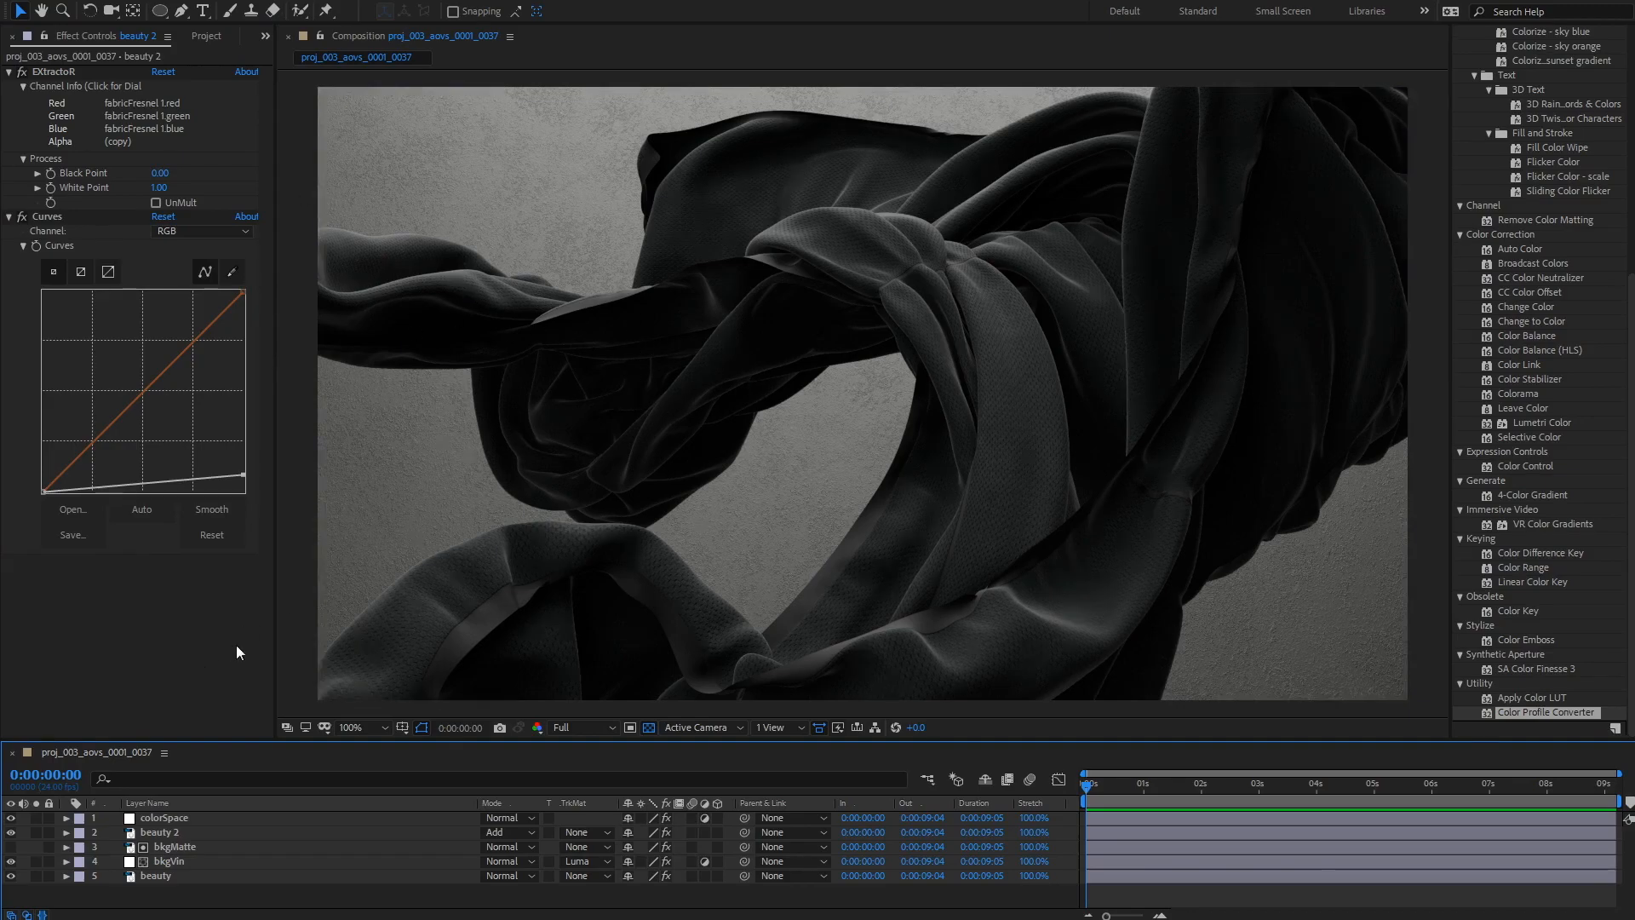
# Step: Duplicate the beauty layer and move the copy above beauty 2
pyautogui.click(161, 875)
pyautogui.hotkey('ctrl', 'd')
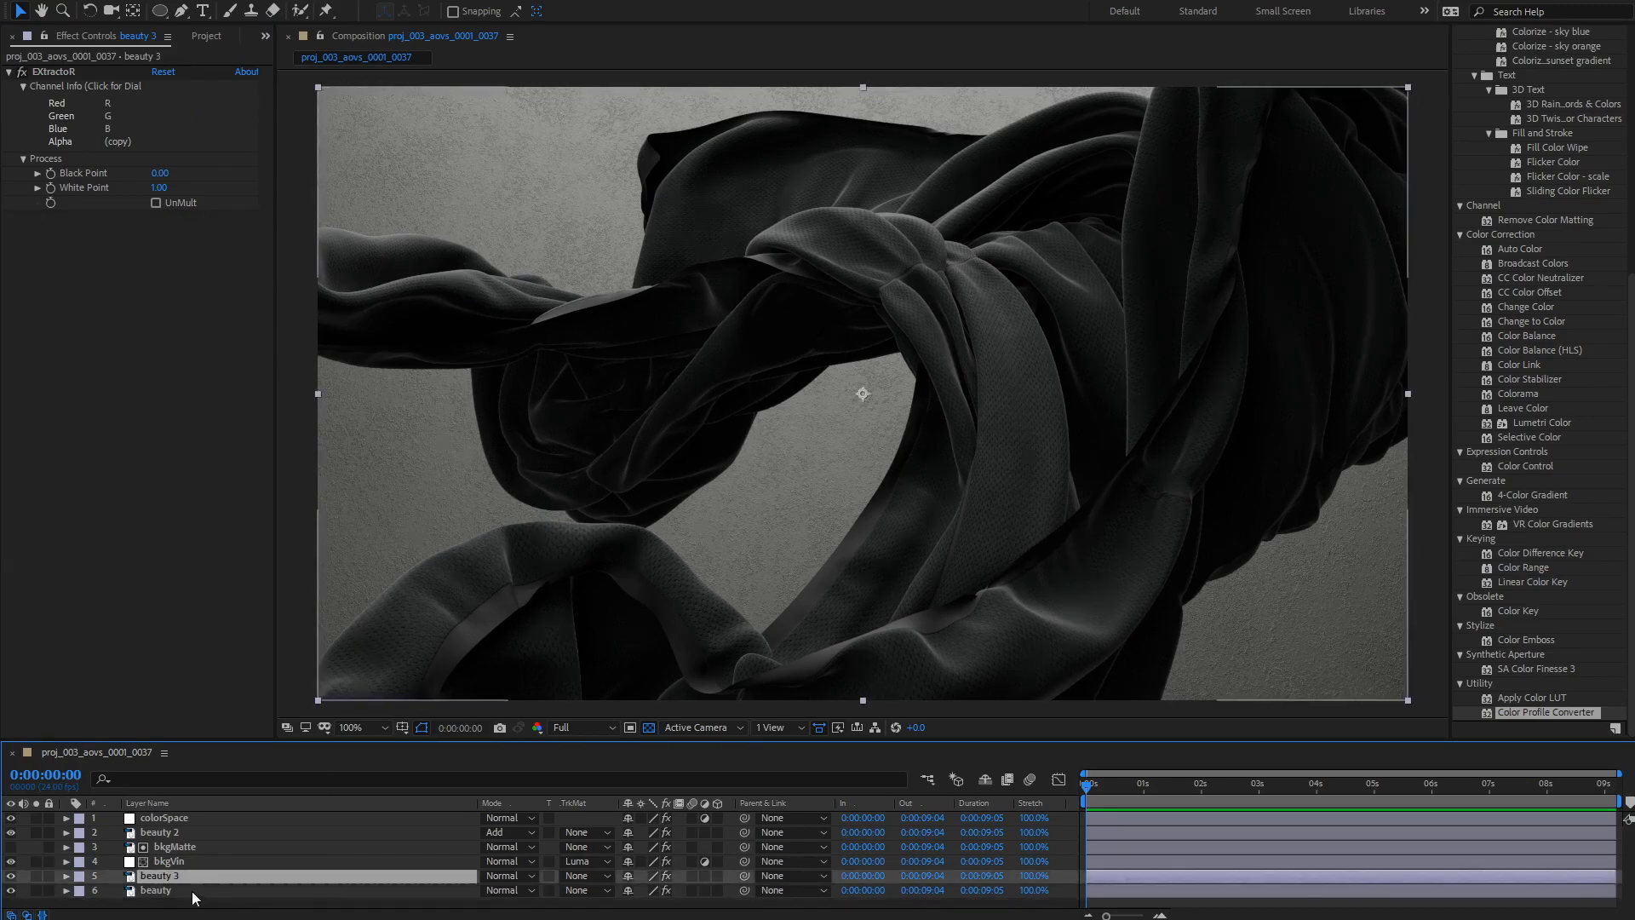
pyautogui.moveTo(170, 875); pyautogui.dragTo(177, 826)
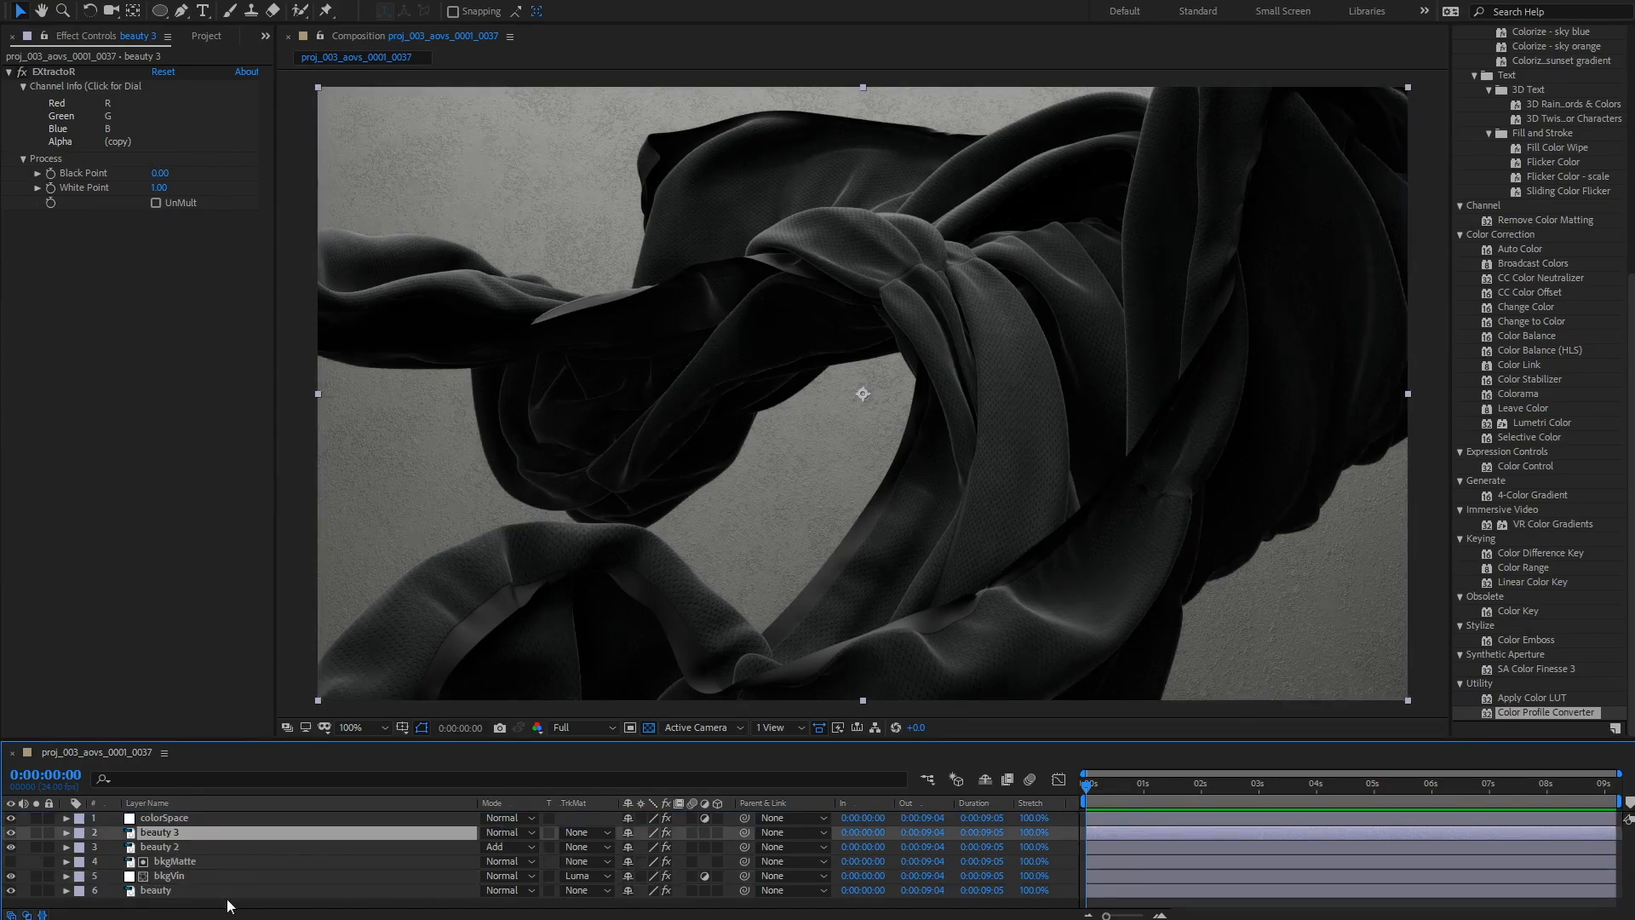
# Step: Rename beauty 2 to addFresnel
pyautogui.click(167, 848)
pyautogui.press('Return')
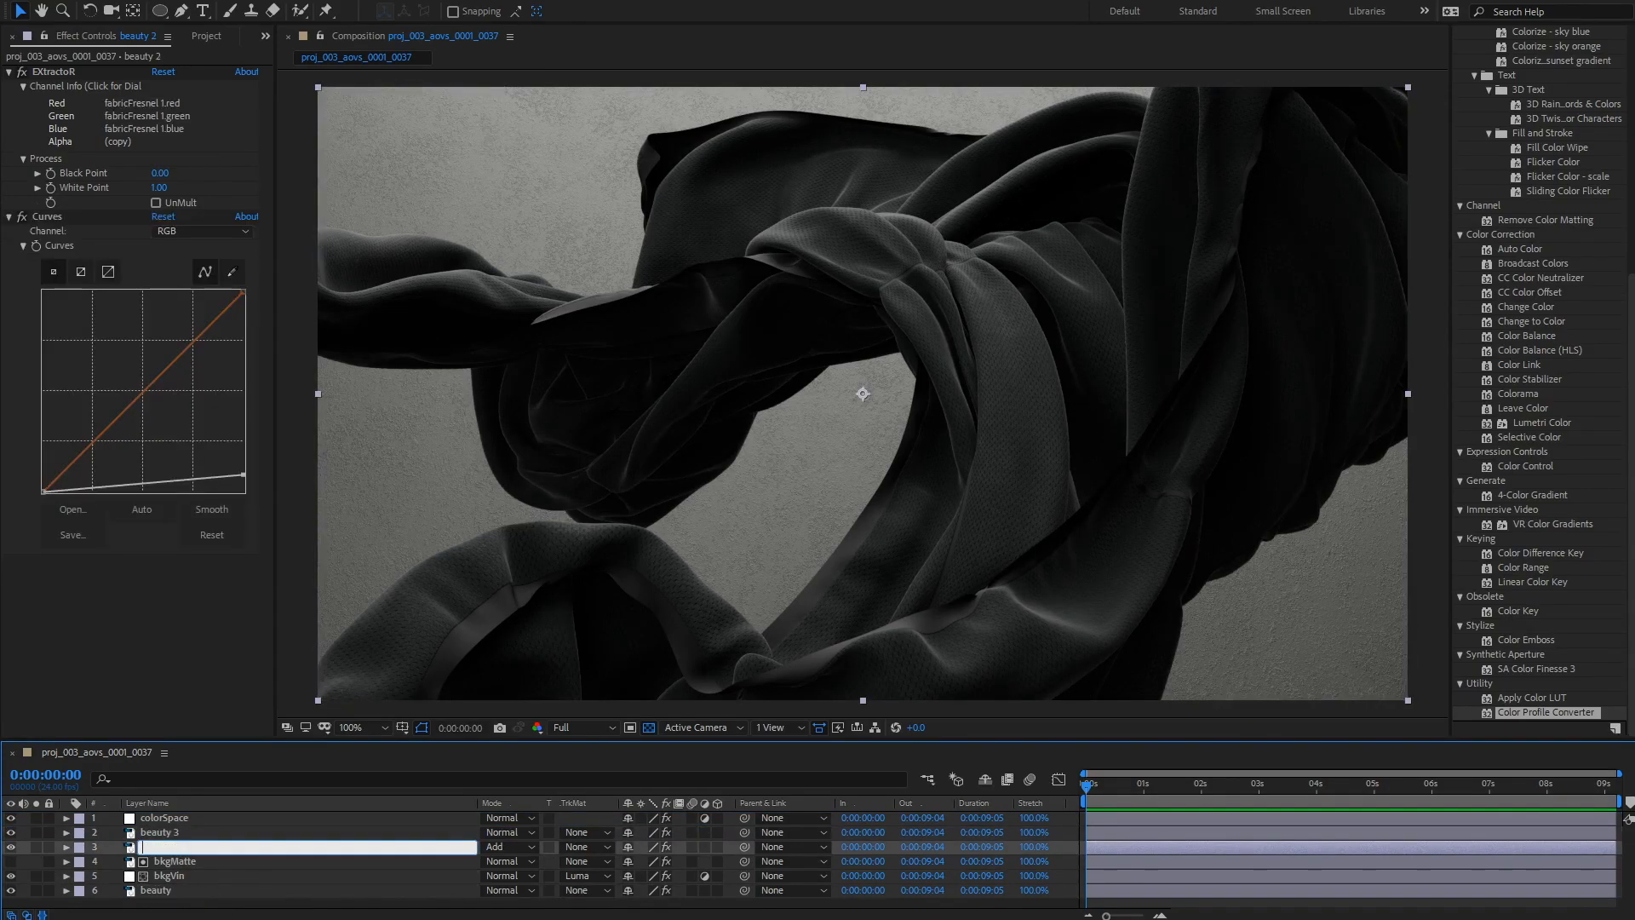
pyautogui.write('addFresnel')
pyautogui.press('Return')
# Step: Set beauty 3's EXtractoR layer to Beauty_leftFill
pyautogui.click(156, 833)
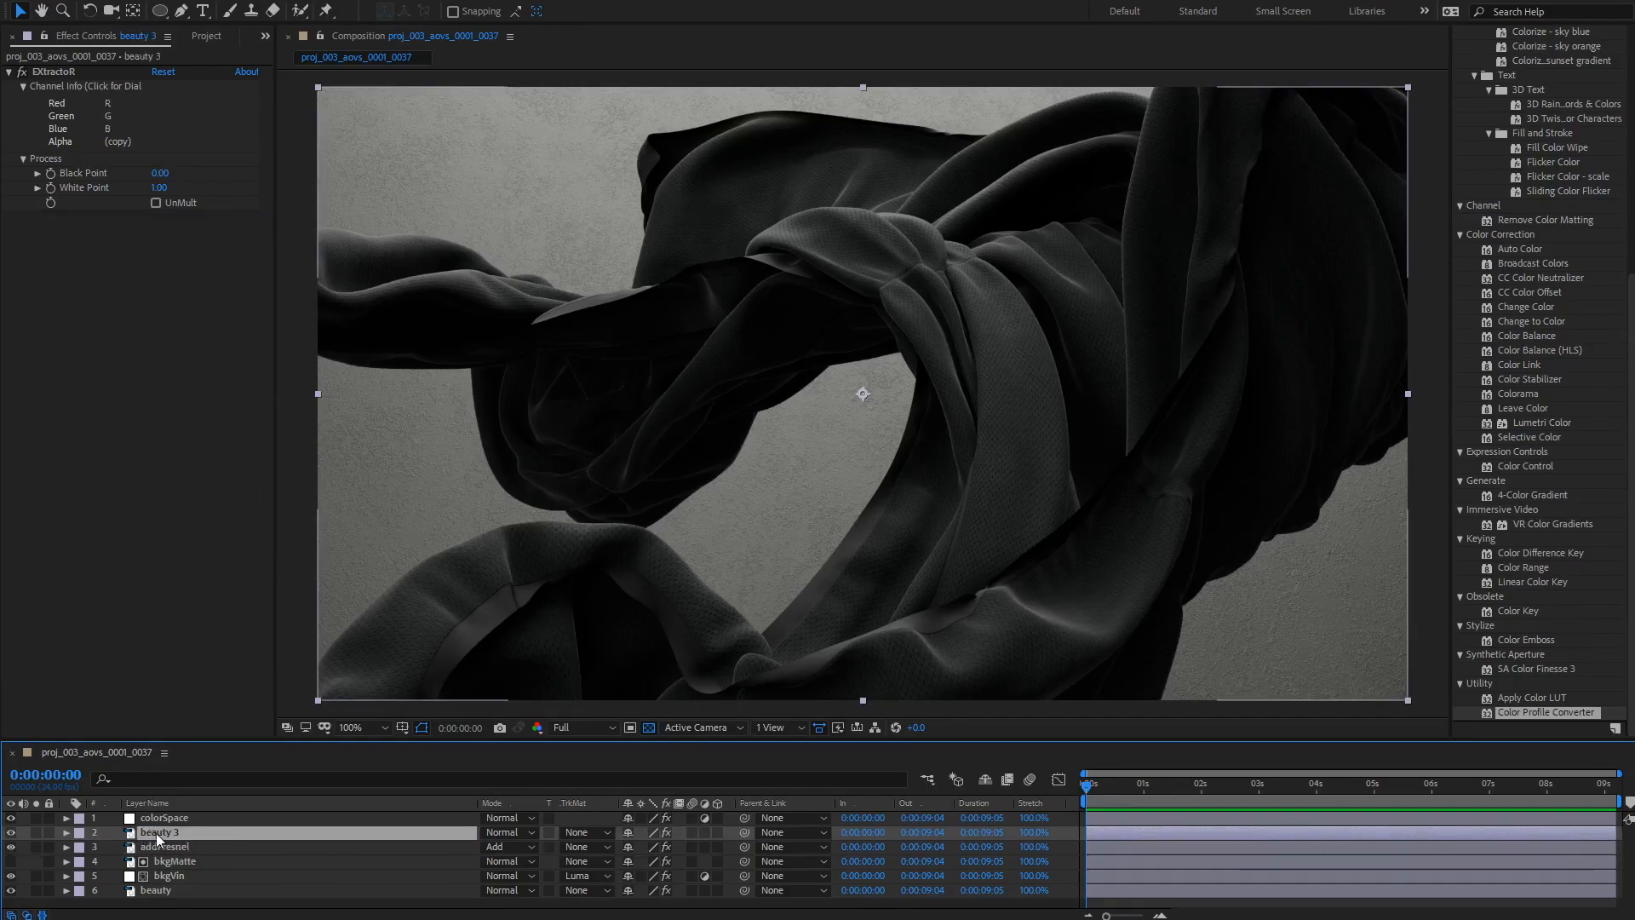
pyautogui.click(111, 123)
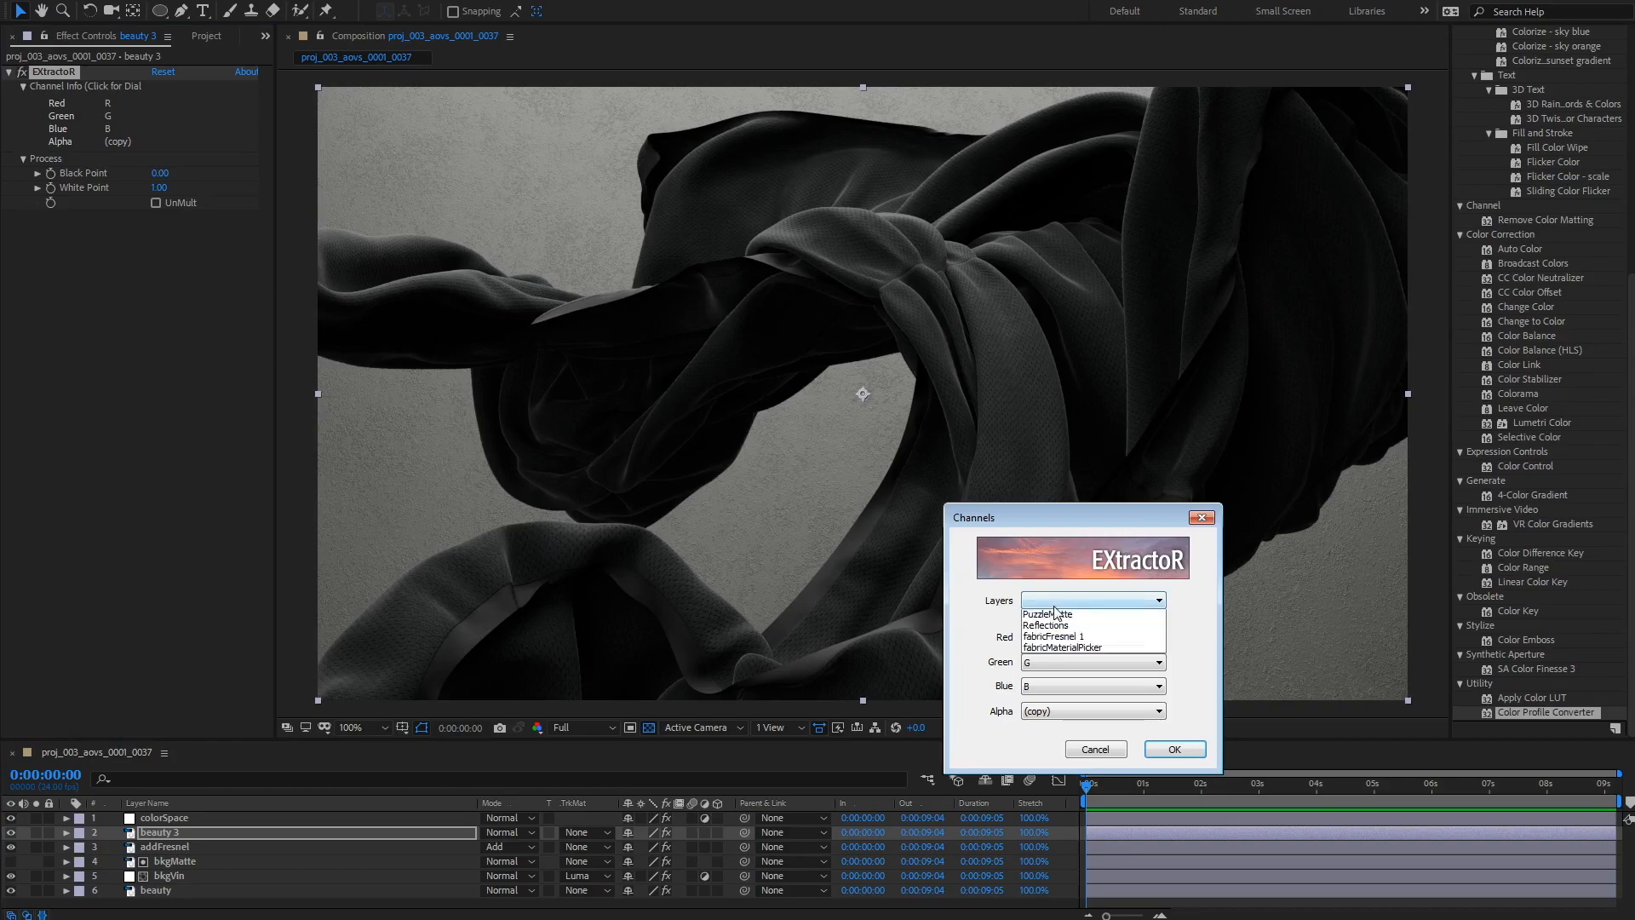
pyautogui.click(1141, 600)
pyautogui.click(1098, 638)
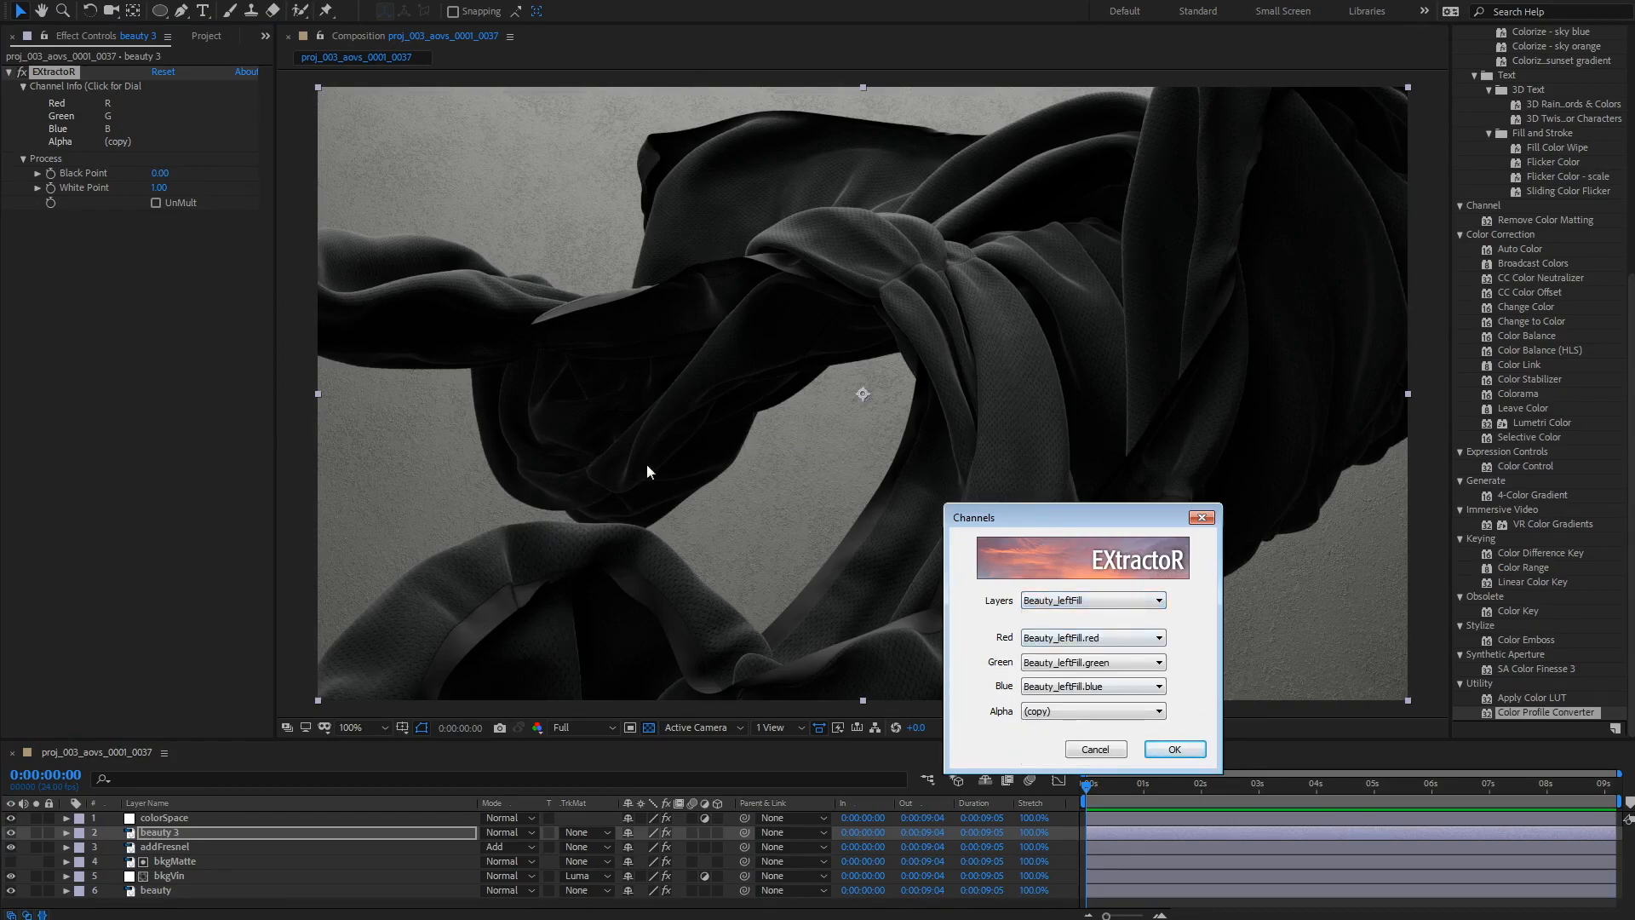
pyautogui.click(1171, 749)
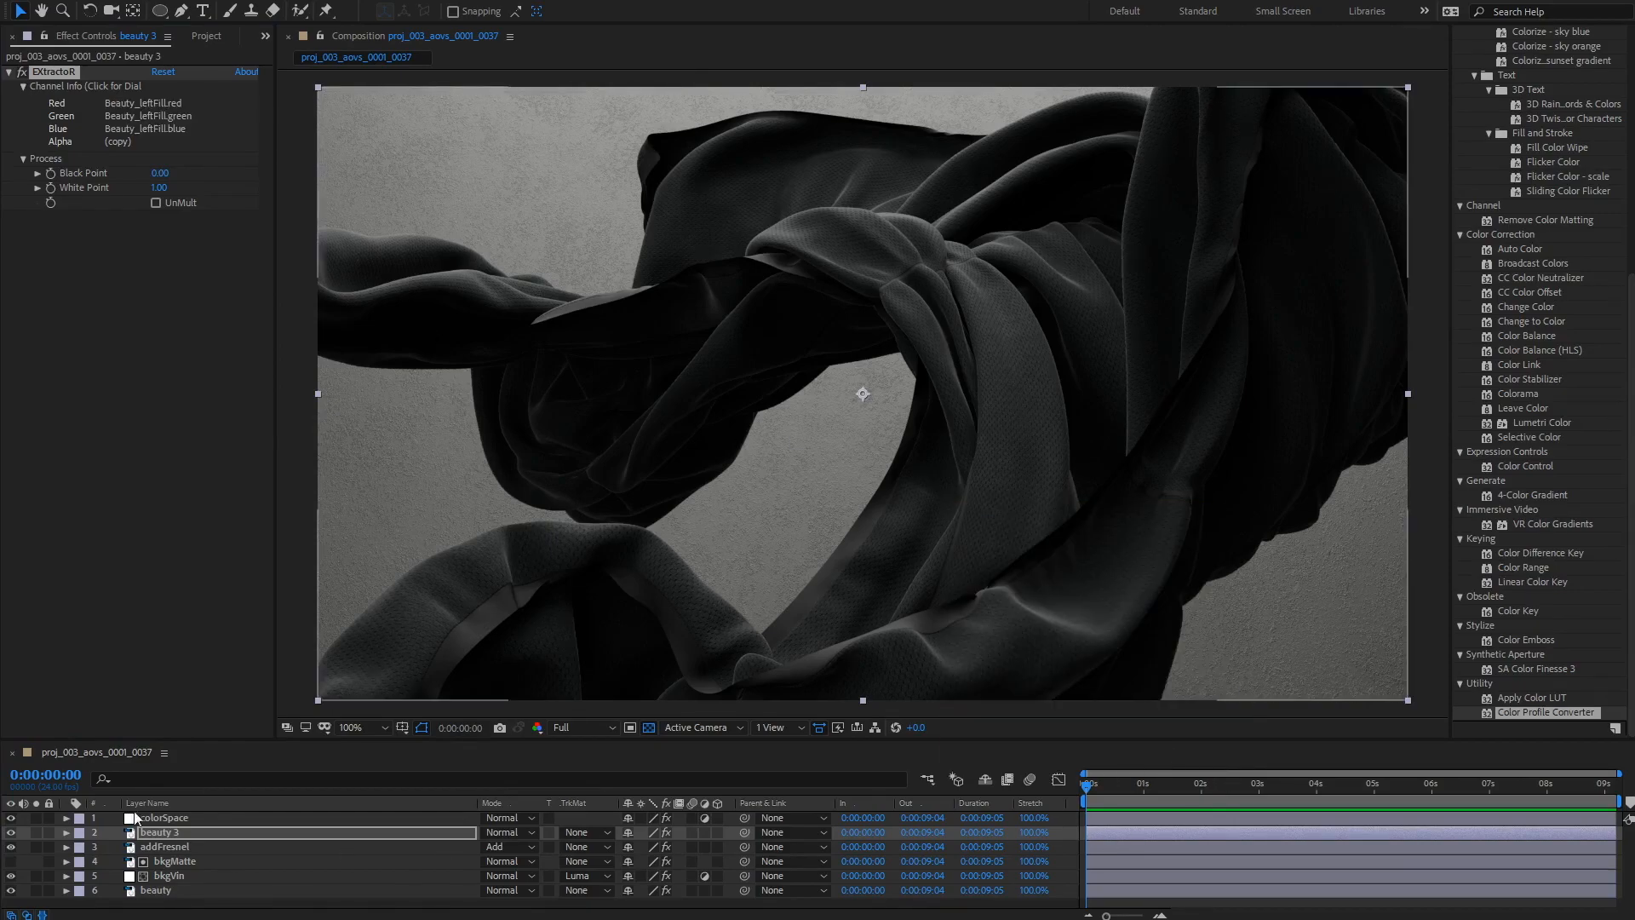
# Step: Set beauty 3's blending mode to Add
pyautogui.click(507, 832)
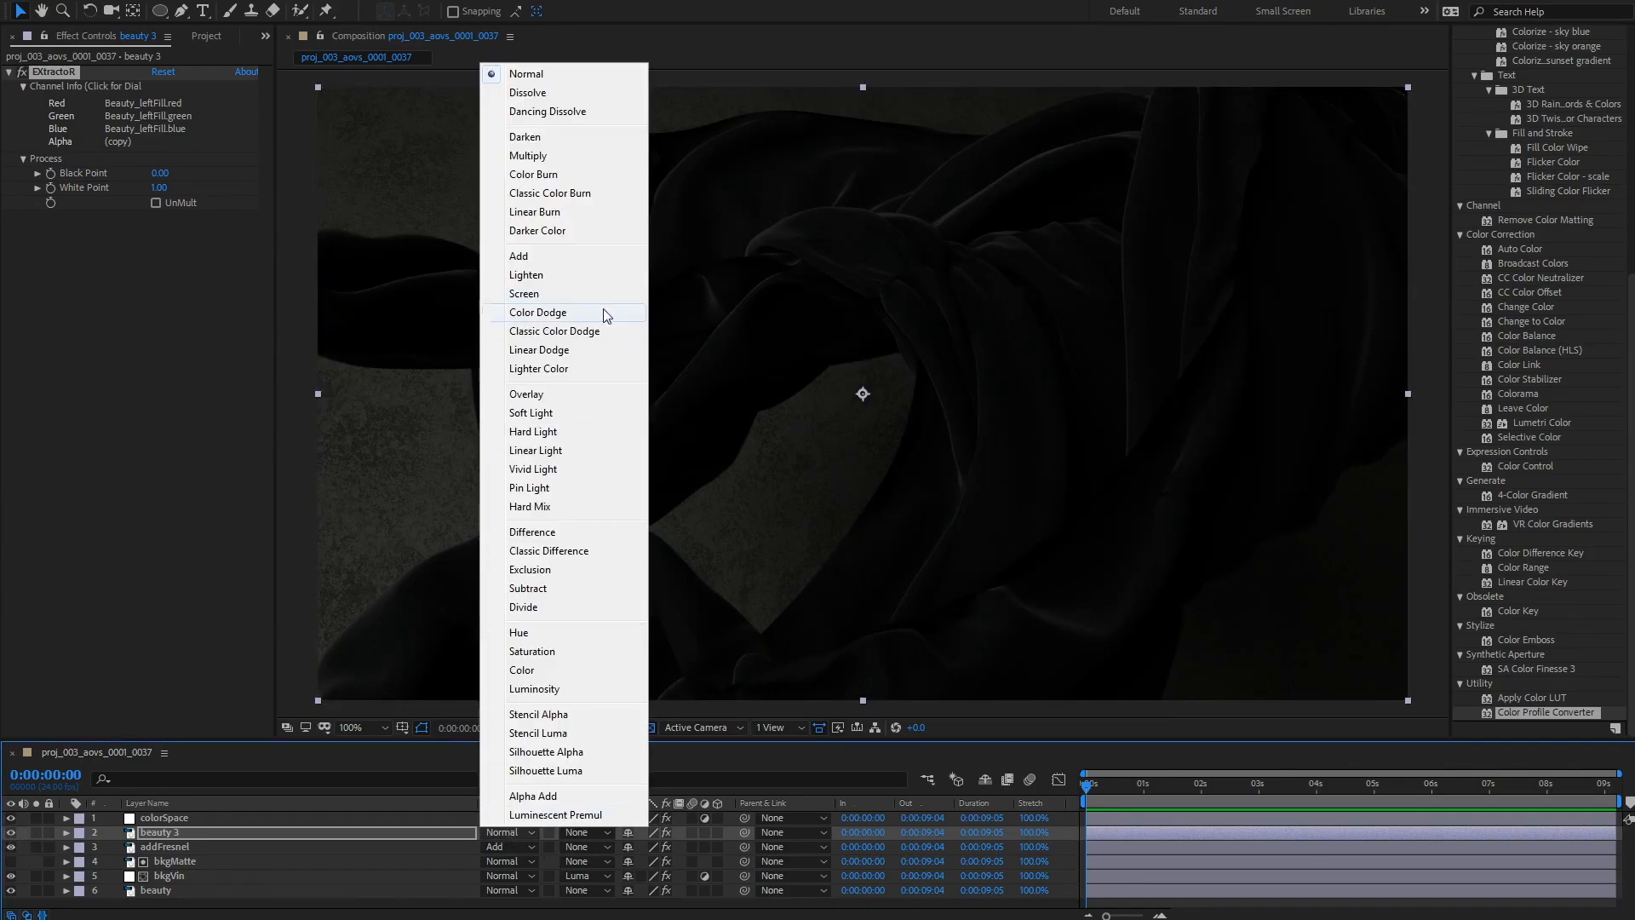
pyautogui.click(575, 274)
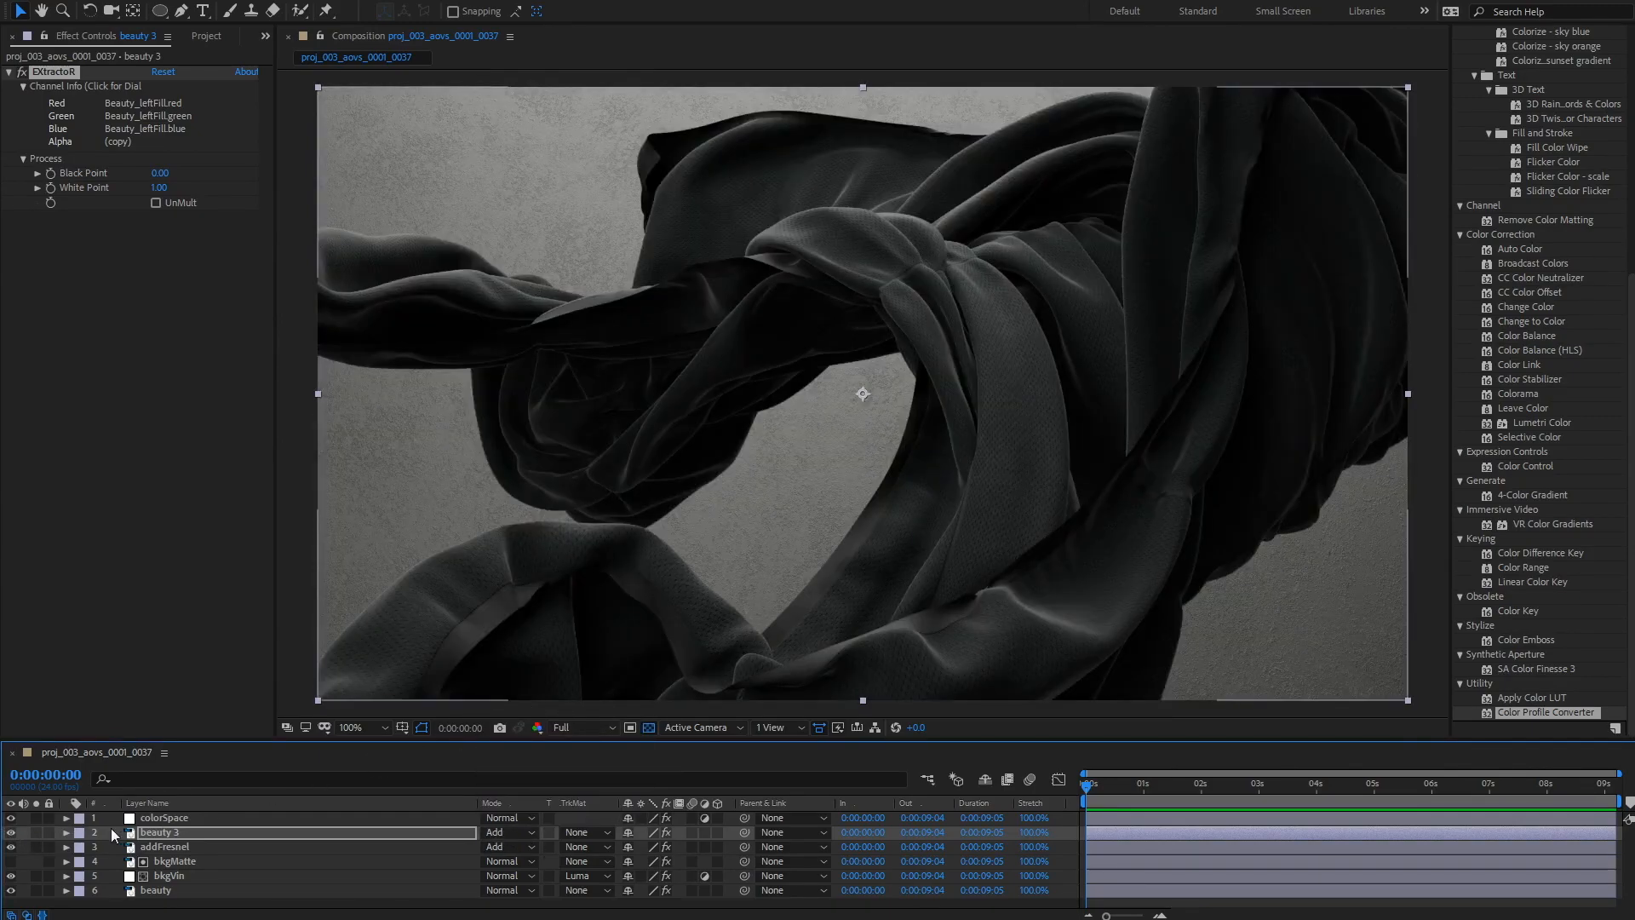
# Step: Toggle beauty 3's visibility on and off to compare the left fill pass
pyautogui.click(11, 832)
pyautogui.click(11, 832)
pyautogui.click(11, 832)
pyautogui.click(11, 832)
pyautogui.click(11, 833)
pyautogui.click(11, 833)
pyautogui.click(11, 833)
pyautogui.click(11, 832)
pyautogui.click(11, 832)
pyautogui.click(11, 833)
pyautogui.click(11, 832)
pyautogui.click(11, 833)
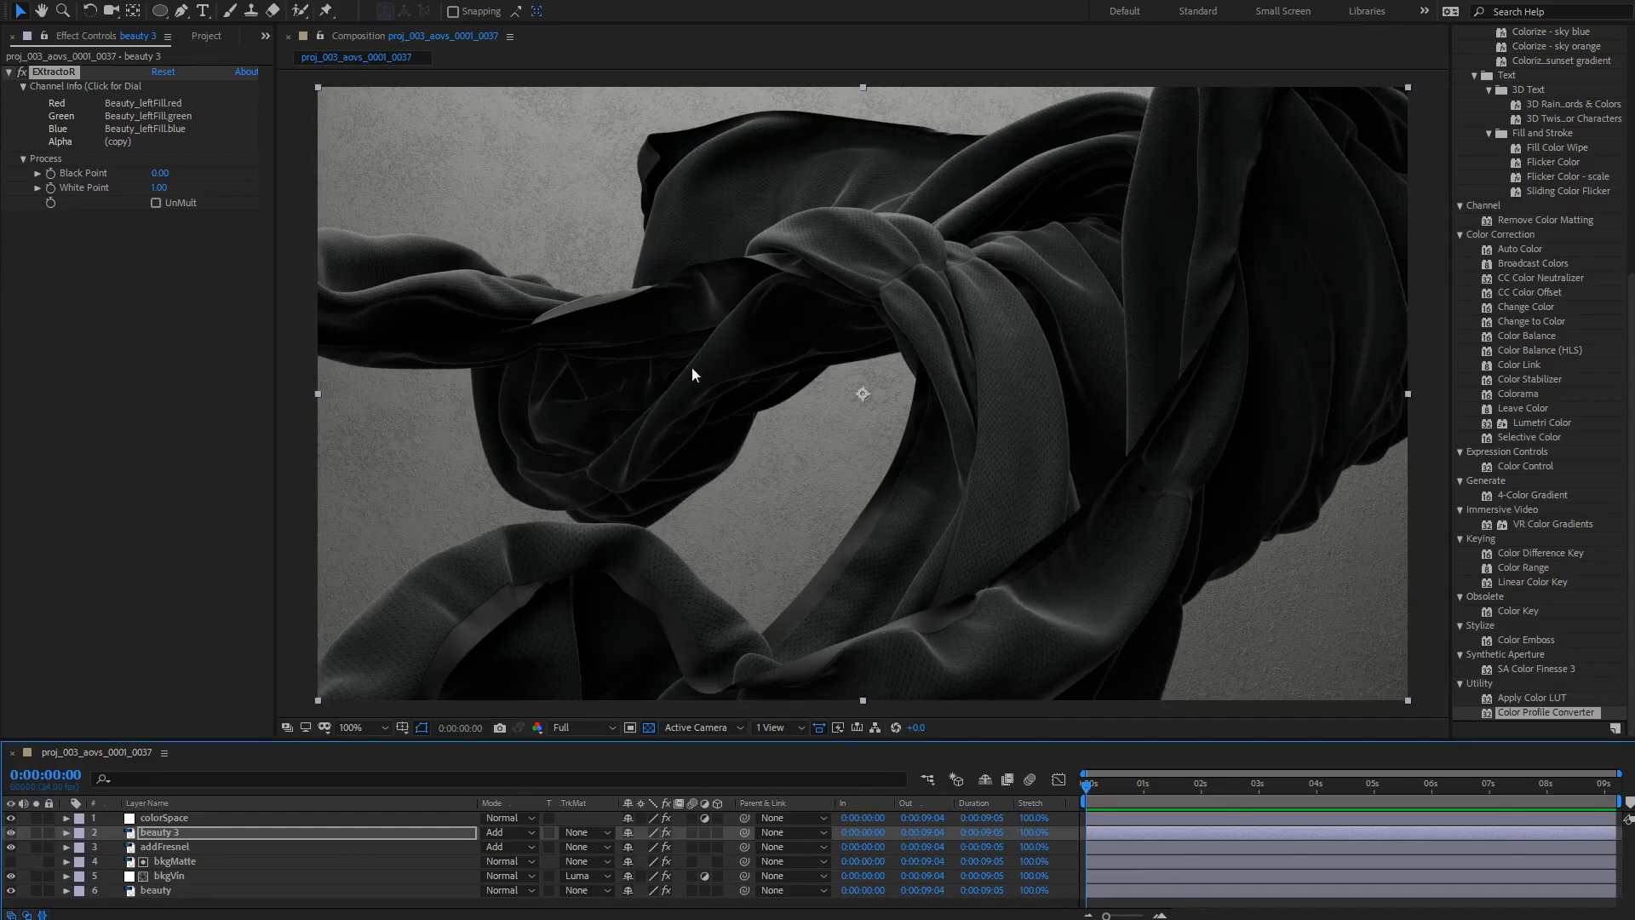
# Step: Draw an elliptical mask on beauty 3 over the left part of the cloth, about 240 by 170 pixels
pyautogui.click(159, 10)
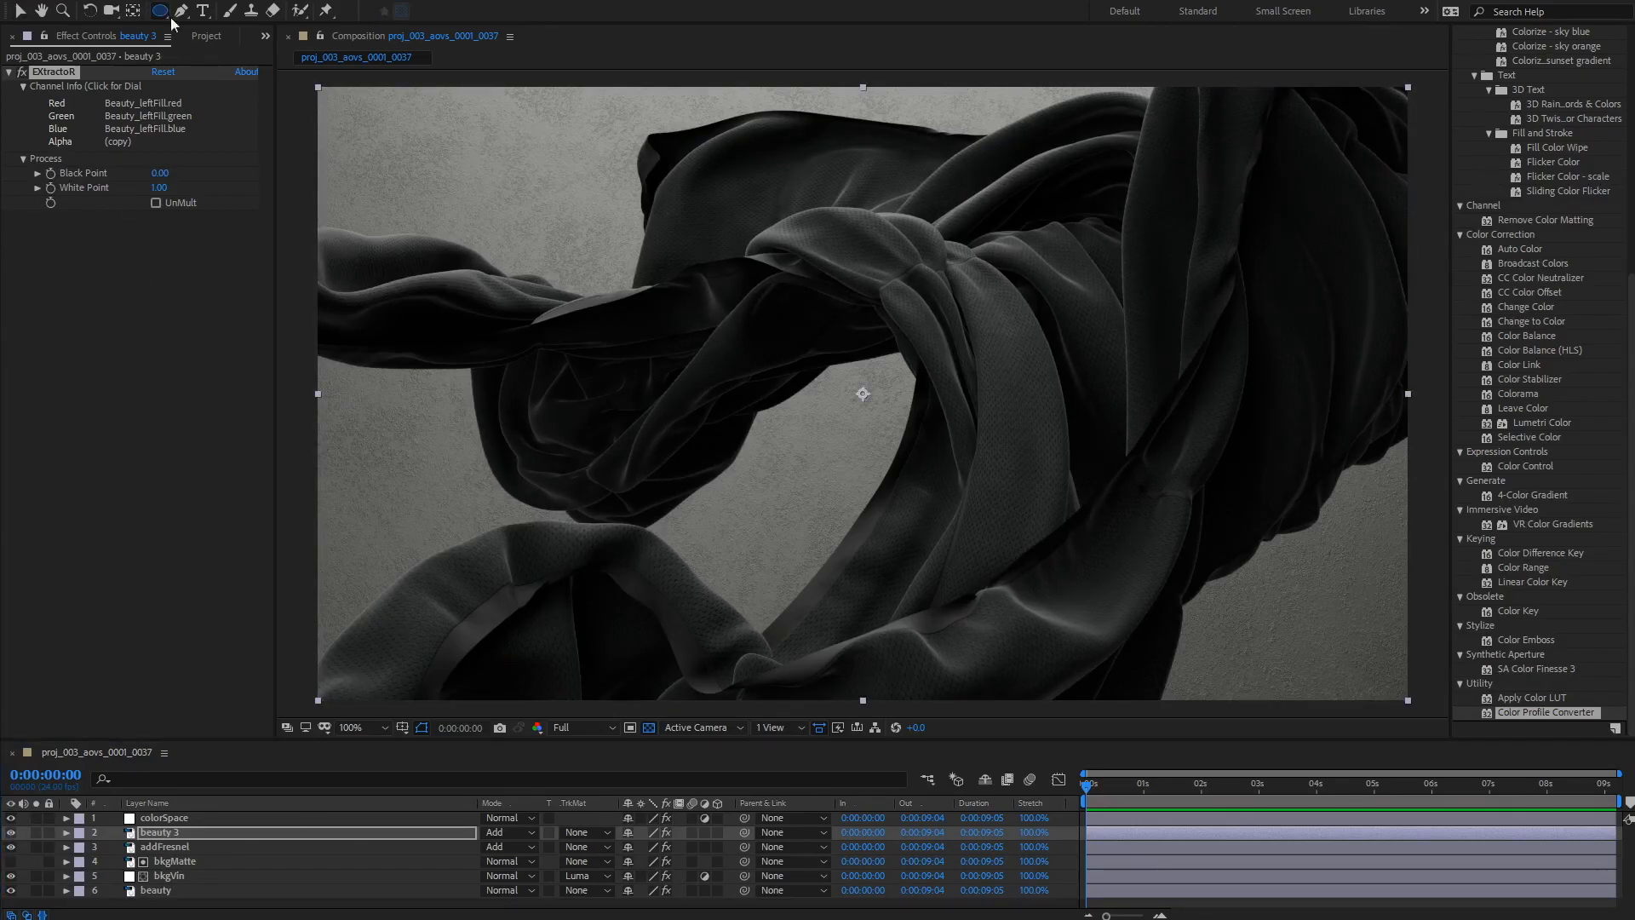
pyautogui.moveTo(437, 283); pyautogui.dragTo(824, 552)
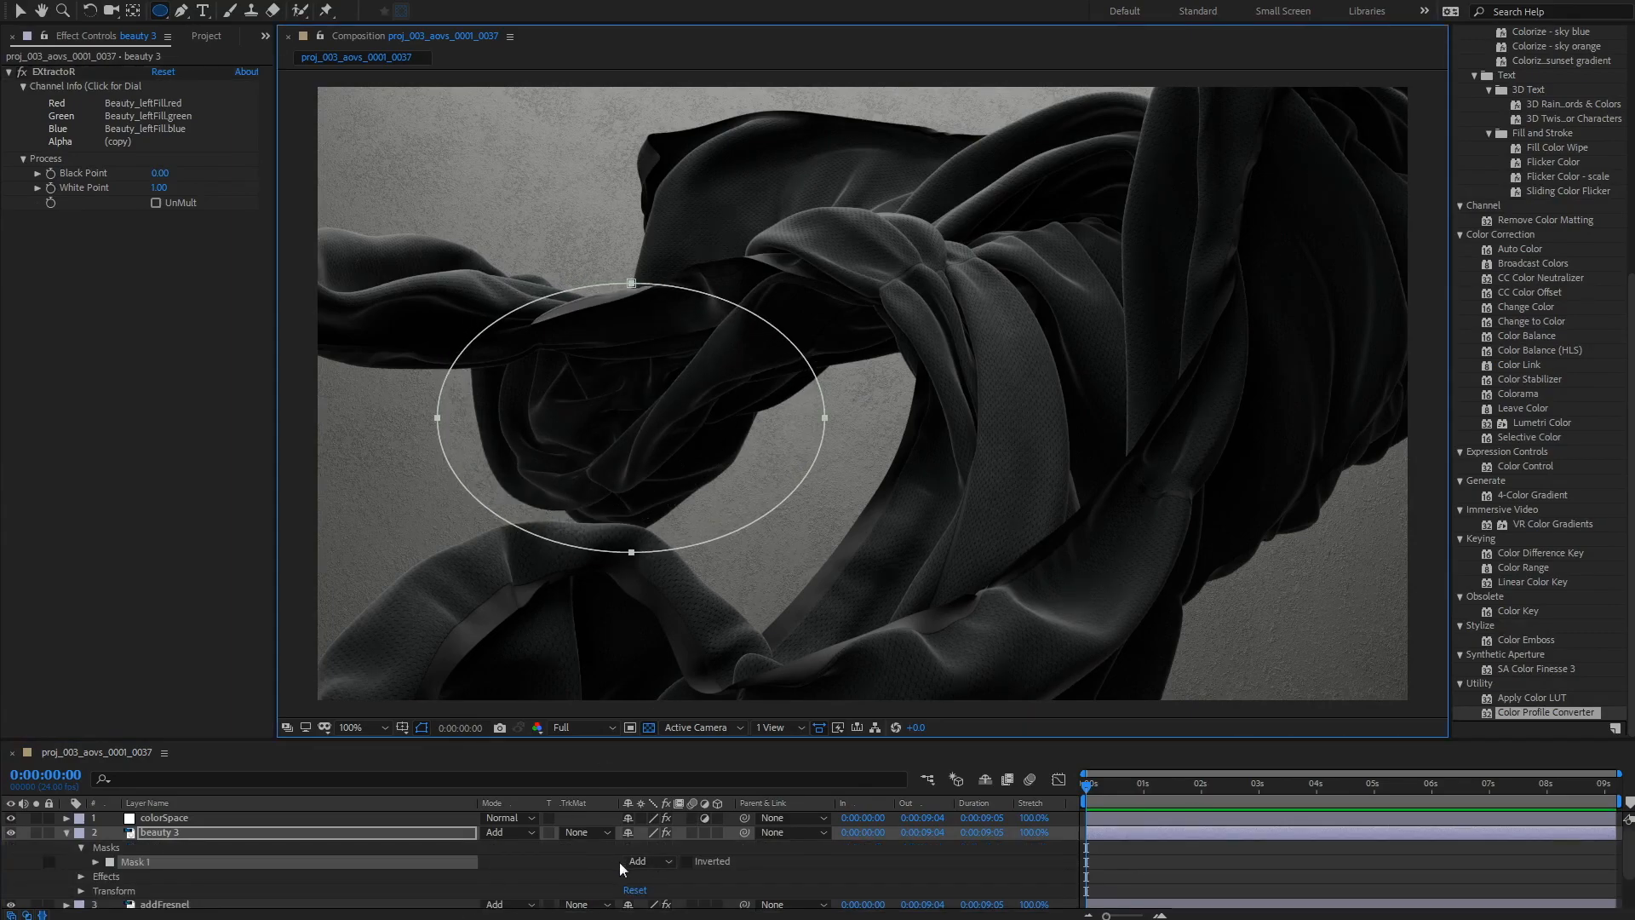
# Step: Set the mask feather on beauty 3 to 293 pixels
pyautogui.press('f')
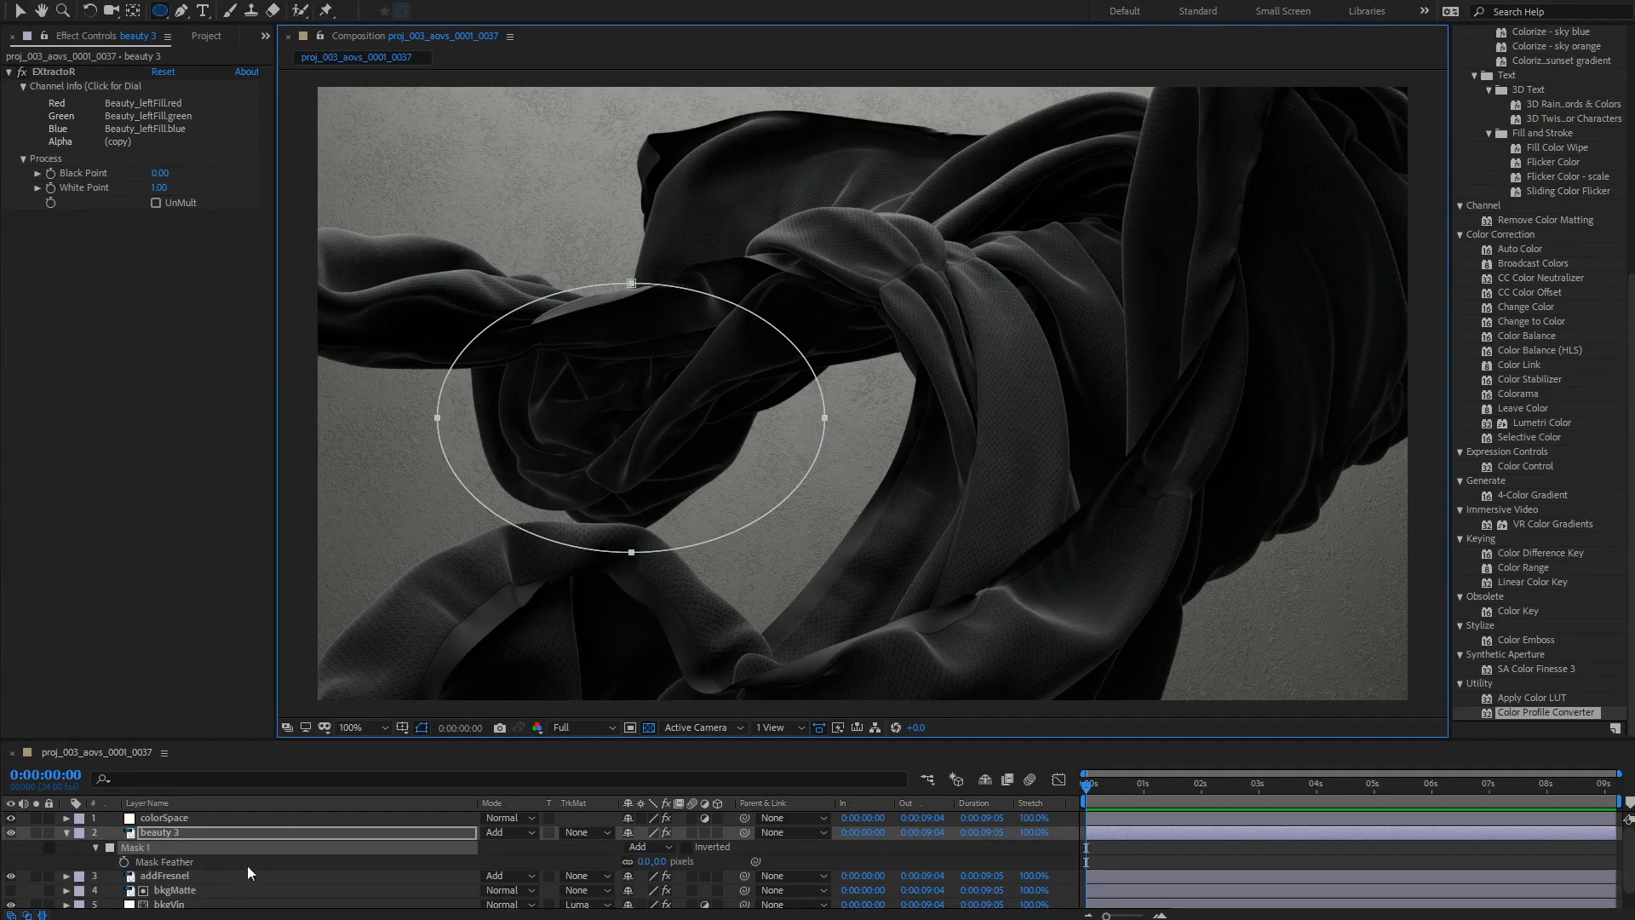
pyautogui.moveTo(660, 861); pyautogui.dragTo(908, 860)
# Step: Rename beauty 3 to addLeftFill
pyautogui.click(154, 833)
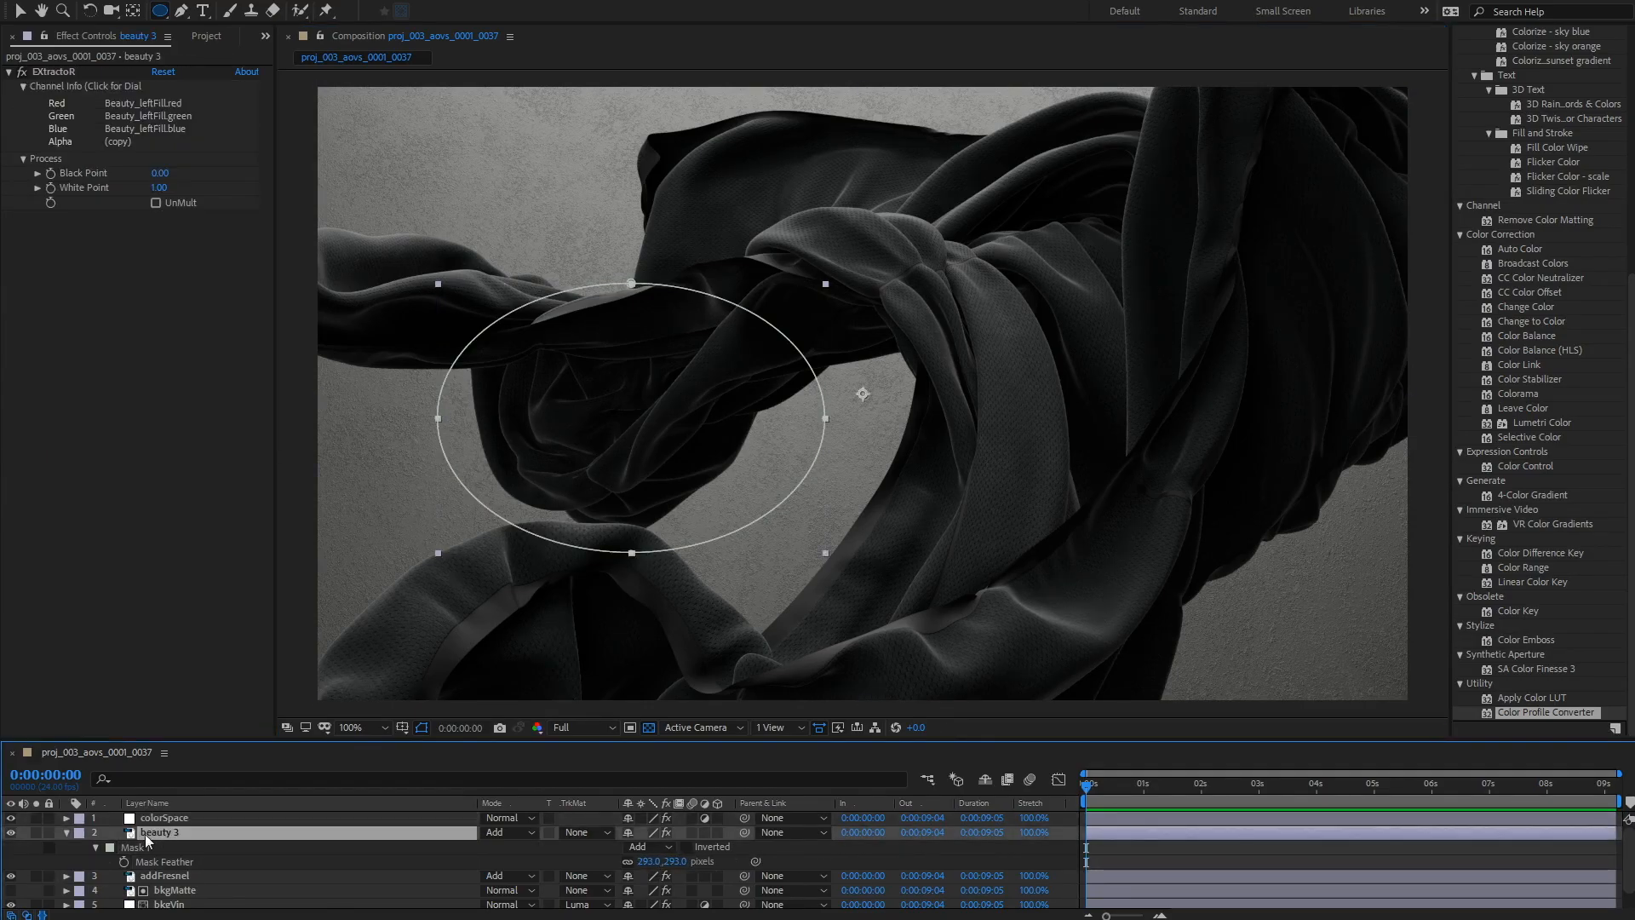
pyautogui.click(66, 832)
pyautogui.press('Return')
pyautogui.write('add')
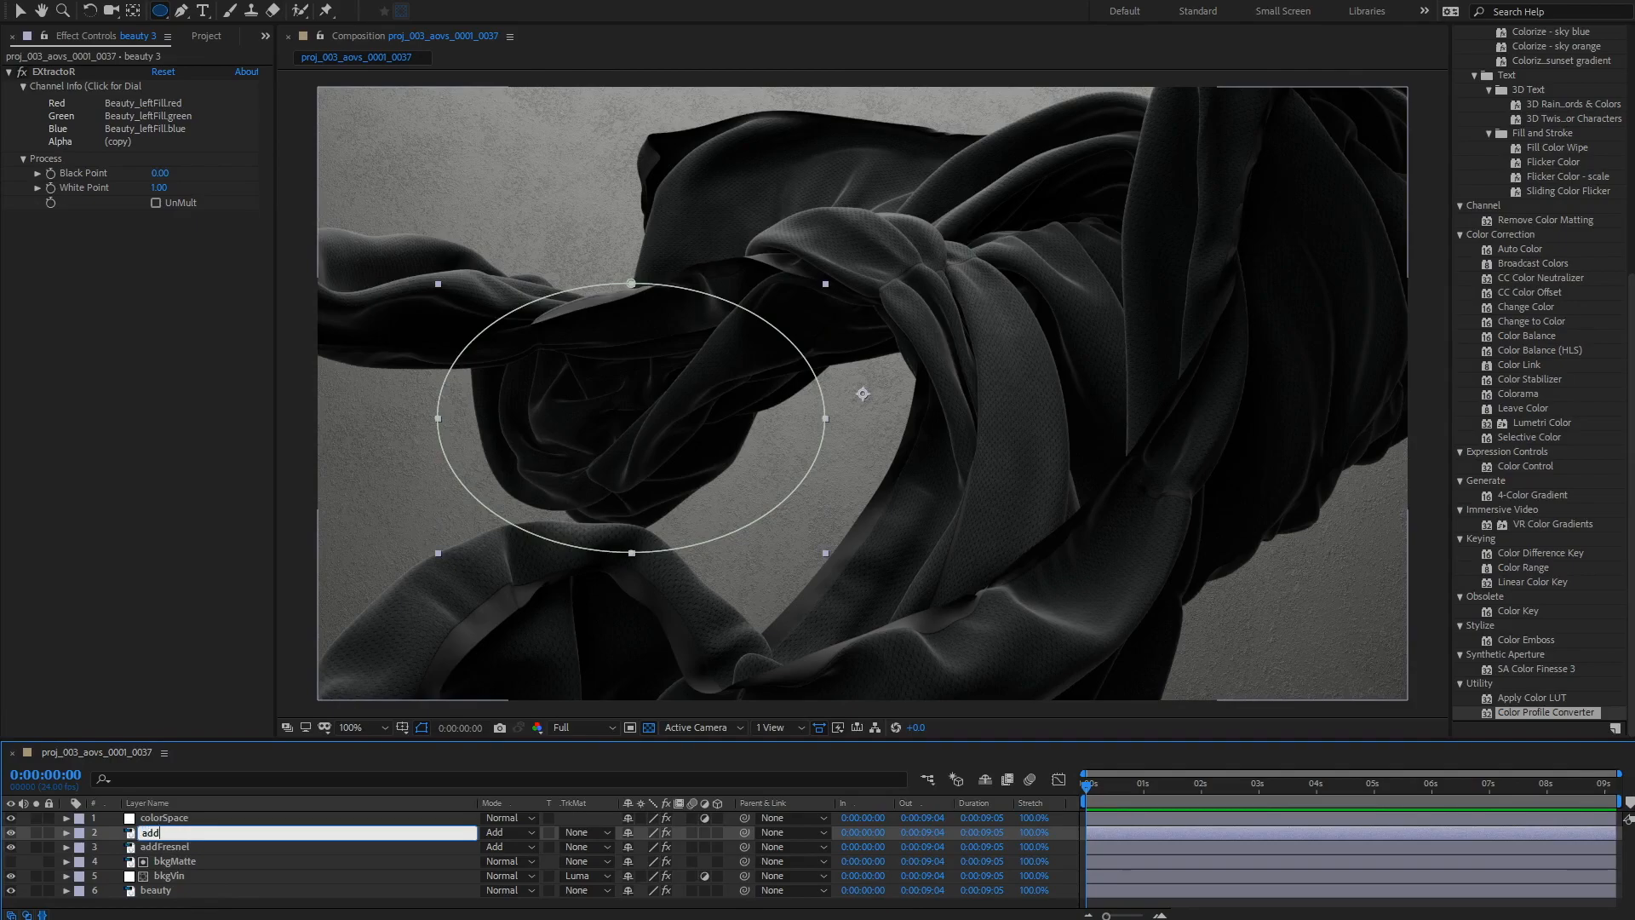
pyautogui.write('LeftFill')
pyautogui.press('Return')
# Step: Set addLeftFill's opacity to 80%
pyautogui.press('t')
pyautogui.moveTo(643, 849); pyautogui.dragTo(607, 853)
pyautogui.moveTo(721, 878); pyautogui.dragTo(628, 879)
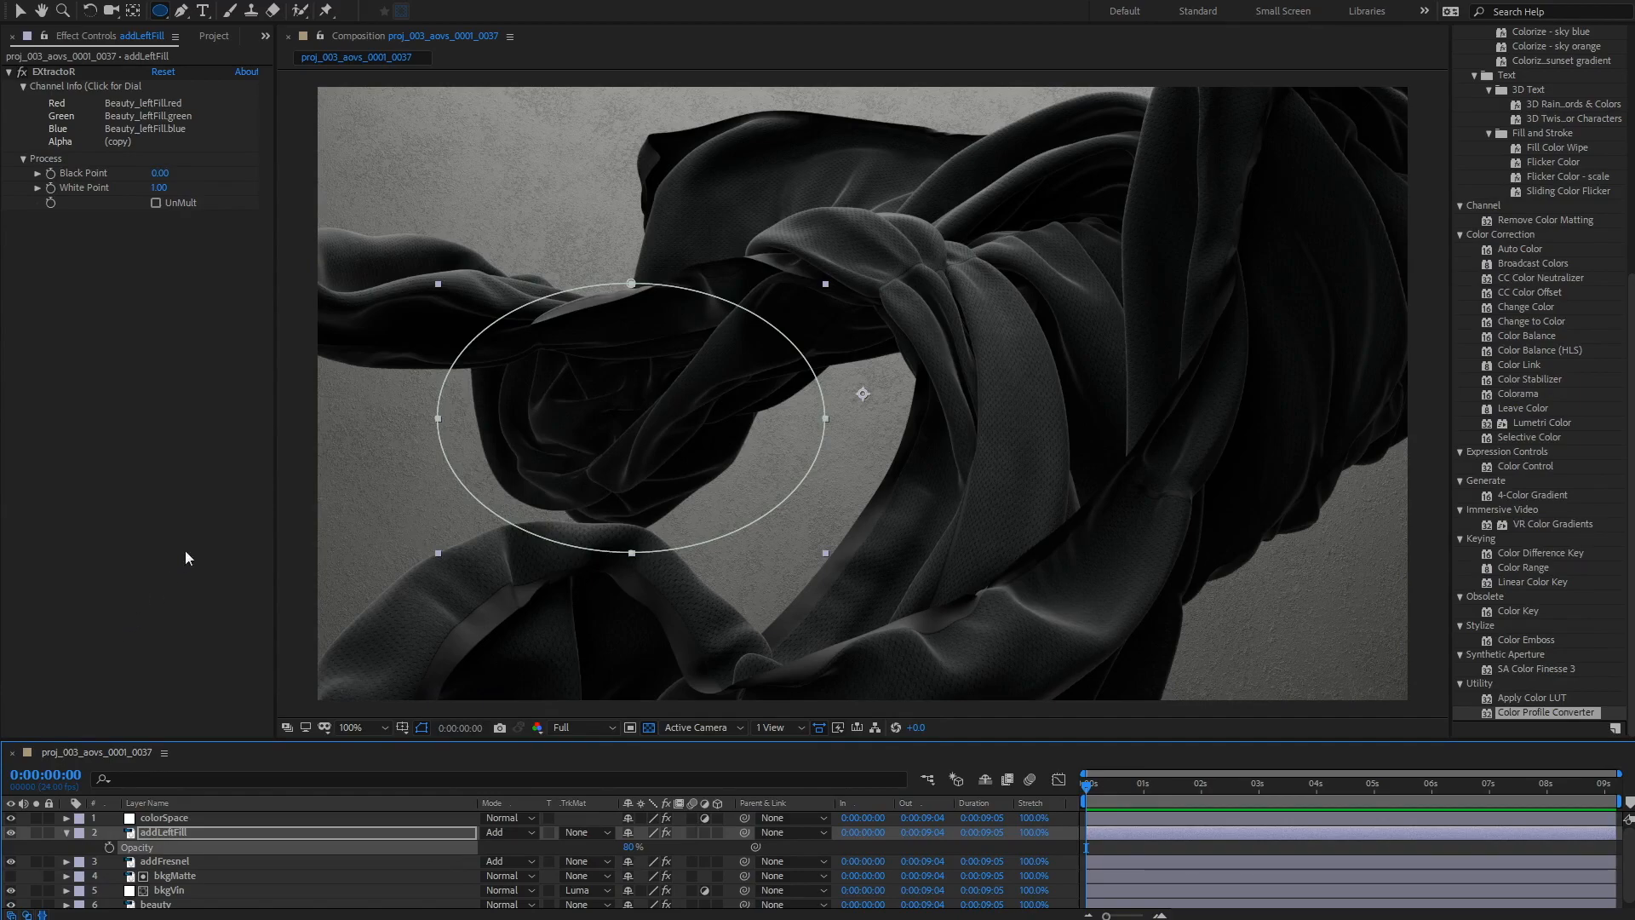
pyautogui.click(410, 800)
pyautogui.click(1334, 848)
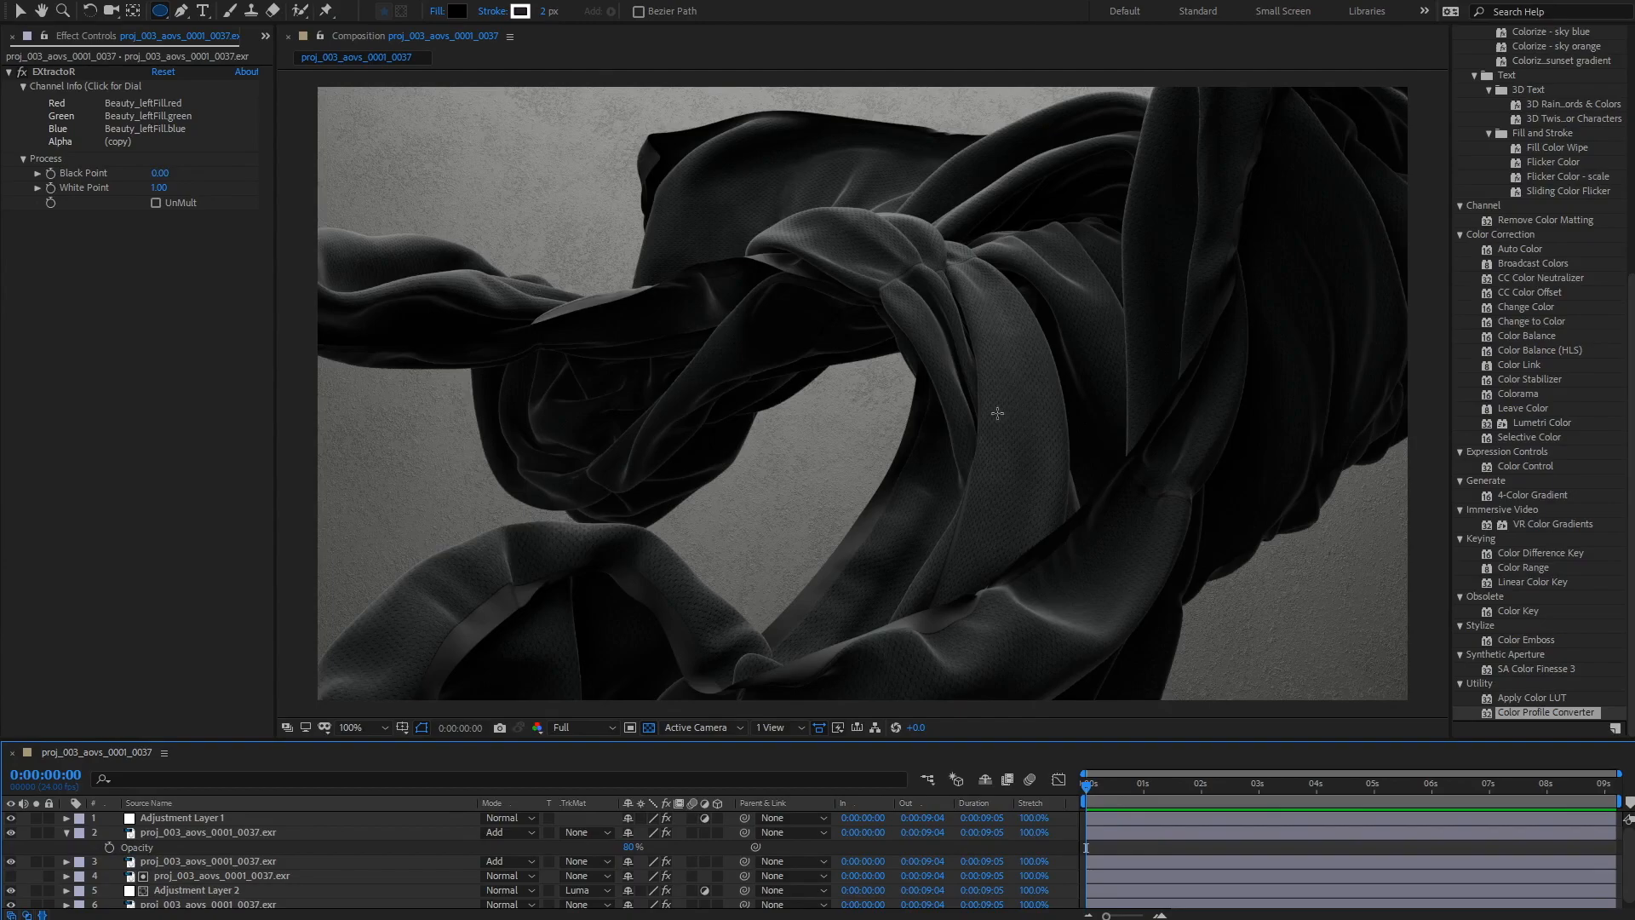
pyautogui.click(98, 332)
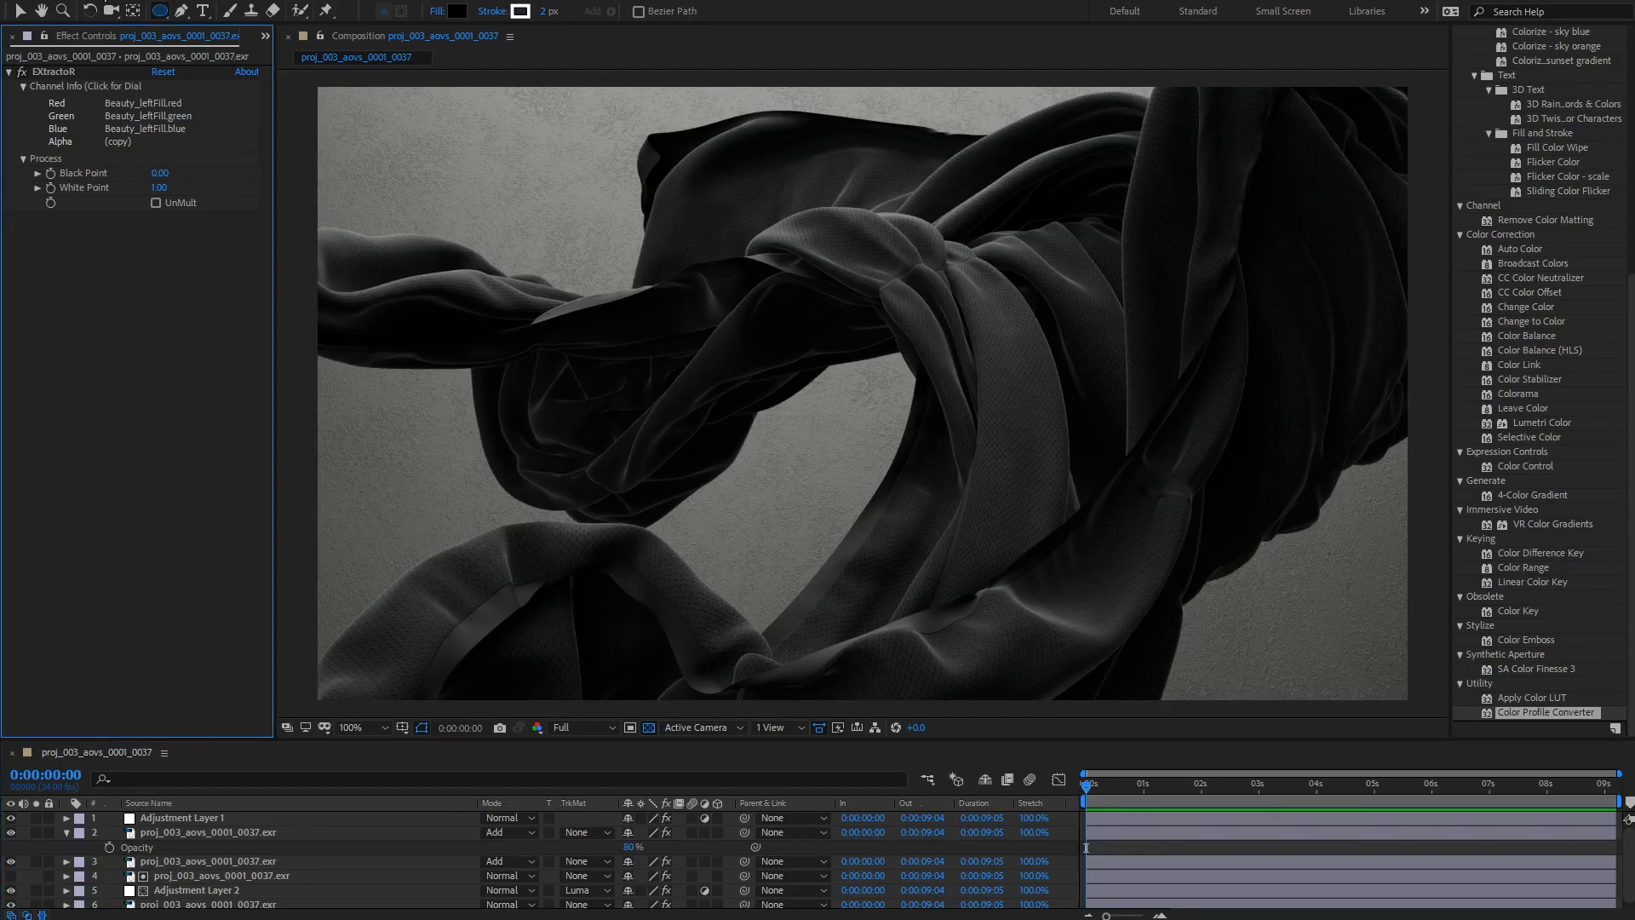
pyautogui.scroll(-1, 174, 852)
pyautogui.click(159, 804)
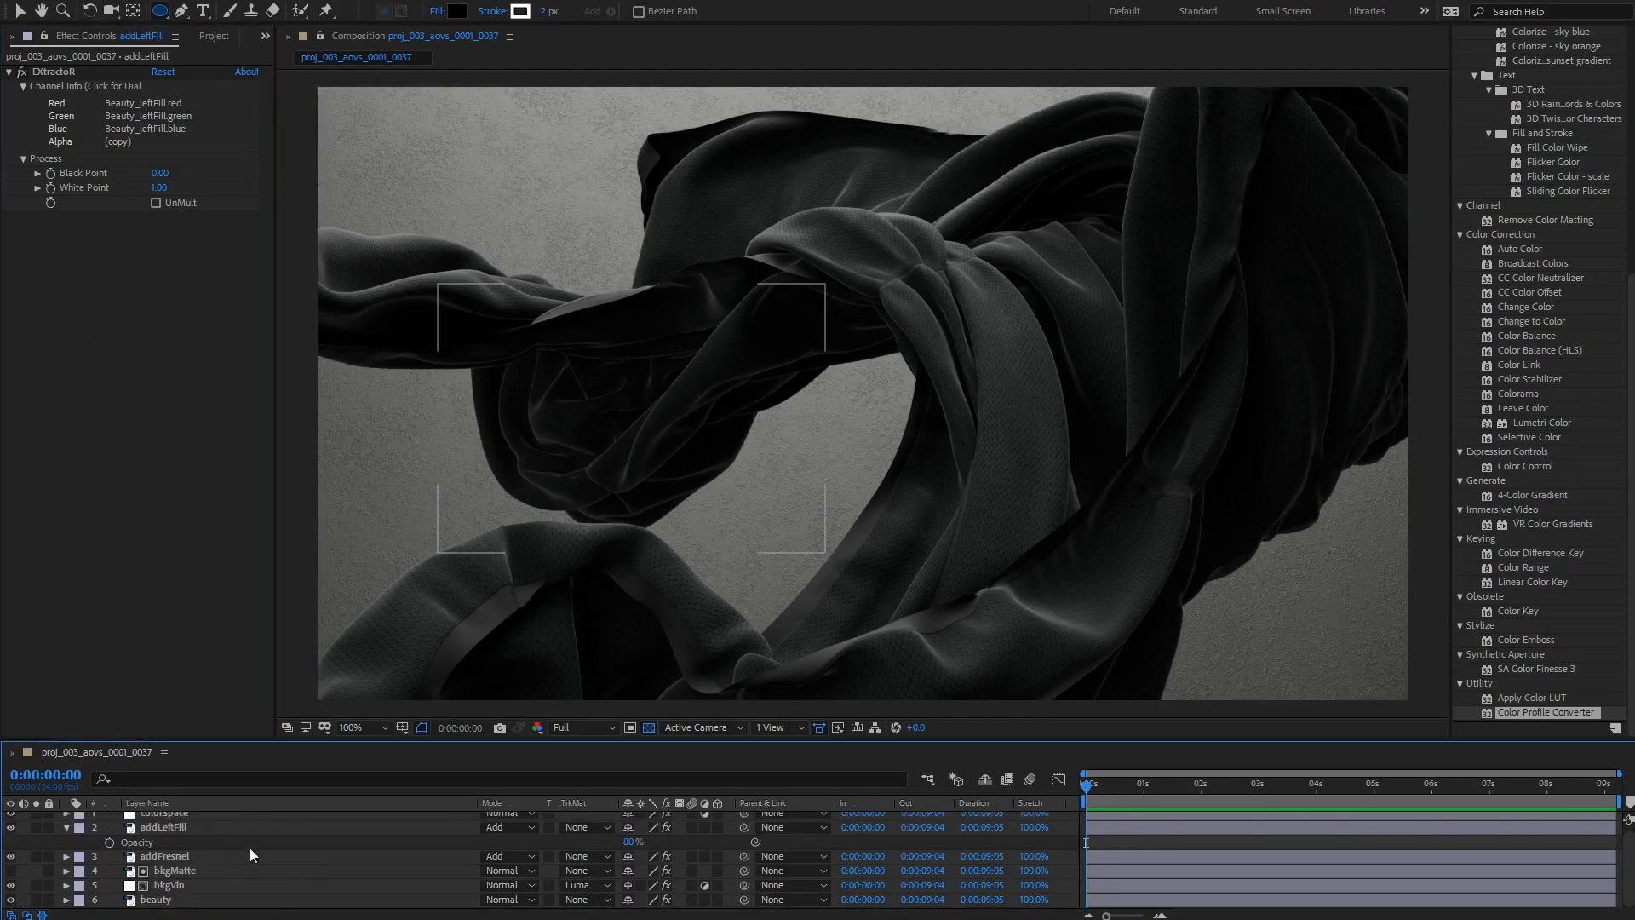
# Step: Duplicate bkgMatte, move the copy near the top of the stack, and turn its visibility on
pyautogui.click(177, 870)
pyautogui.hotkey('ctrl', 'd')
pyautogui.moveTo(171, 869); pyautogui.dragTo(166, 821)
pyautogui.click(10, 832)
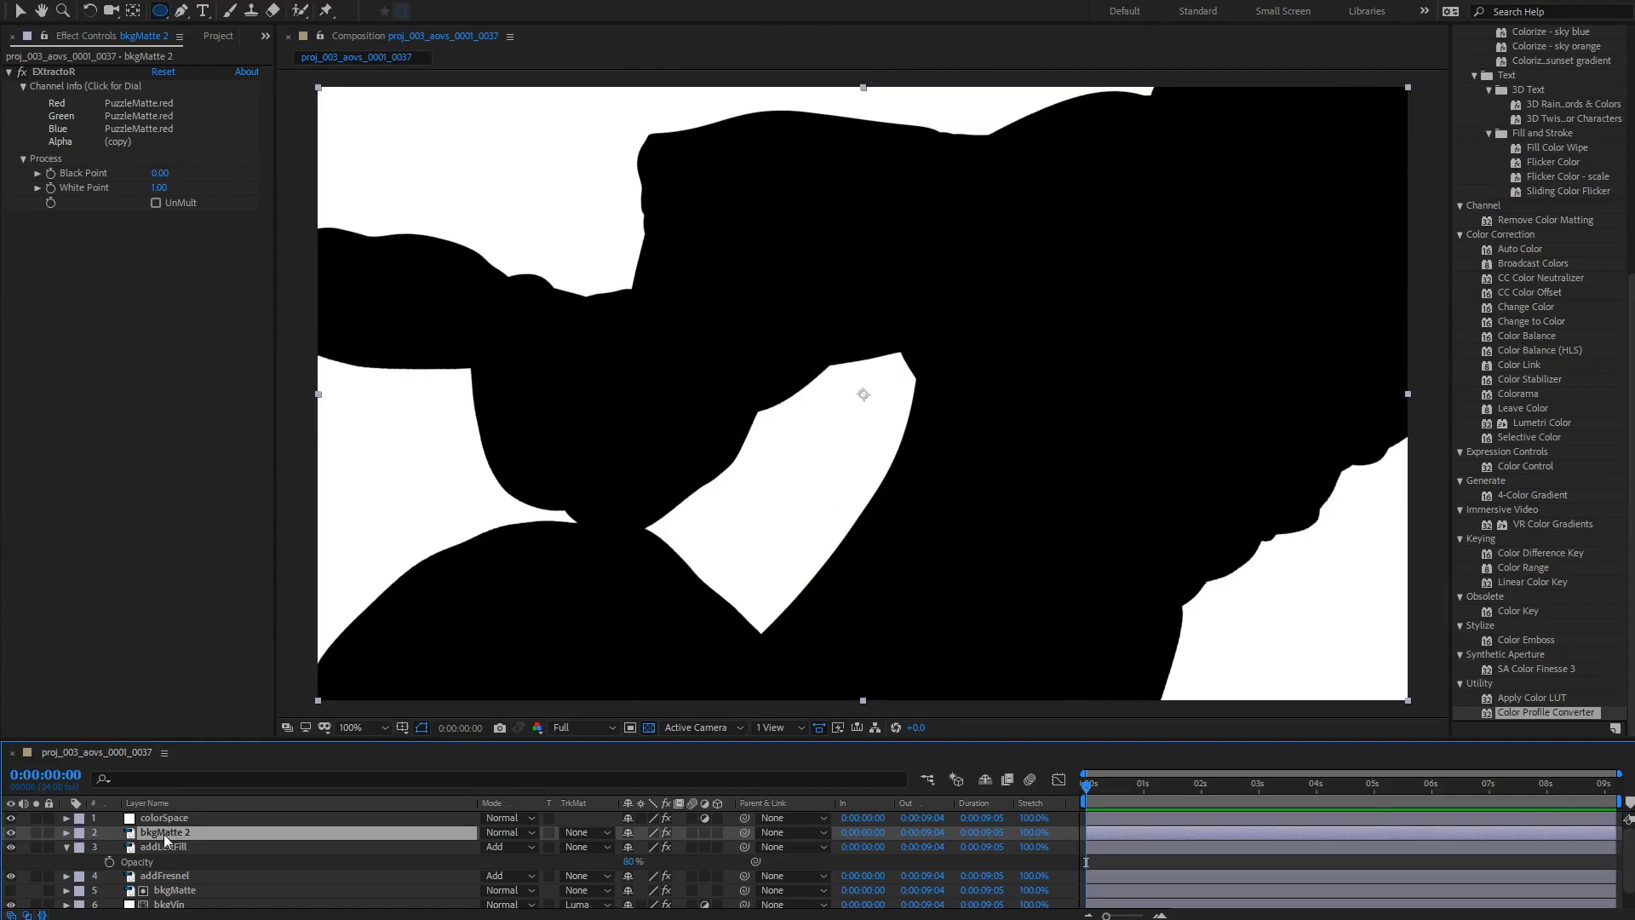
# Step: Set the copy's EXtractoR Red, Green and Blue channels to PuzzleMatte.green
pyautogui.click(111, 86)
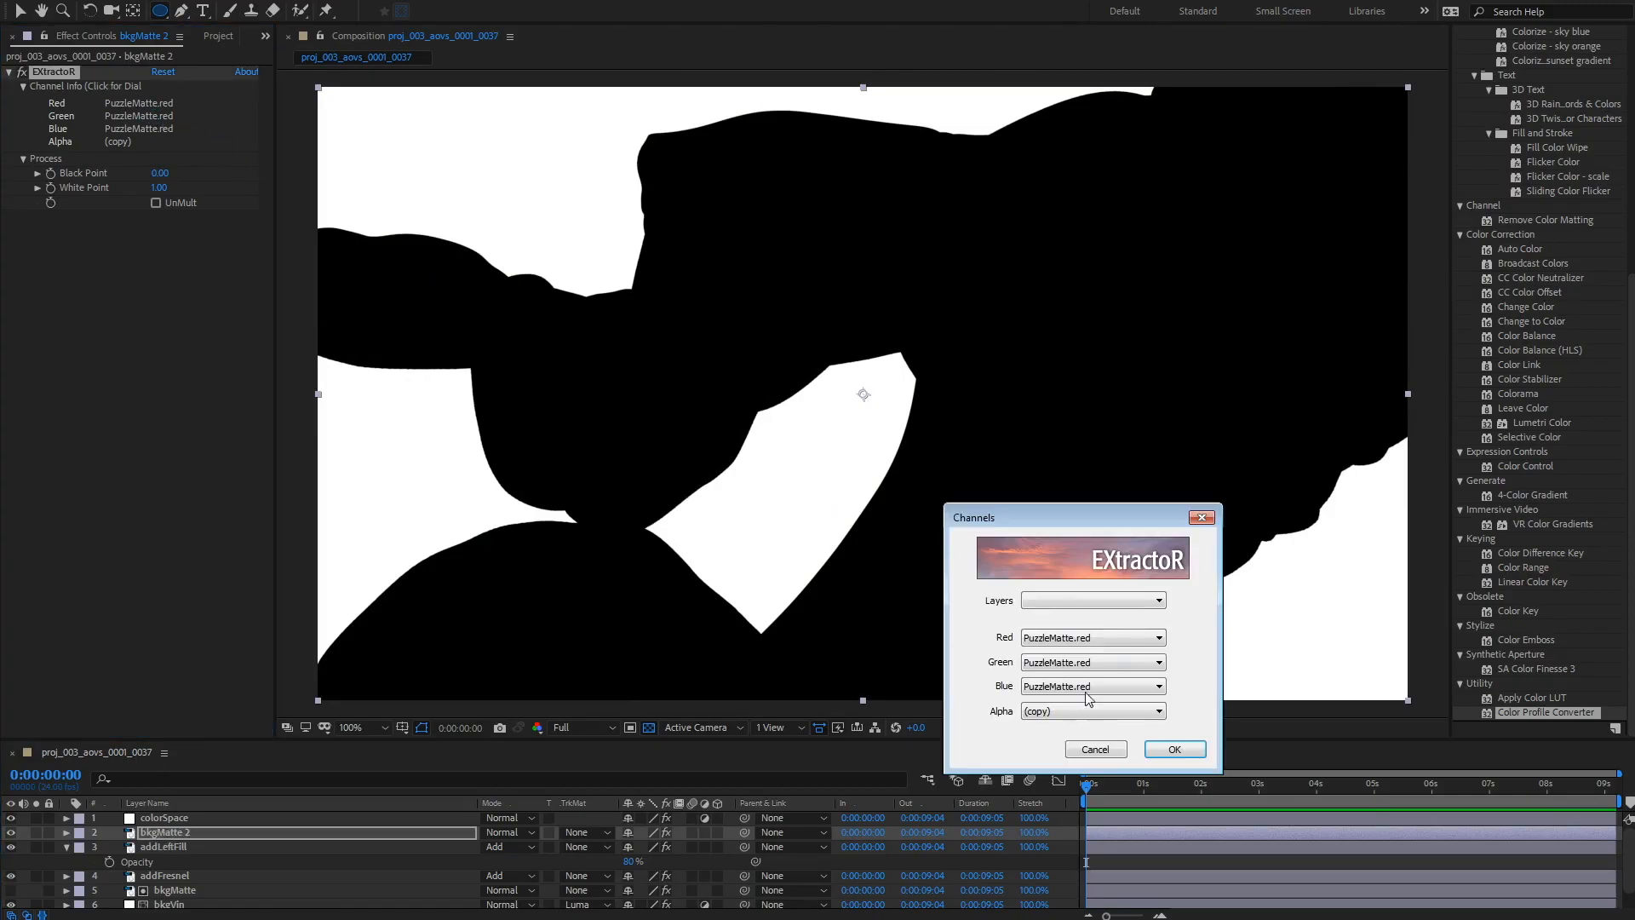
pyautogui.click(1093, 637)
pyautogui.click(1100, 854)
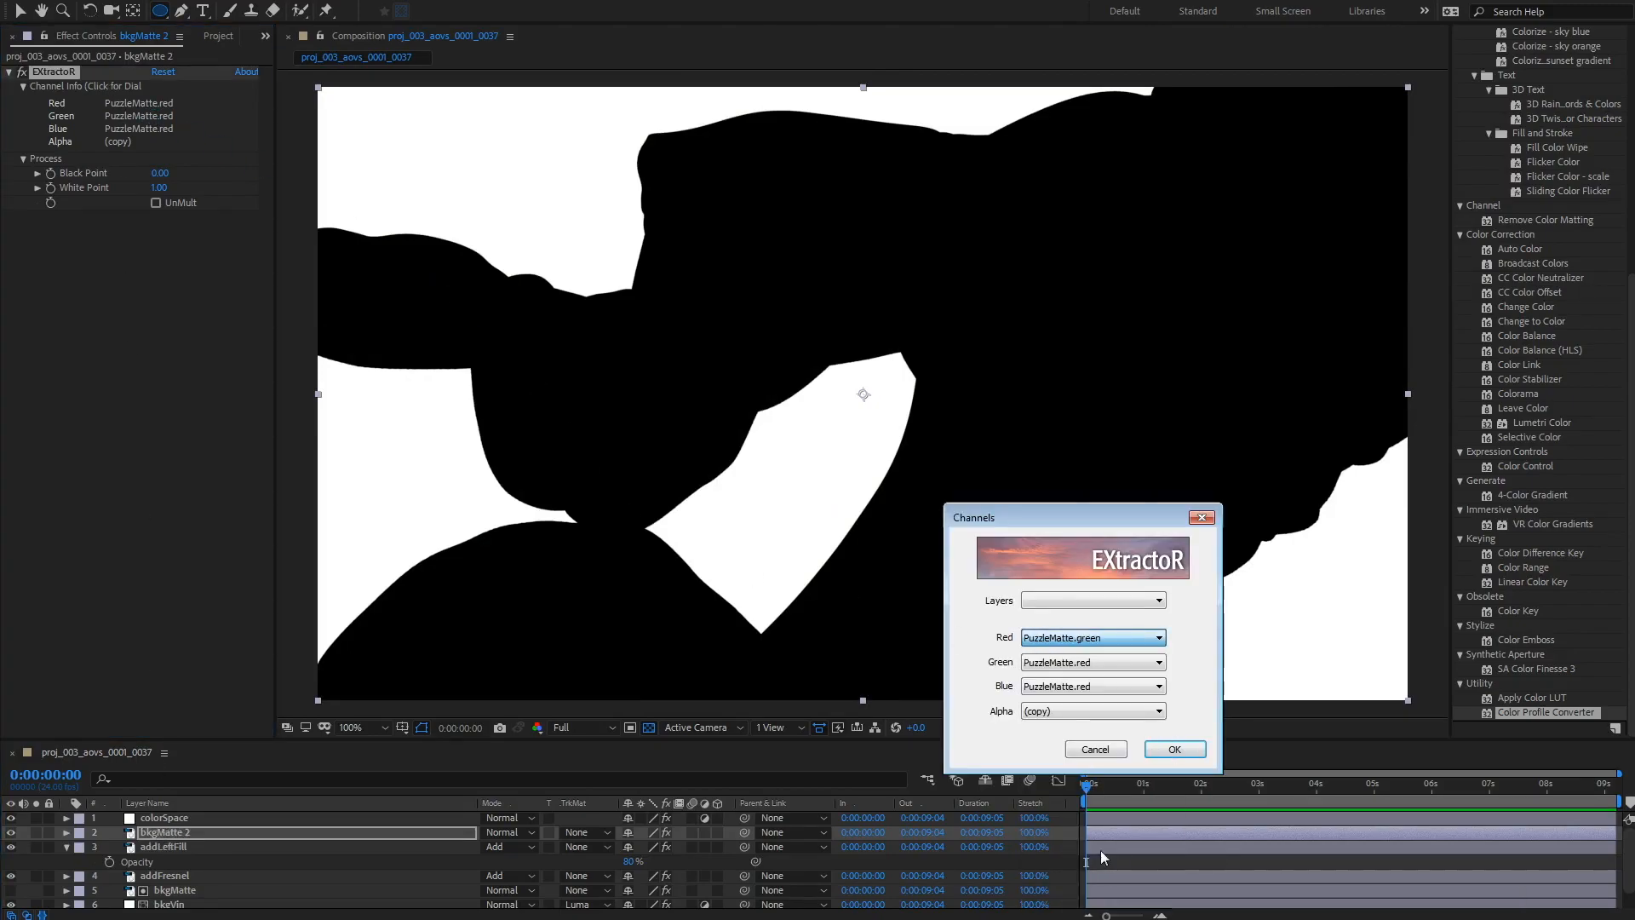
pyautogui.click(1092, 661)
pyautogui.click(1098, 879)
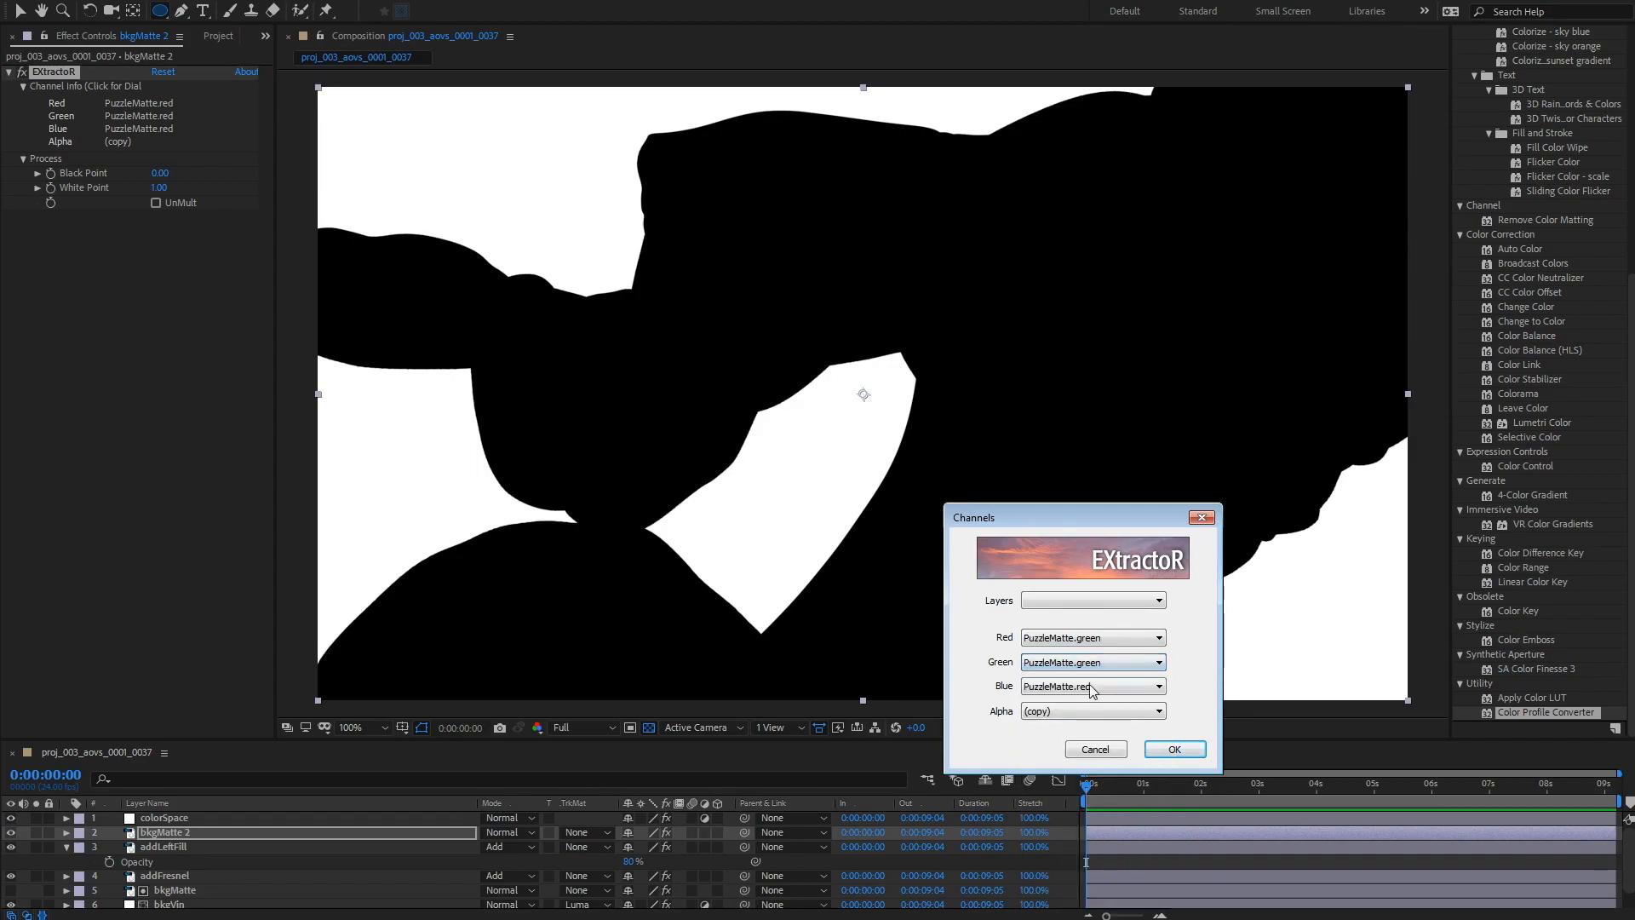
pyautogui.click(1093, 687)
pyautogui.click(1099, 902)
pyautogui.click(1186, 757)
# Step: Rename bkgMatte 2 to clothMatte
pyautogui.press('Return')
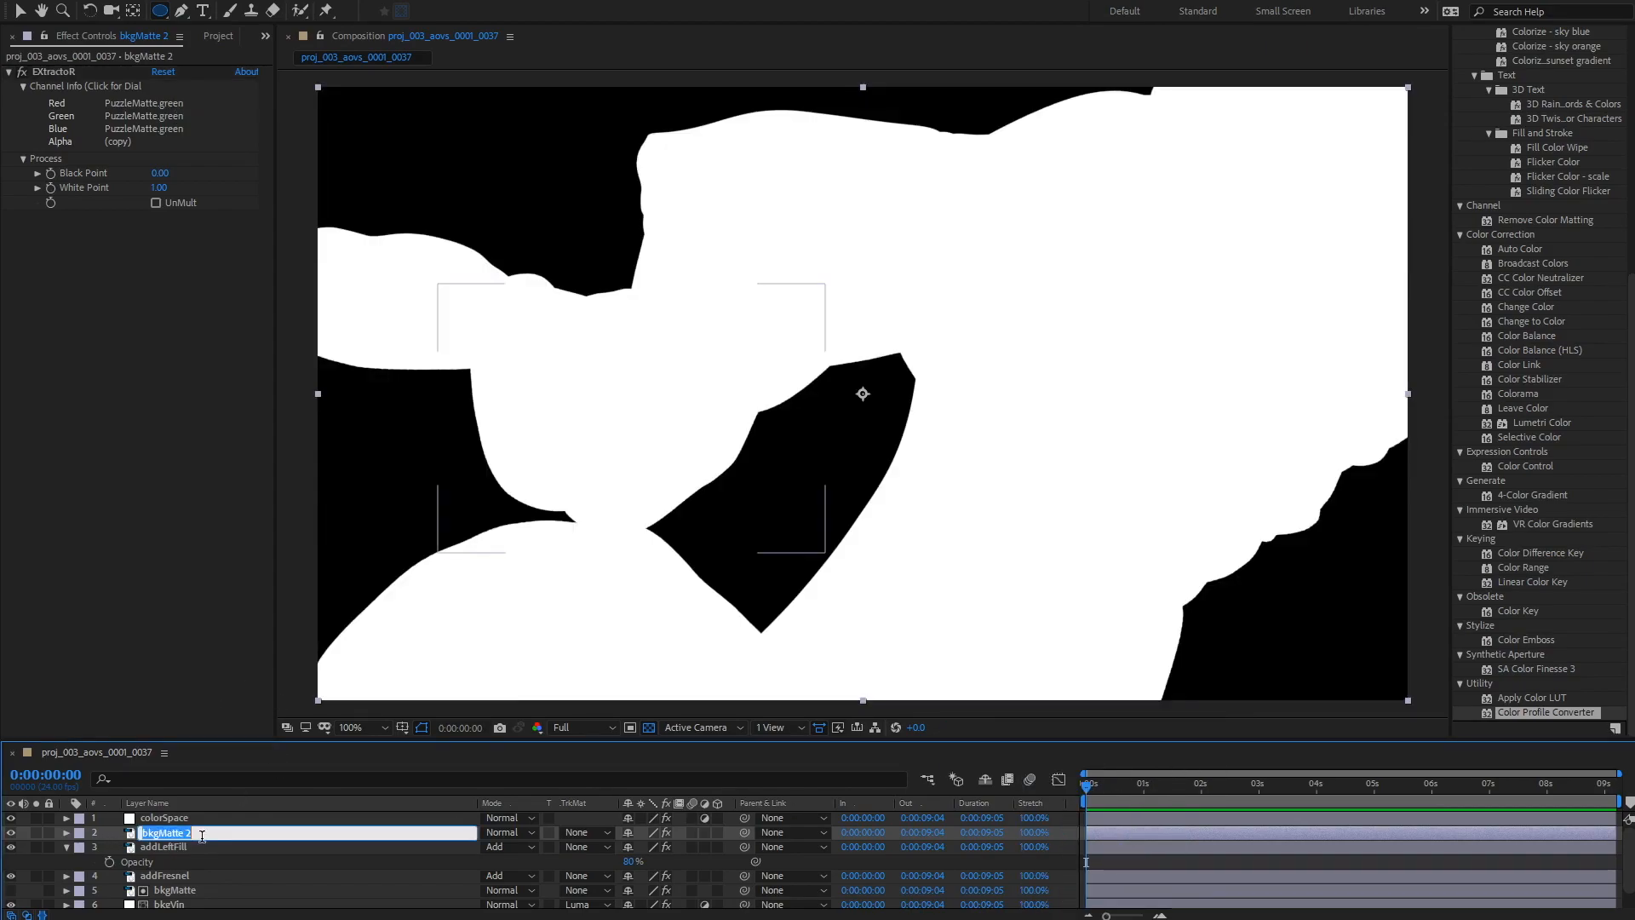
pyautogui.write('cloth')
pyautogui.press('Return')
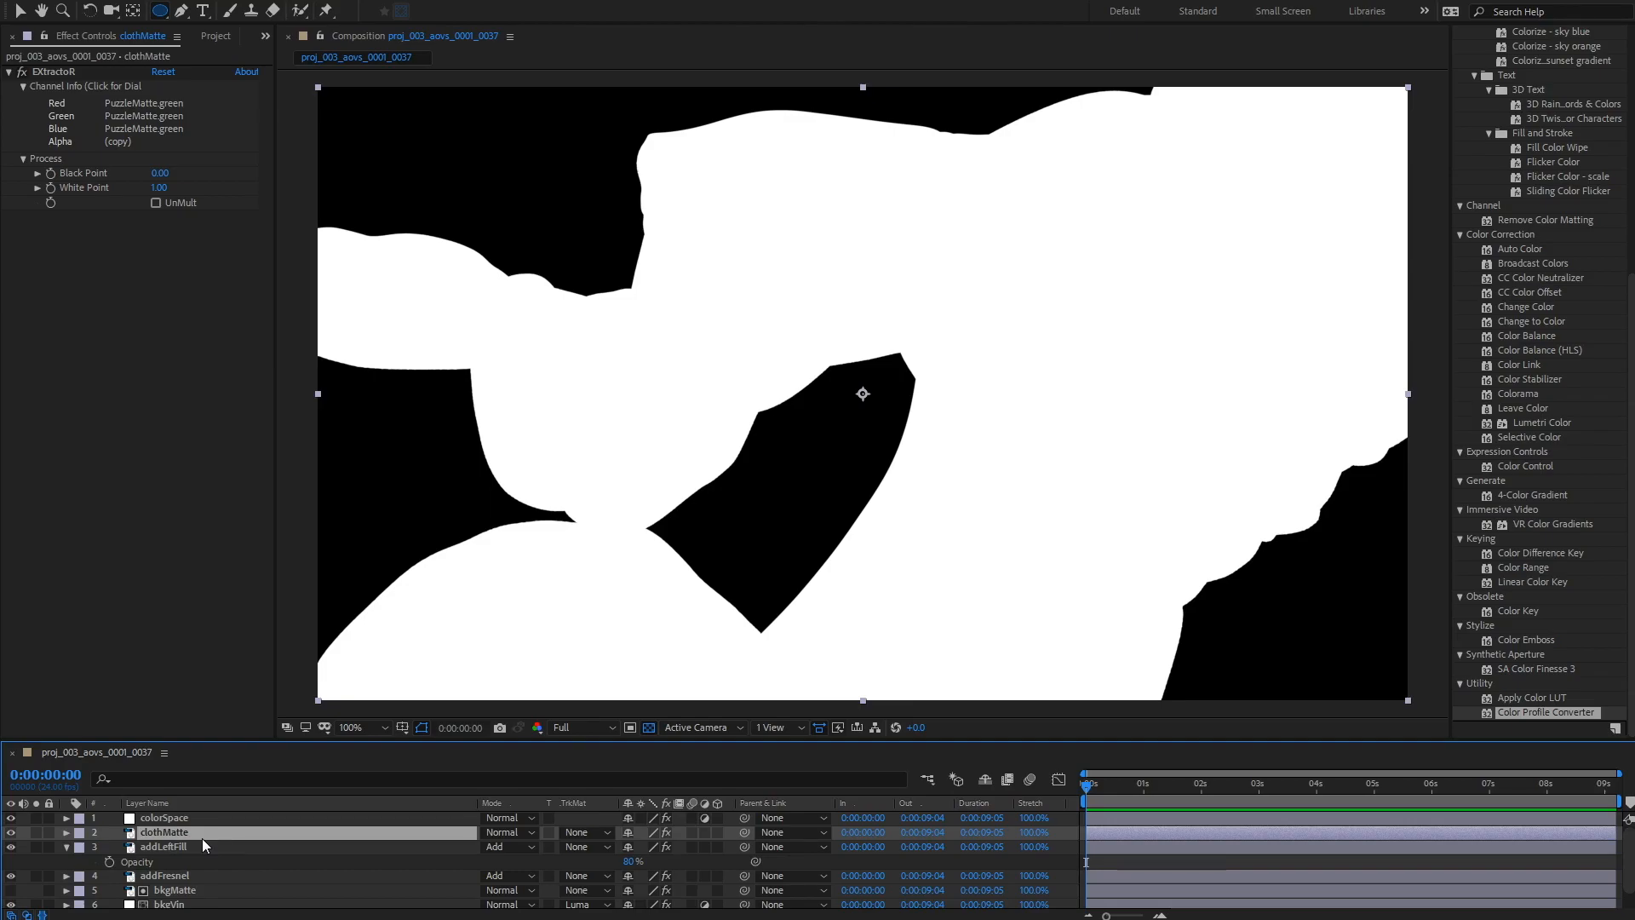
# Step: Set clothMatte's EXtractoR layer to fabricMaterialPicker
pyautogui.click(138, 117)
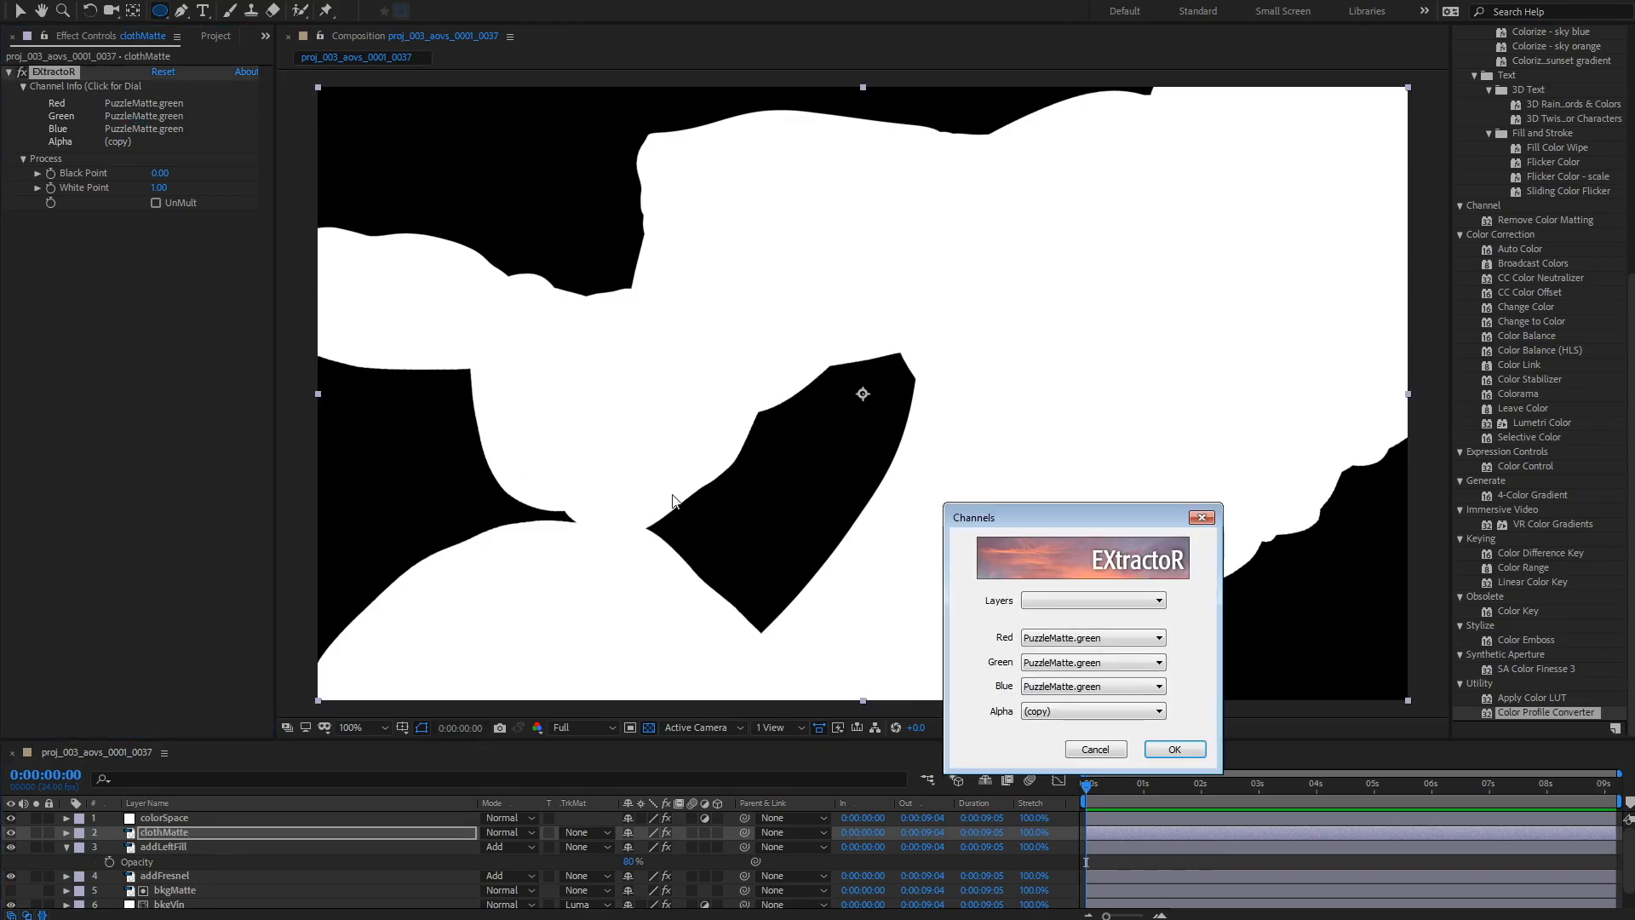
pyautogui.click(1080, 639)
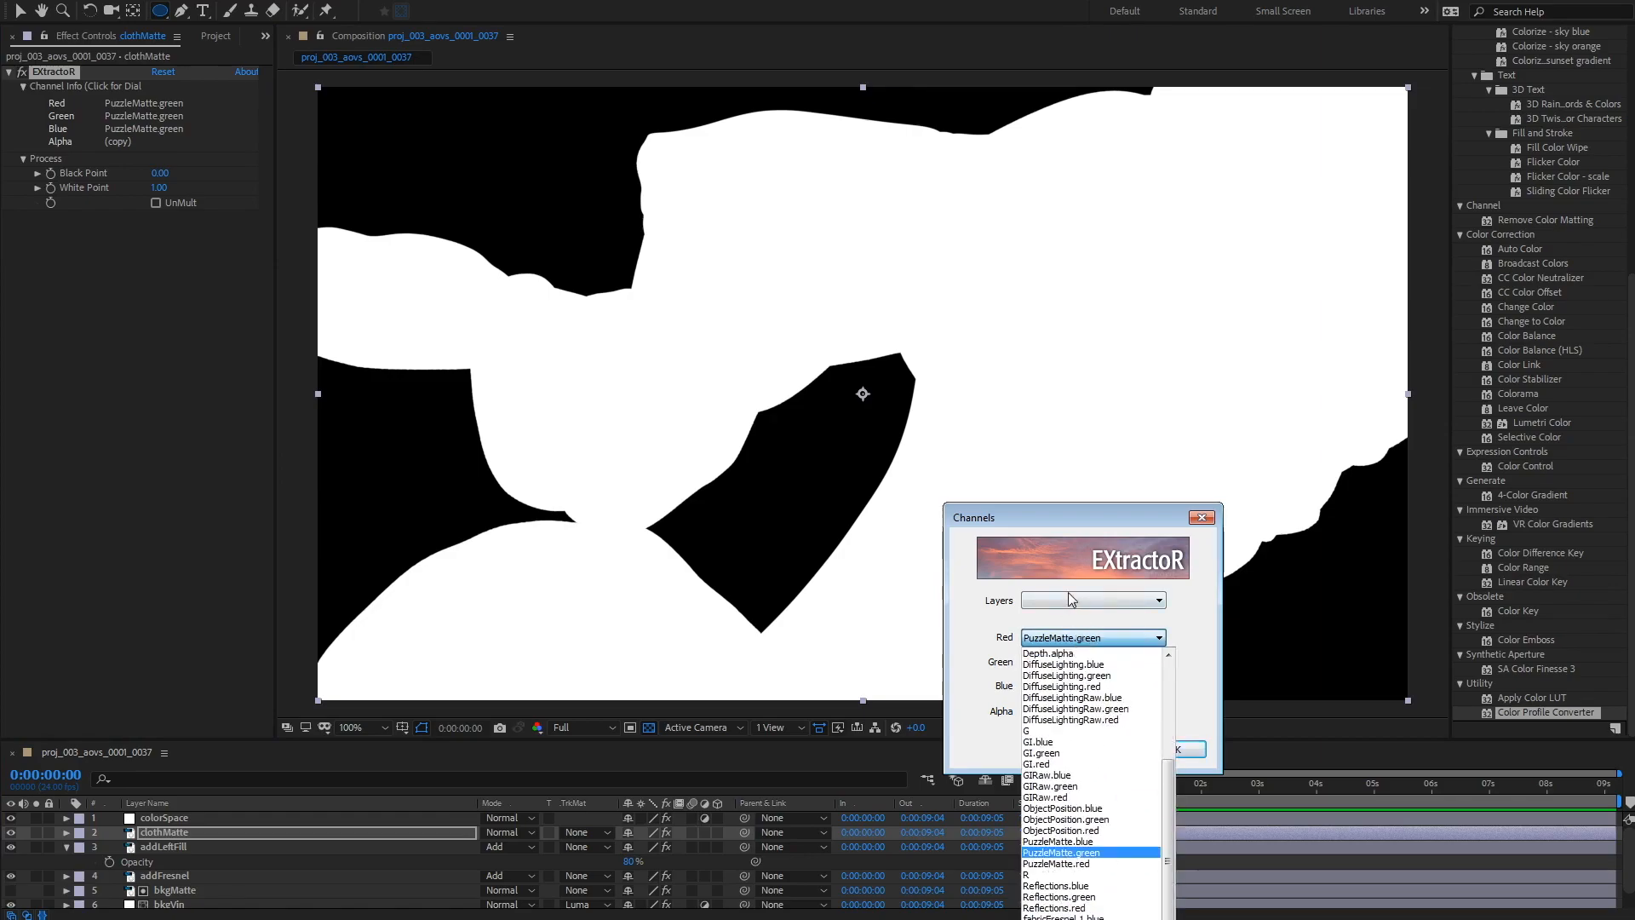
pyautogui.click(1091, 600)
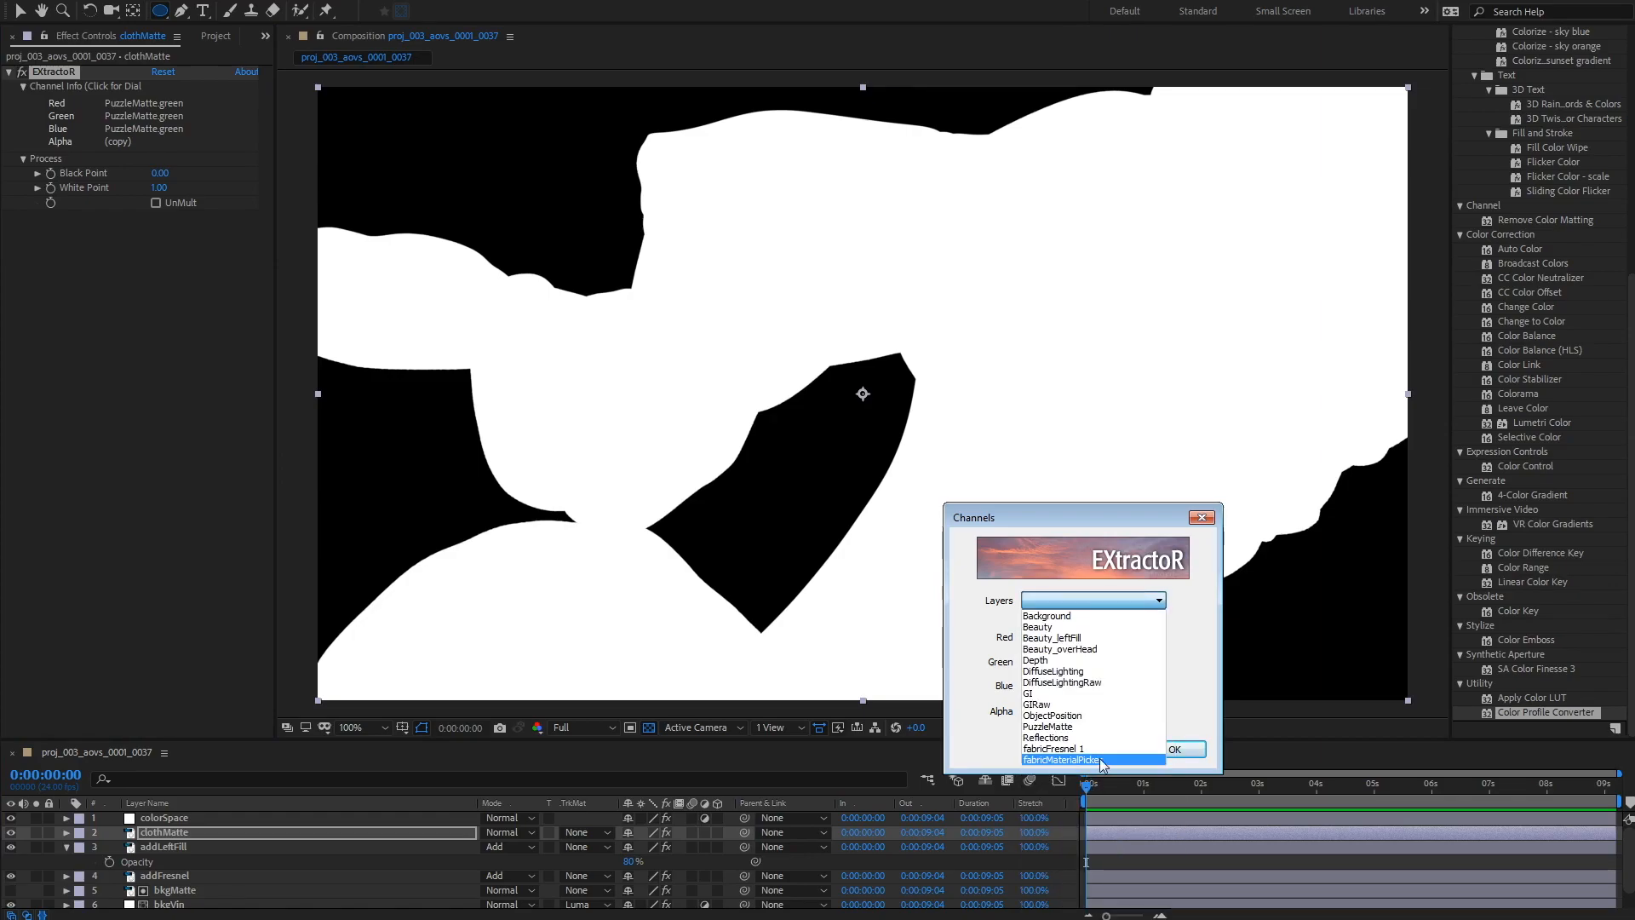
pyautogui.click(1037, 760)
pyautogui.click(1182, 748)
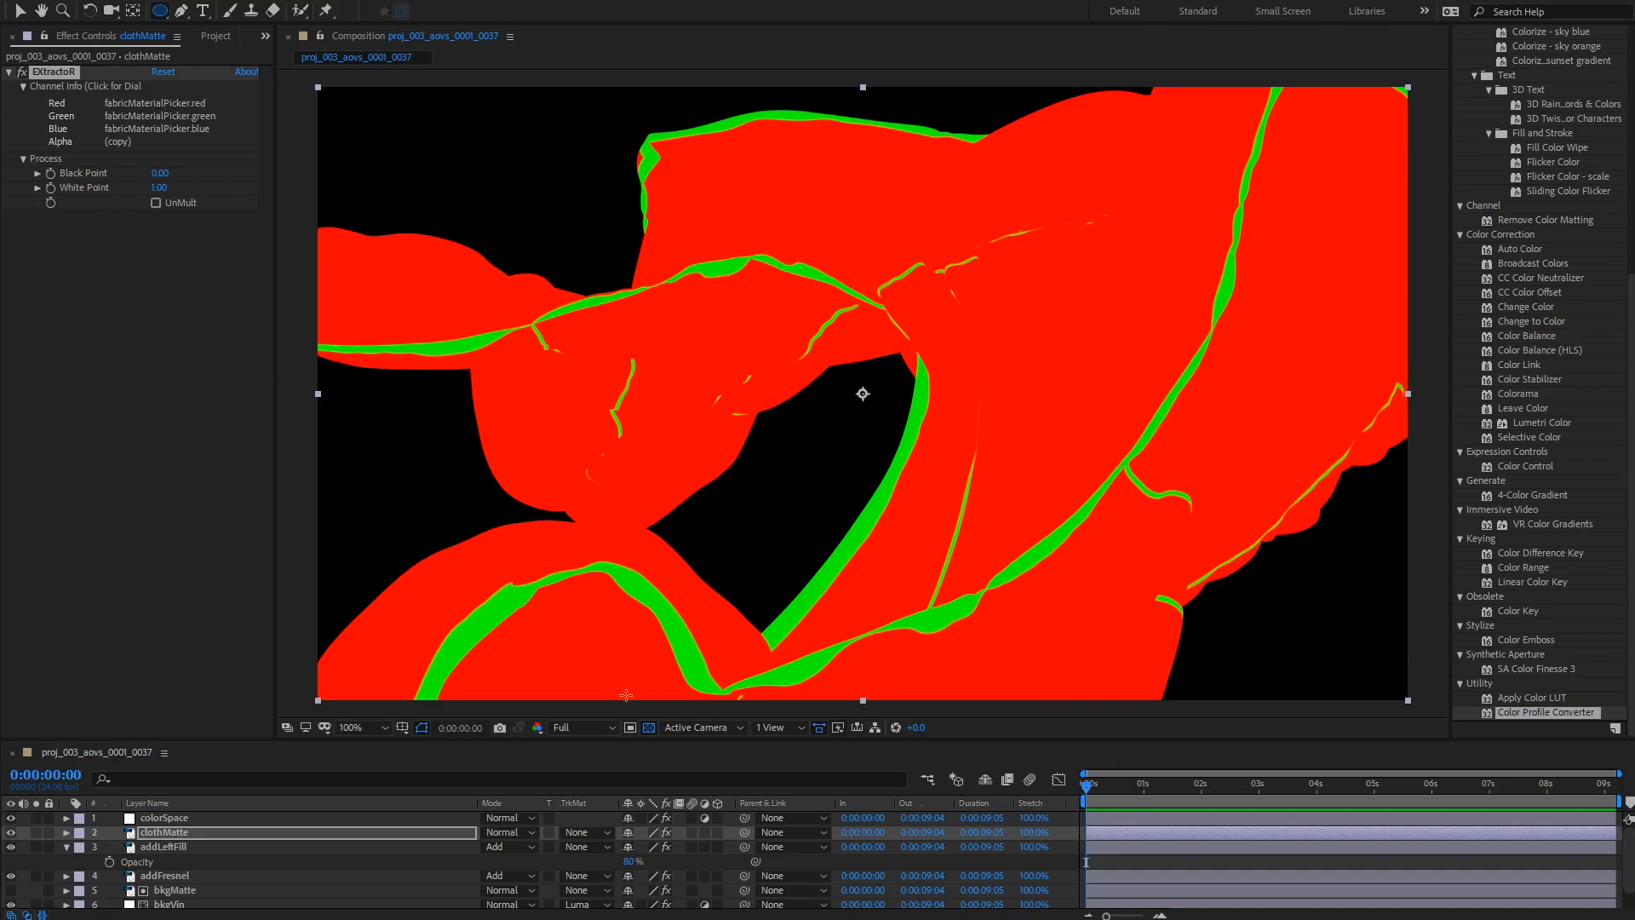
pyautogui.click(165, 848)
pyautogui.click(168, 832)
pyautogui.click(153, 129)
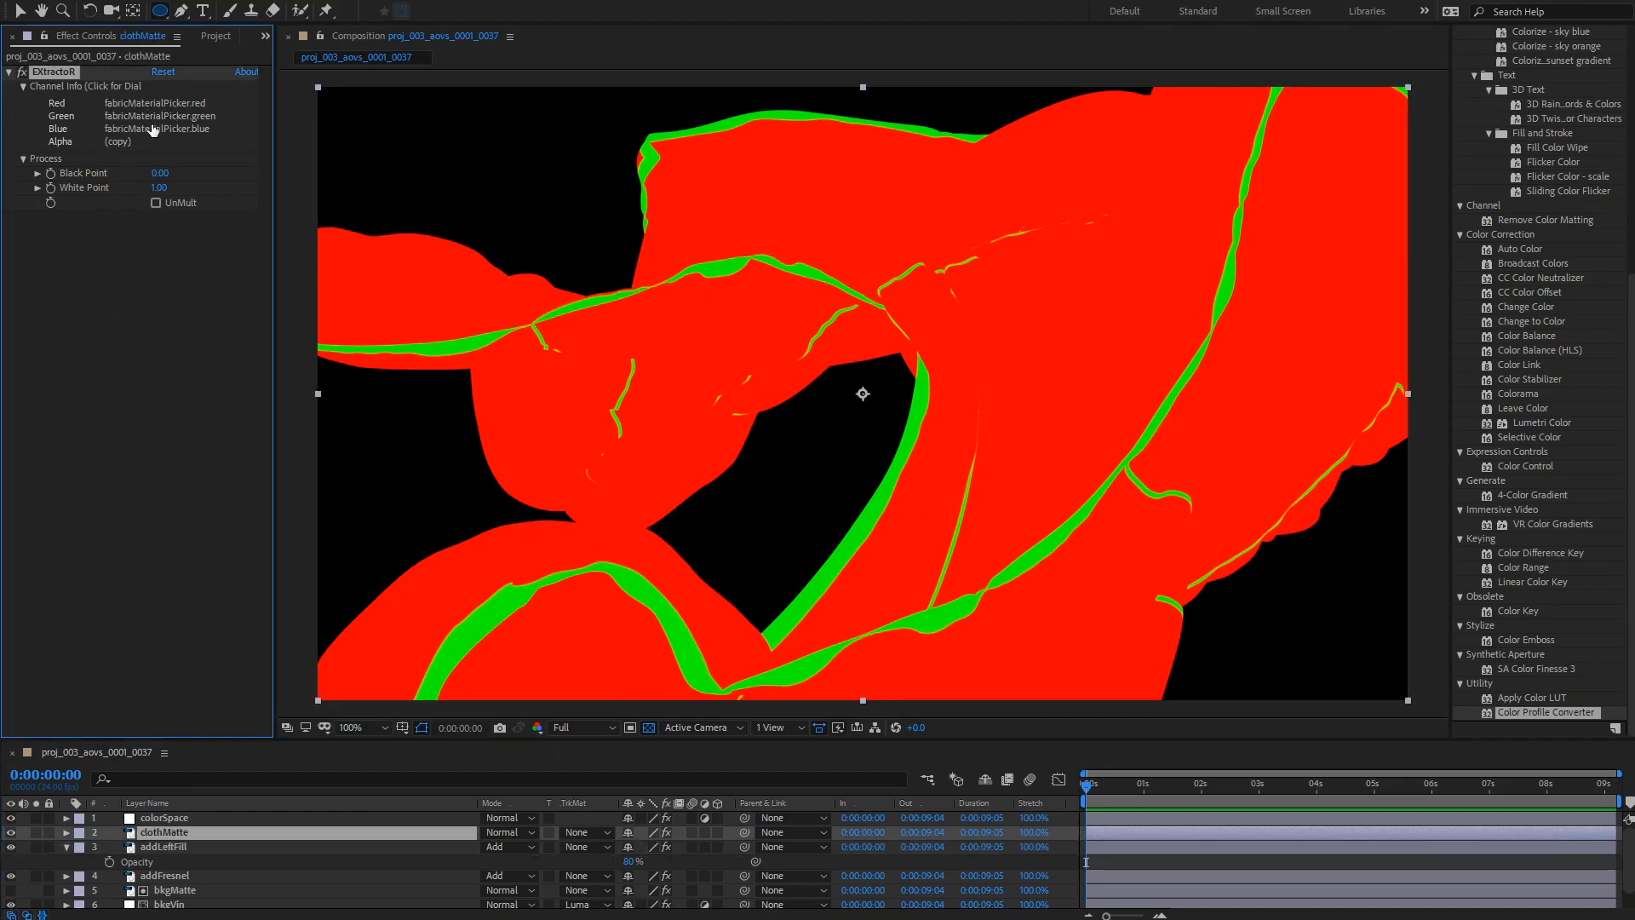
# Step: Set clothMatte's EXtractoR Red, Green and Blue channels all to fabricMaterialPicker.red
pyautogui.click(1082, 658)
pyautogui.click(1084, 662)
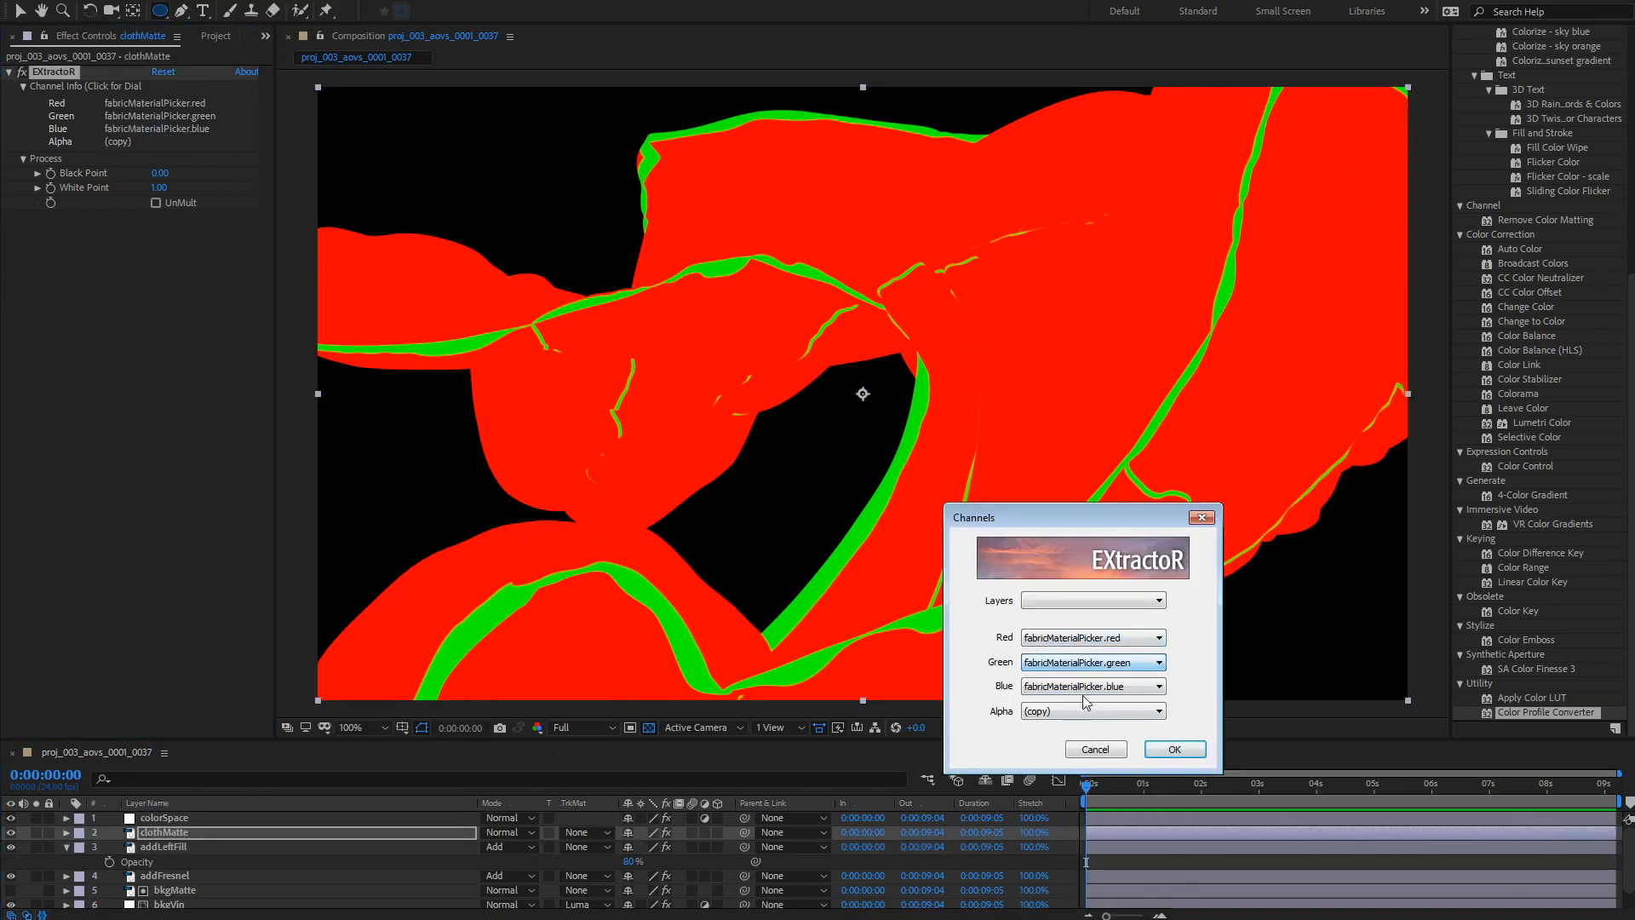
pyautogui.click(1090, 662)
pyautogui.click(1107, 919)
pyautogui.click(1122, 686)
pyautogui.click(1107, 919)
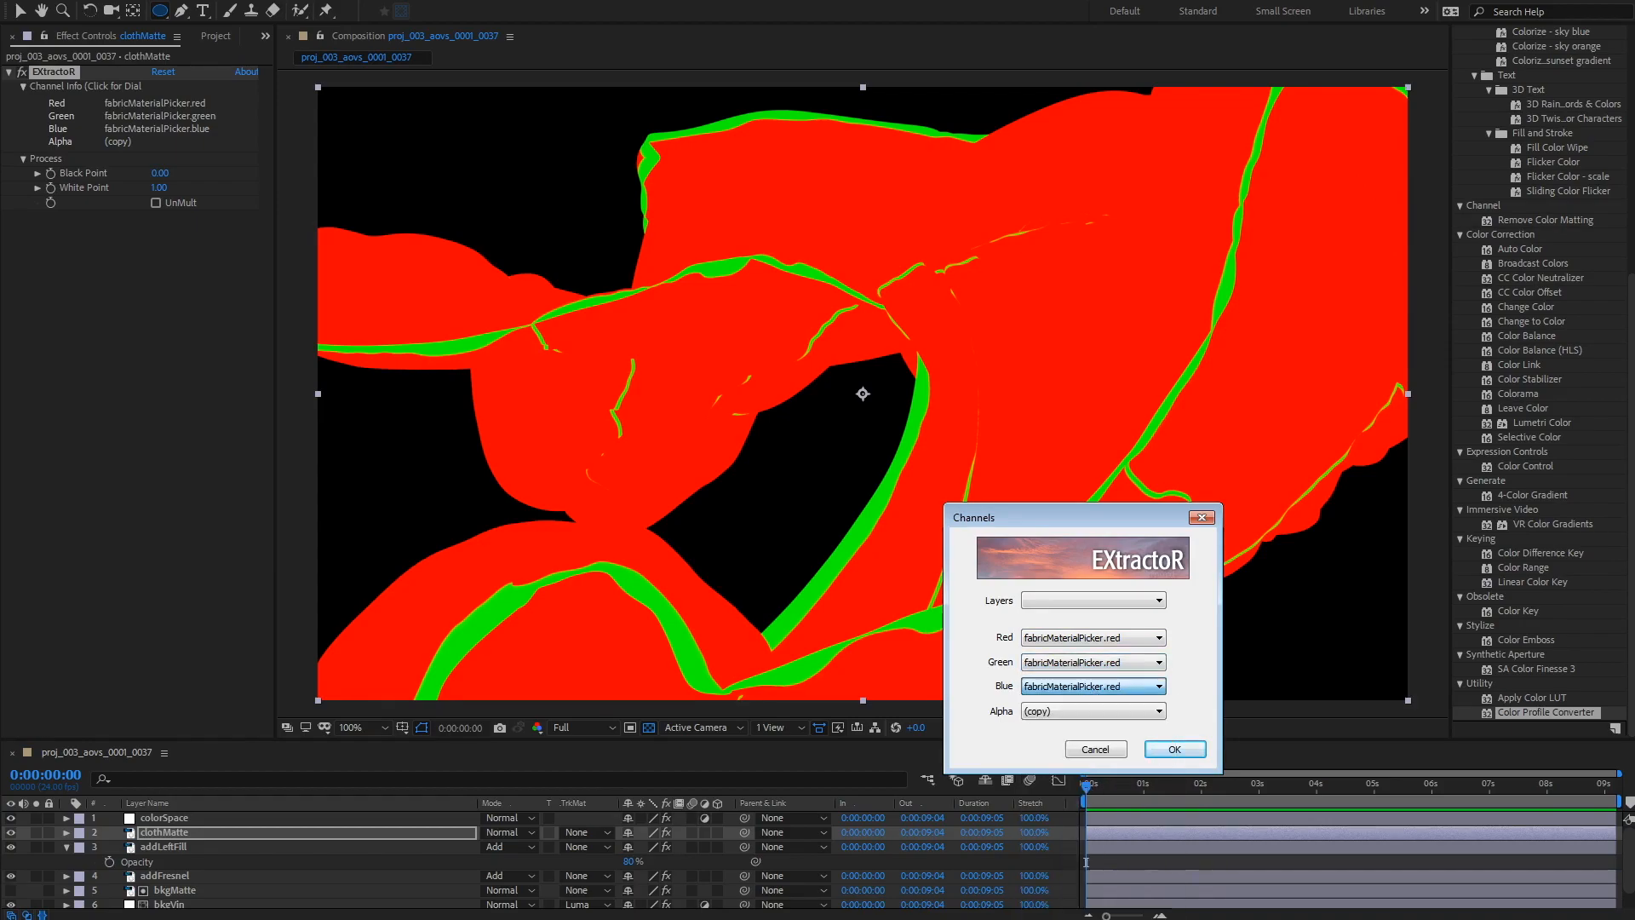
pyautogui.click(1175, 750)
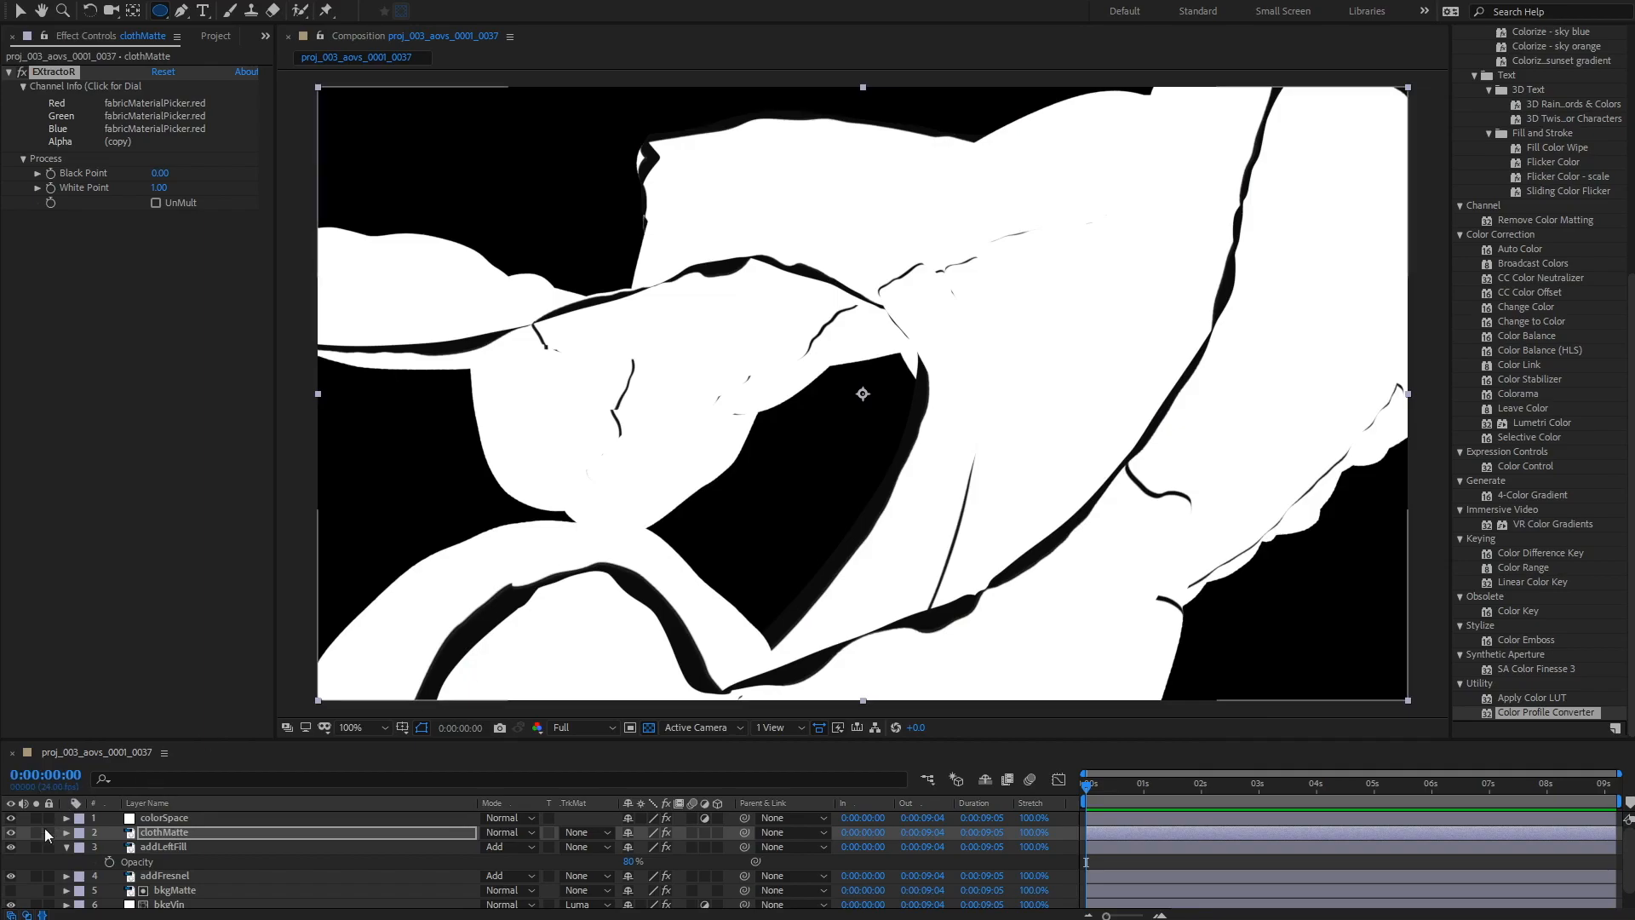
# Step: Toggle clothMatte's visibility to compare the matte against the render
pyautogui.click(10, 833)
pyautogui.click(10, 833)
pyautogui.click(11, 832)
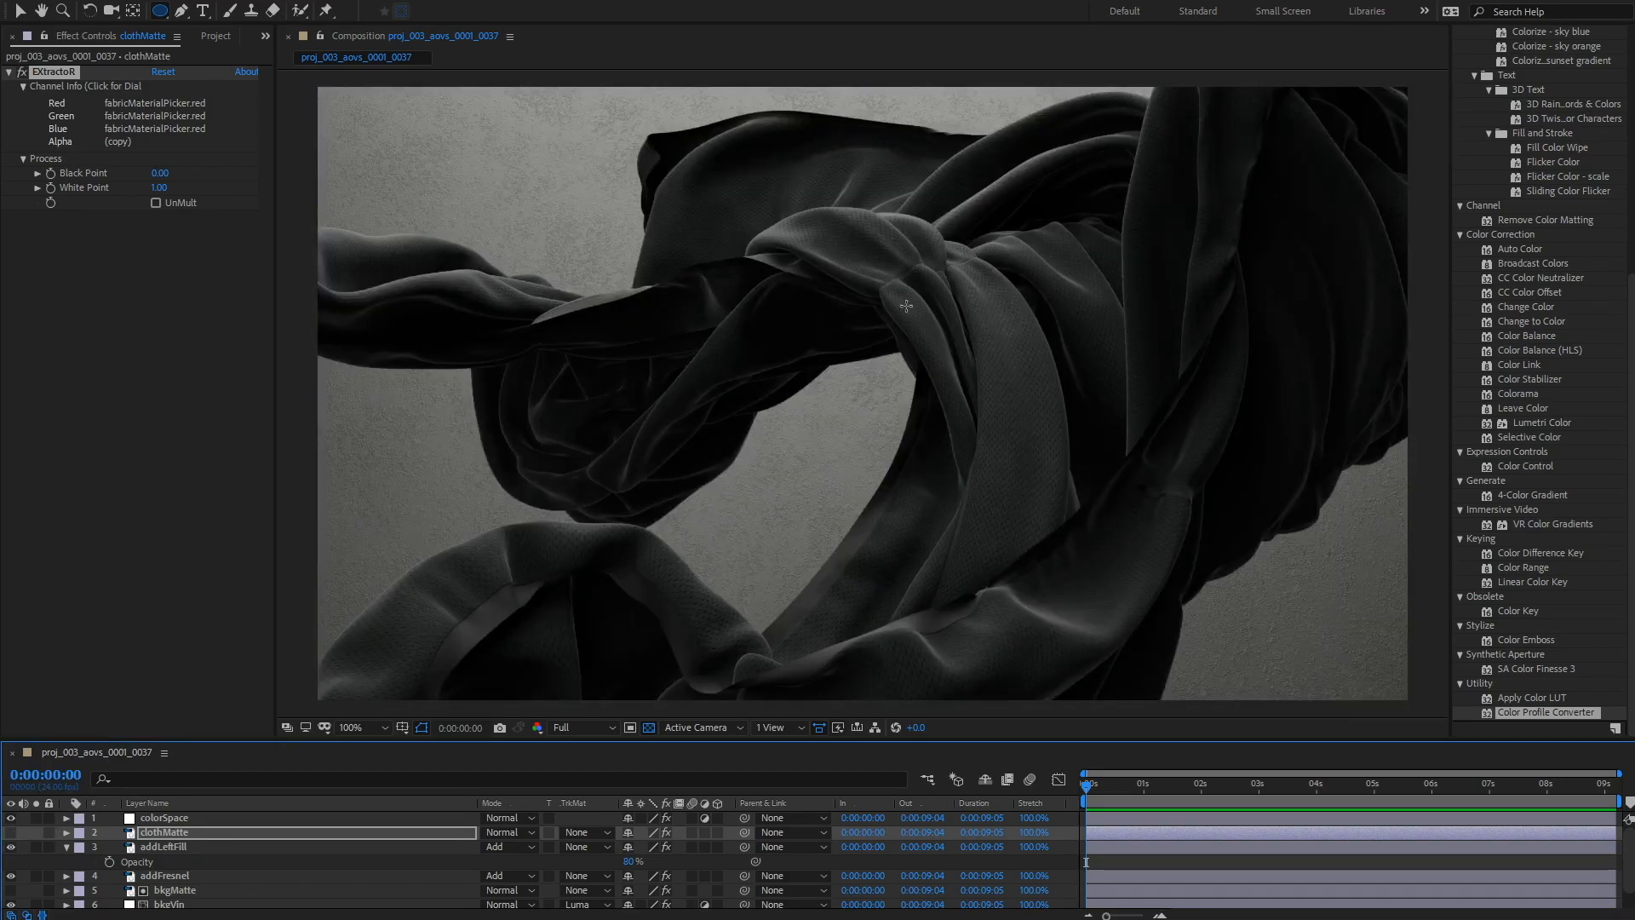
pyautogui.click(11, 832)
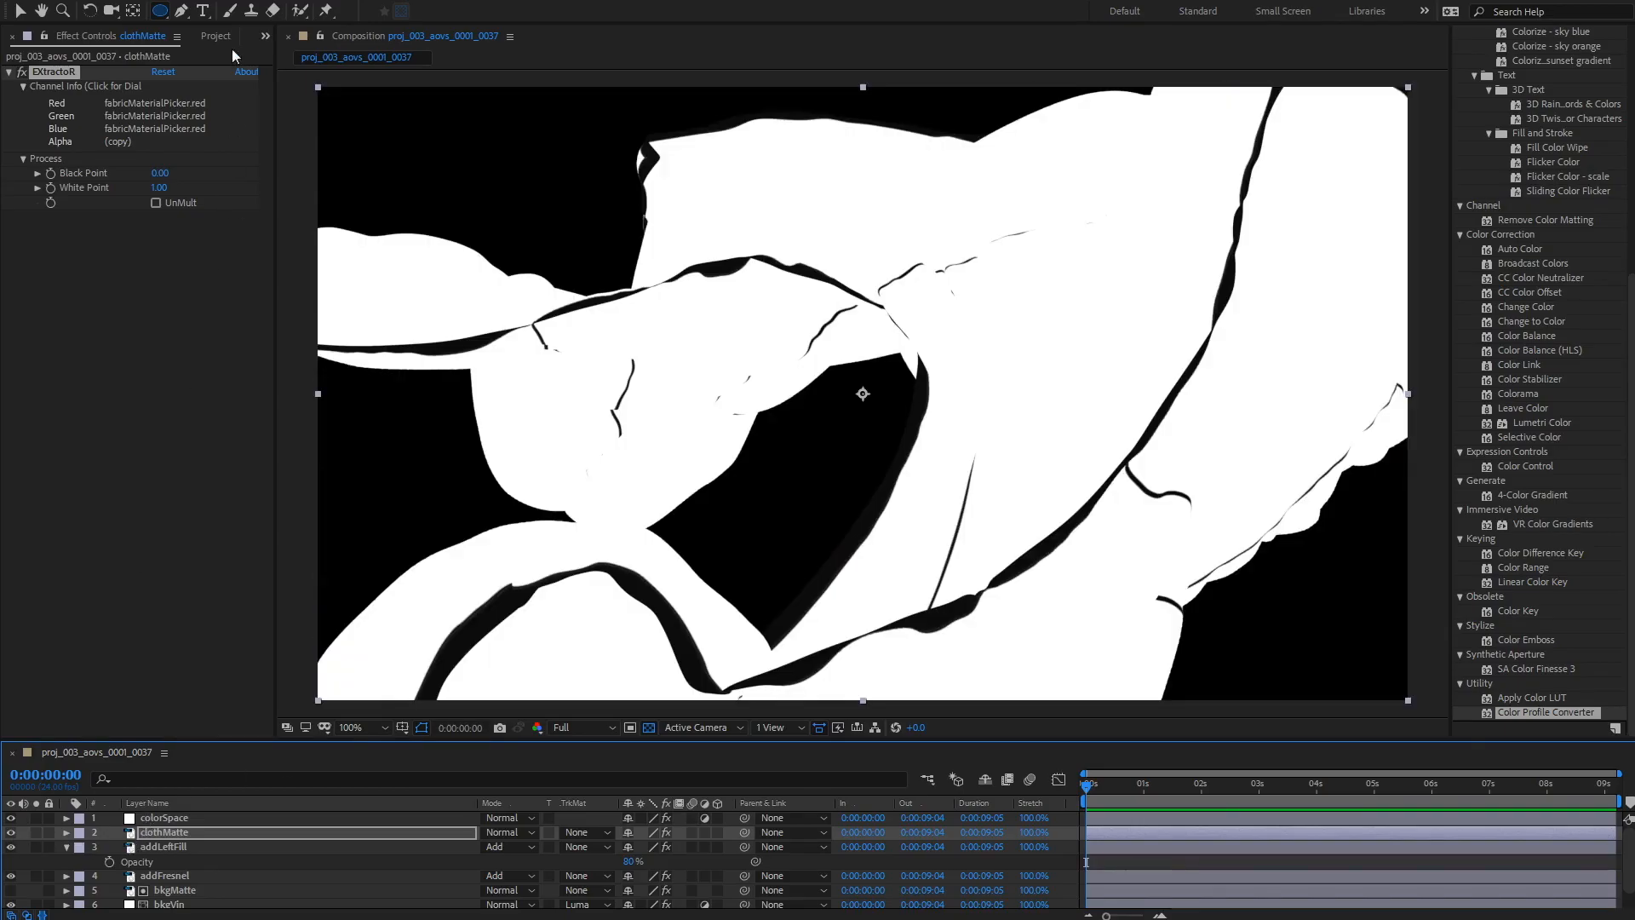
# Step: Create a new adjustment layer and place it directly below clothMatte
pyautogui.click(157, 3)
pyautogui.moveTo(143, 3)
pyautogui.moveTo(315, 10)
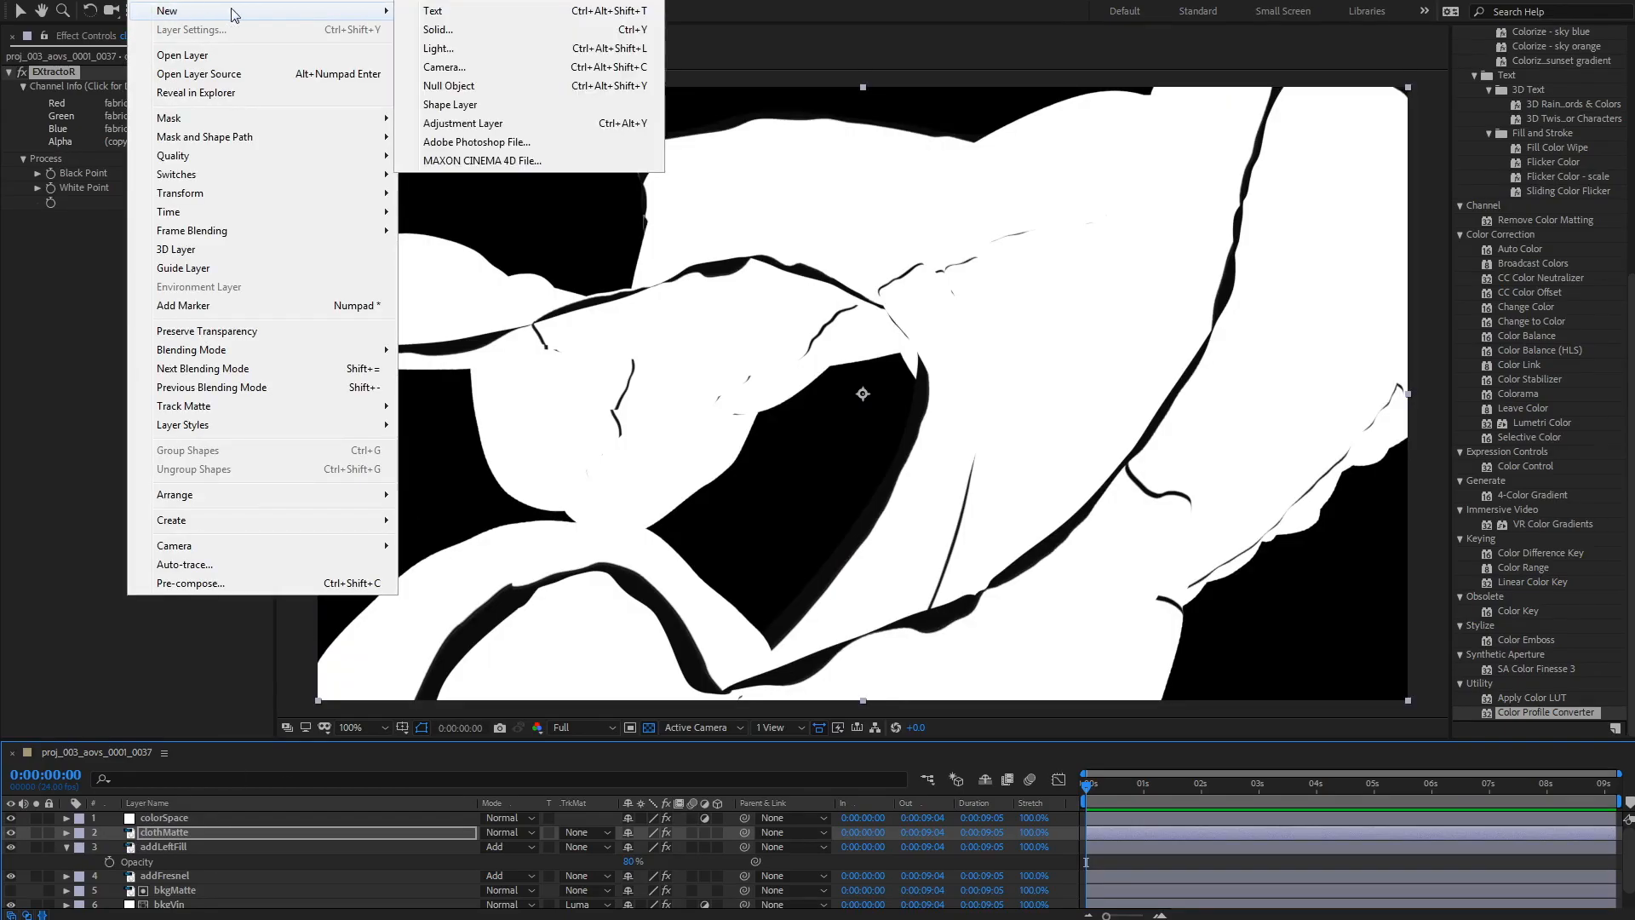
pyautogui.click(495, 126)
pyautogui.moveTo(167, 832)
pyautogui.mouseDown()
pyautogui.moveTo(162, 860)
pyautogui.moveTo(175, 852)
pyautogui.mouseUp()
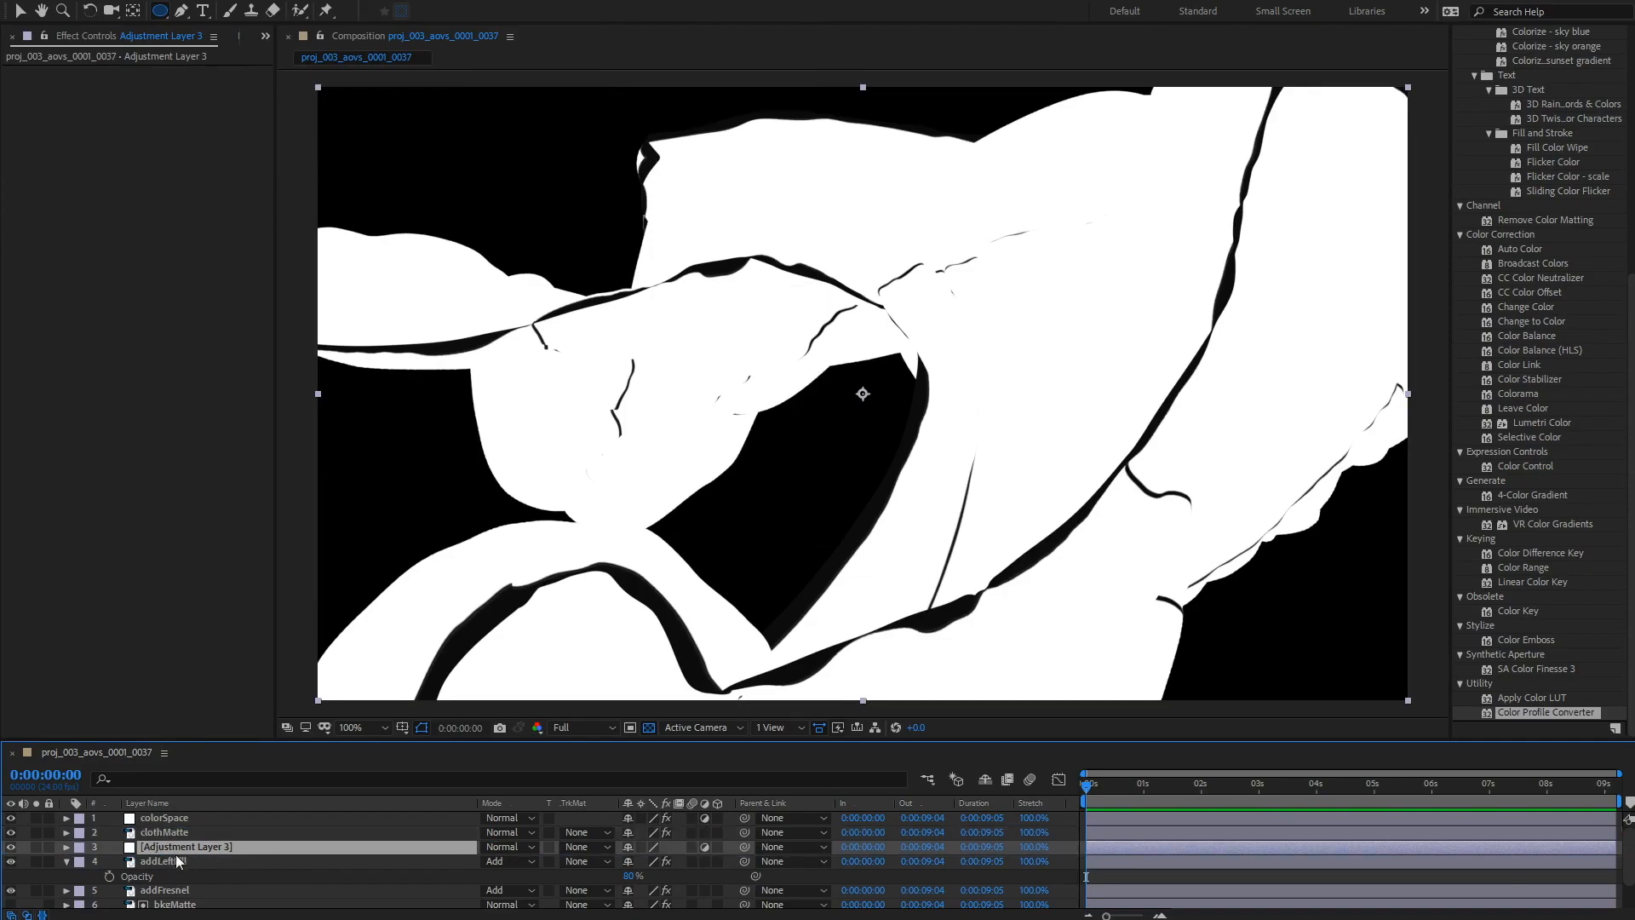
# Step: Set the adjustment layer's track matte to Luma Matte using clothMatte
pyautogui.click(588, 846)
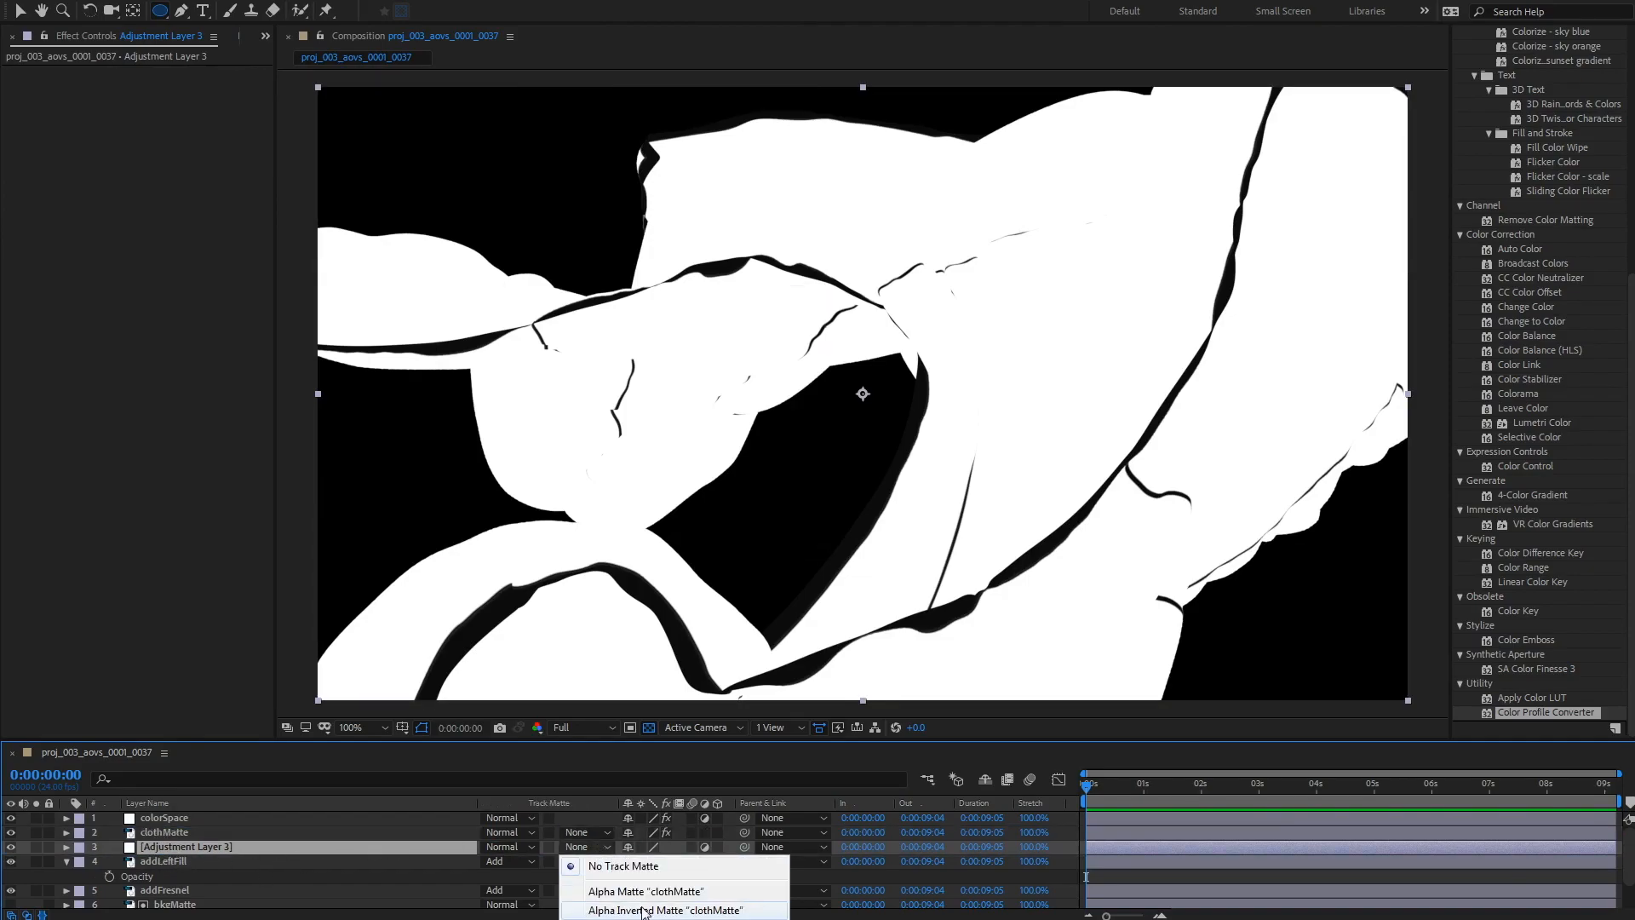
pyautogui.click(634, 919)
# Step: Rename the adjustment layer to contrastSoftCloth
pyautogui.click(177, 833)
pyautogui.click(187, 845)
pyautogui.press('Return')
pyautogui.write('contrastSoftClot')
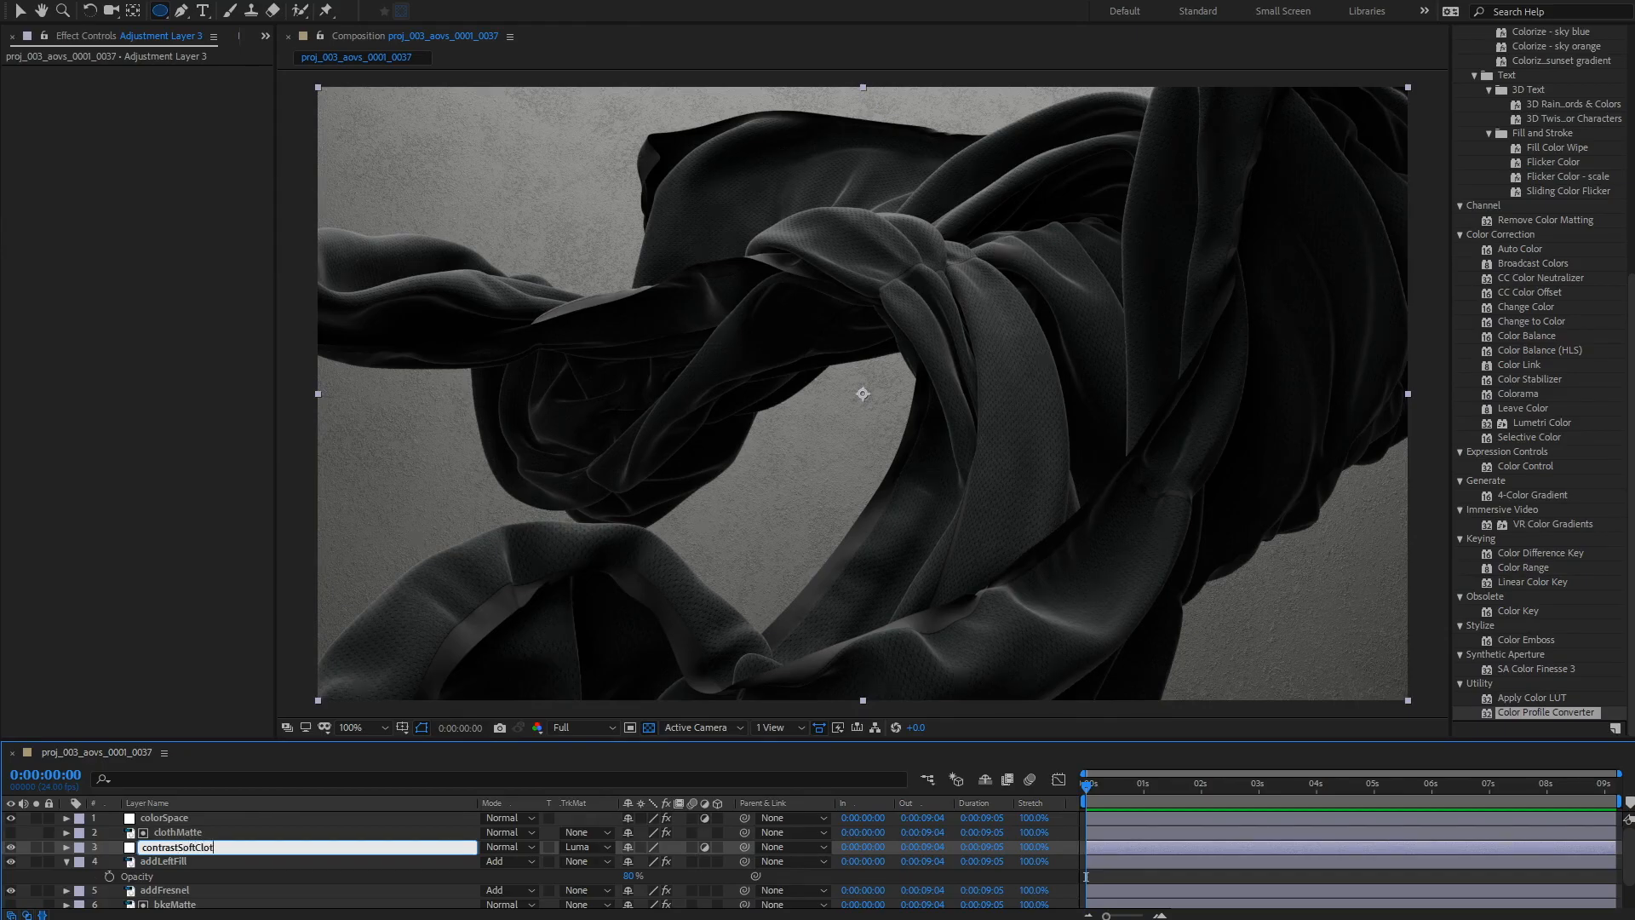
pyautogui.write('h')
pyautogui.press('Return')
# Step: Apply Curves to contrastSoftCloth and bend the RGB curve upward to lift the cloth's midtones
pyautogui.click(173, 1)
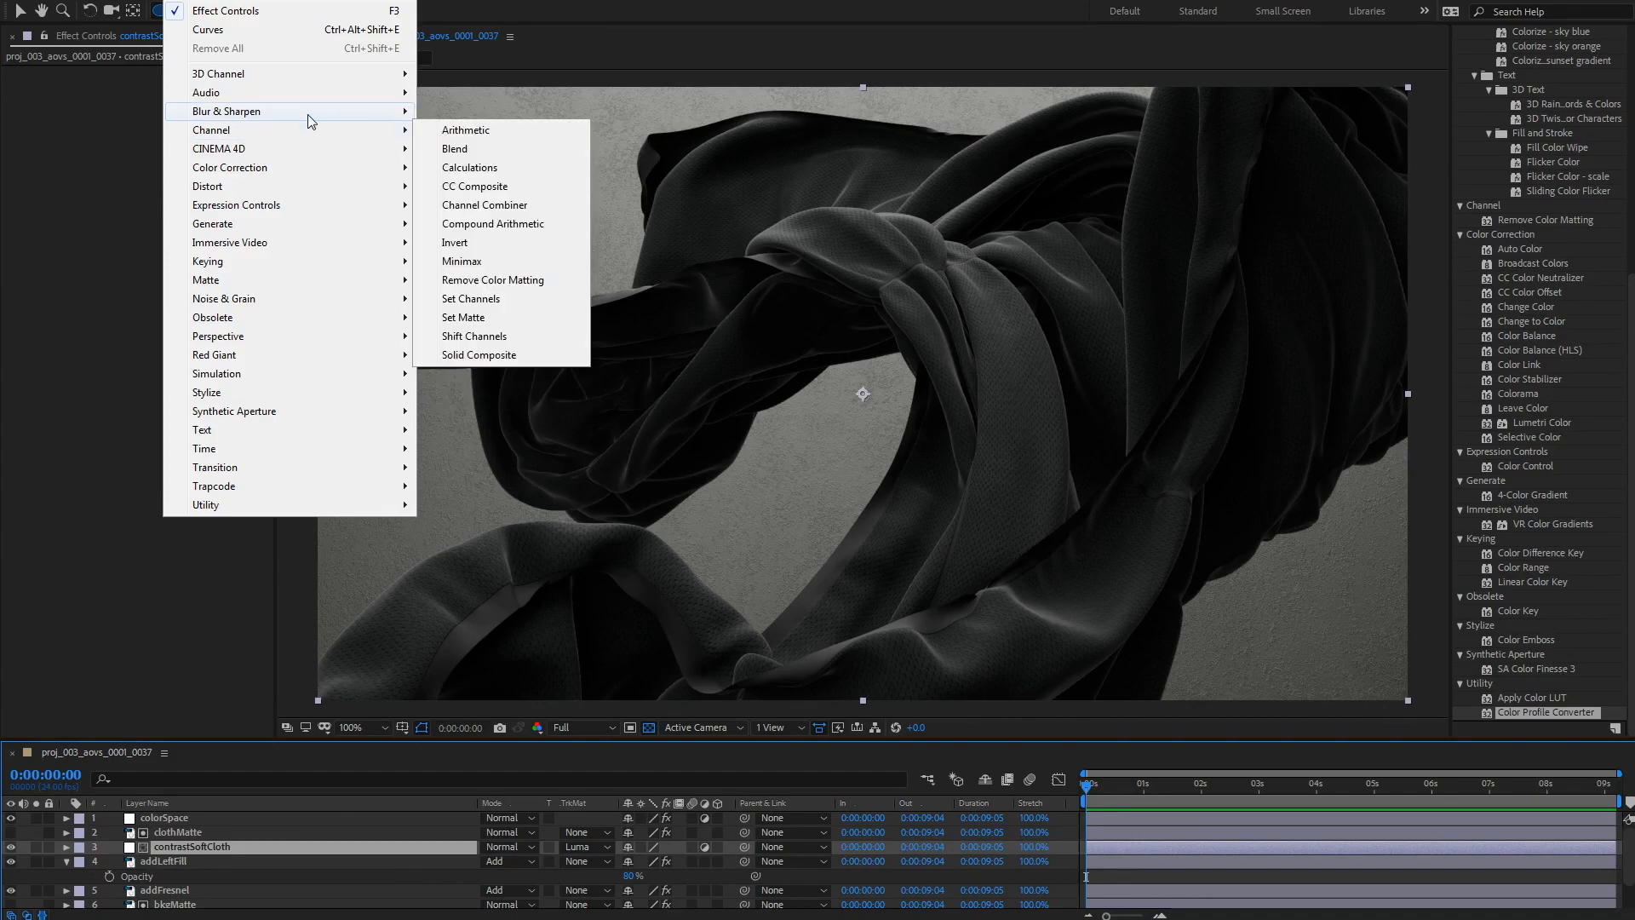
pyautogui.moveTo(307, 168)
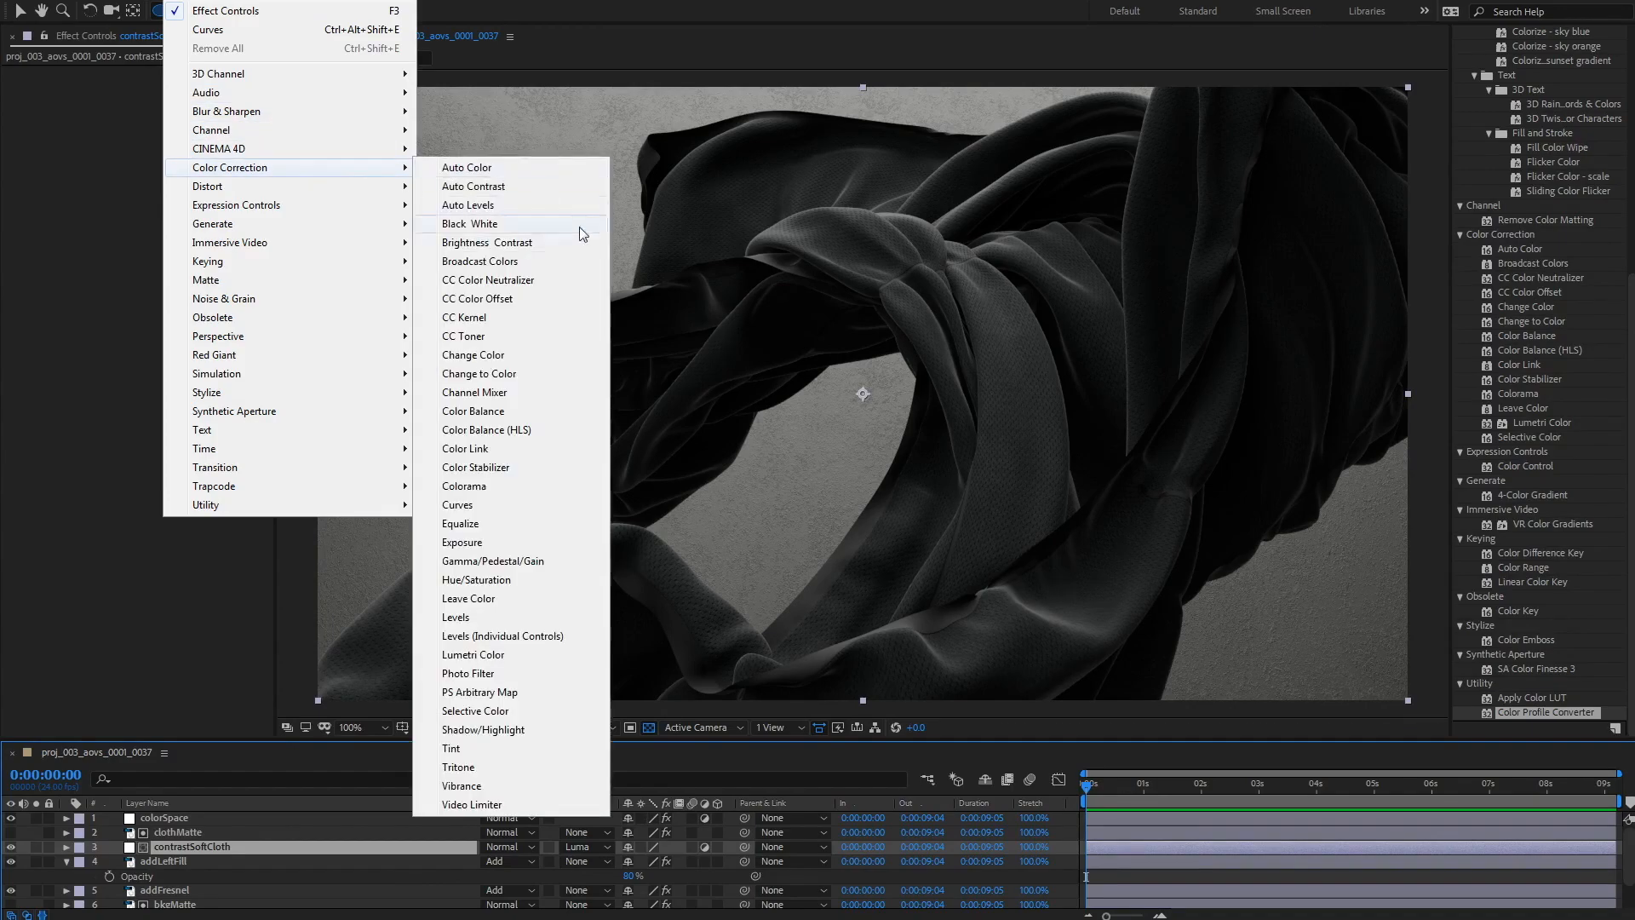
pyautogui.click(507, 505)
pyautogui.moveTo(96, 289); pyautogui.dragTo(176, 177)
pyautogui.moveTo(100, 279); pyautogui.dragTo(100, 285)
pyautogui.moveTo(176, 177)
pyautogui.mouseDown()
pyautogui.moveTo(156, 200)
pyautogui.moveTo(204, 169)
pyautogui.mouseUp()
pyautogui.moveTo(101, 286); pyautogui.dragTo(59, 330)
pyautogui.click(99, 254)
pyautogui.moveTo(100, 256)
pyautogui.mouseDown()
pyautogui.moveTo(55, 324)
pyautogui.moveTo(83, 281)
pyautogui.mouseUp()
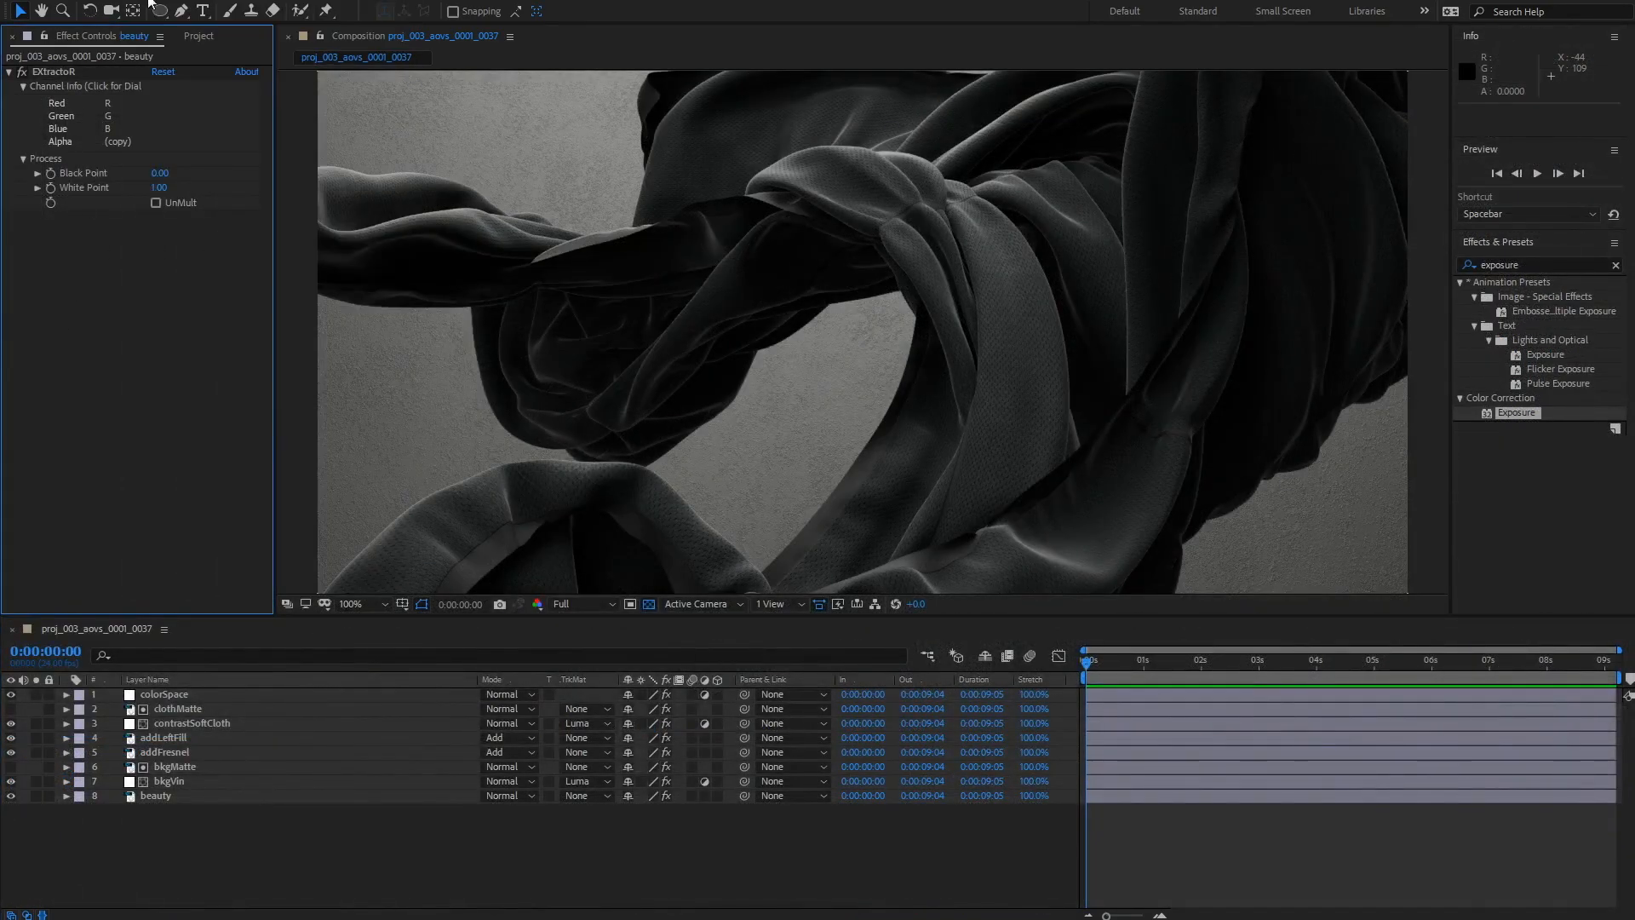
# Step: Create a new adjustment layer named DOF and move it just below colorSpace
pyautogui.click(93, 1)
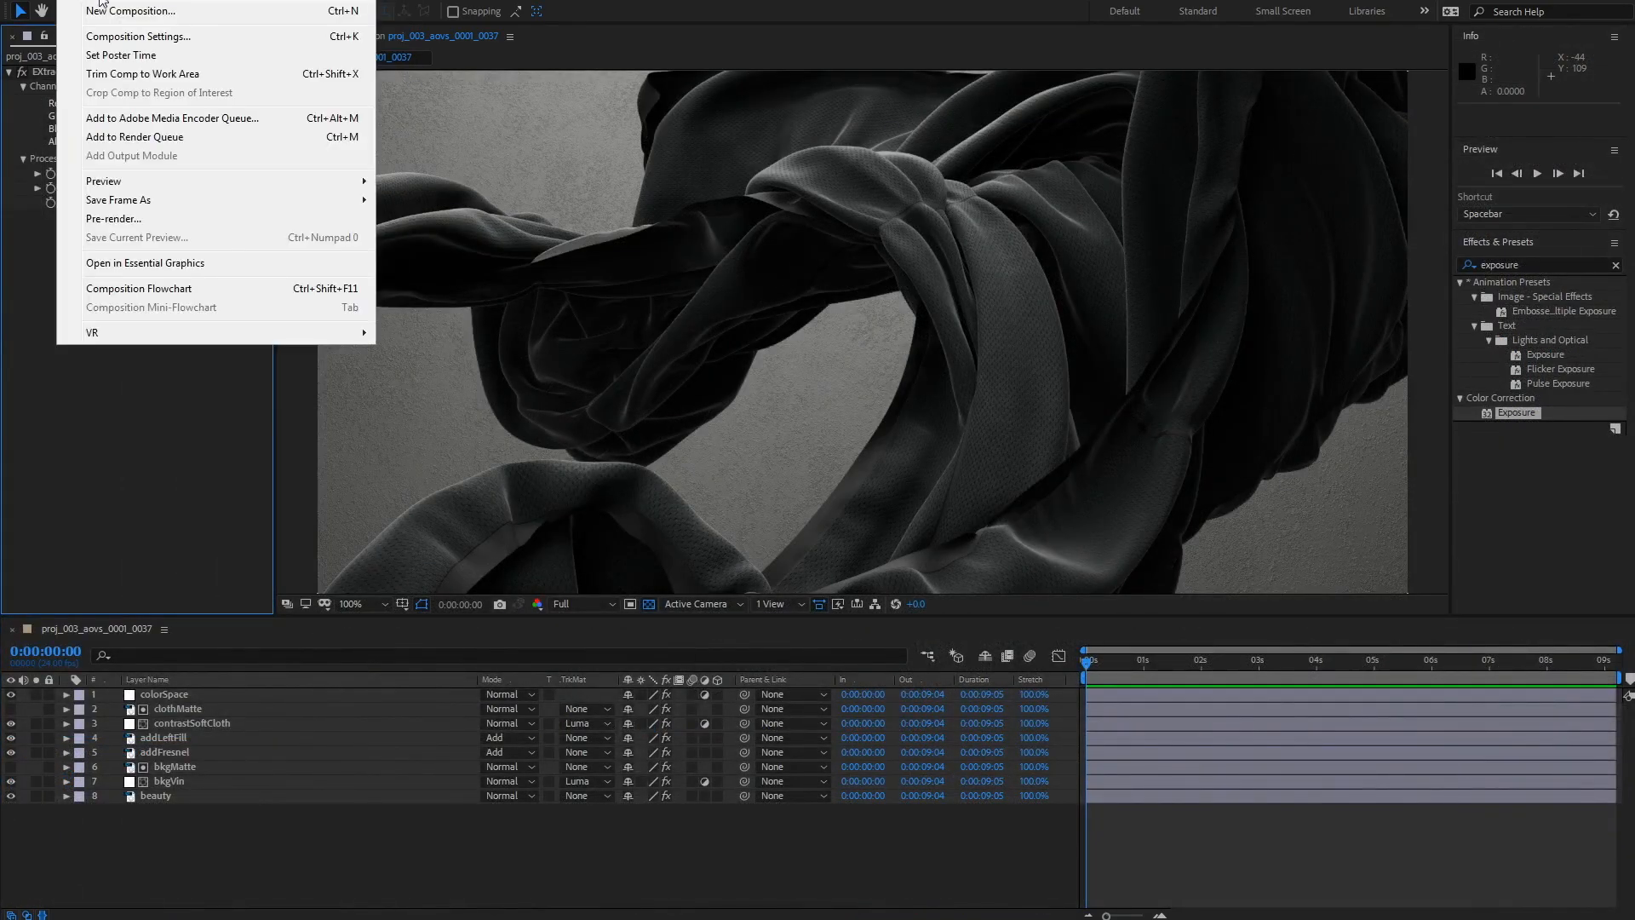
pyautogui.moveTo(148, 1)
pyautogui.moveTo(232, 11)
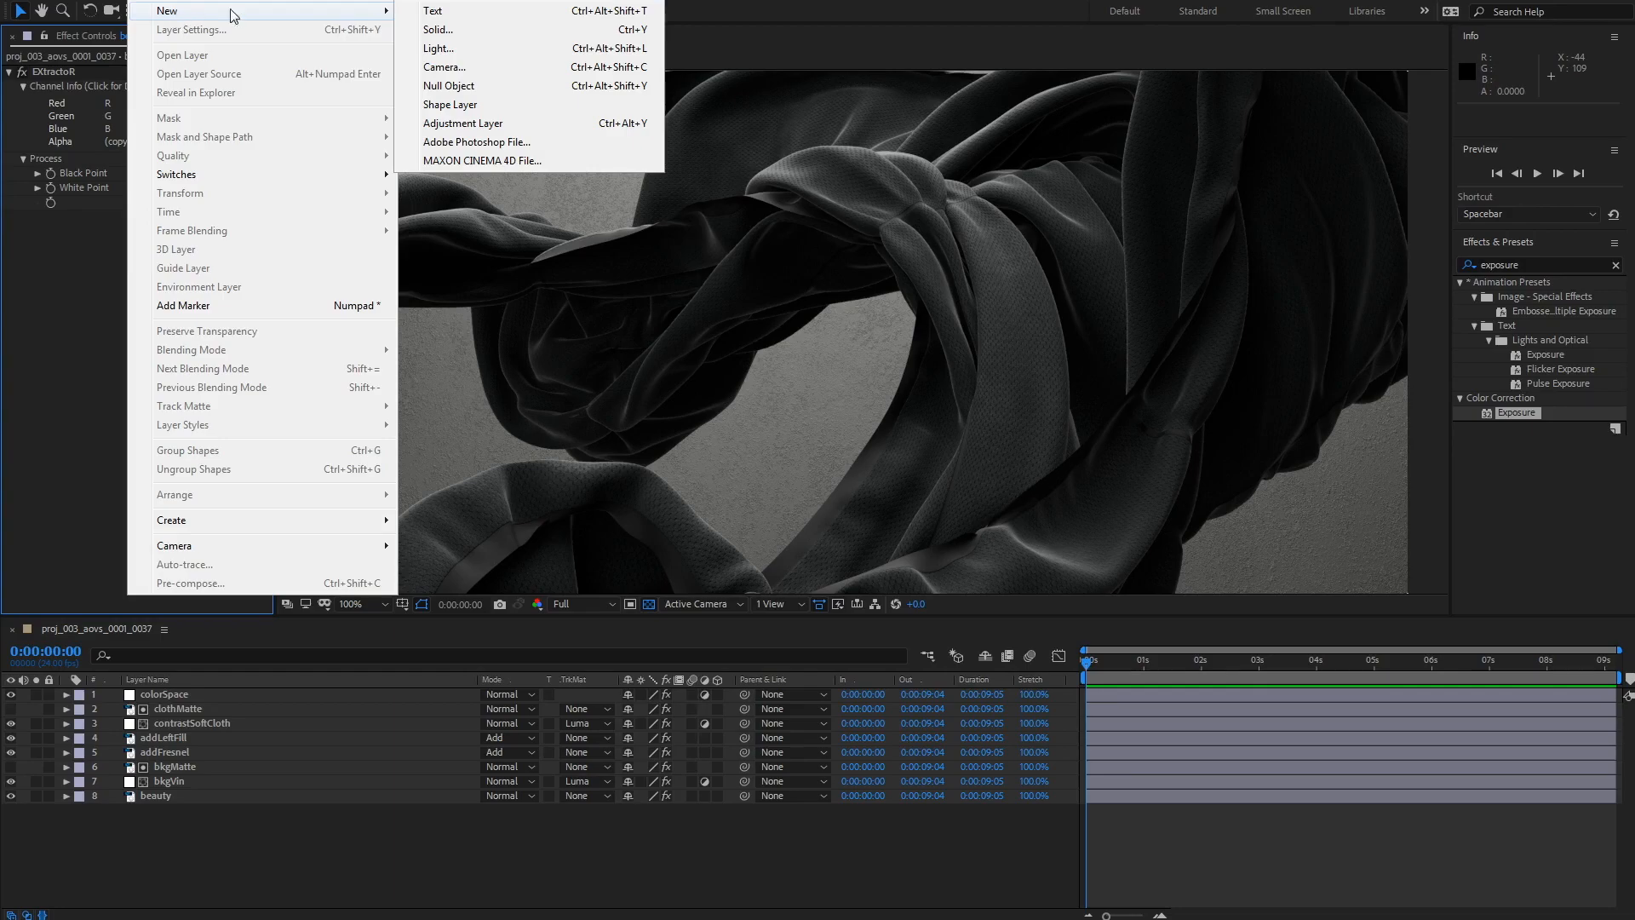
pyautogui.click(523, 125)
pyautogui.click(218, 694)
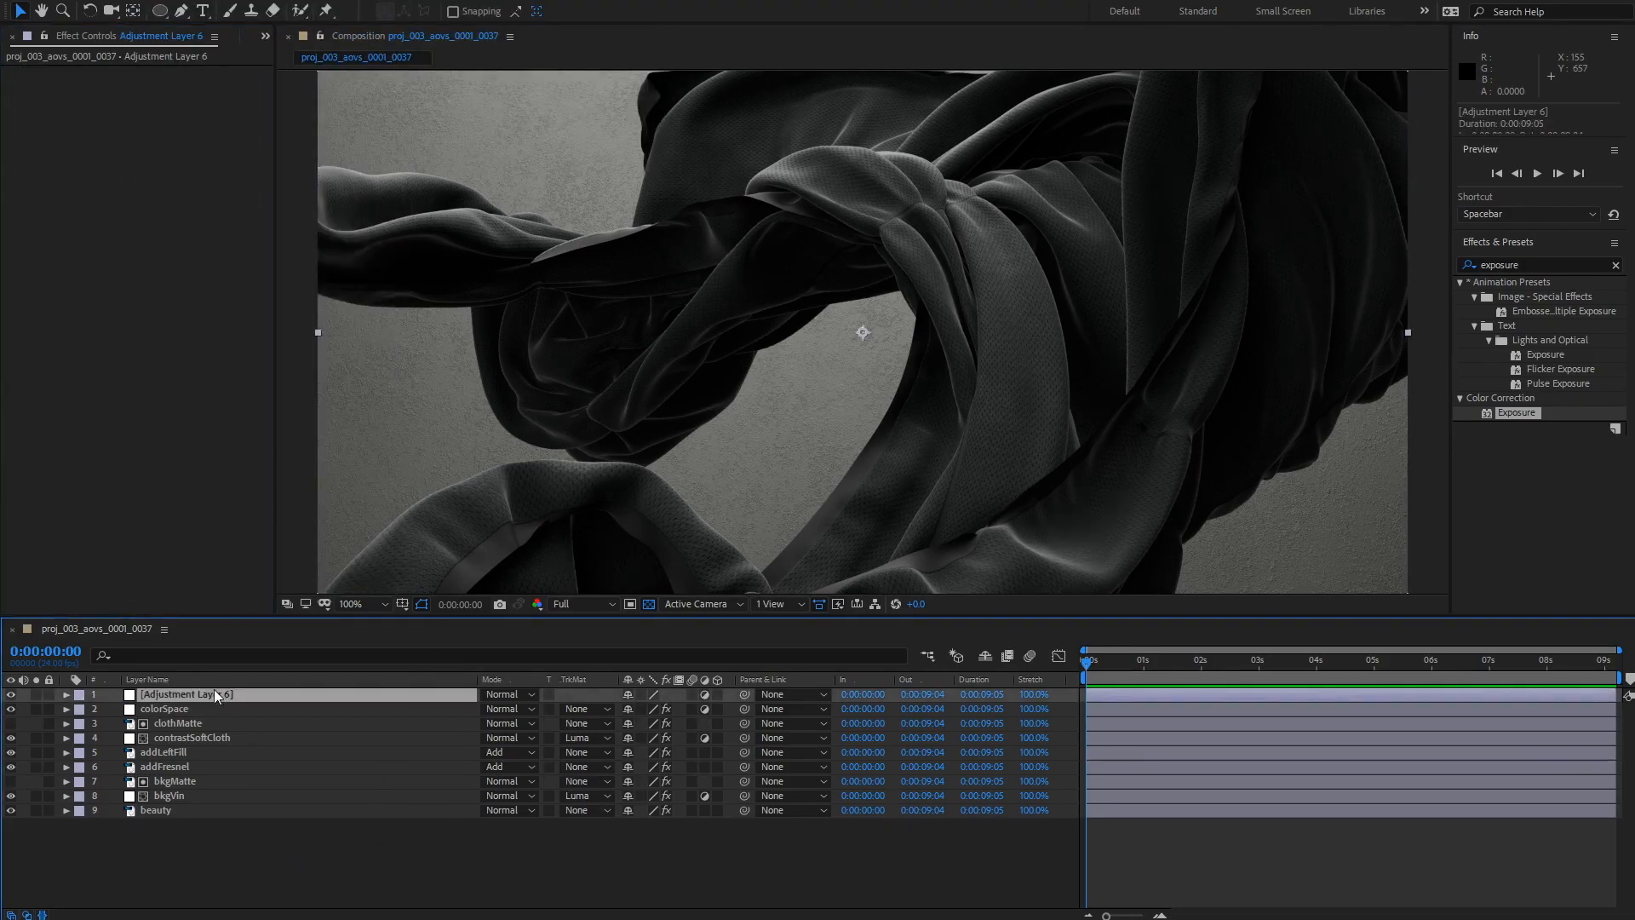
pyautogui.press('Return')
pyautogui.write('DOF')
pyautogui.press('Return')
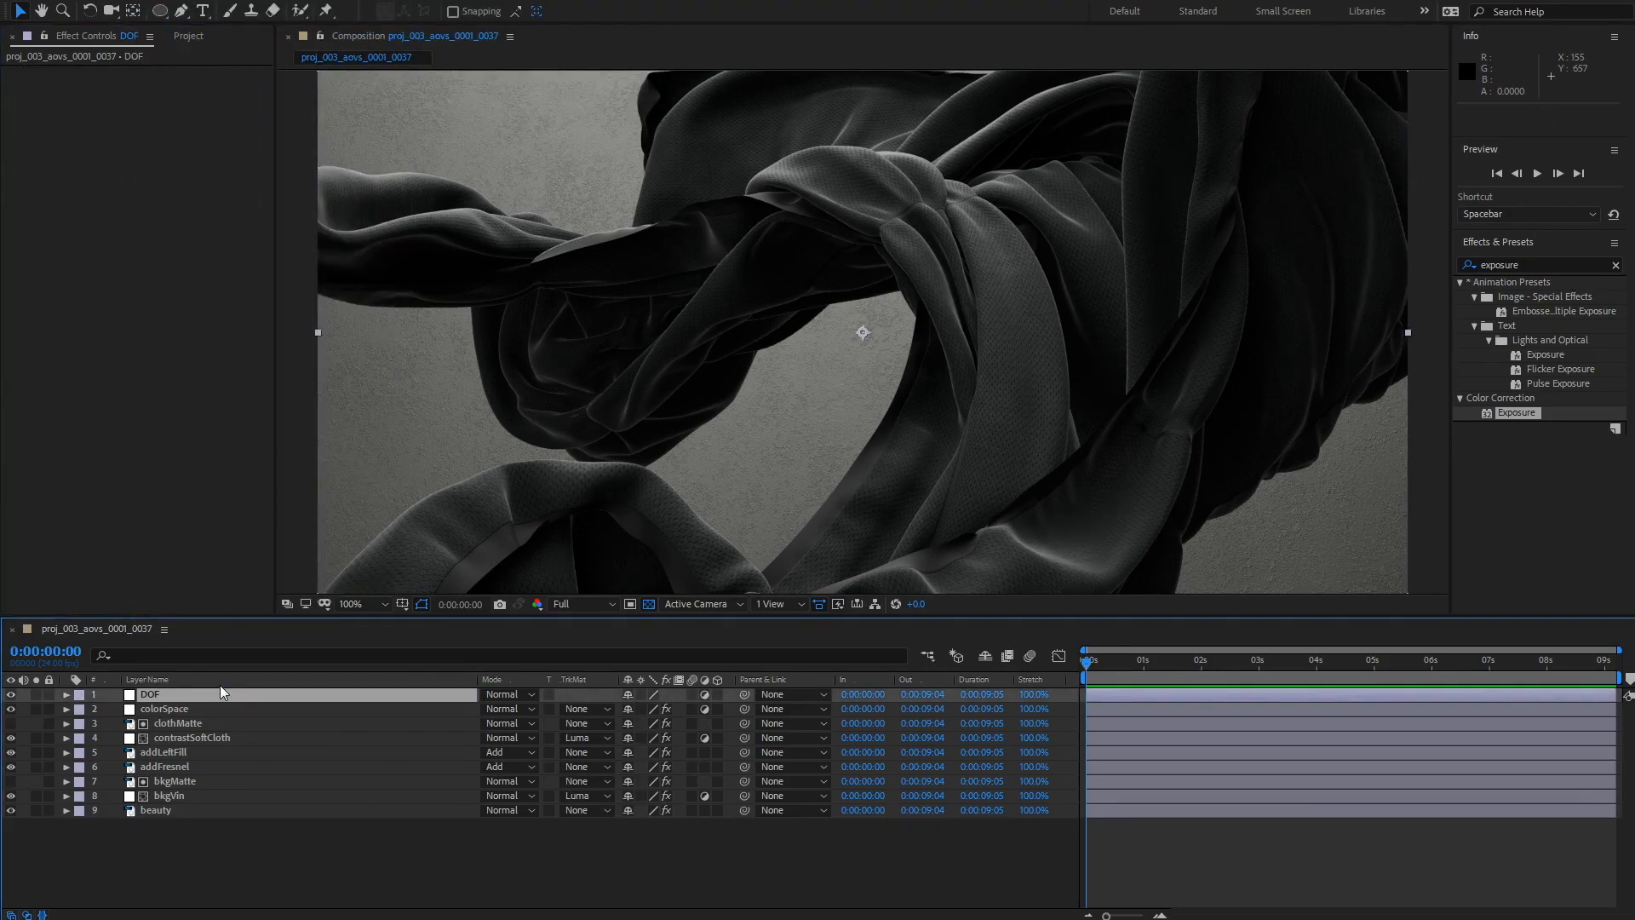
pyautogui.moveTo(161, 700); pyautogui.dragTo(165, 717)
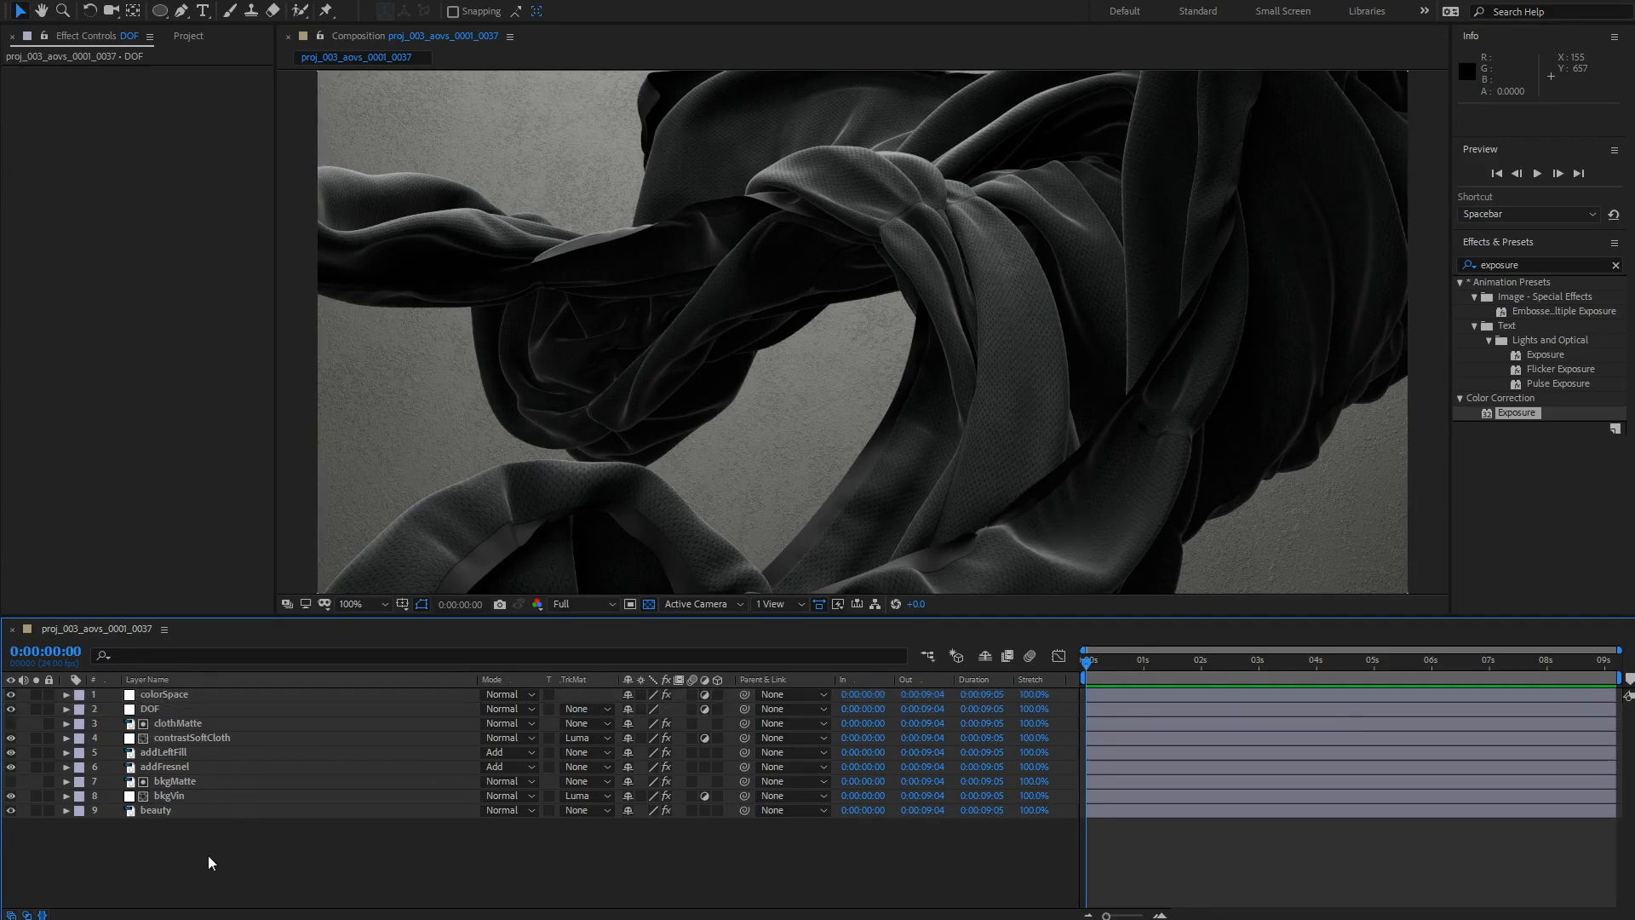
# Step: Duplicate the beauty layer and move the copy to the bottom of the layer stack
pyautogui.click(159, 811)
pyautogui.hotkey('ctrl', 'd')
pyautogui.moveTo(157, 812); pyautogui.dragTo(160, 868)
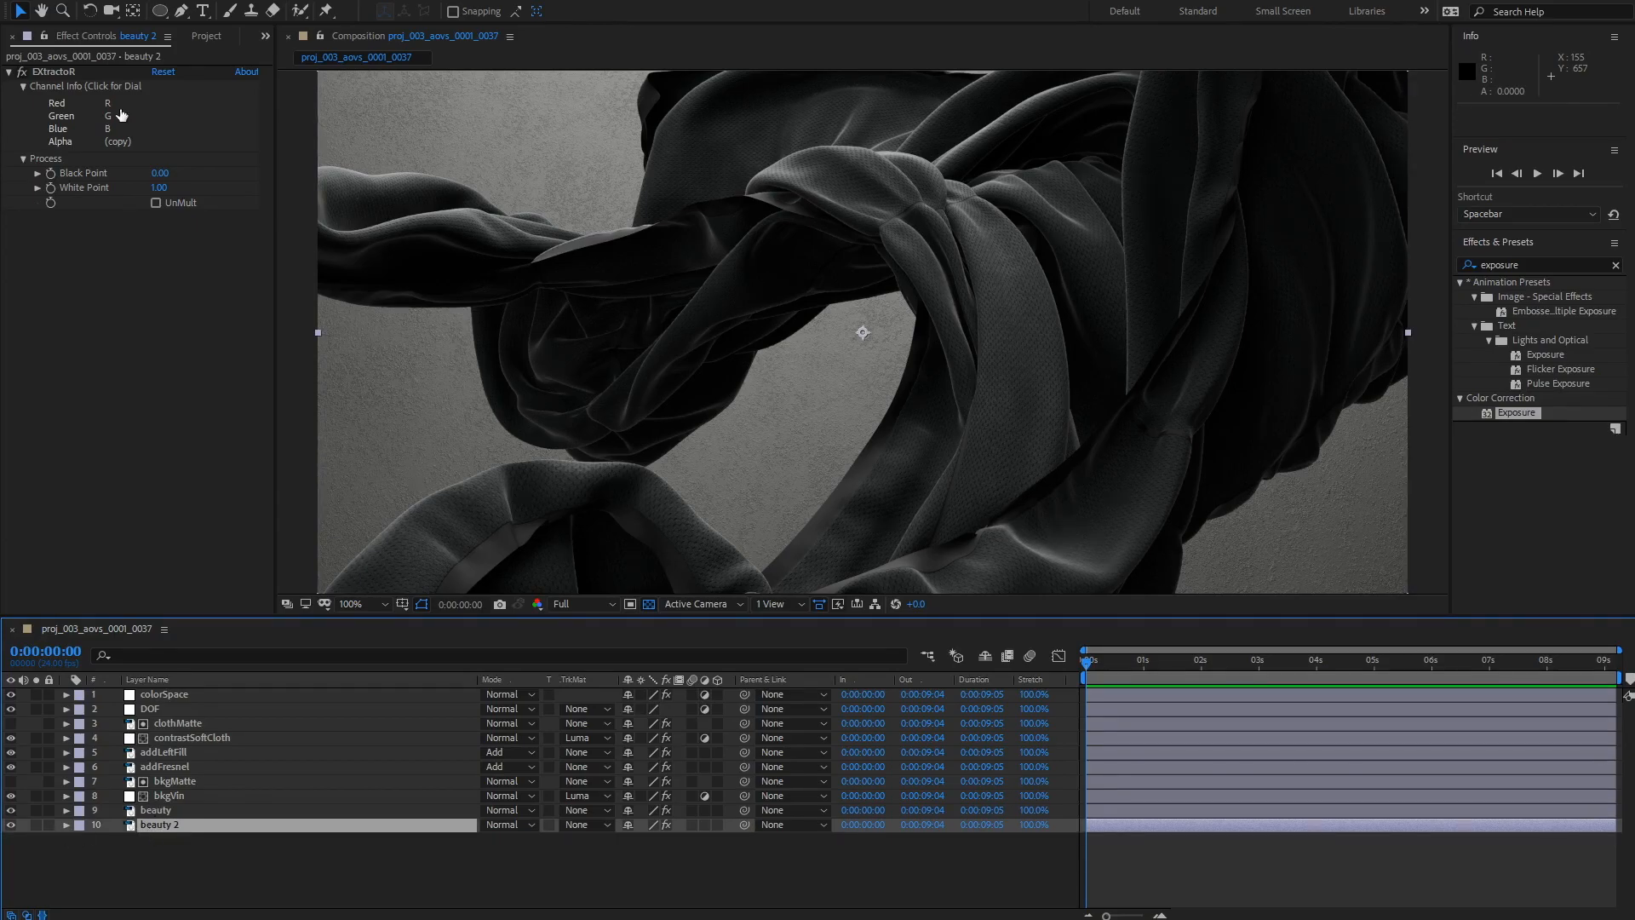
# Step: Set the copy's EXtractoR Red, Green and Blue channels to Depth.alpha
pyautogui.click(121, 115)
pyautogui.click(1065, 600)
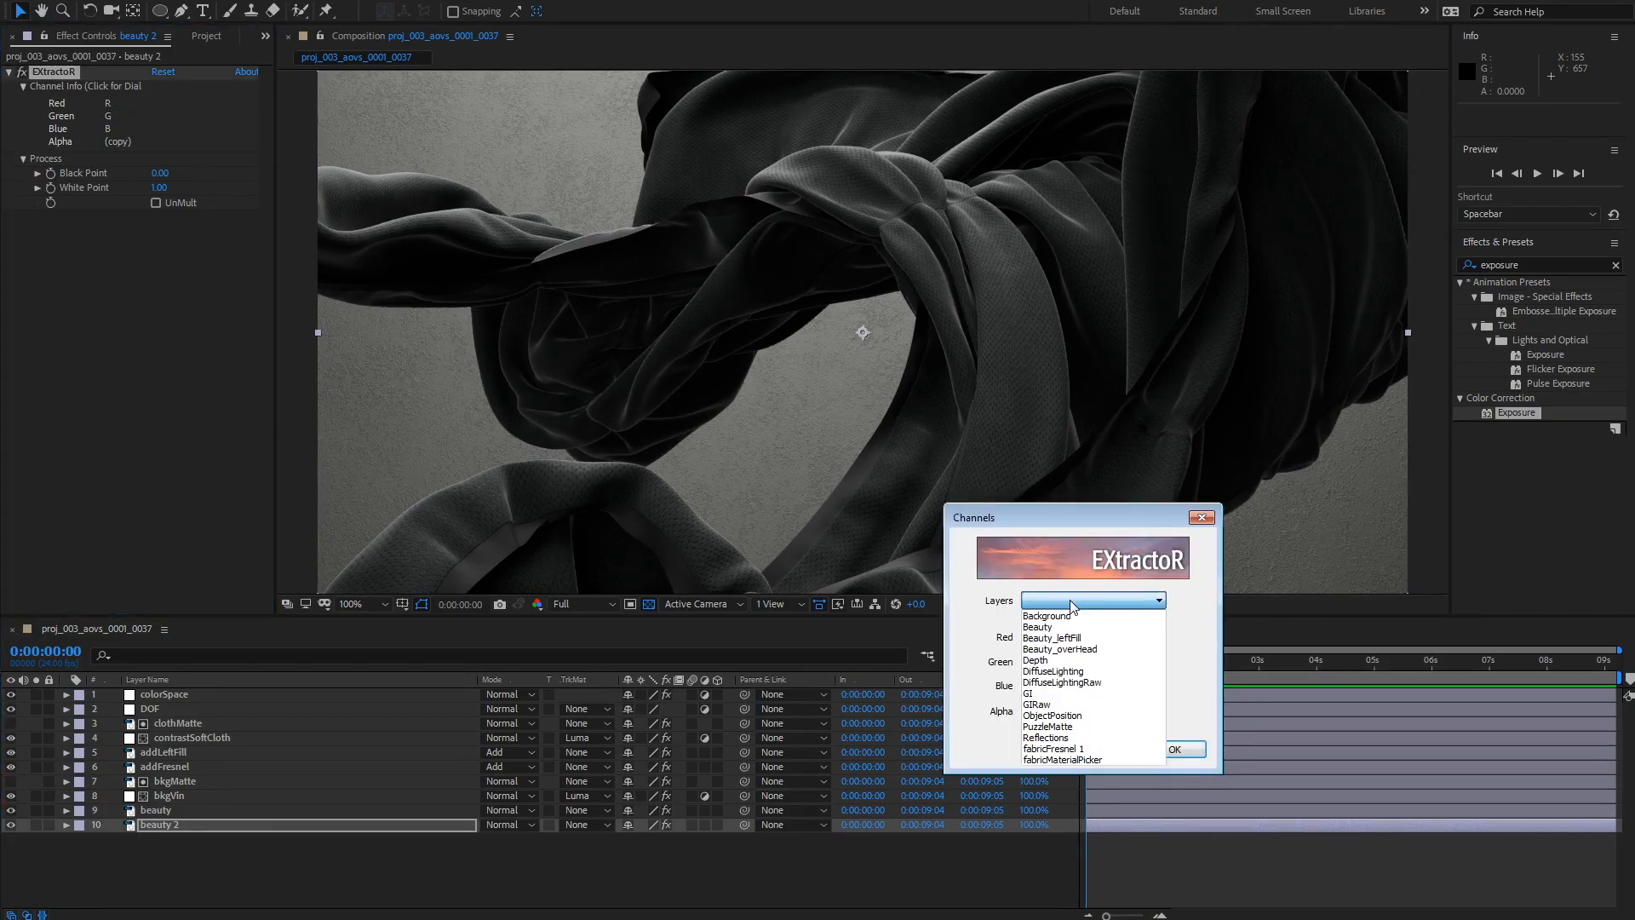
pyautogui.click(1107, 637)
pyautogui.click(1107, 637)
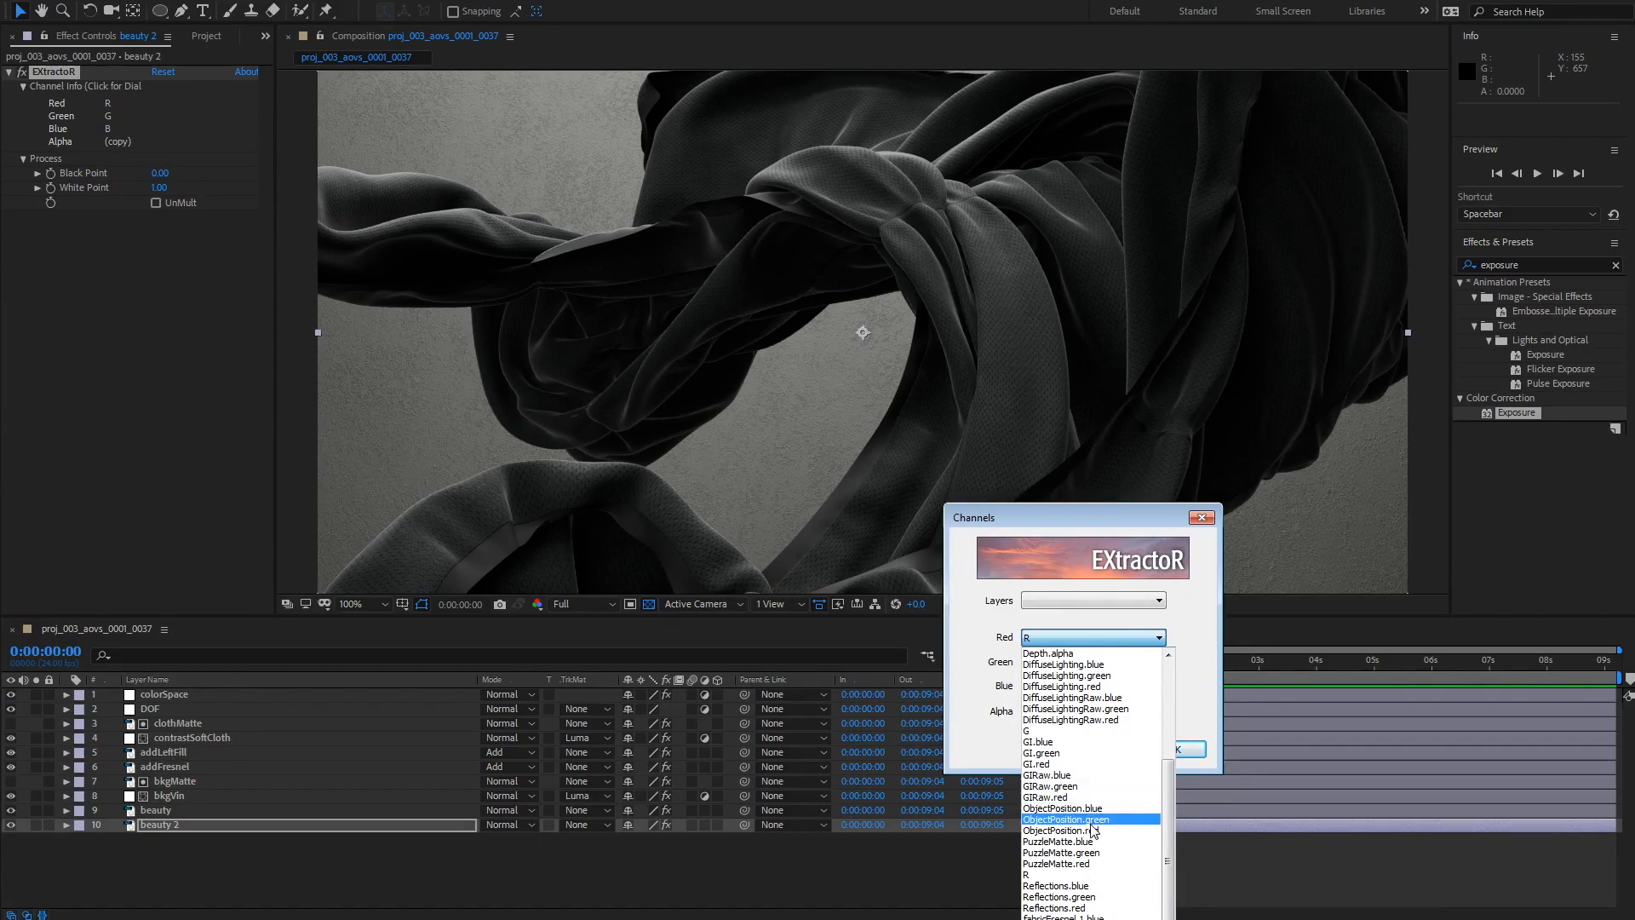
pyautogui.scroll(5, 1081, 818)
pyautogui.click(1072, 813)
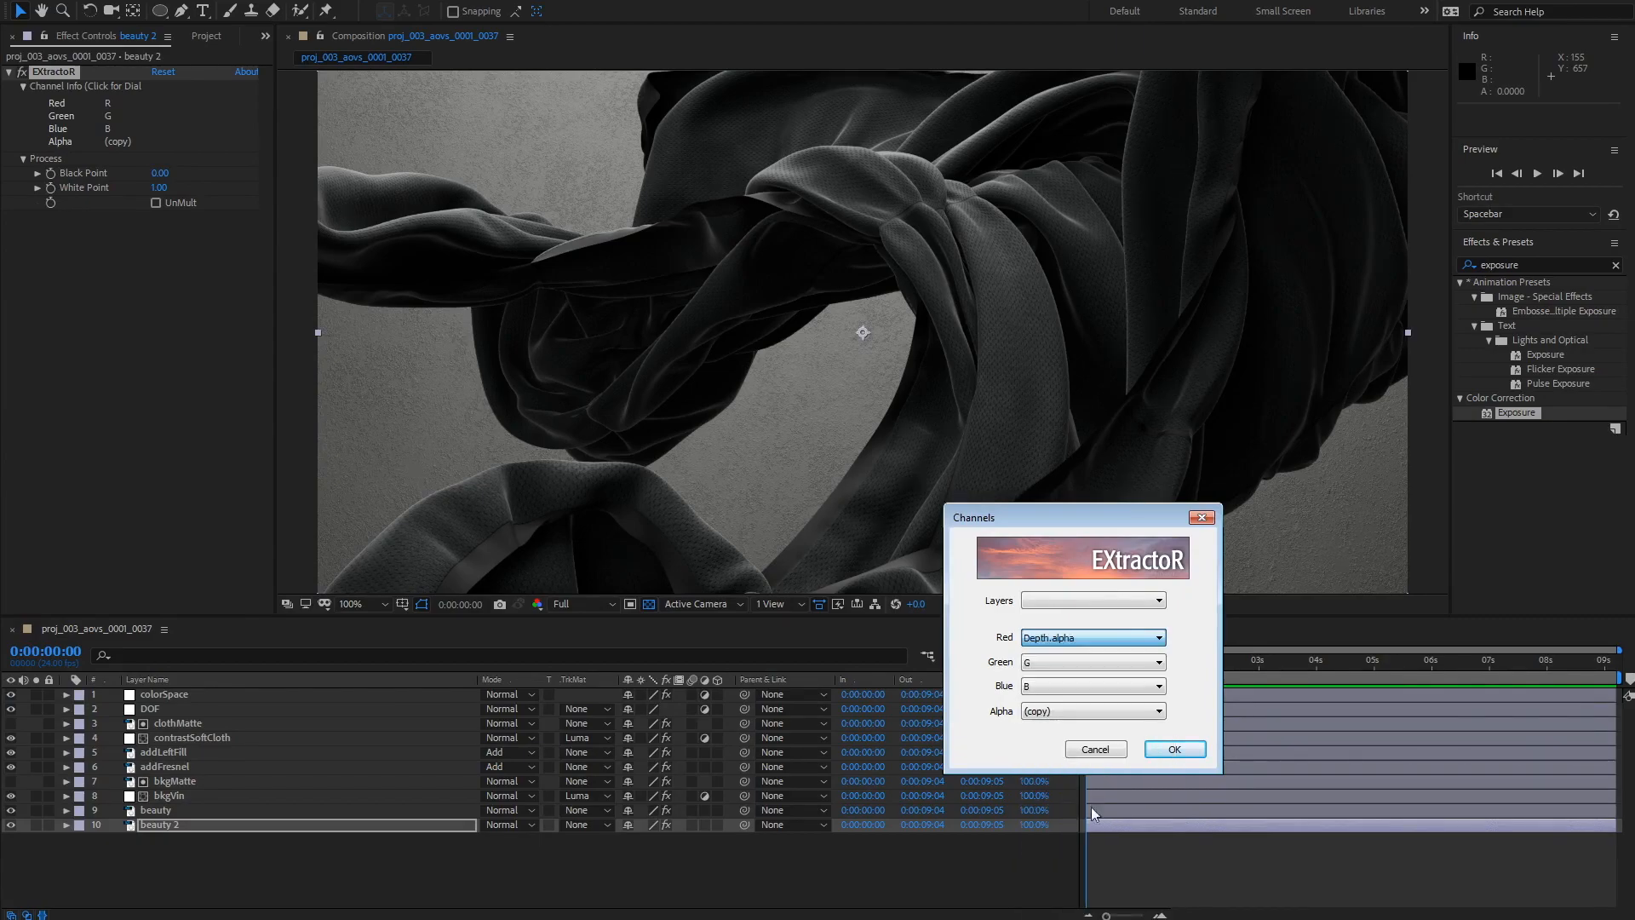
pyautogui.click(1065, 663)
pyautogui.click(1056, 810)
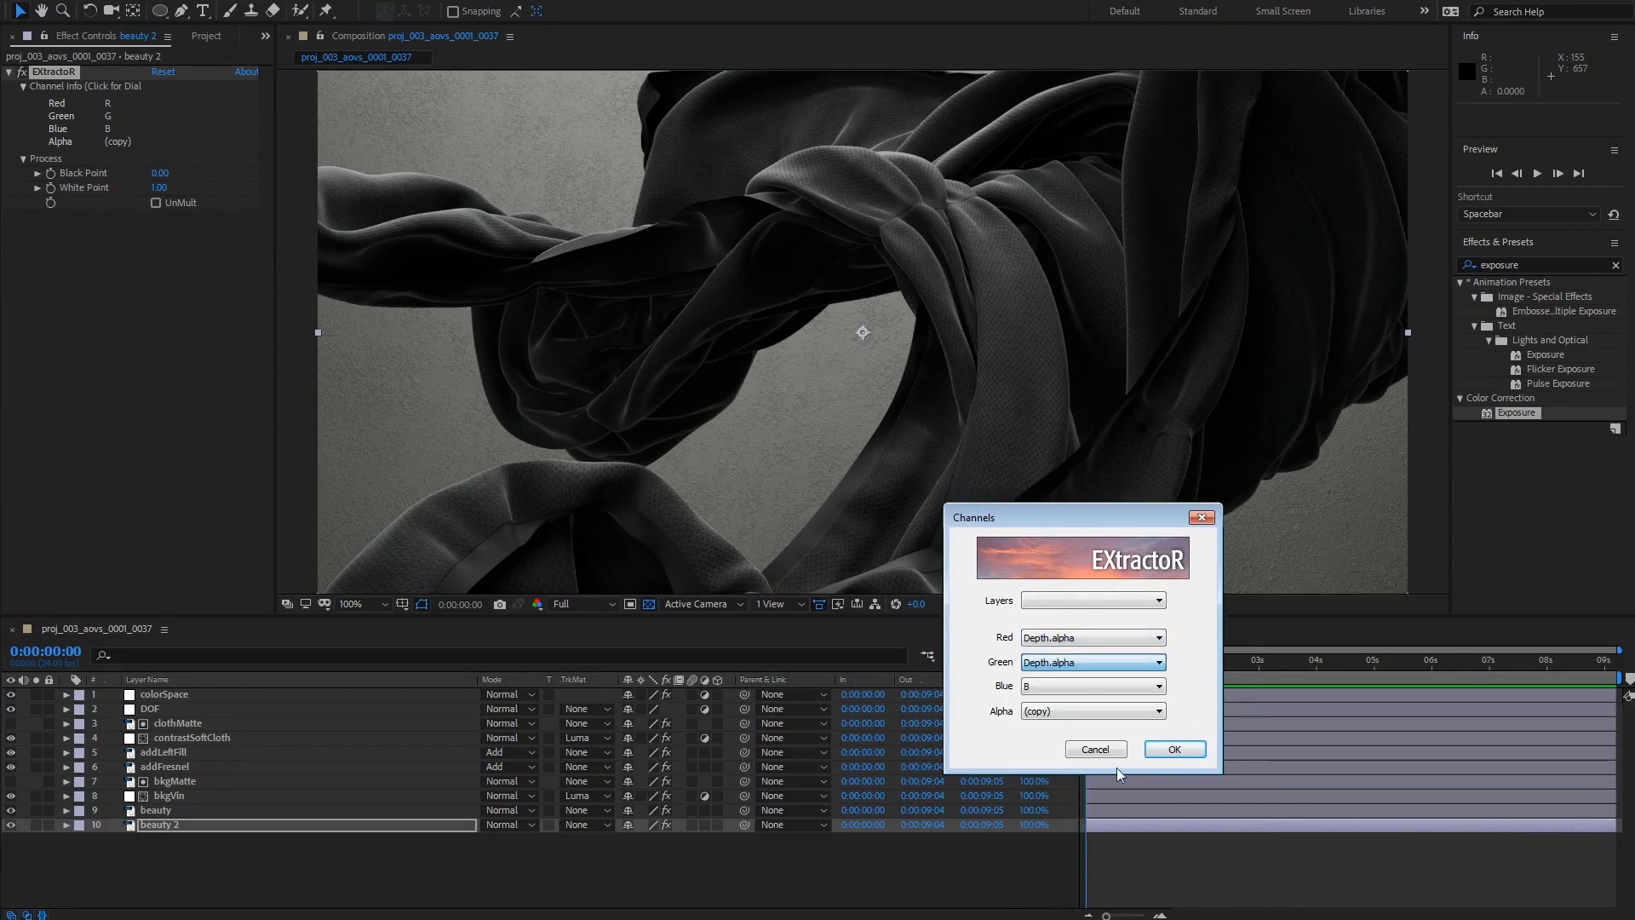
pyautogui.click(1060, 686)
pyautogui.click(1072, 845)
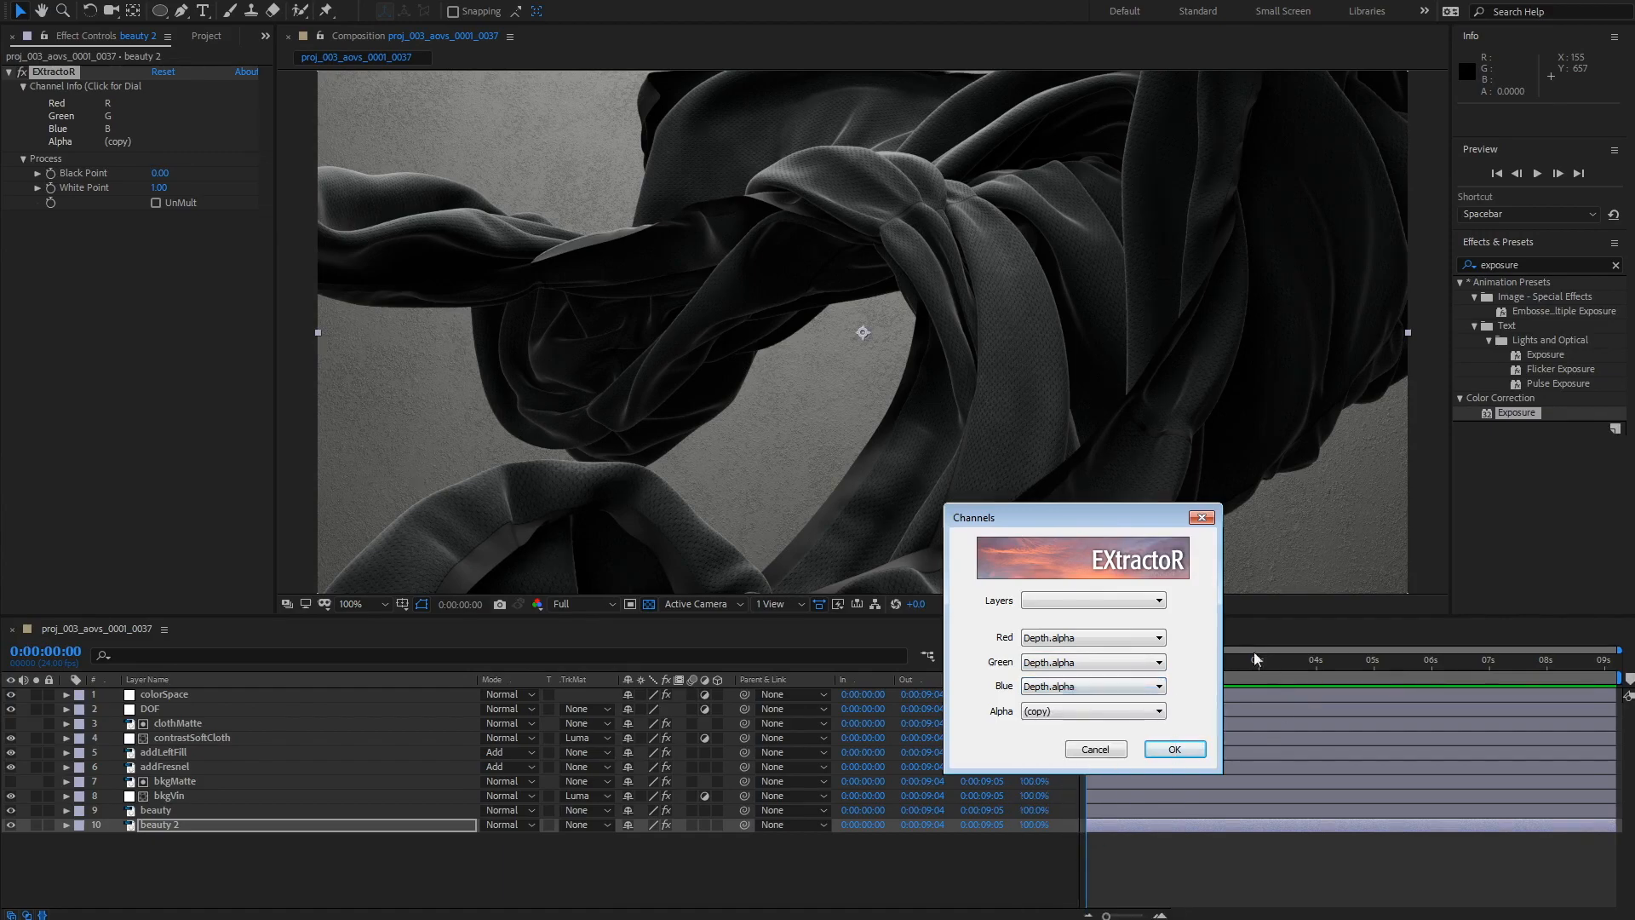
pyautogui.click(1173, 750)
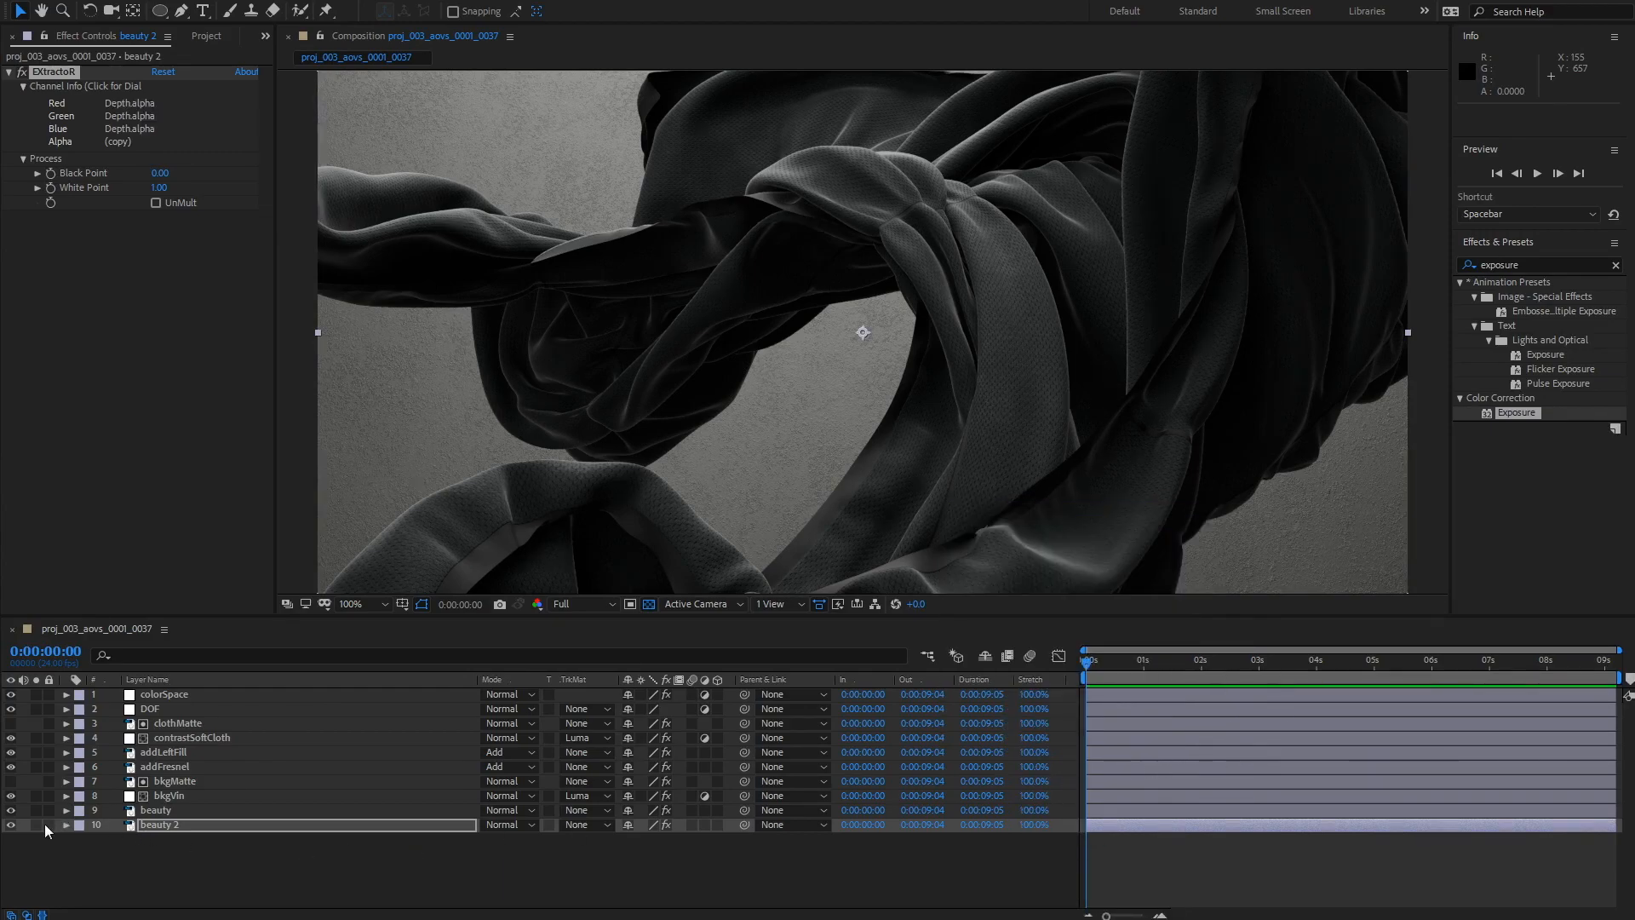
# Step: Rename beauty 2 to zdepth, previewing the depth pass solo
pyautogui.click(37, 824)
pyautogui.click(247, 885)
pyautogui.click(182, 825)
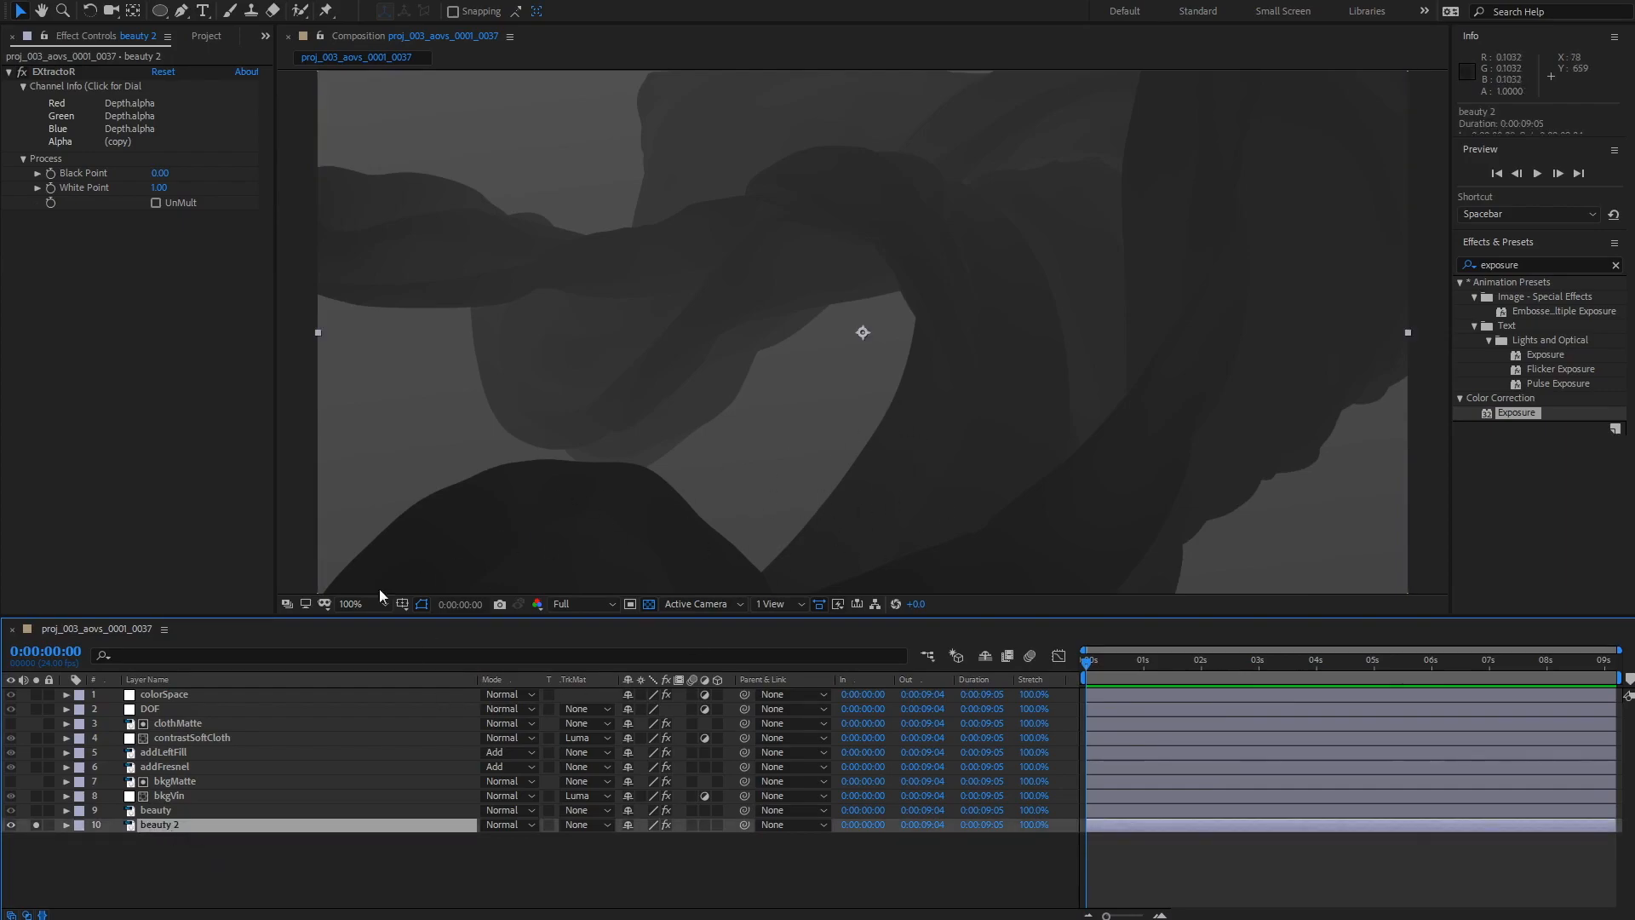
pyautogui.press('Return')
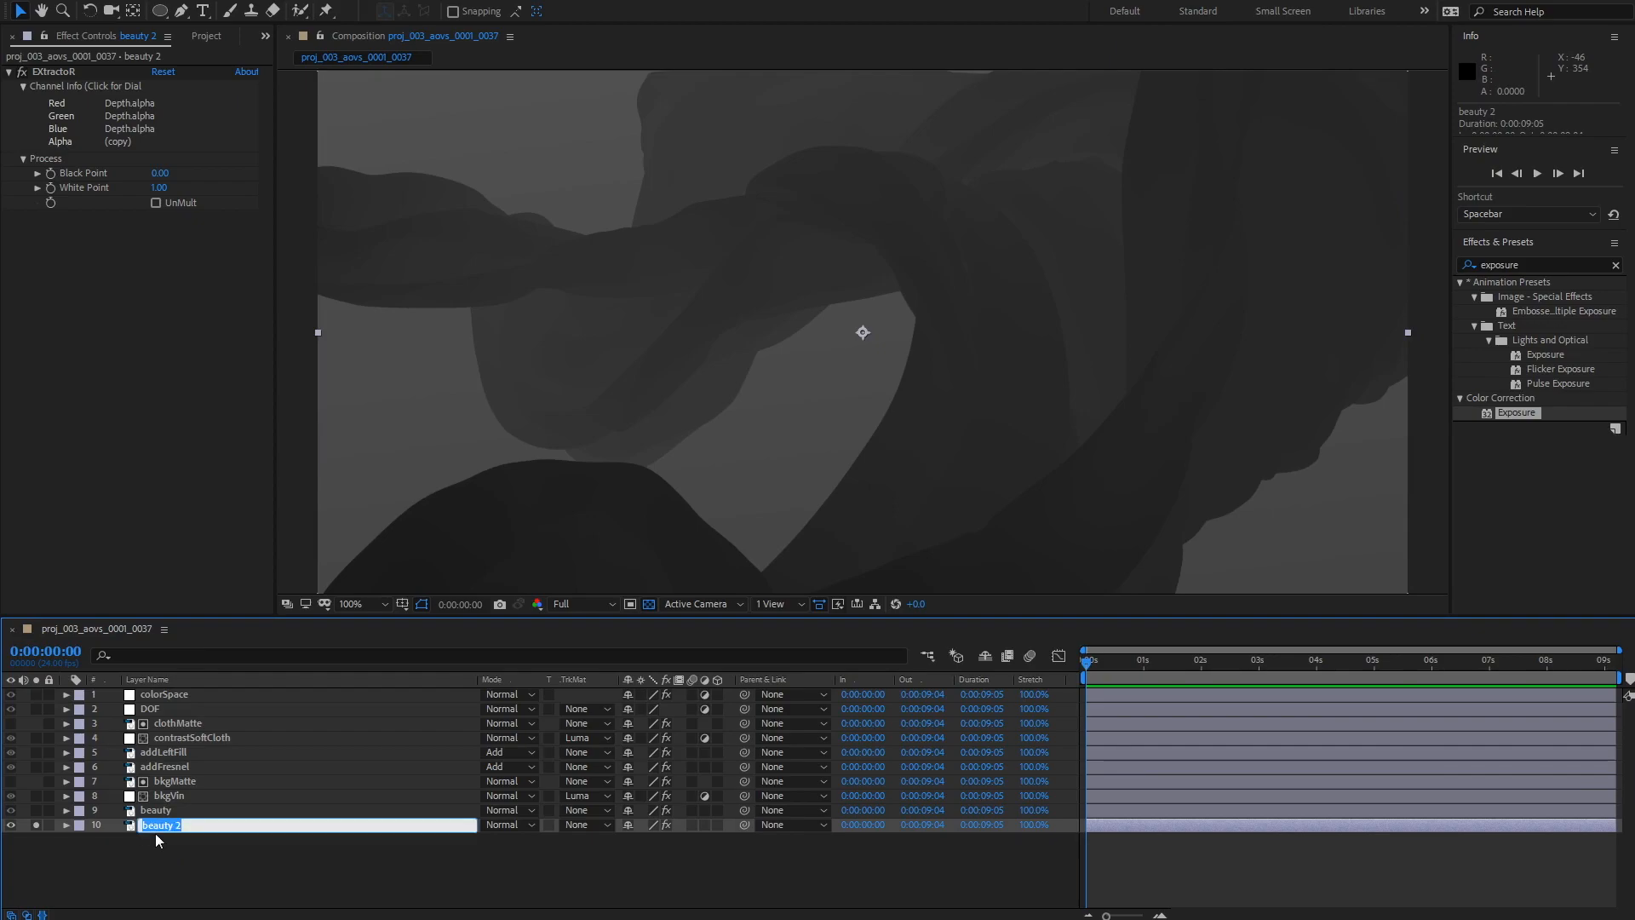
pyautogui.write('zdepth')
pyautogui.press('Return')
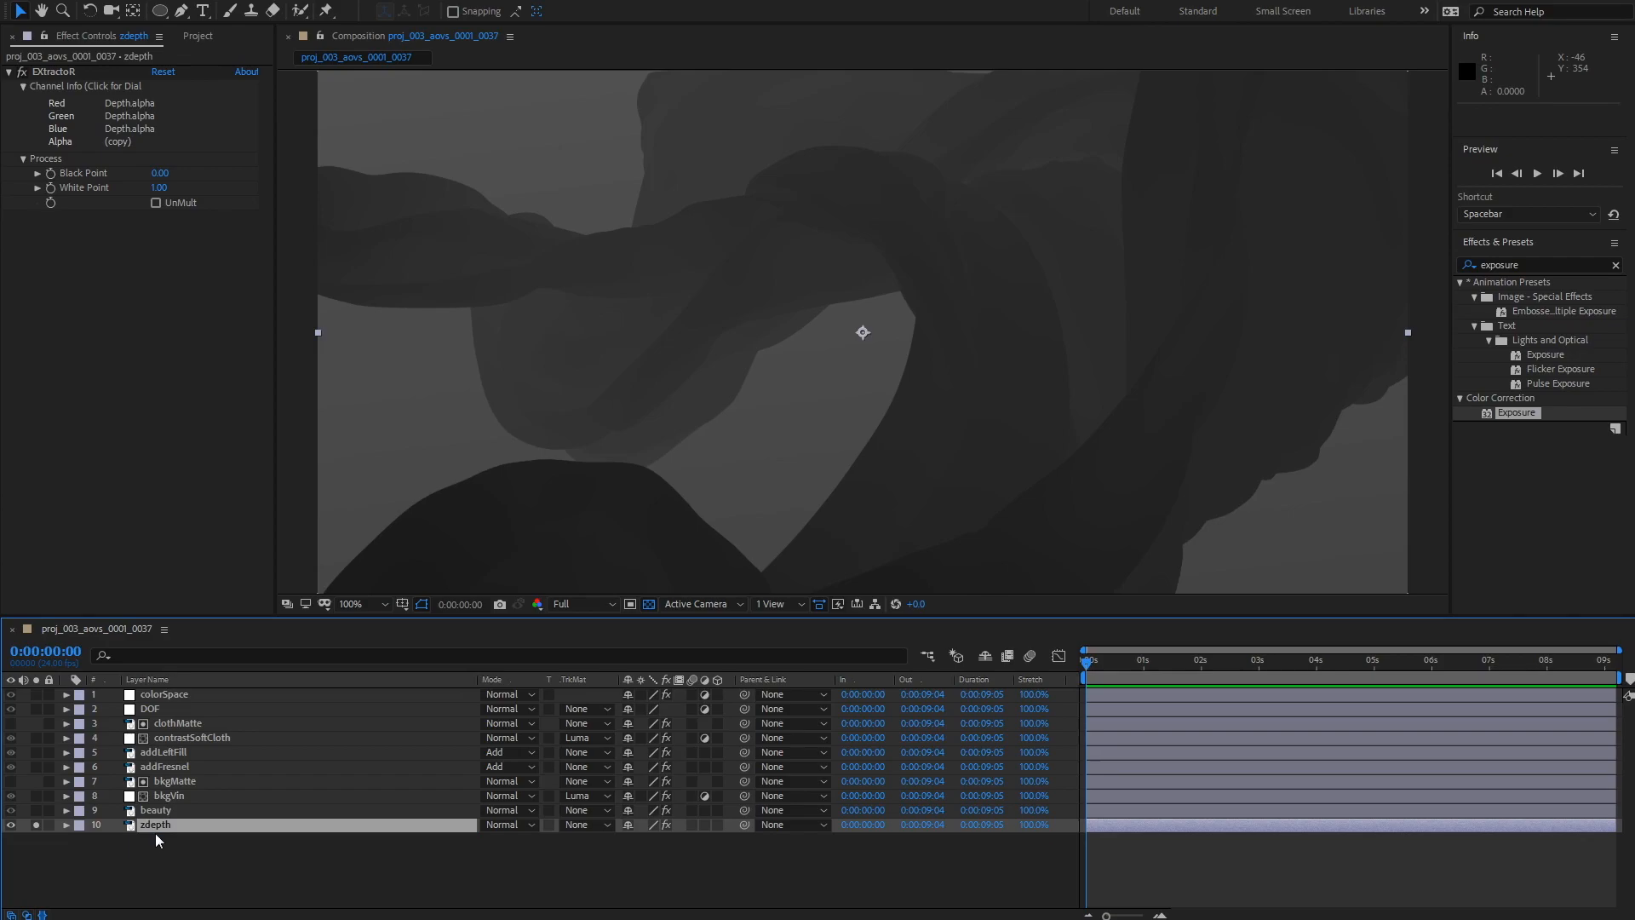
pyautogui.click(36, 824)
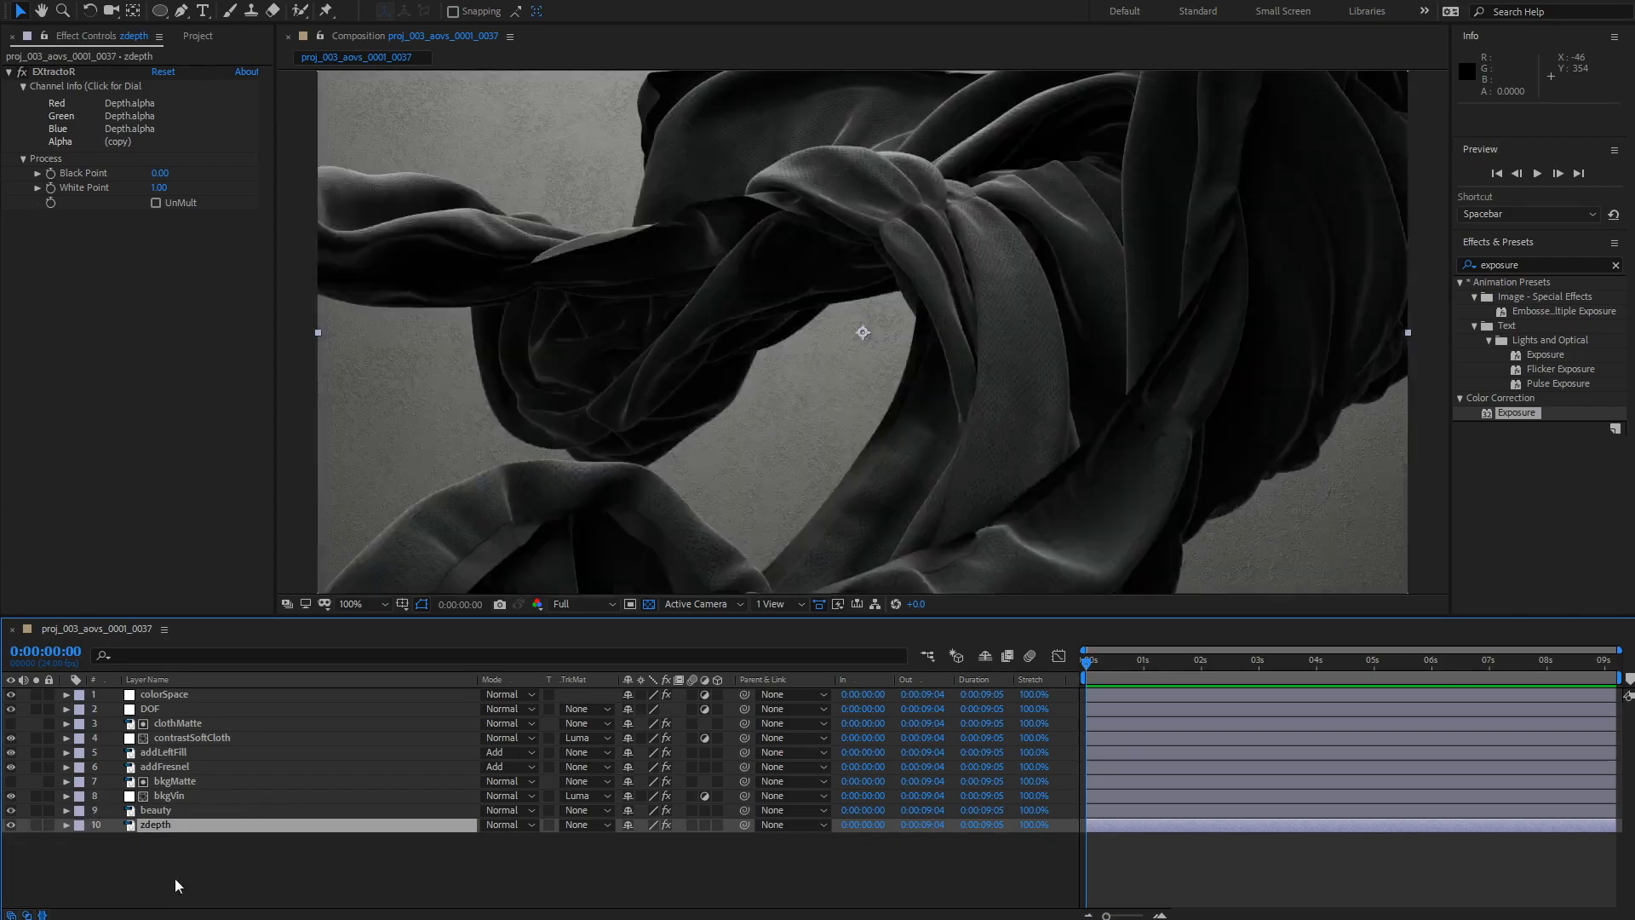
# Step: Apply Camera Lens Blur to the DOF layer
pyautogui.click(150, 711)
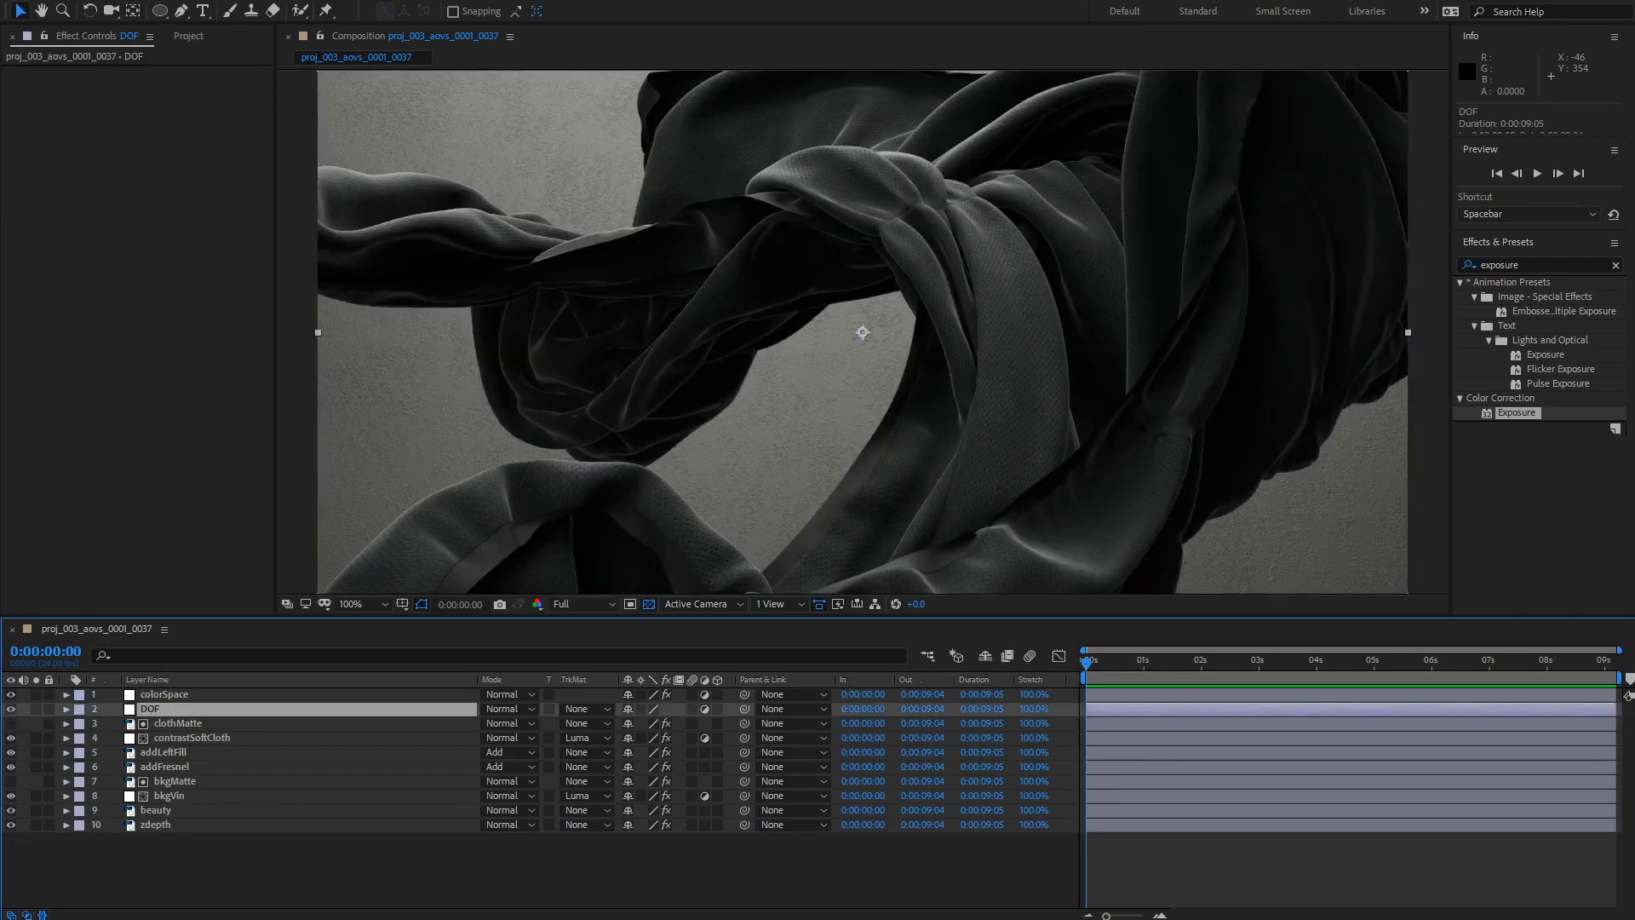
pyautogui.click(183, 0)
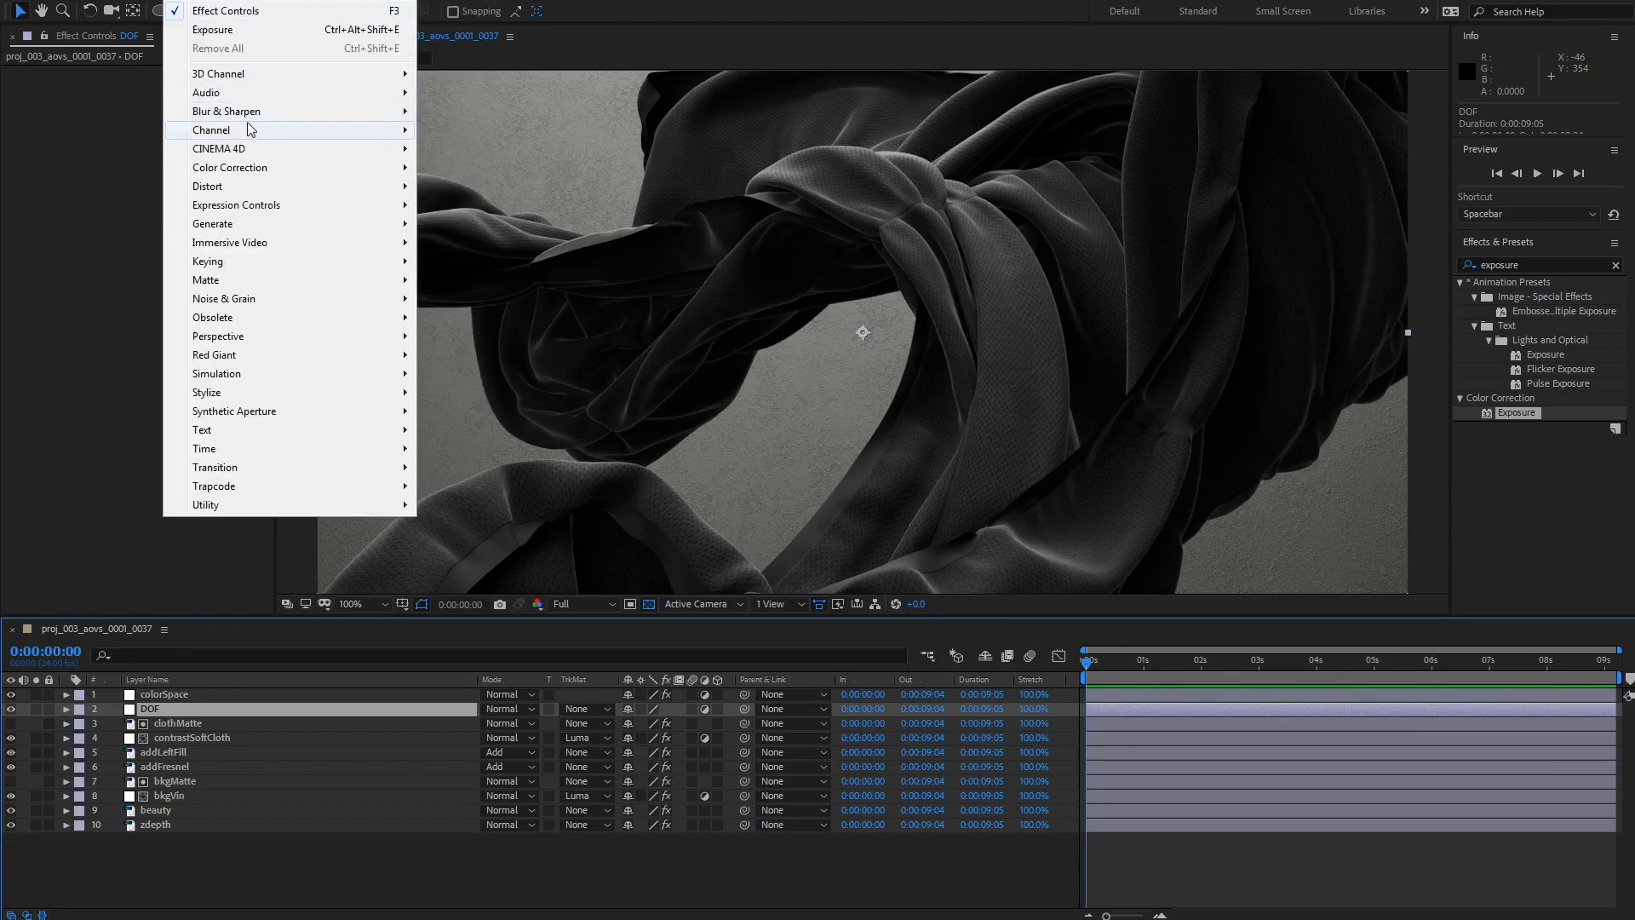
pyautogui.moveTo(255, 112)
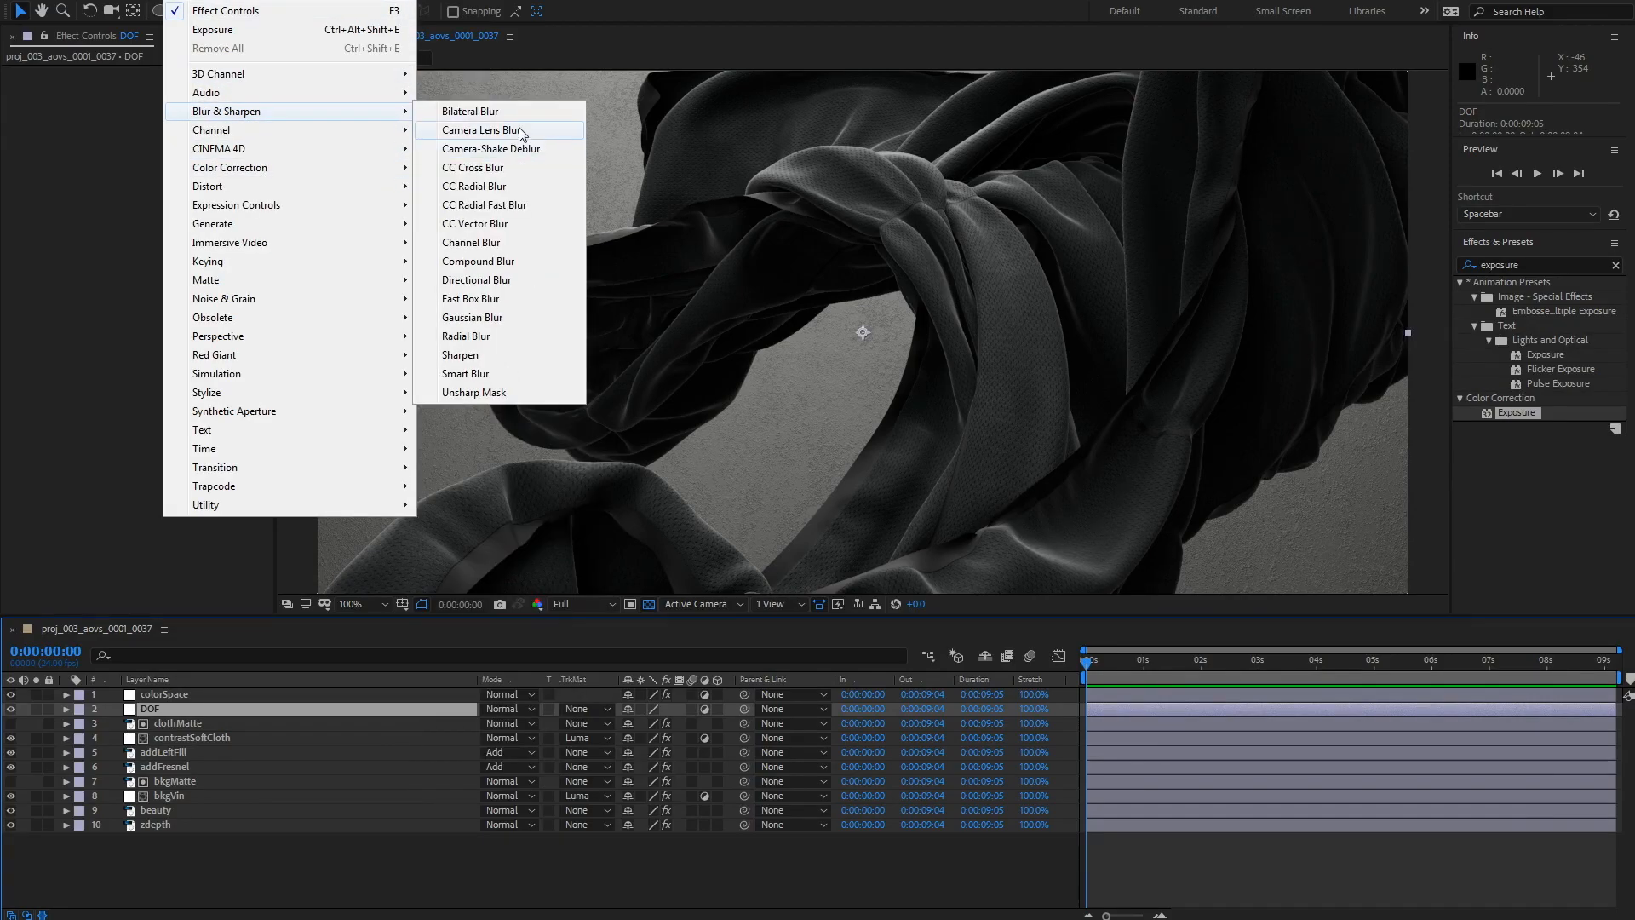
pyautogui.click(521, 130)
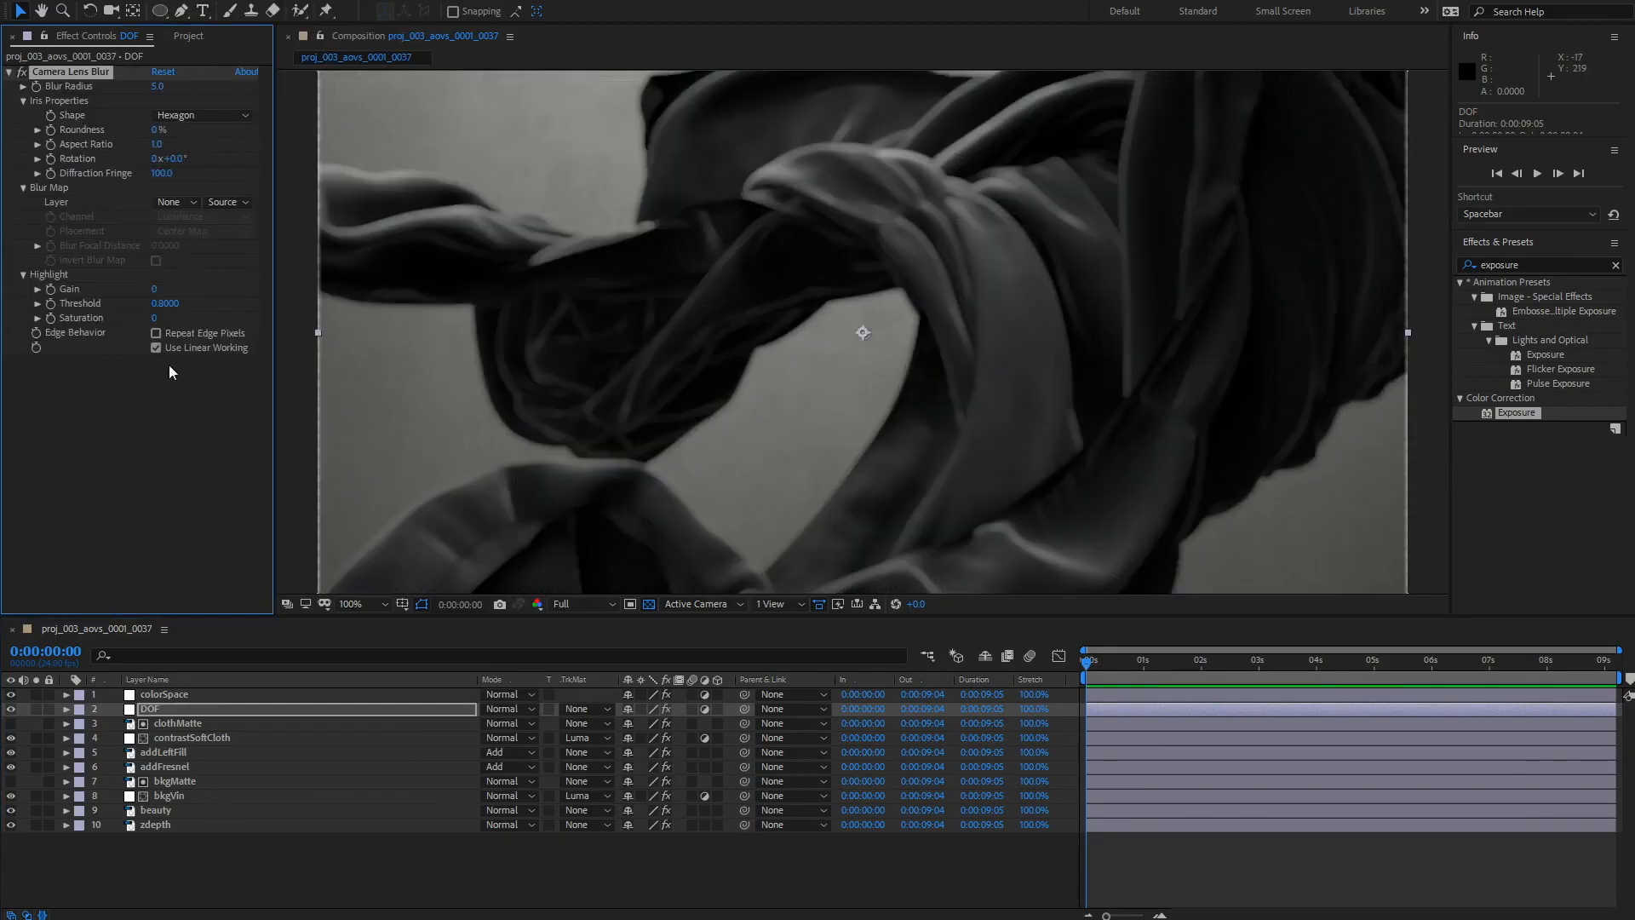
# Step: Enable Repeat Edge Pixels and set the Camera Lens Blur's blur map layer to zdepth
pyautogui.click(156, 334)
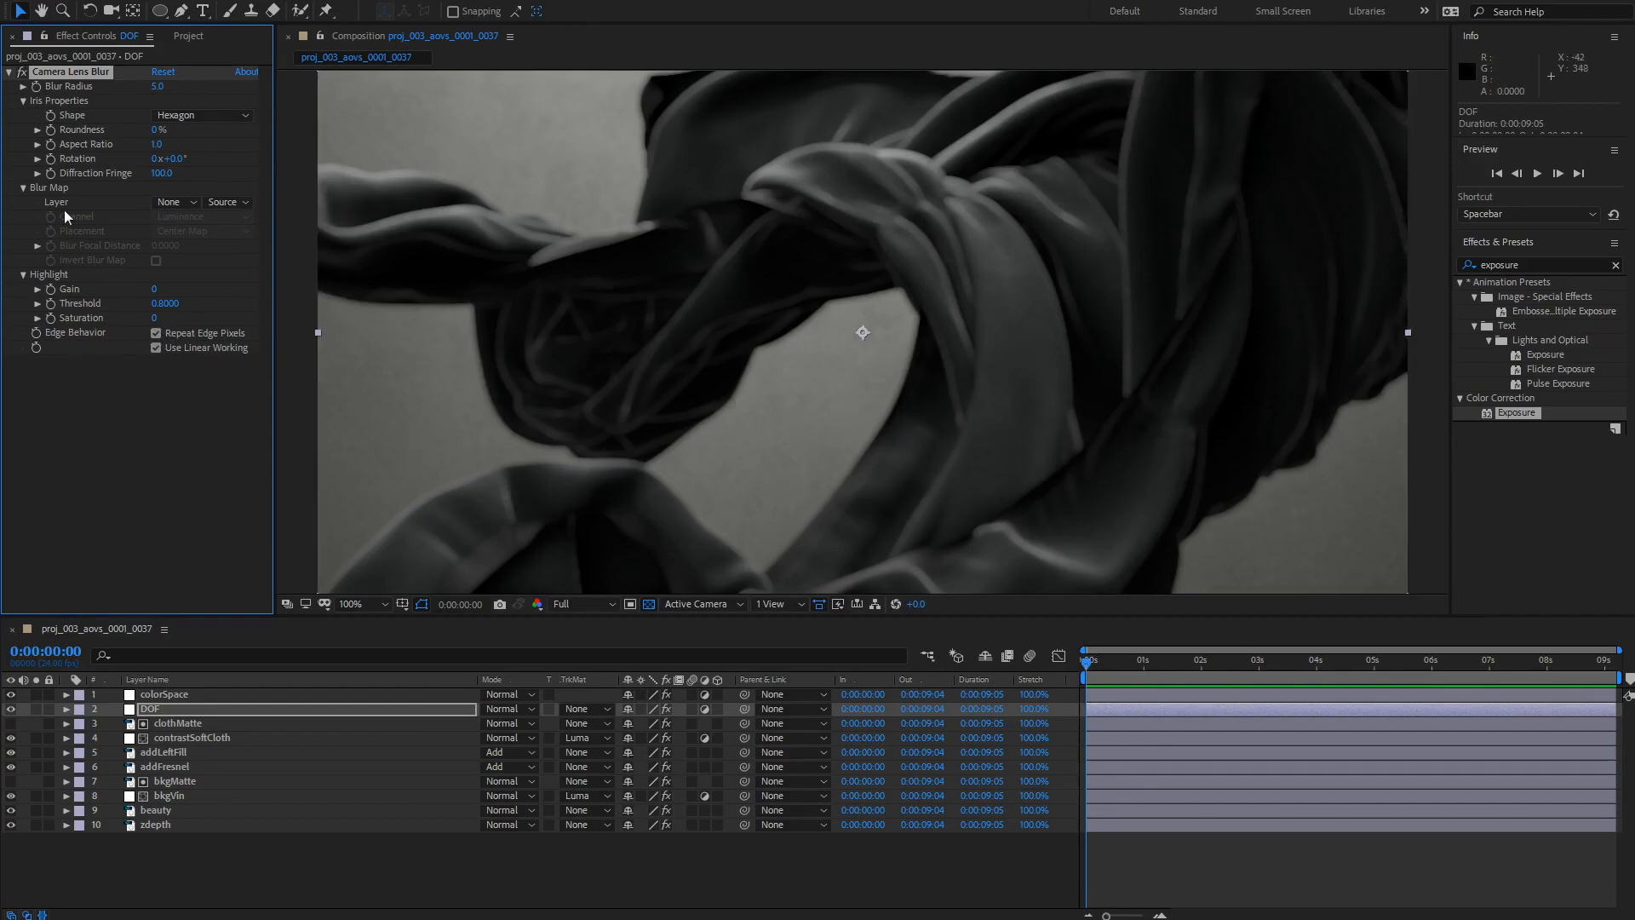
pyautogui.click(174, 203)
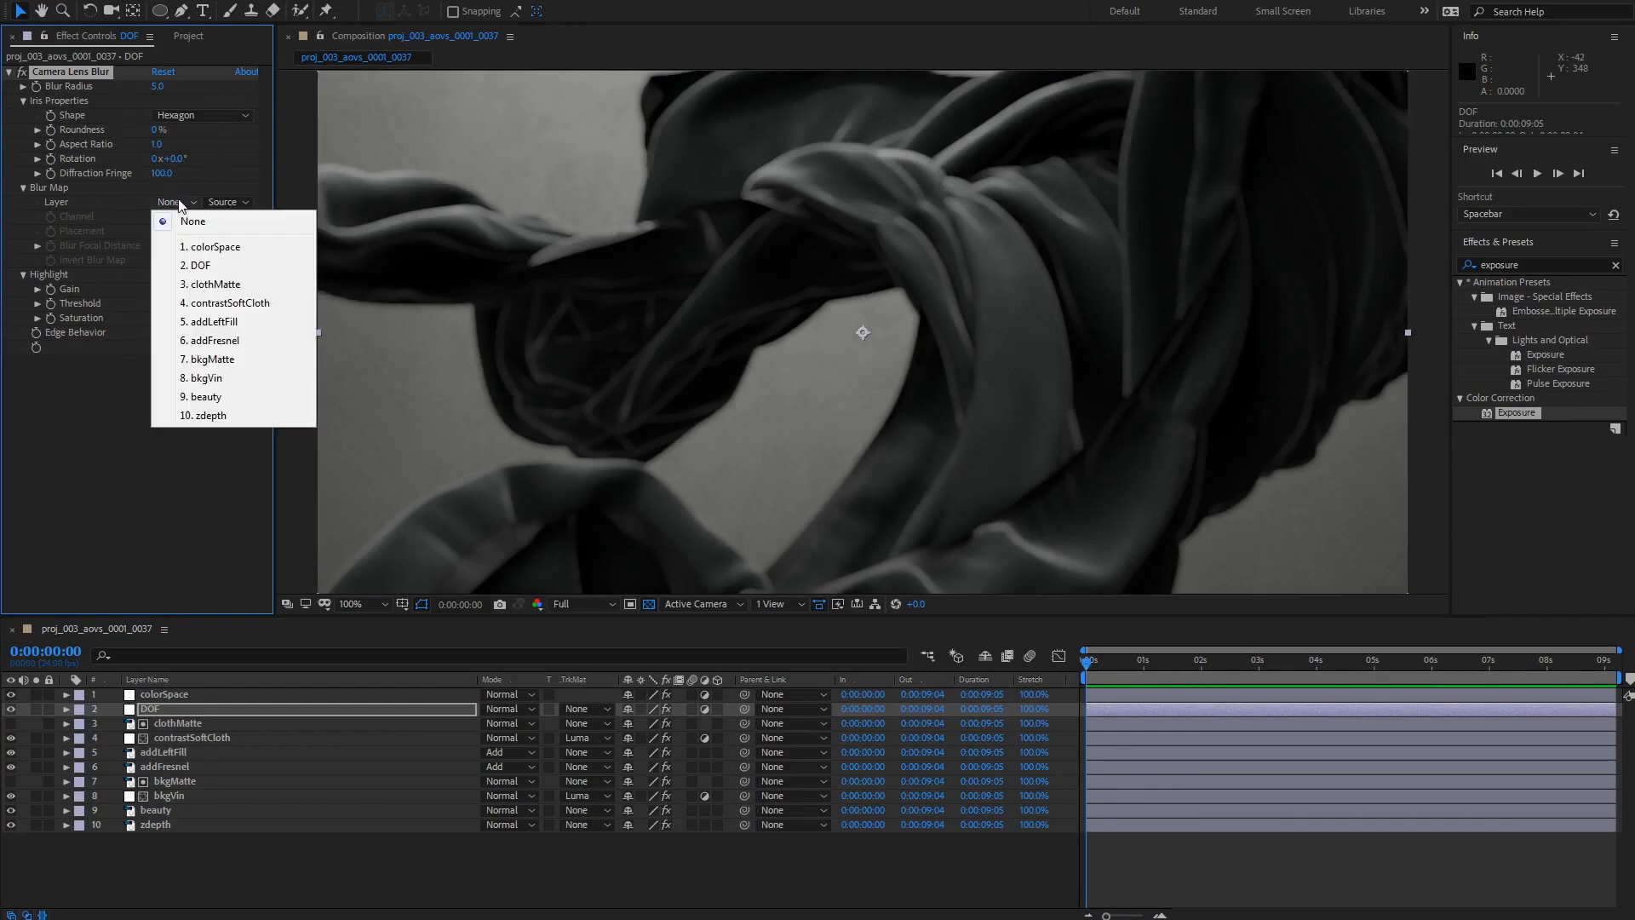
pyautogui.click(211, 415)
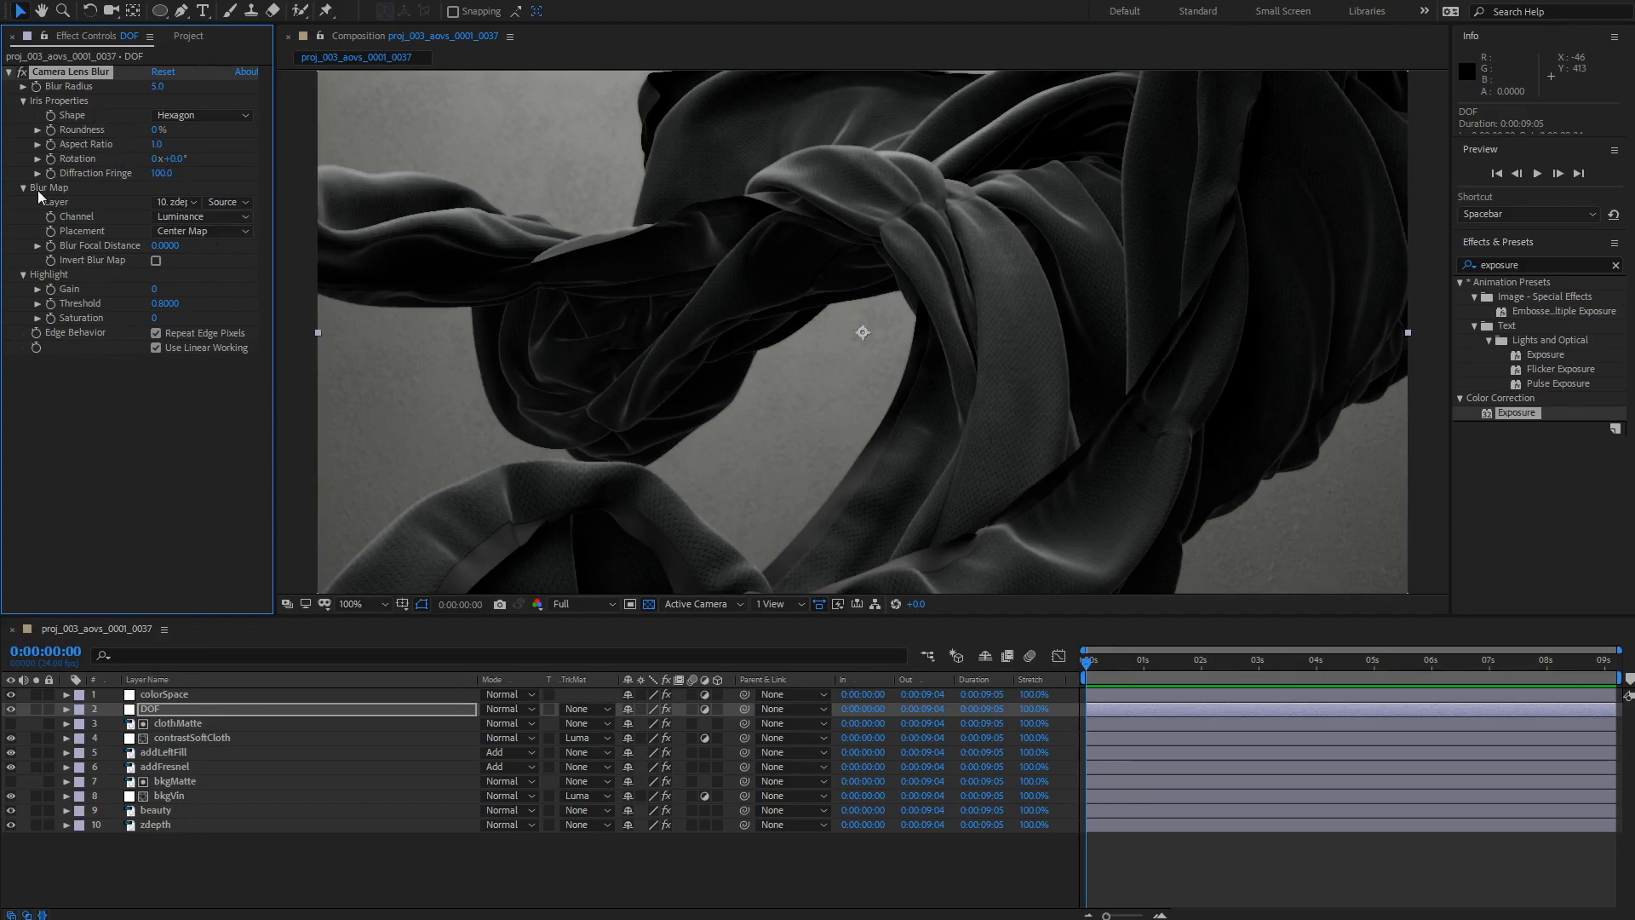
# Step: Scrub the Blur Focal Distance slider to preview the focus range
pyautogui.click(38, 246)
pyautogui.moveTo(62, 271); pyautogui.dragTo(149, 292)
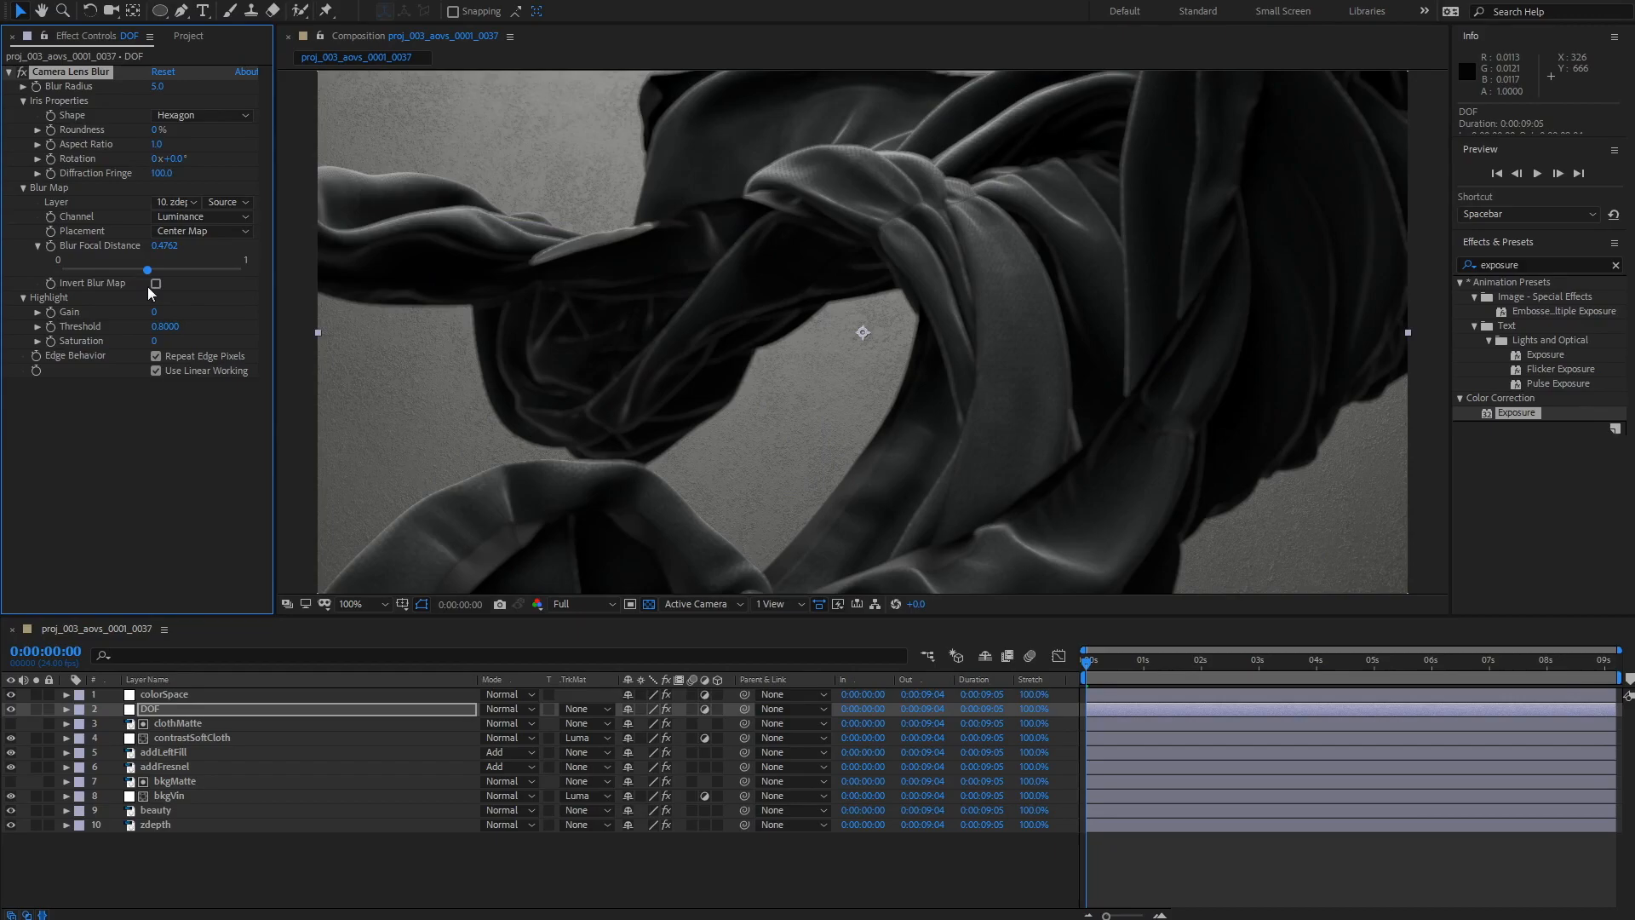
pyautogui.moveTo(149, 293); pyautogui.dragTo(106, 293)
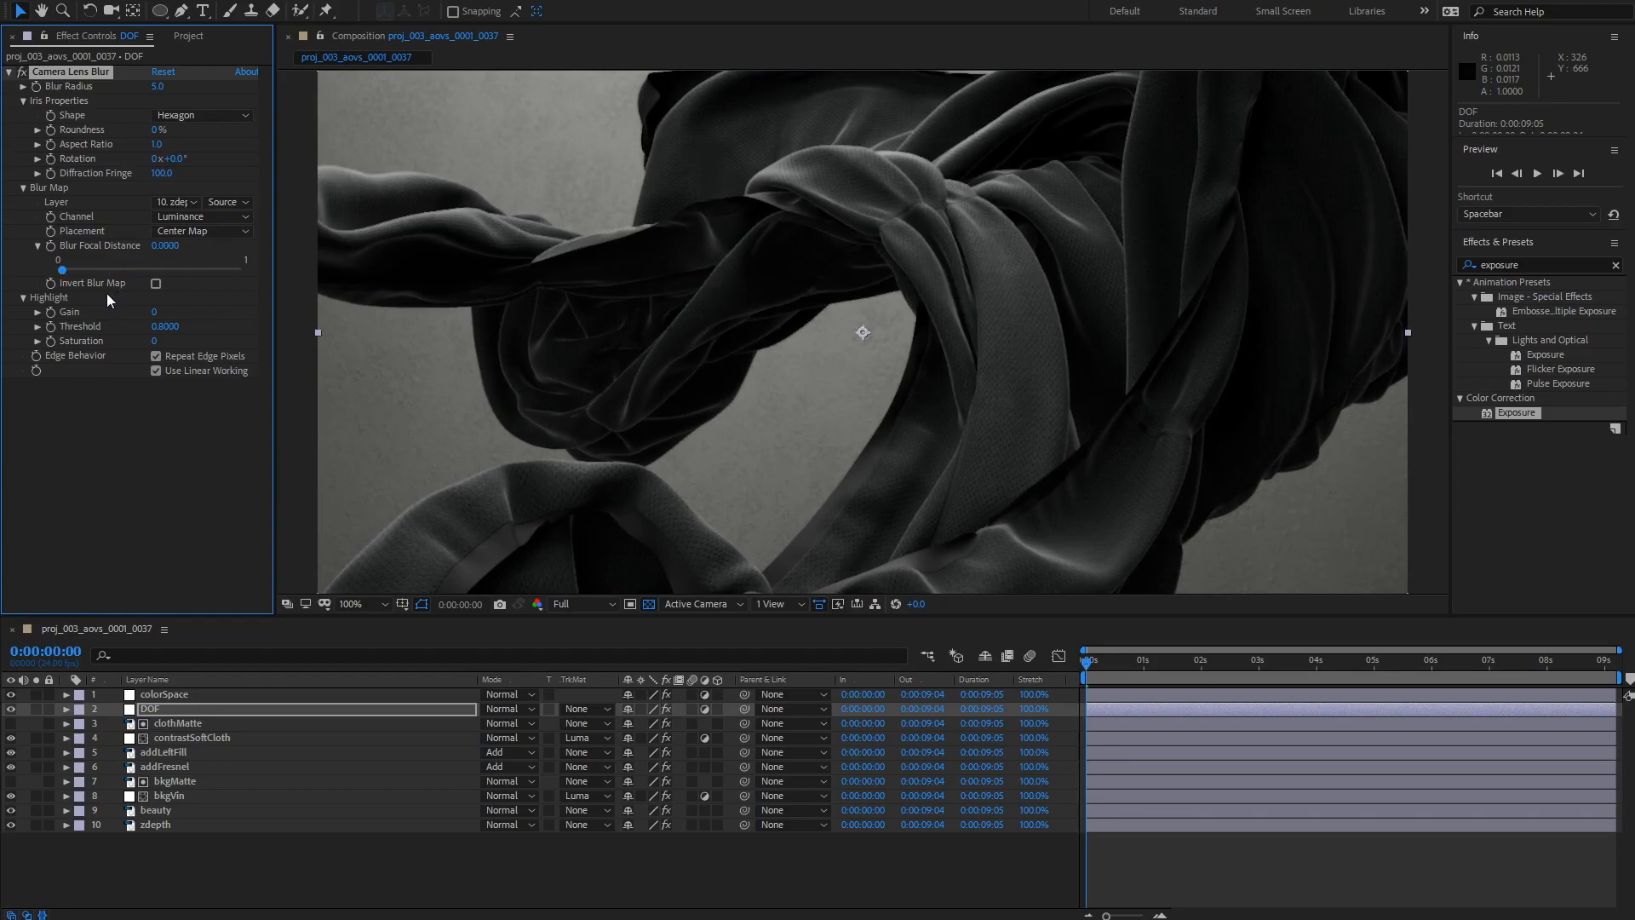
# Step: Set the Blur Focal Distance to about 0.21 and the Blur Radius to 20
pyautogui.click(100, 270)
pyautogui.moveTo(100, 267); pyautogui.dragTo(100, 268)
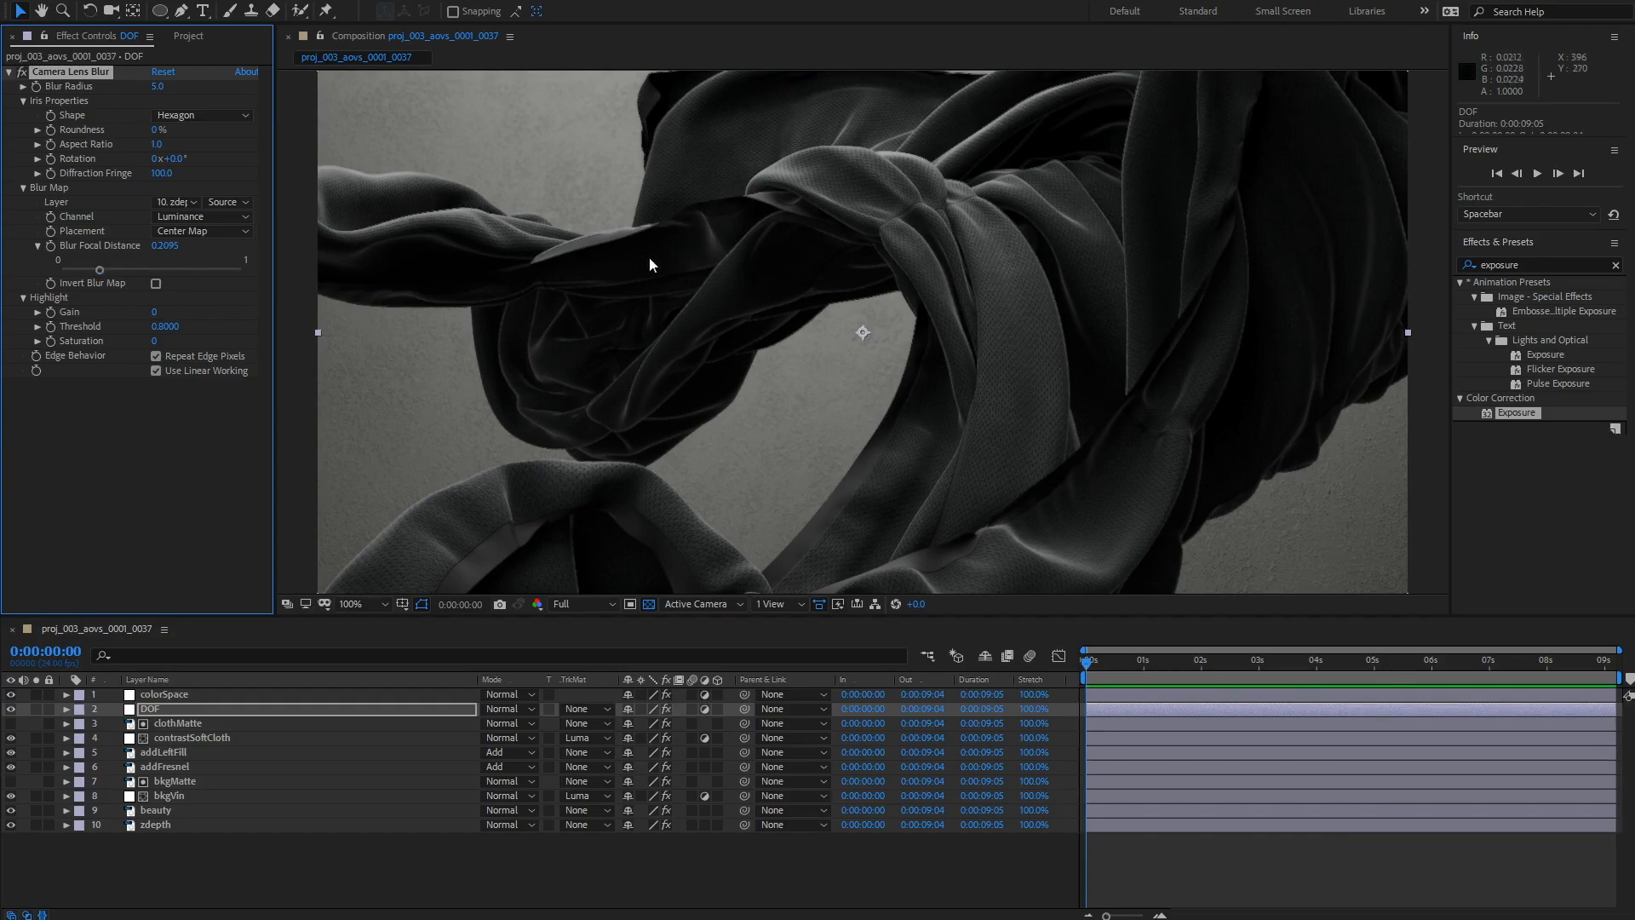
pyautogui.click(150, 84)
pyautogui.click(158, 86)
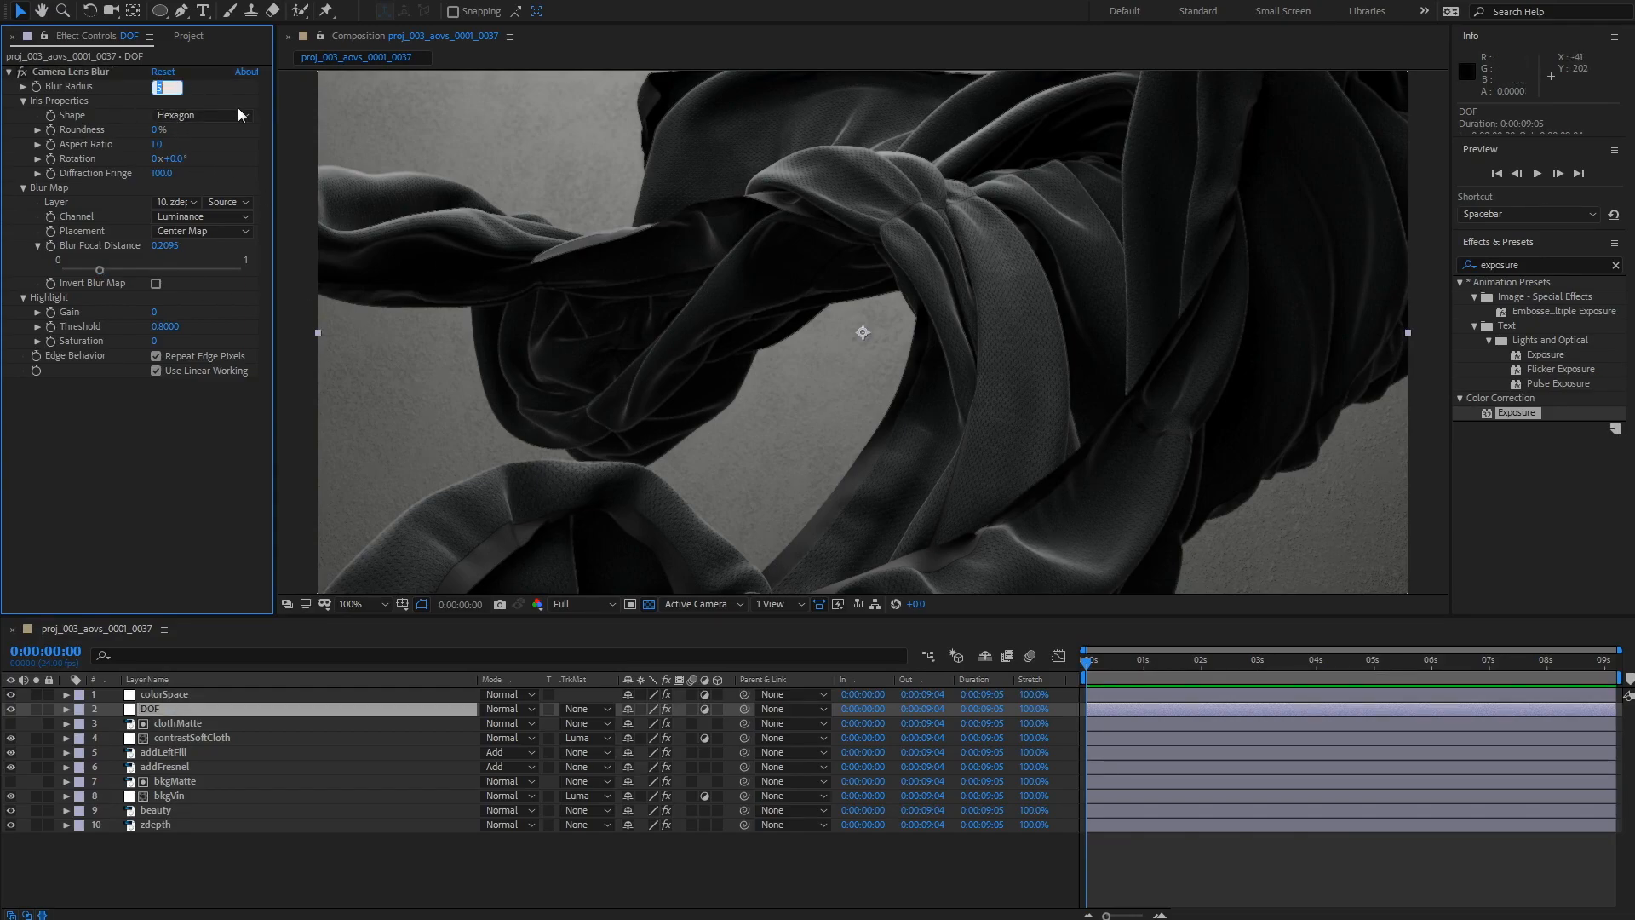
pyautogui.write('20')
pyautogui.press('Return')
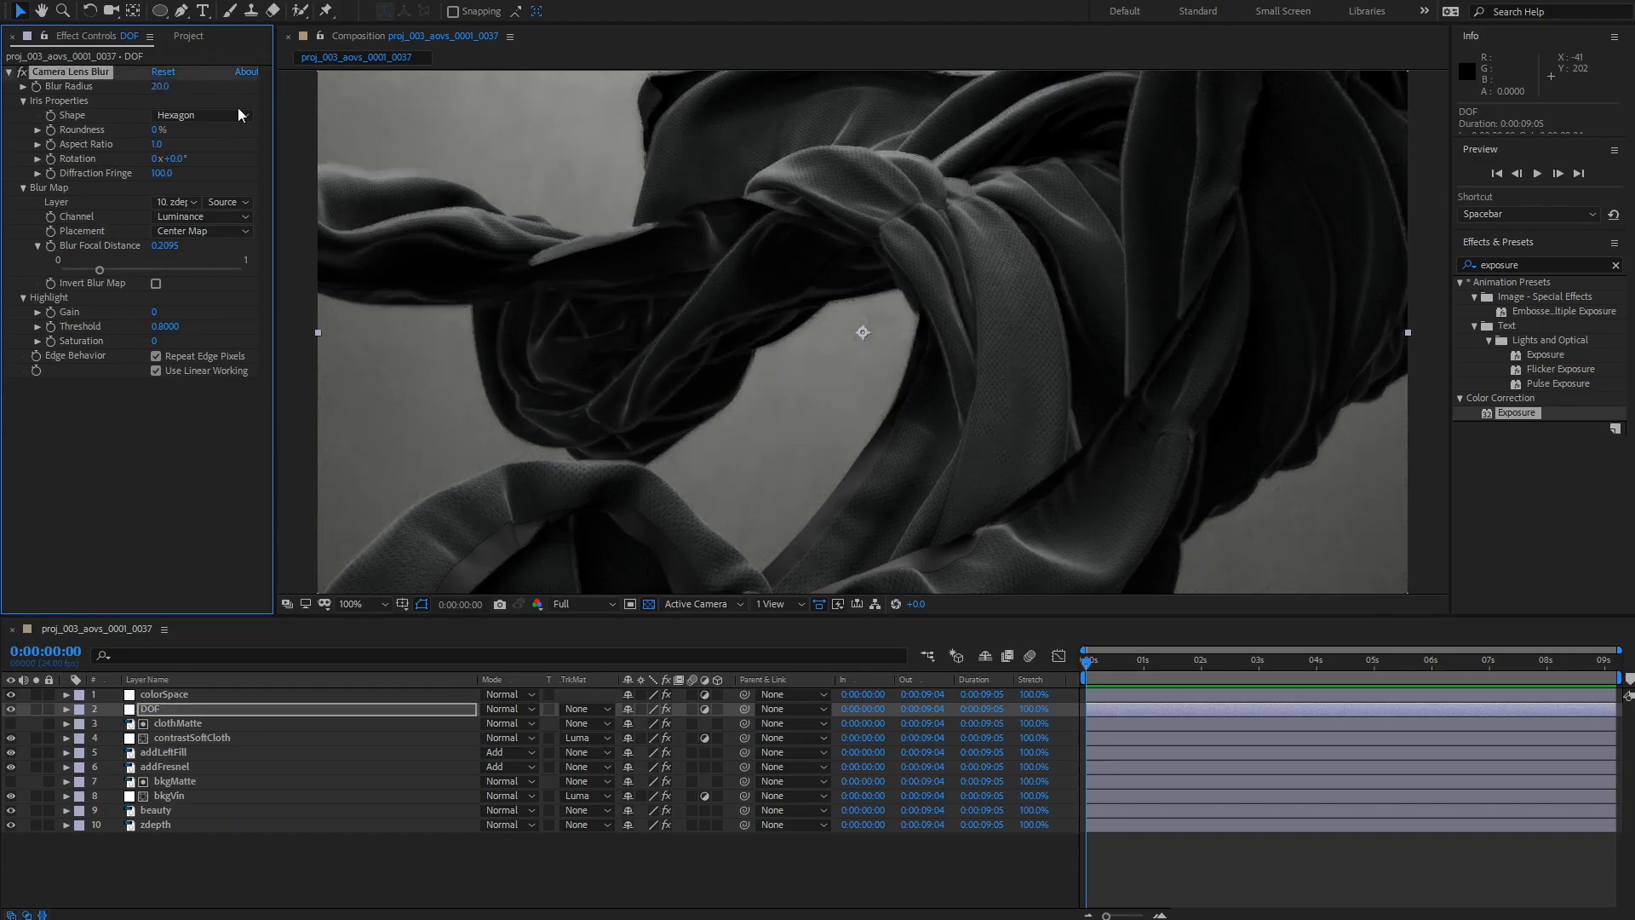
# Step: Set the Camera Lens Blur's Blur Radius to 5 and its Blur Focal Distance to 0.1
pyautogui.click(162, 86)
pyautogui.write('5')
pyautogui.press('Return')
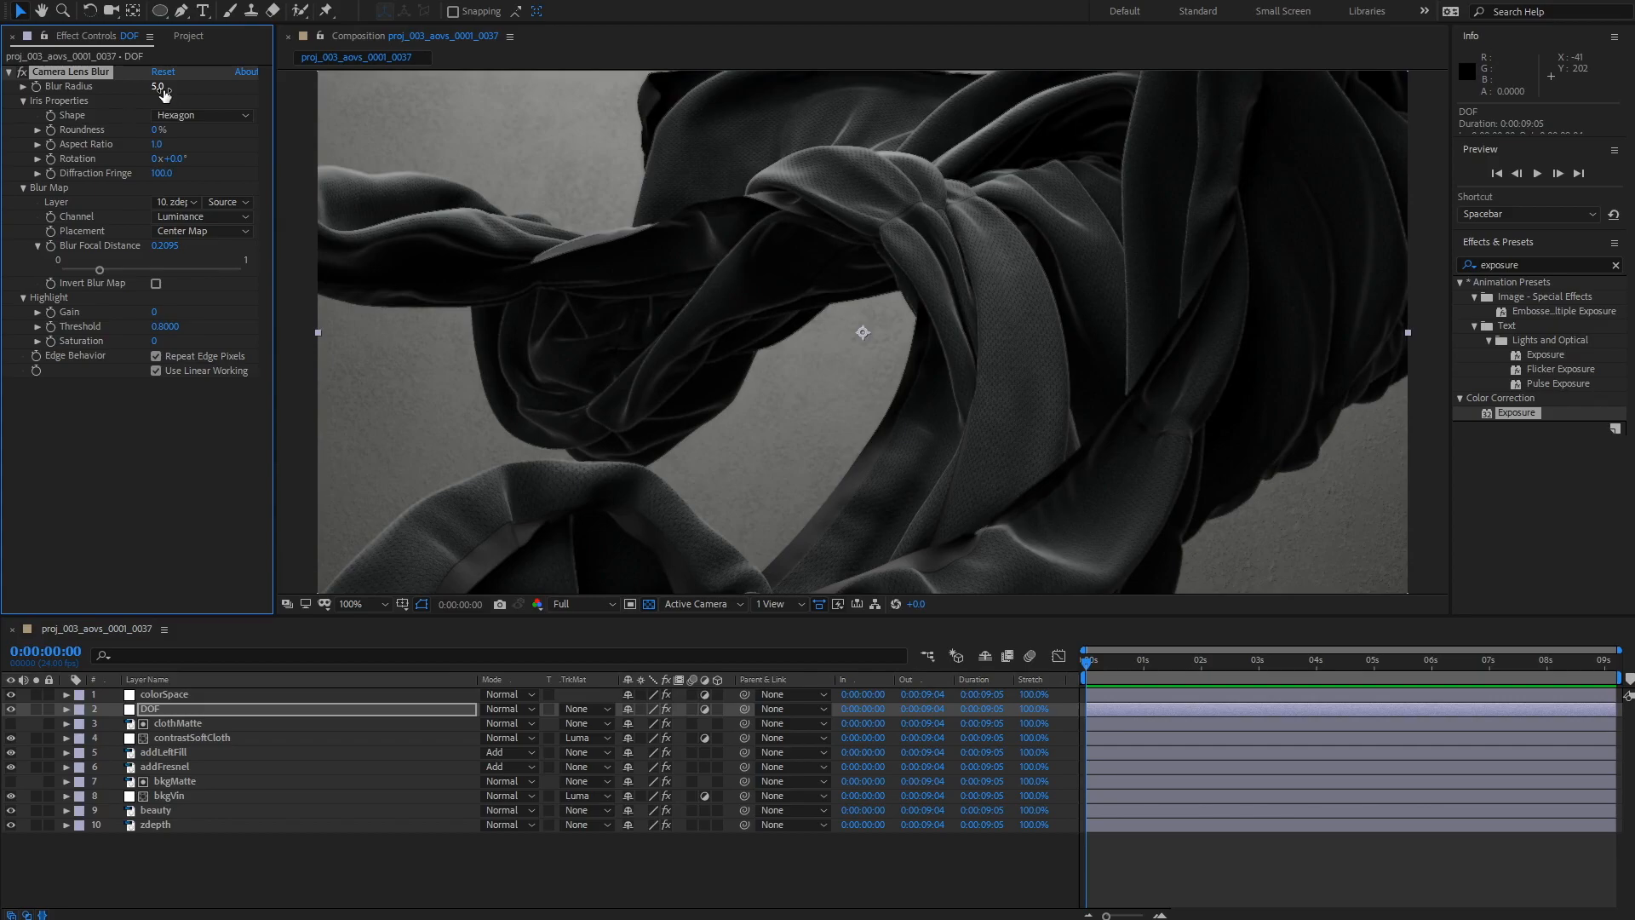
pyautogui.click(80, 270)
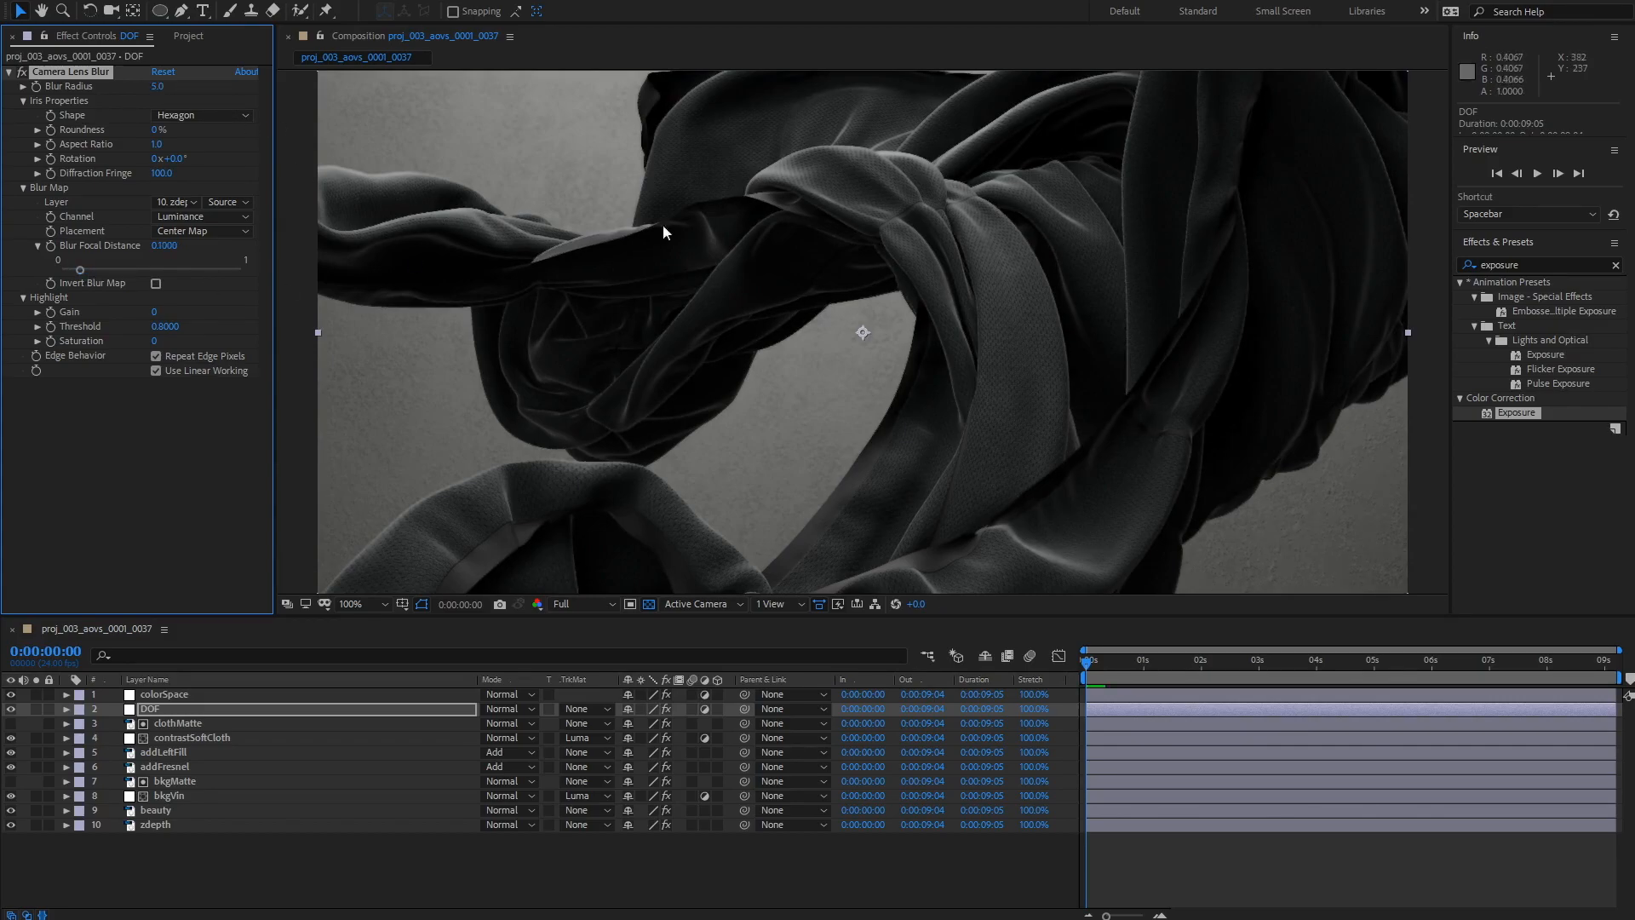
pyautogui.click(157, 87)
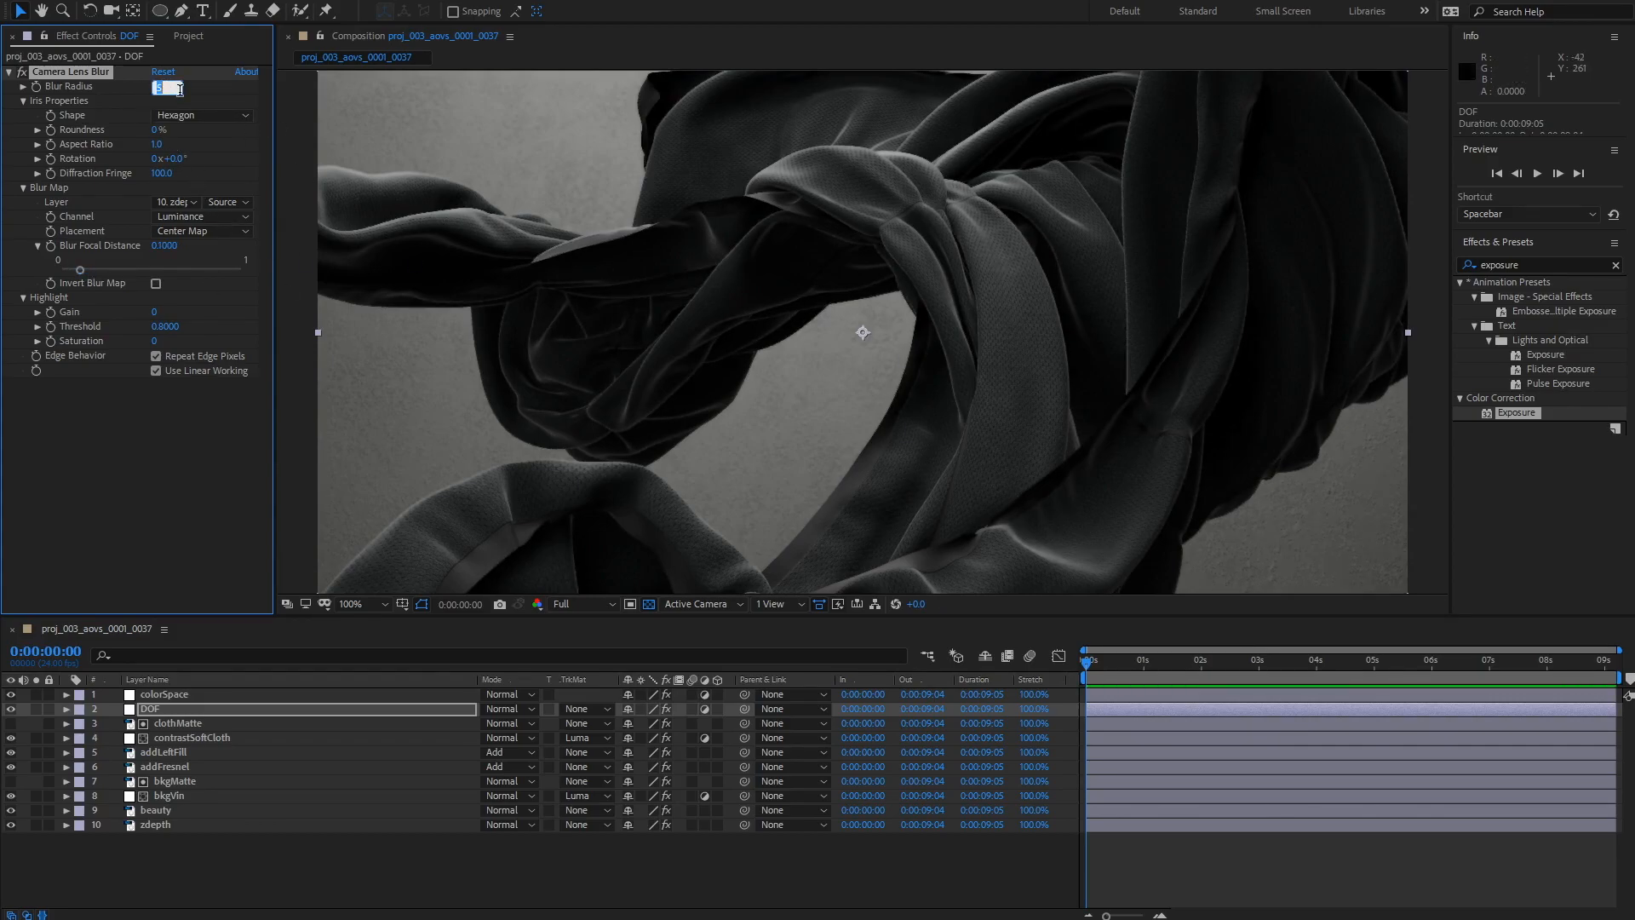
pyautogui.press('Return')
pyautogui.click(158, 87)
pyautogui.write('5')
pyautogui.press('Return')
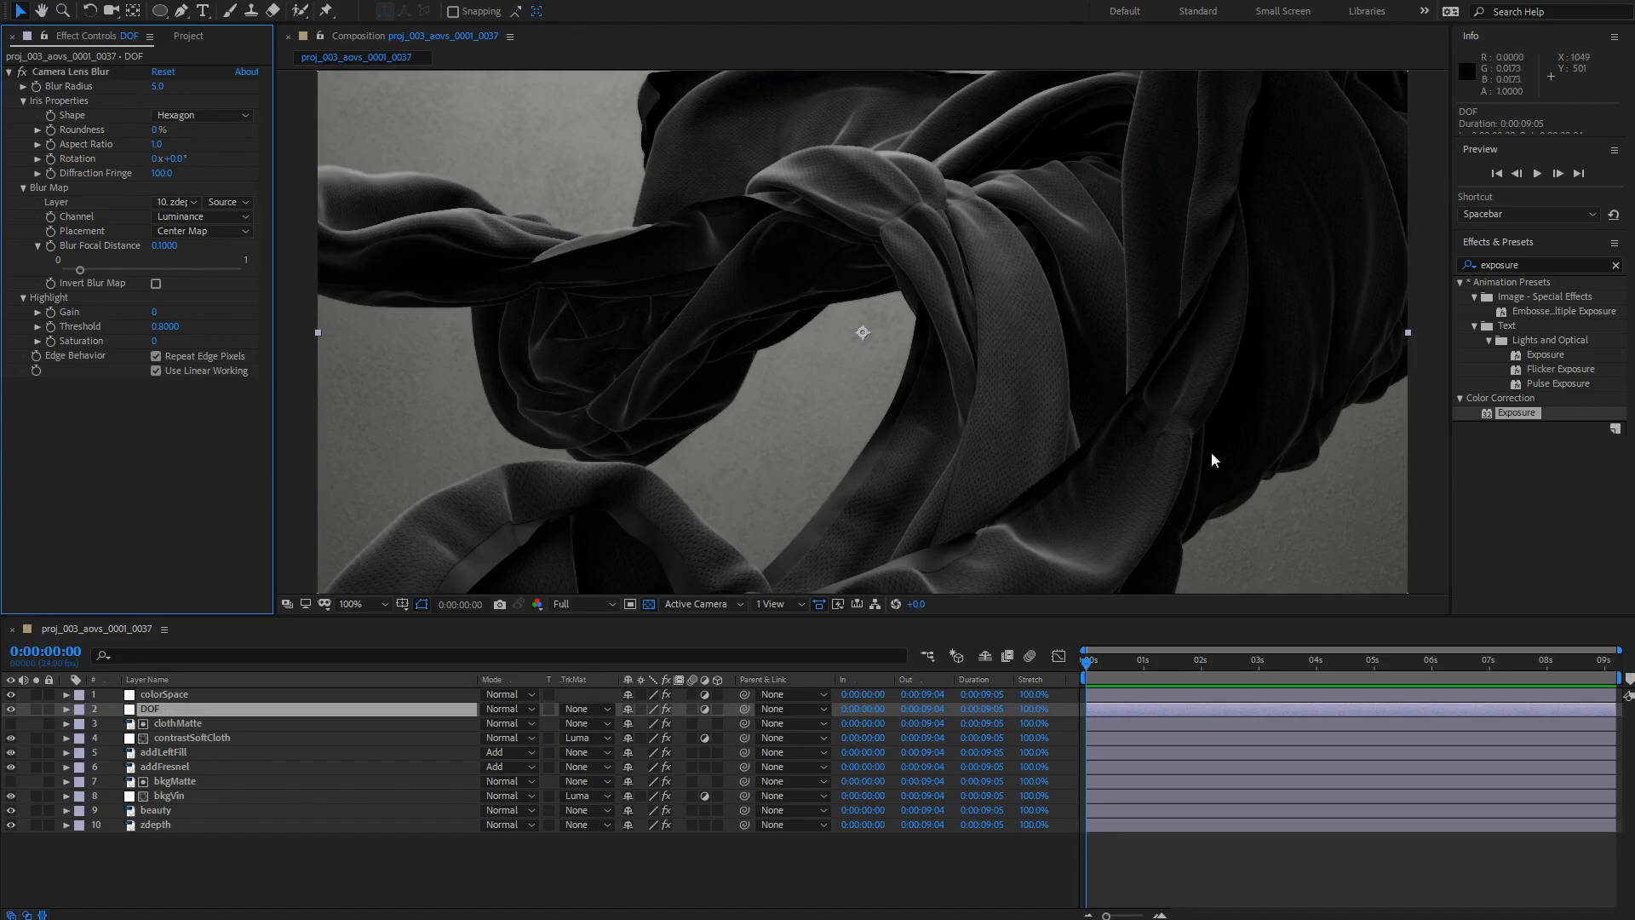
# Step: Duplicate the beauty layer and move the copy directly below the colorSpace layer
pyautogui.click(476, 412)
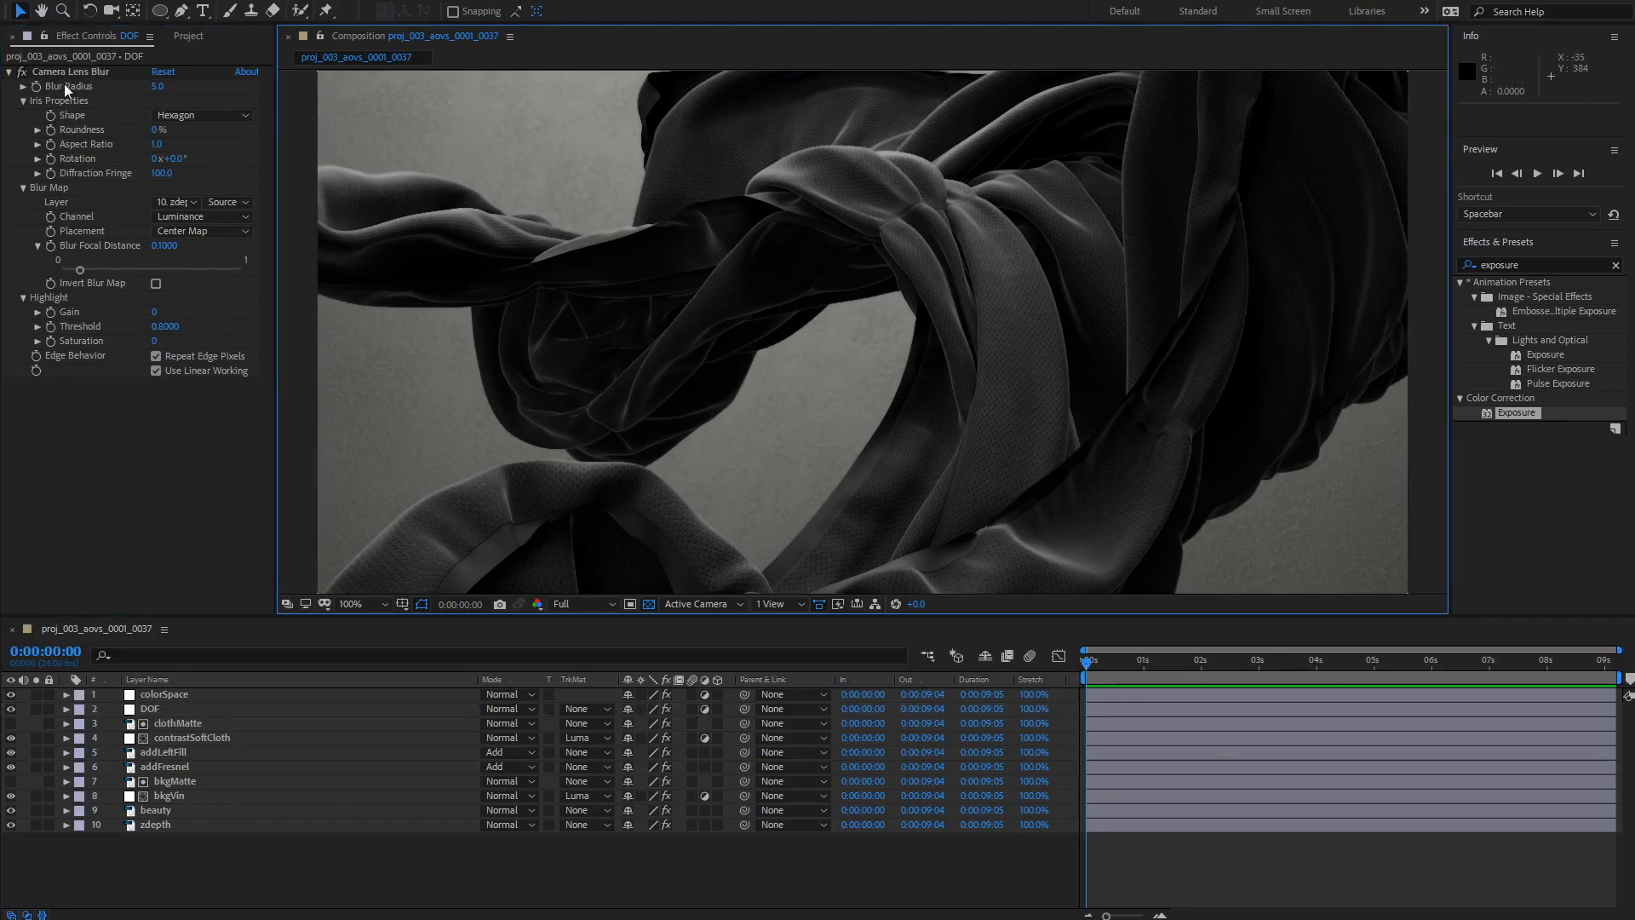
pyautogui.click(142, 421)
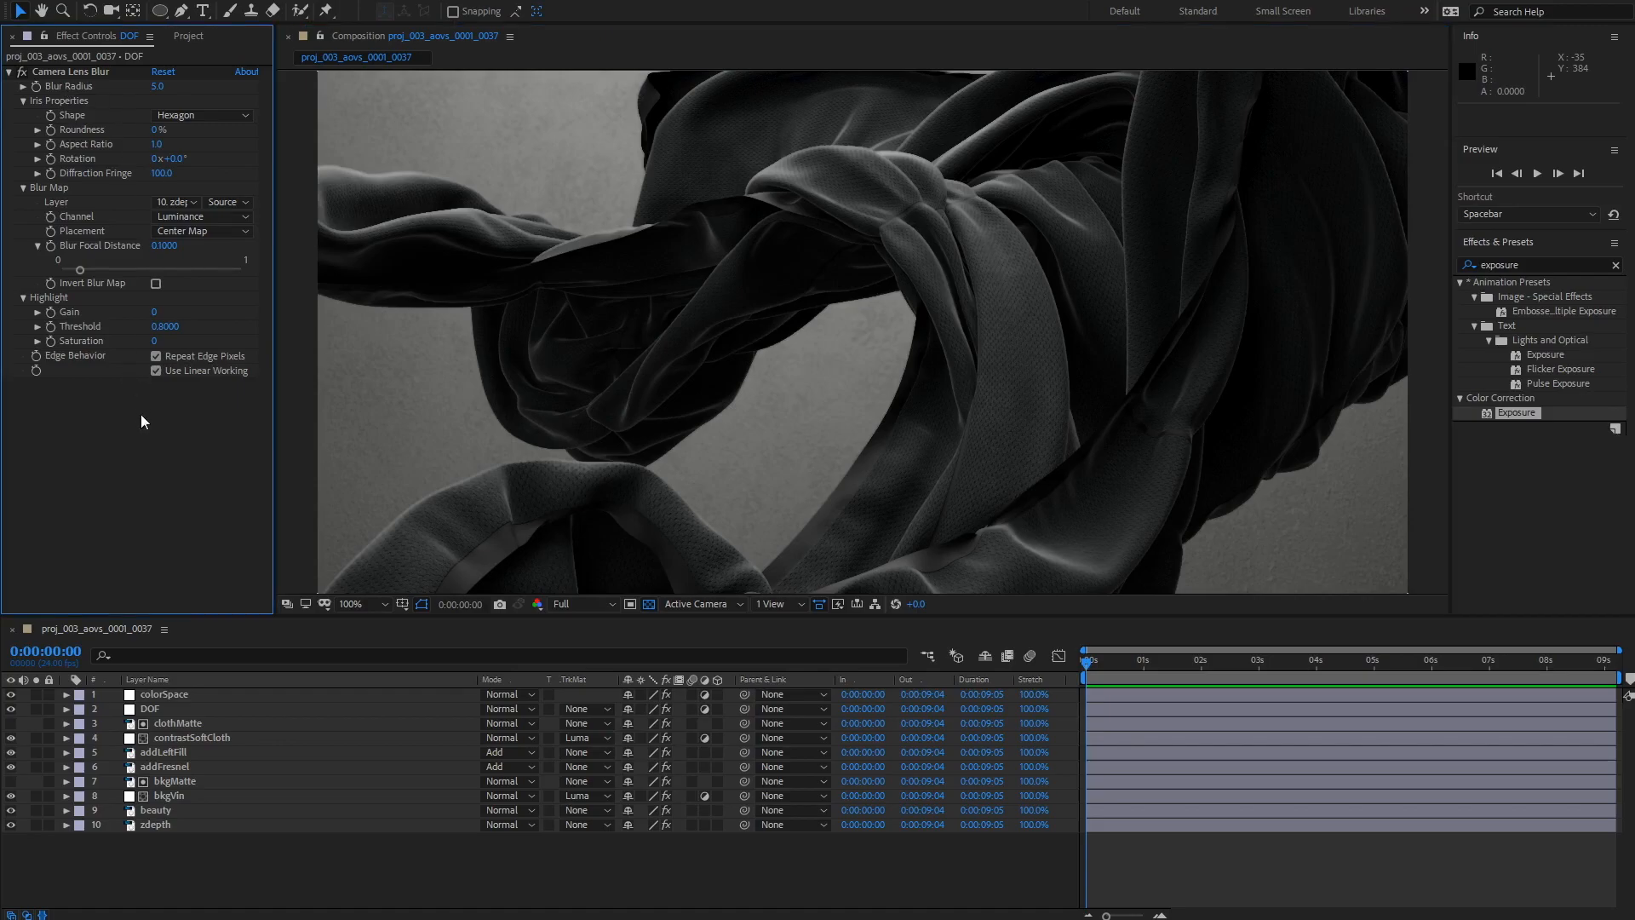
pyautogui.click(11, 709)
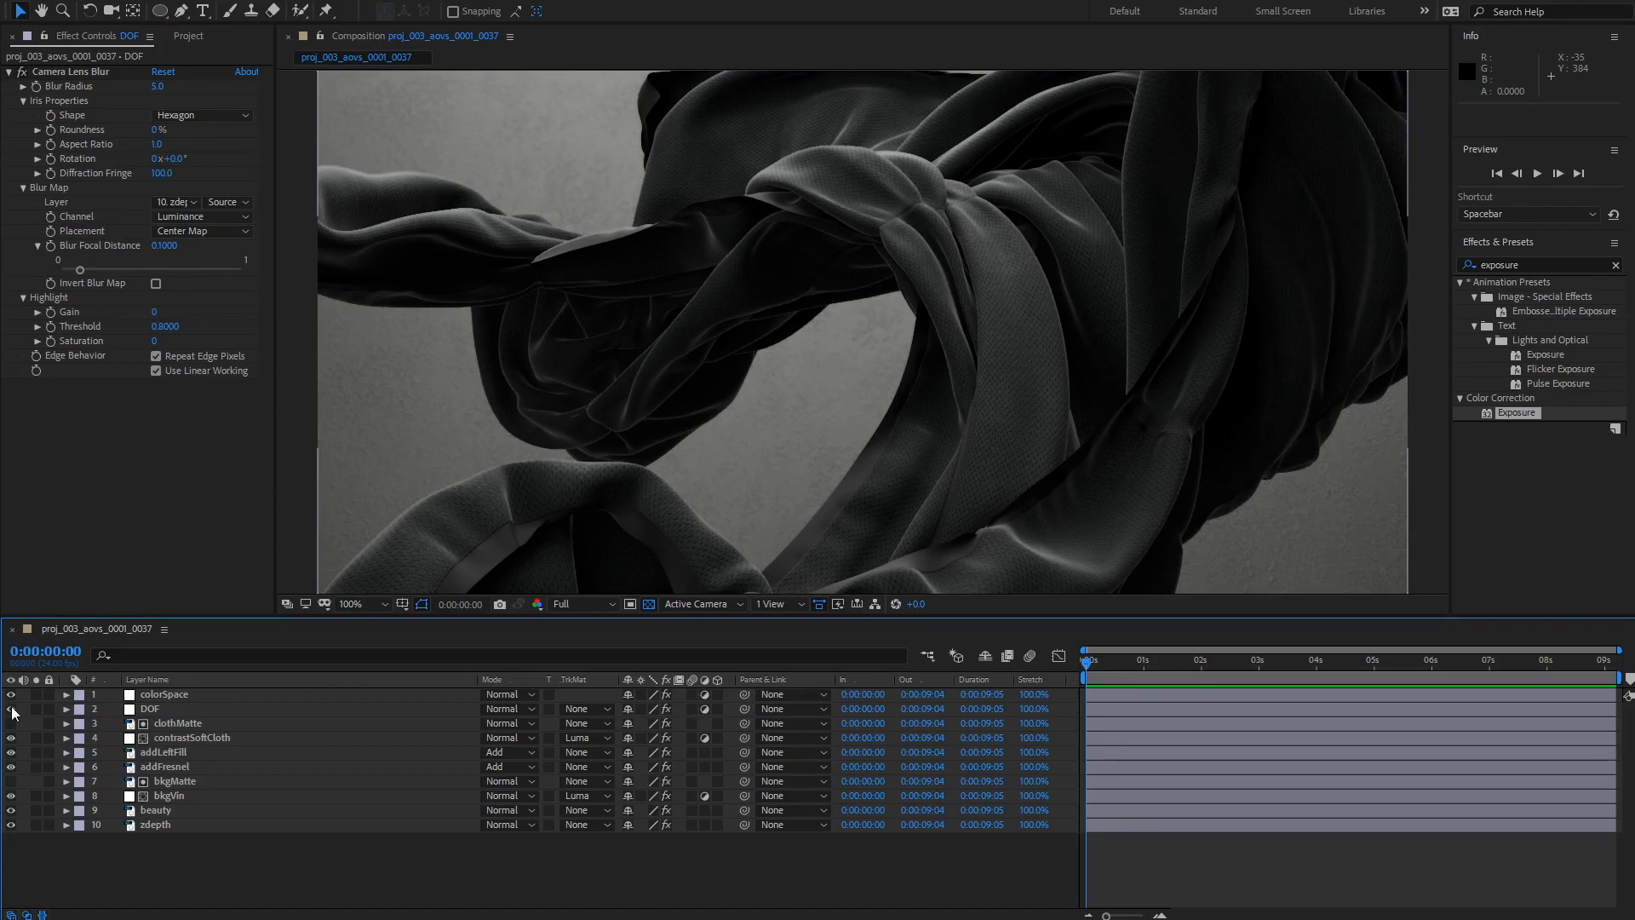
pyautogui.click(158, 811)
pyautogui.hotkey('ctrl', 'd')
pyautogui.moveTo(158, 810); pyautogui.dragTo(170, 707)
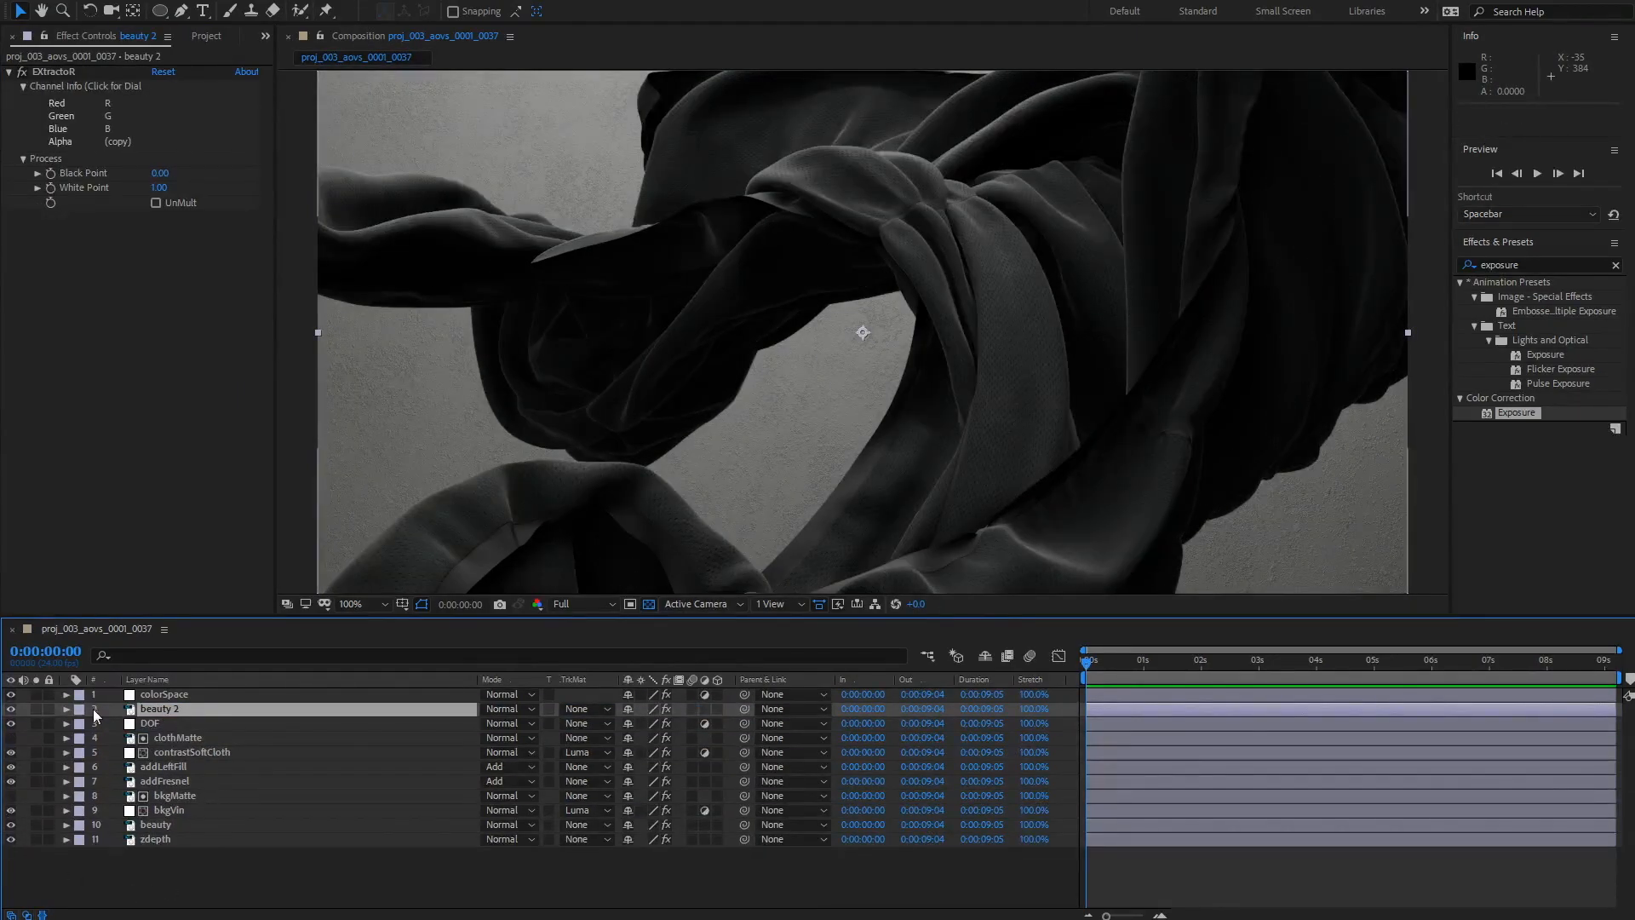
# Step: Rename the duplicated beauty layer to comparison
pyautogui.click(149, 712)
pyautogui.press('Return')
pyautogui.write('comparison')
pyautogui.press('Return')
# Step: Toggle the comparison layer's visibility repeatedly to compare the depth-of-field result with the original beauty
pyautogui.click(10, 710)
pyautogui.click(10, 711)
pyautogui.click(10, 712)
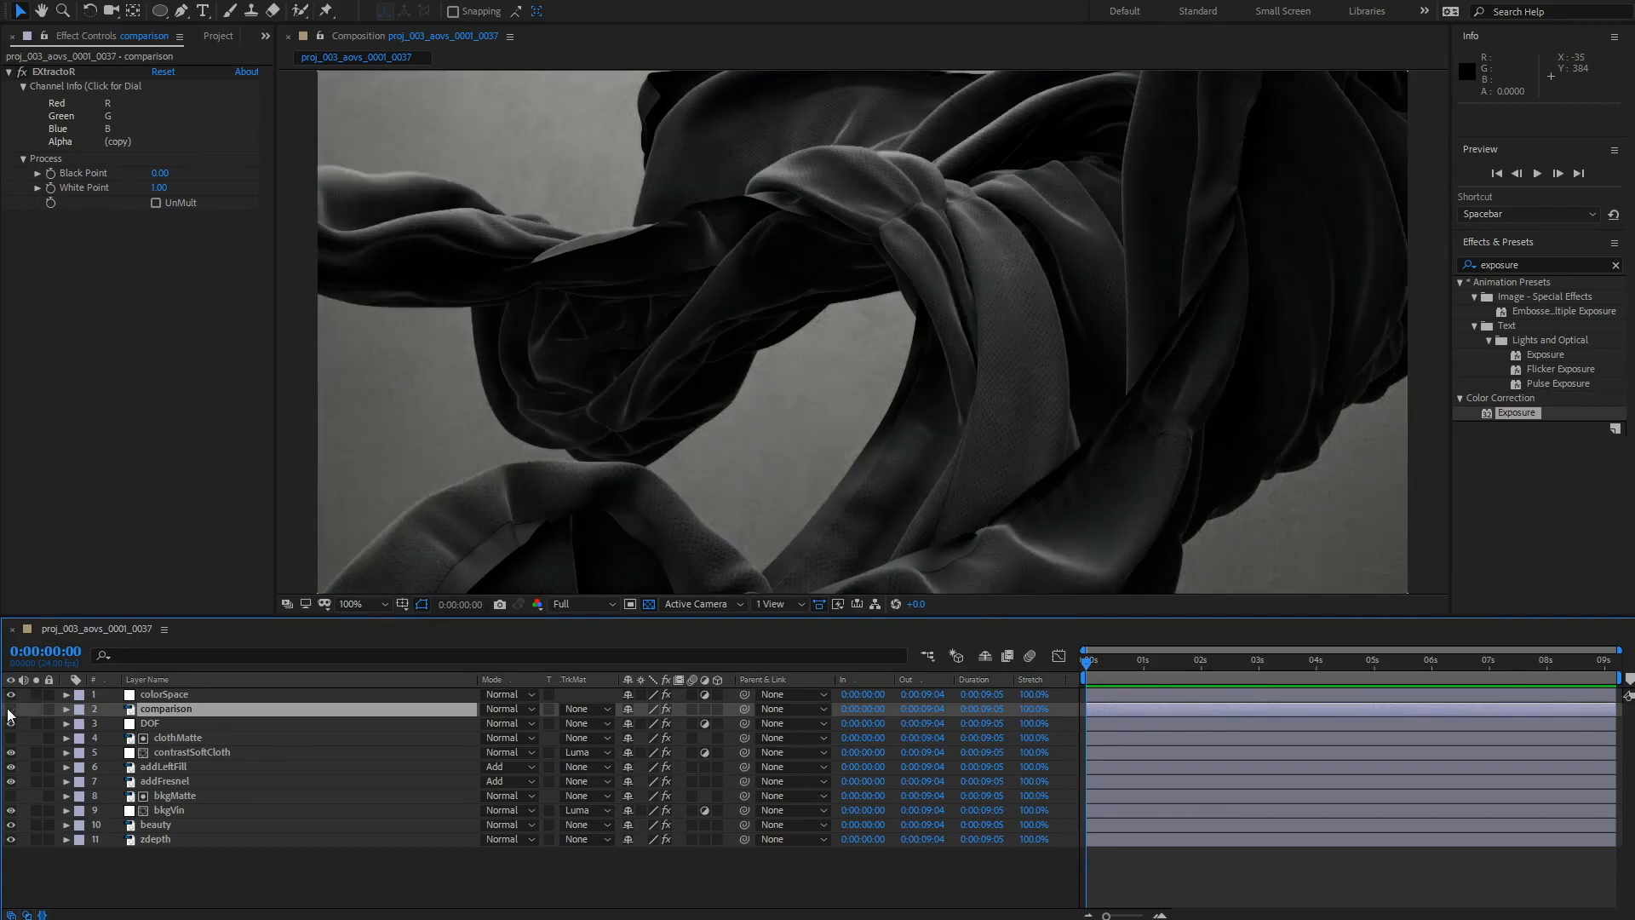
pyautogui.click(10, 712)
pyautogui.click(10, 712)
pyautogui.click(9, 712)
pyautogui.click(9, 712)
pyautogui.click(9, 712)
pyautogui.click(9, 712)
pyautogui.click(9, 712)
pyautogui.click(10, 712)
pyautogui.click(11, 713)
pyautogui.click(10, 712)
pyautogui.click(10, 712)
pyautogui.click(10, 708)
pyautogui.click(10, 709)
pyautogui.click(10, 708)
pyautogui.click(10, 708)
pyautogui.click(10, 708)
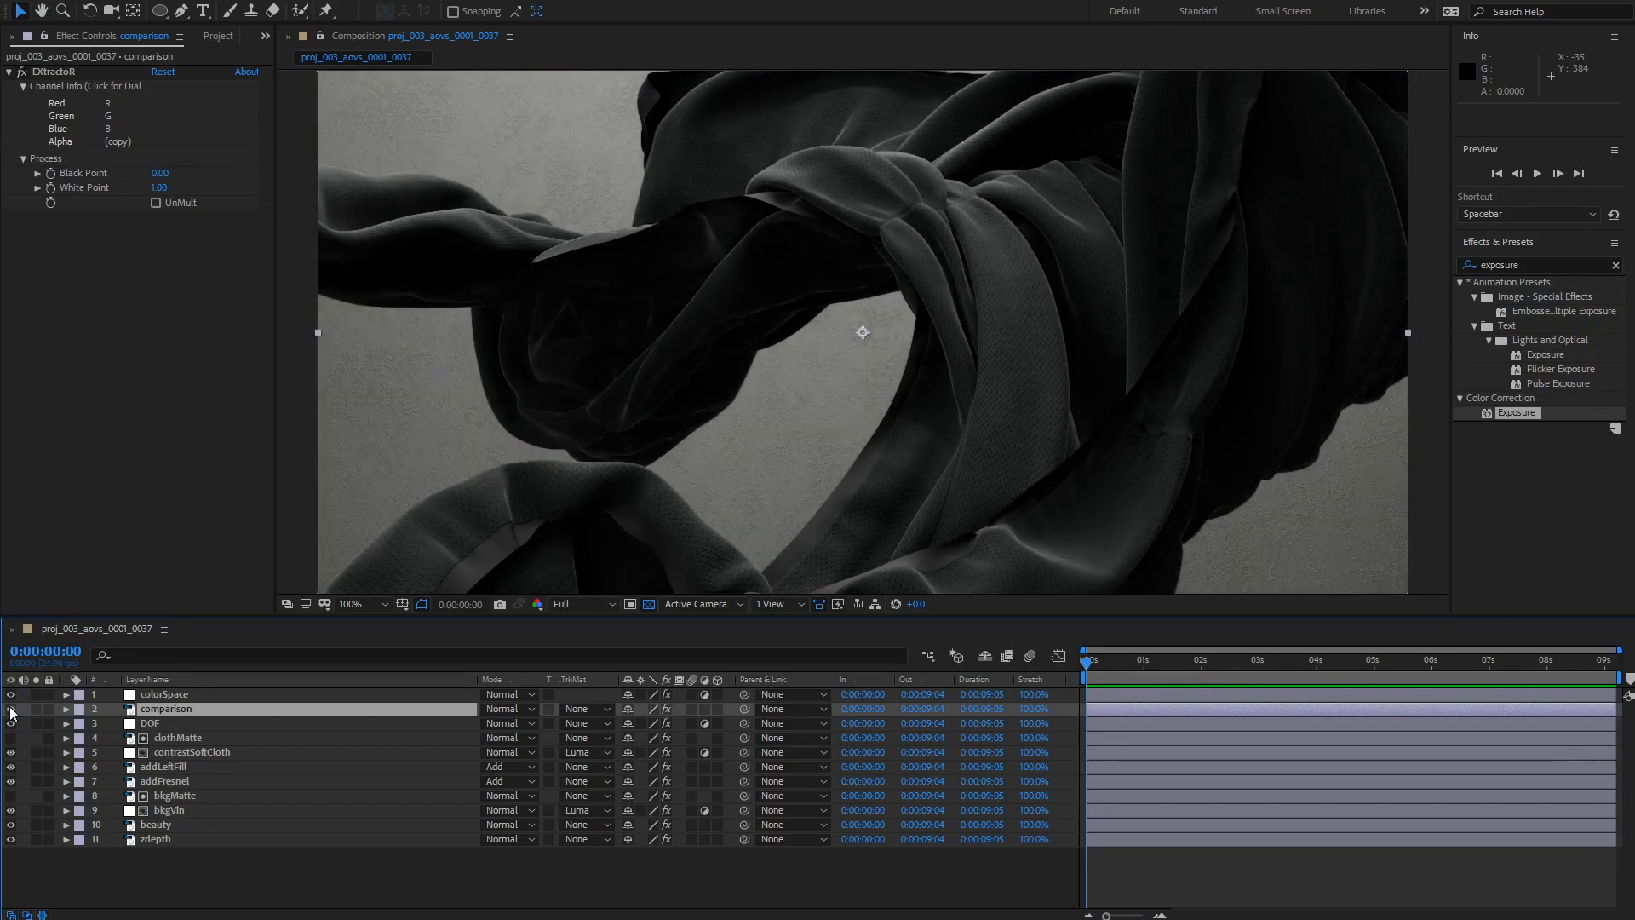
pyautogui.click(10, 708)
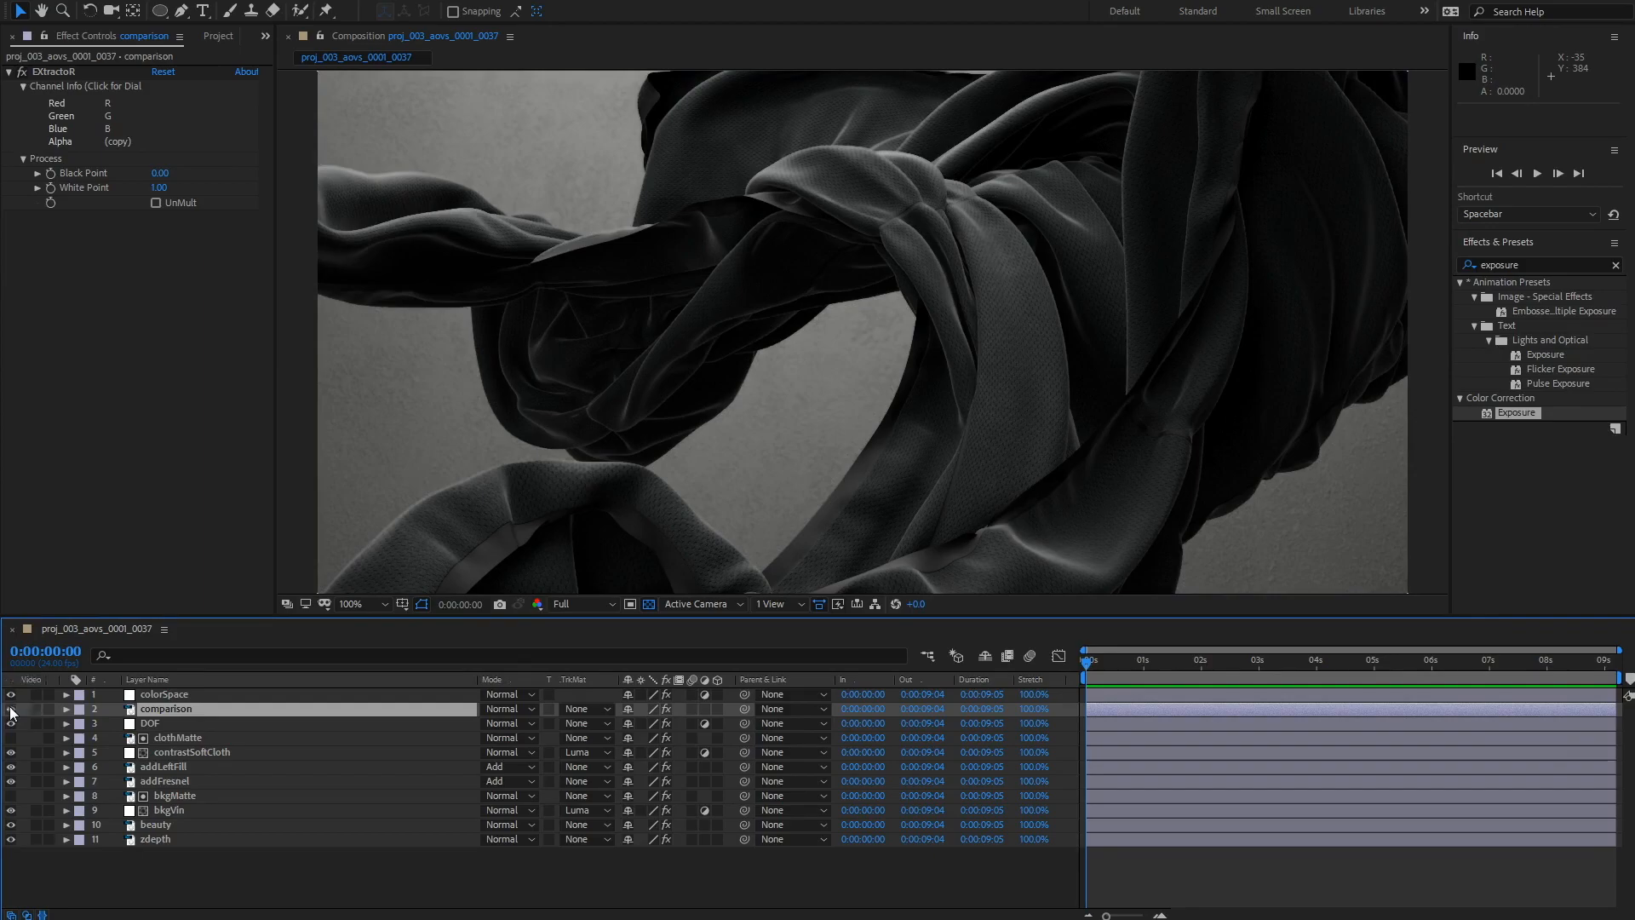
pyautogui.click(9, 709)
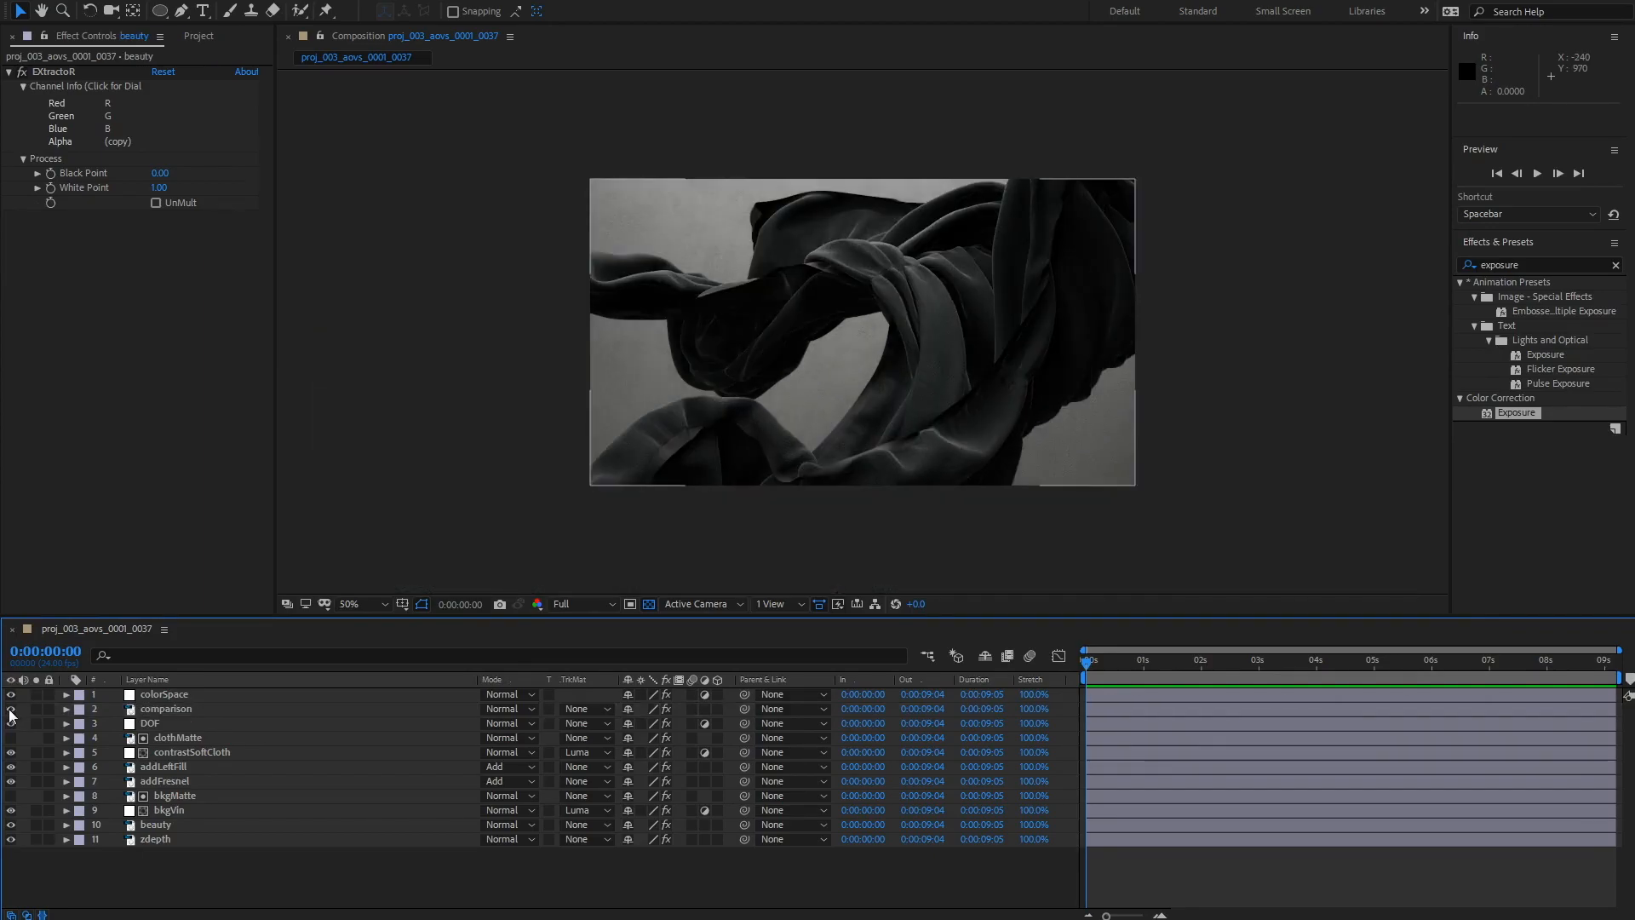
pyautogui.click(10, 709)
pyautogui.click(9, 710)
pyautogui.click(10, 709)
pyautogui.click(10, 709)
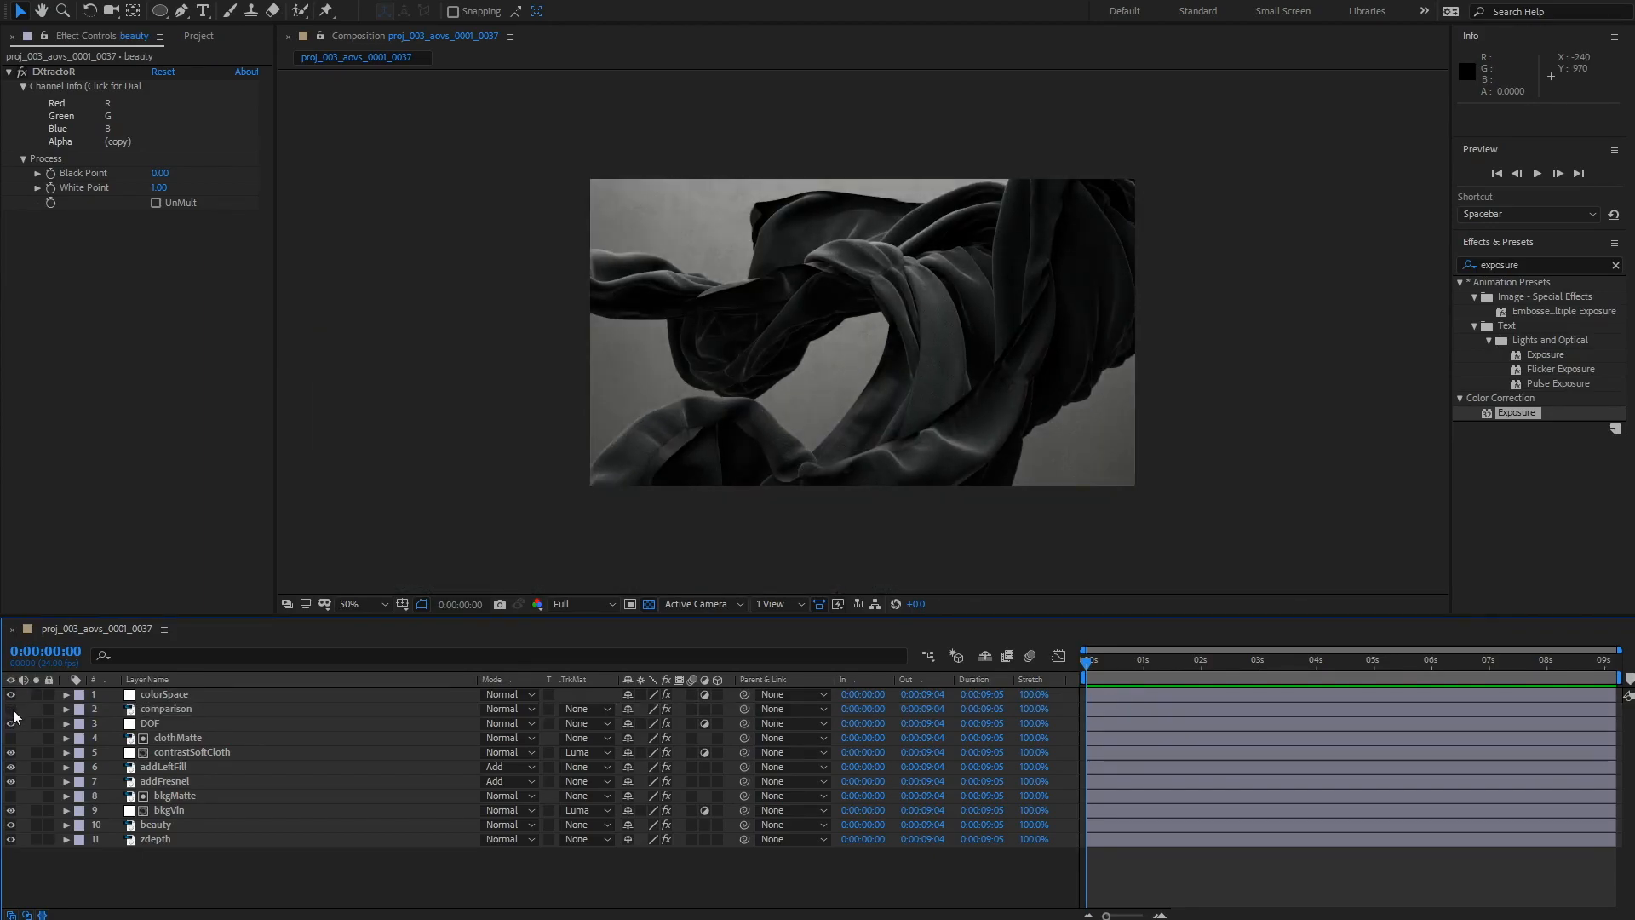
pyautogui.click(11, 710)
pyautogui.click(10, 710)
pyautogui.click(10, 710)
pyautogui.click(10, 710)
pyautogui.click(10, 710)
pyautogui.click(10, 710)
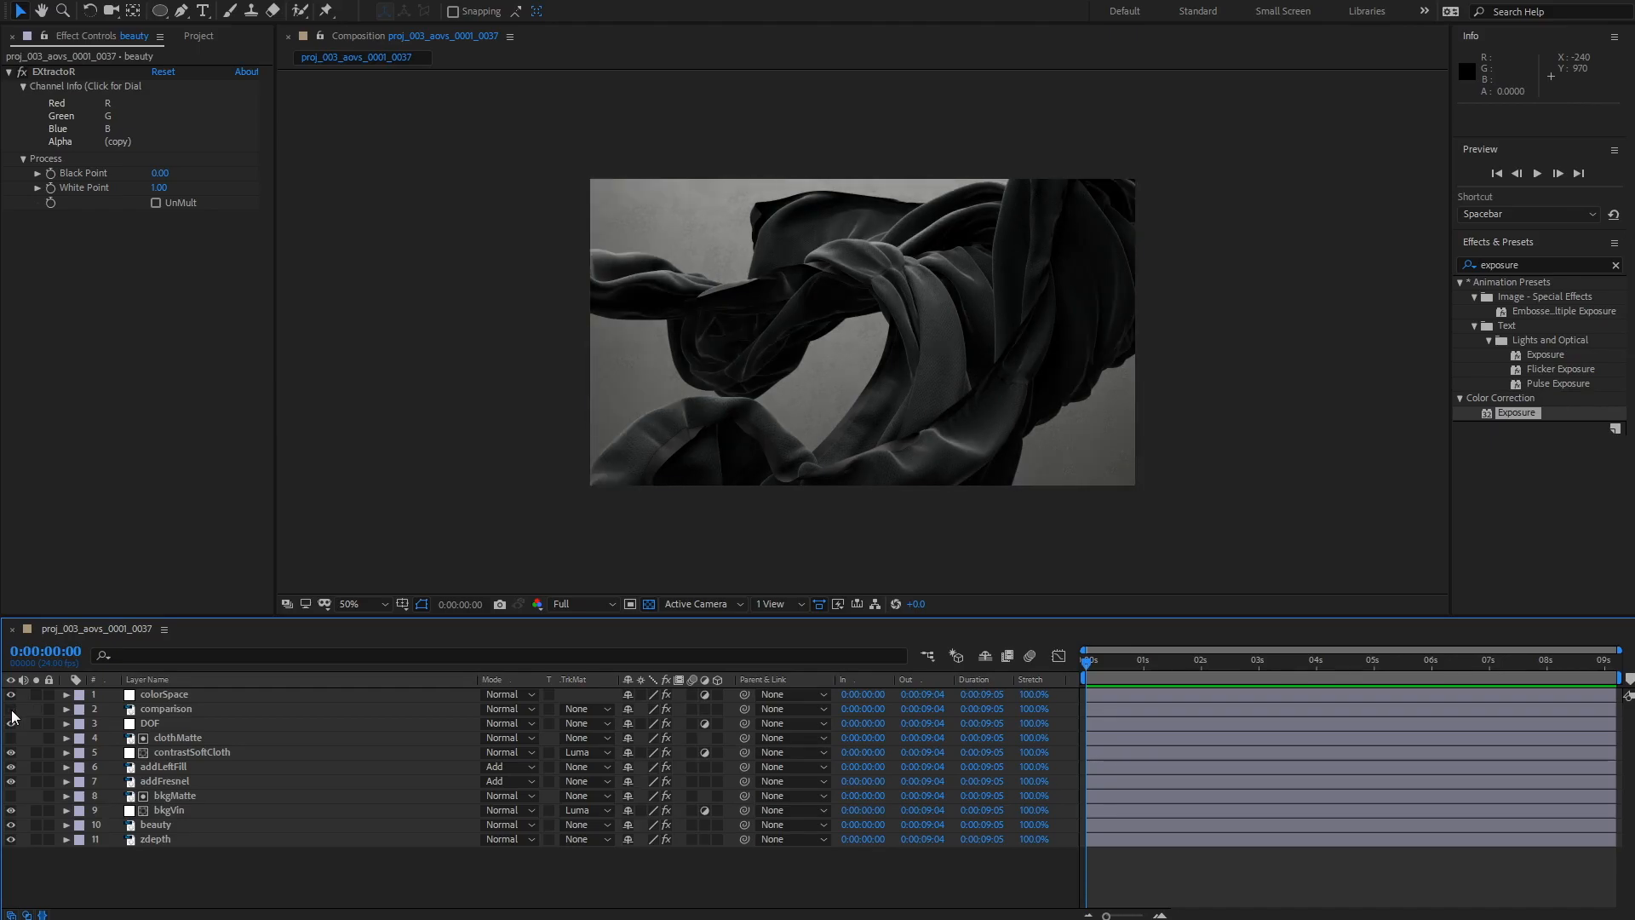